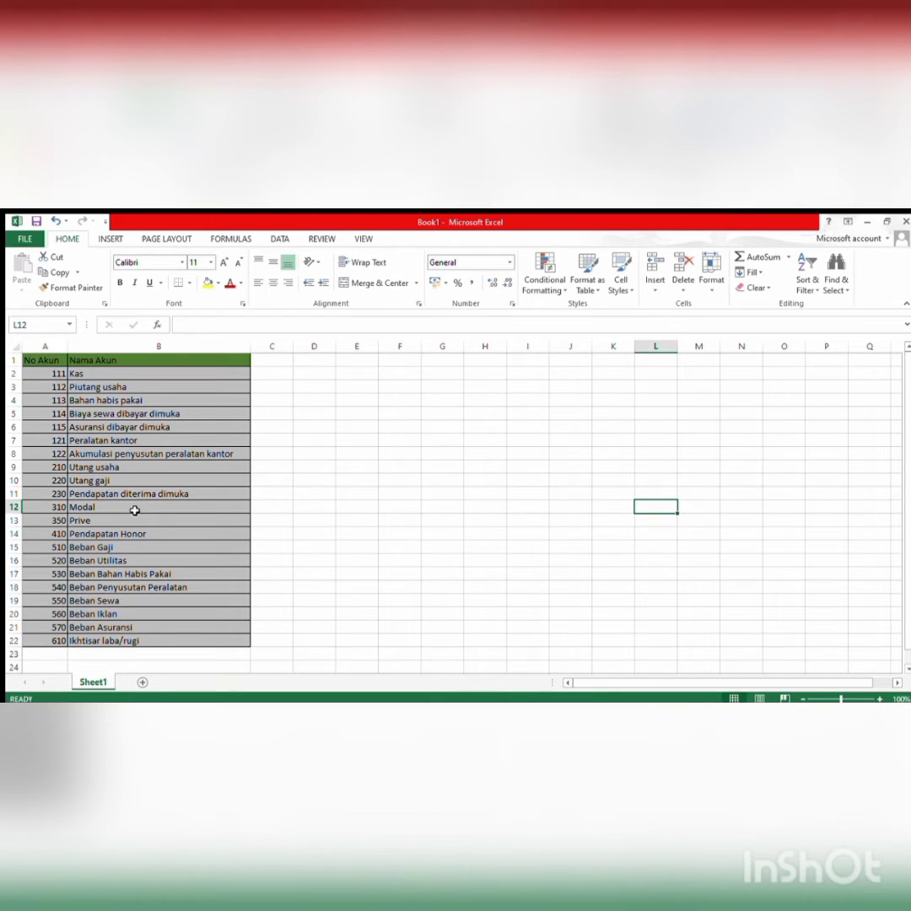
- Rename the chart of accounts sheet as ACCOUNT
{"action": "left_click", "coordinate": [125, 560]}
{"action": "key", "text": "BackSpace"}
{"action": "type", "text": "ACCOUNT"}
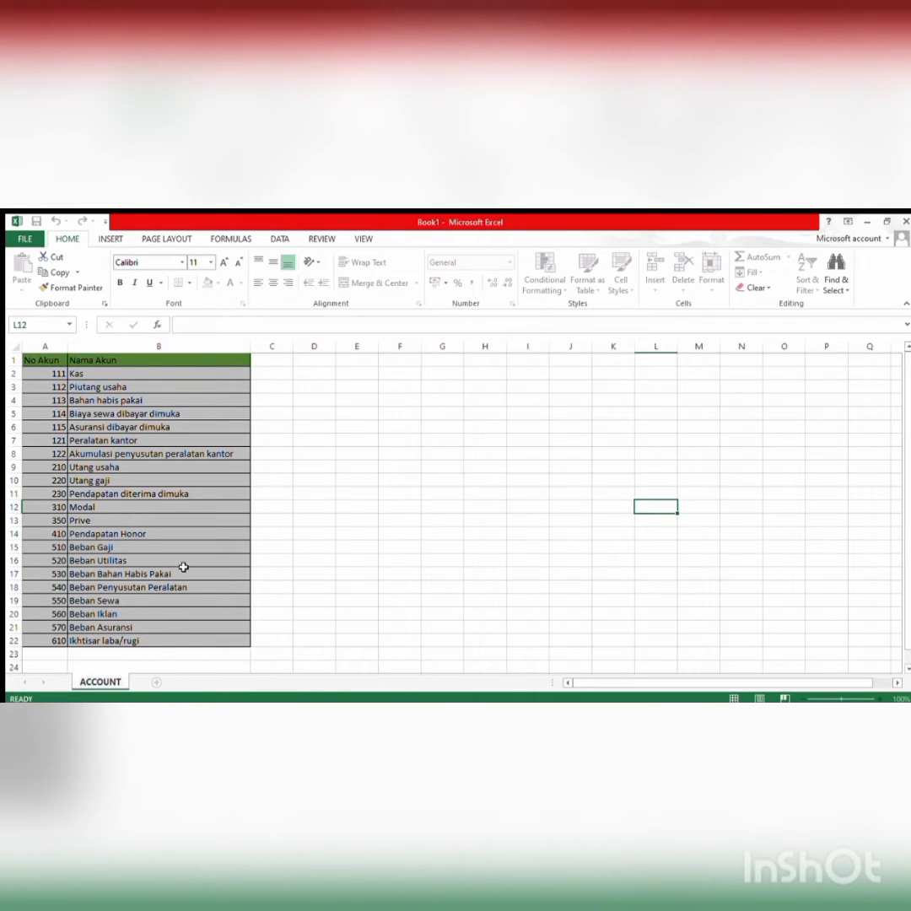
{"action": "key", "text": "Return"}
- Assign the range name Akun to the whole account table, cells A1:B22
{"action": "left_click", "coordinate": [39, 374]}
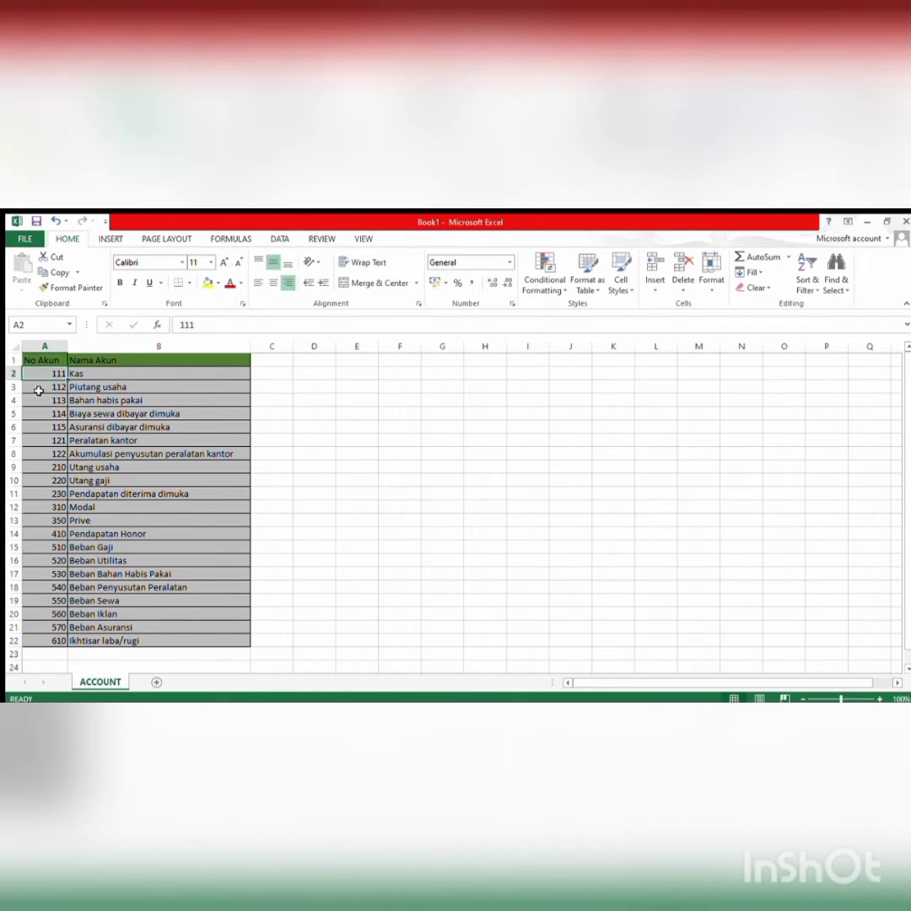
{"action": "left_click_drag", "start_coordinate": [51, 358], "coordinate": [118, 617]}
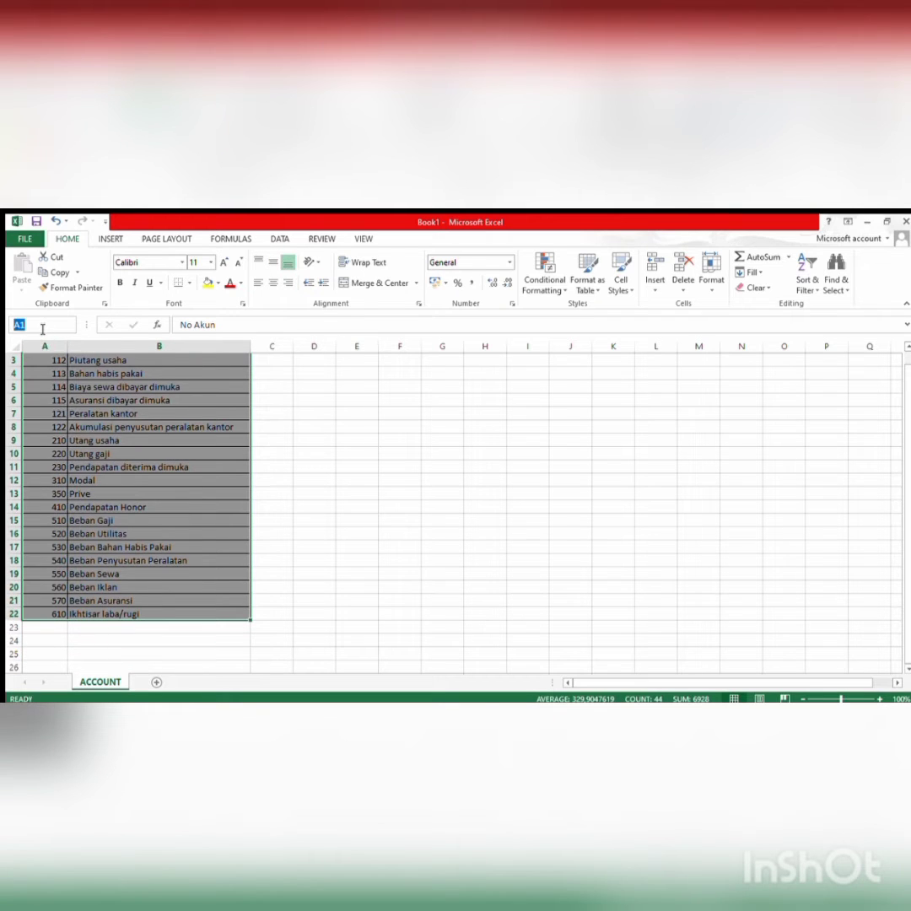
{"action": "key", "text": "BackSpace"}
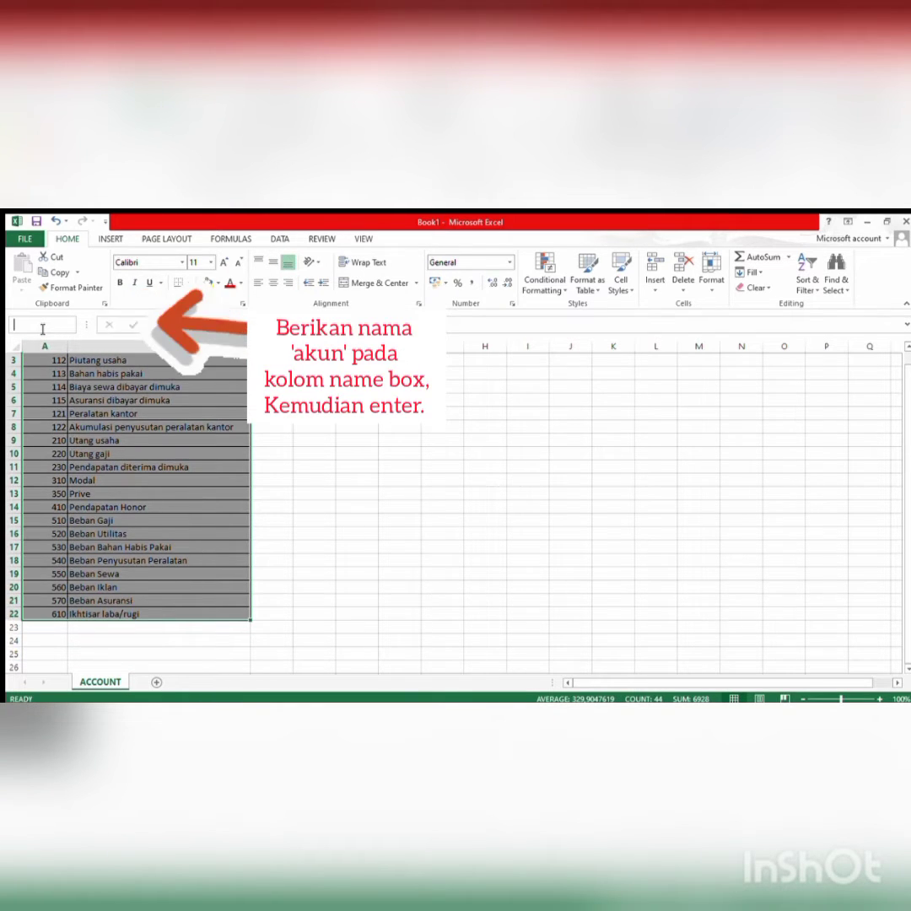
{"action": "type", "text": "A"}
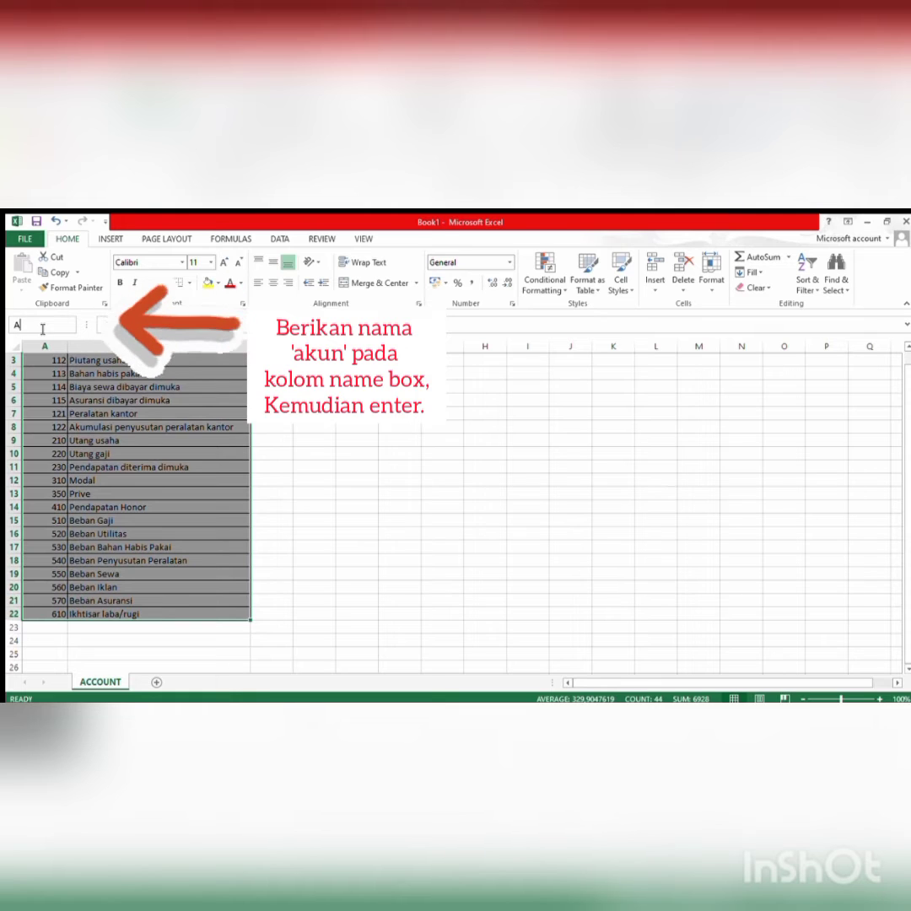
{"action": "type", "text": "kun"}
{"action": "key", "text": "Return"}
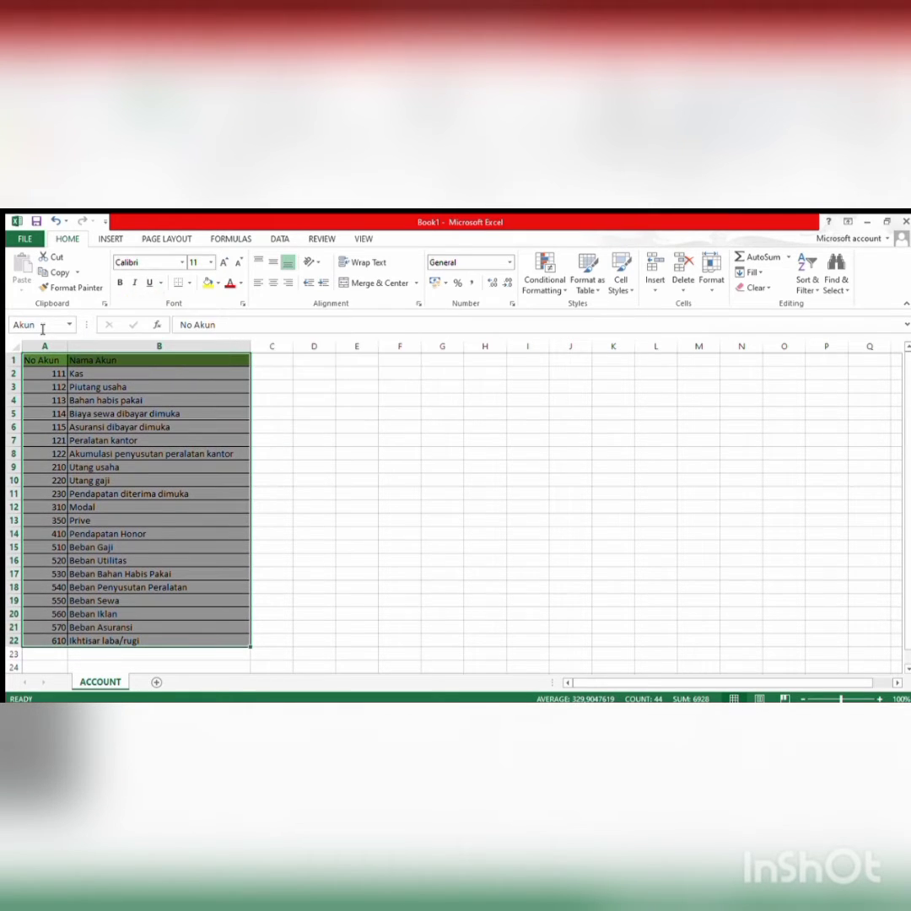
{"action": "left_click", "coordinate": [273, 550]}
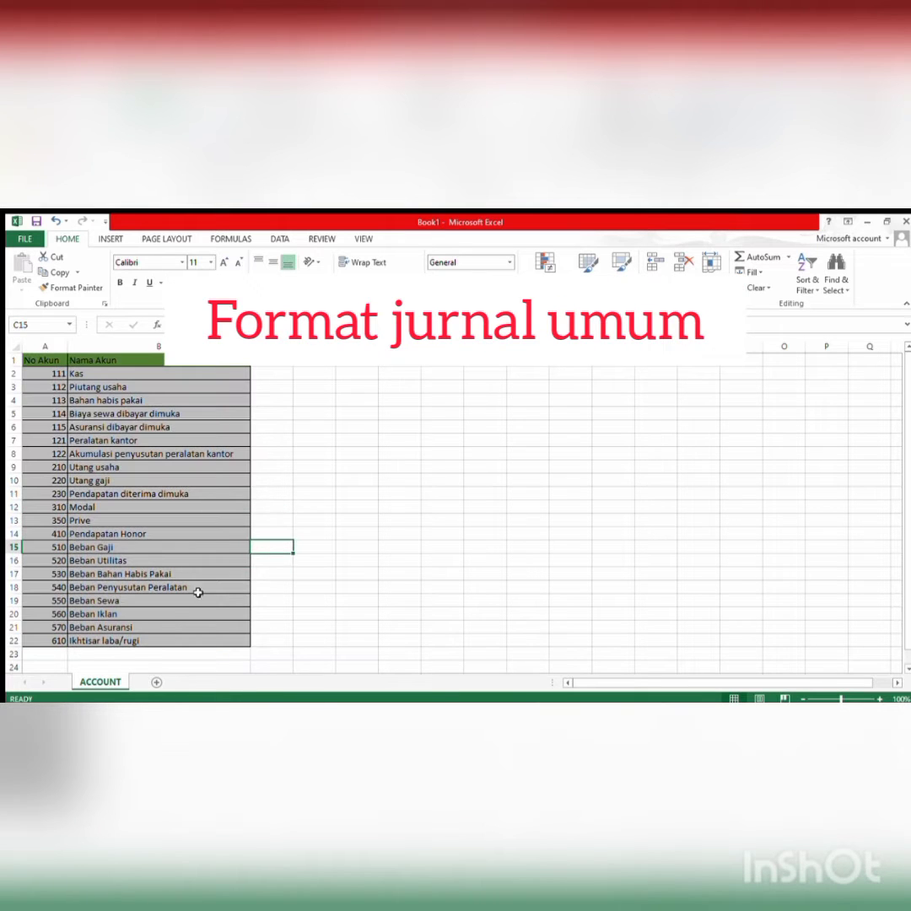
- Add a new worksheet and name it GENERAL JURNAL
{"action": "left_click", "coordinate": [154, 680]}
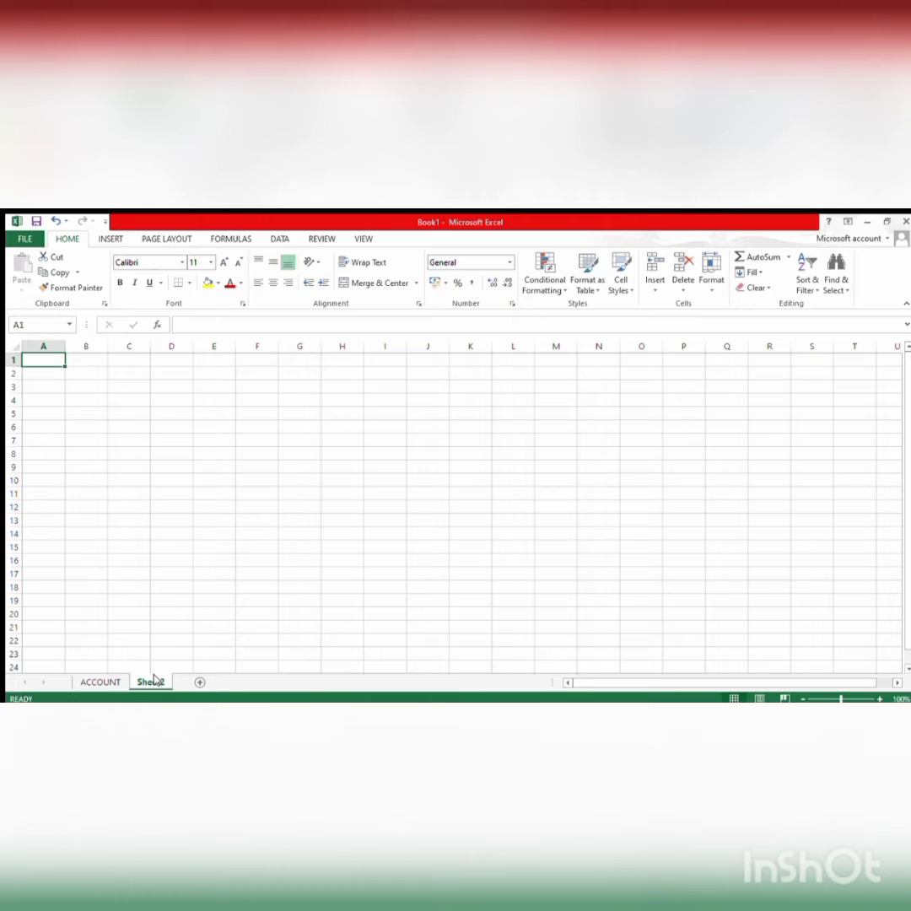
{"action": "double_click", "coordinate": [154, 681]}
{"action": "type", "text": "GENERAL JURNAL"}
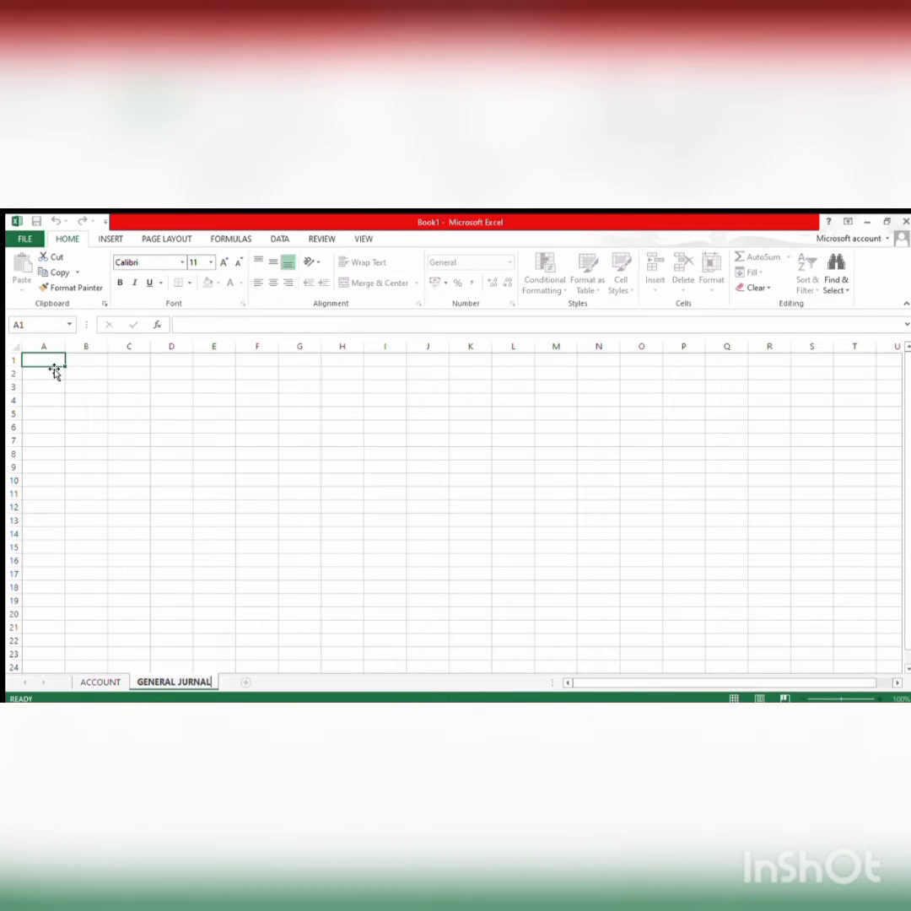
- Merge and centre cells A1:E1 for the journal title, and select A2:E2 for the second title row
{"action": "left_click_drag", "start_coordinate": [52, 362], "coordinate": [218, 365]}
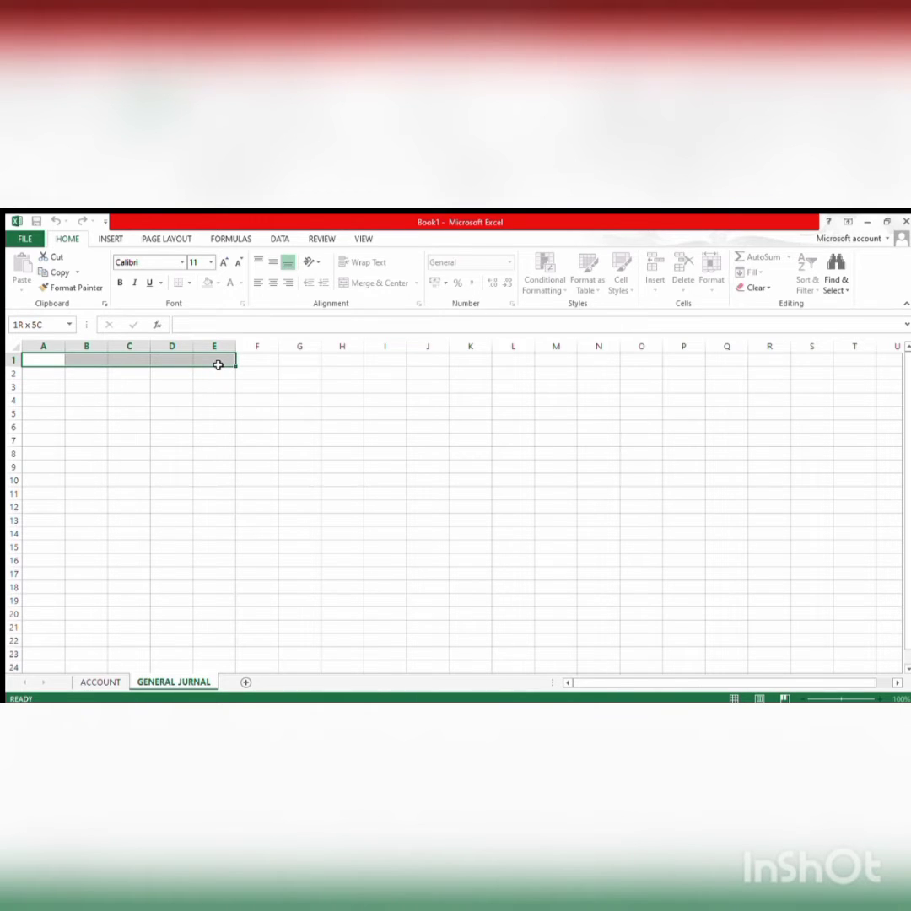
{"action": "left_click_drag", "start_coordinate": [218, 365], "coordinate": [218, 365]}
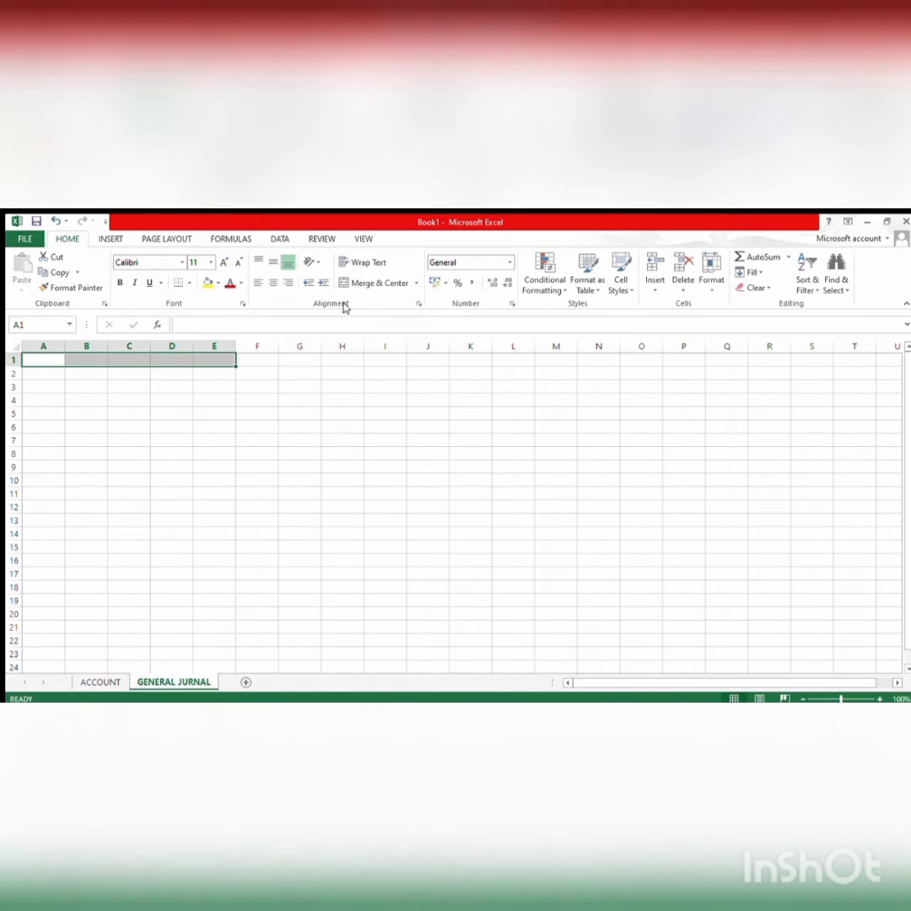
{"action": "left_click", "coordinate": [385, 282]}
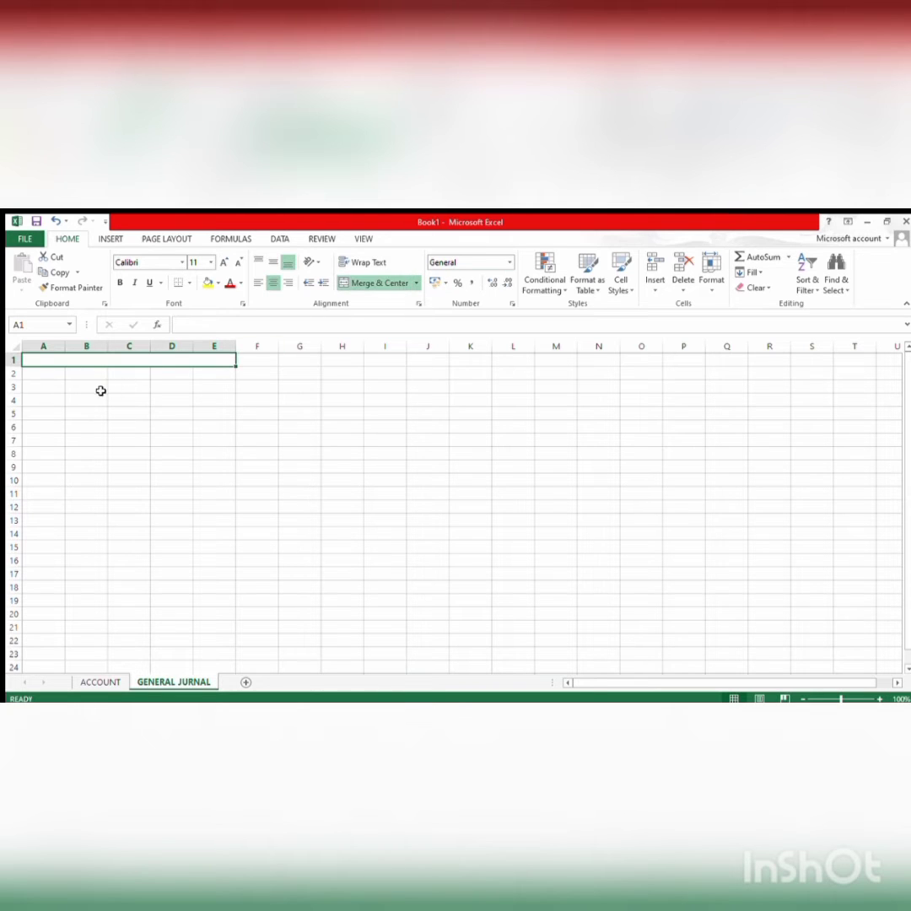
{"action": "left_click_drag", "start_coordinate": [53, 376], "coordinate": [214, 381]}
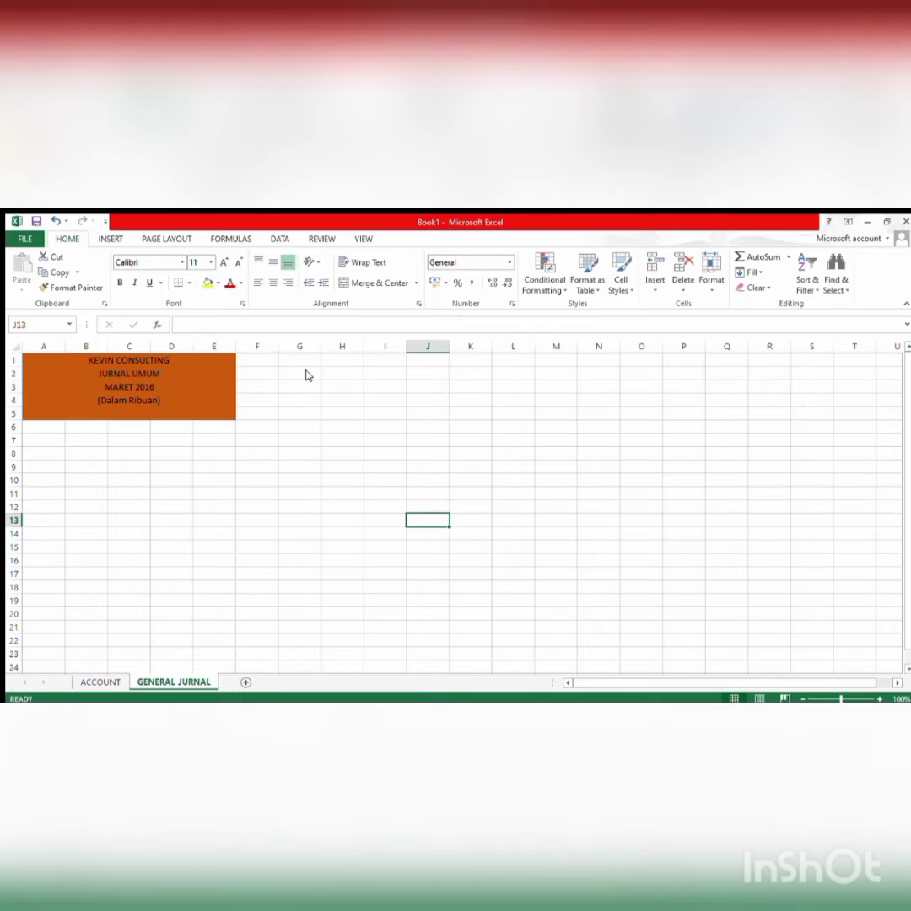
{"action": "left_click", "coordinate": [102, 364]}
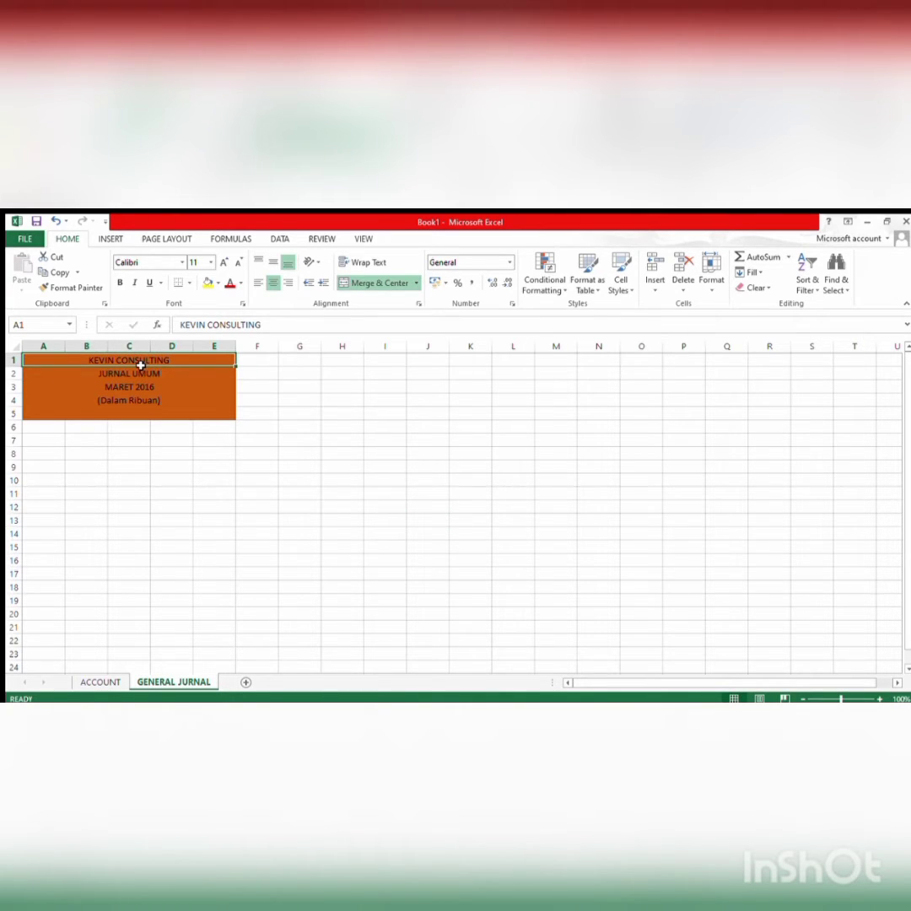
- Enter the column headings Tanggal, Nama Akun, No Akun, Debet and Kredit in cells A6 to E6
{"action": "left_click", "coordinate": [52, 426]}
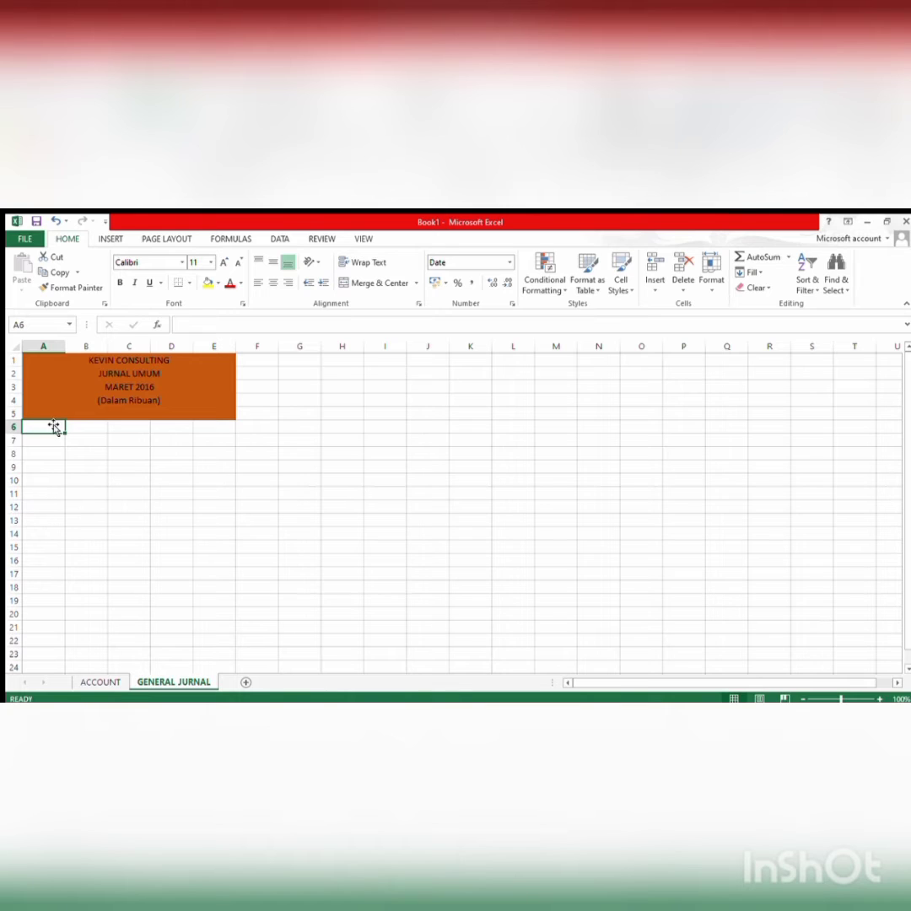
{"action": "type", "text": "Tanggal"}
{"action": "key", "text": "Tab"}
{"action": "type", "text": "Nama A"}
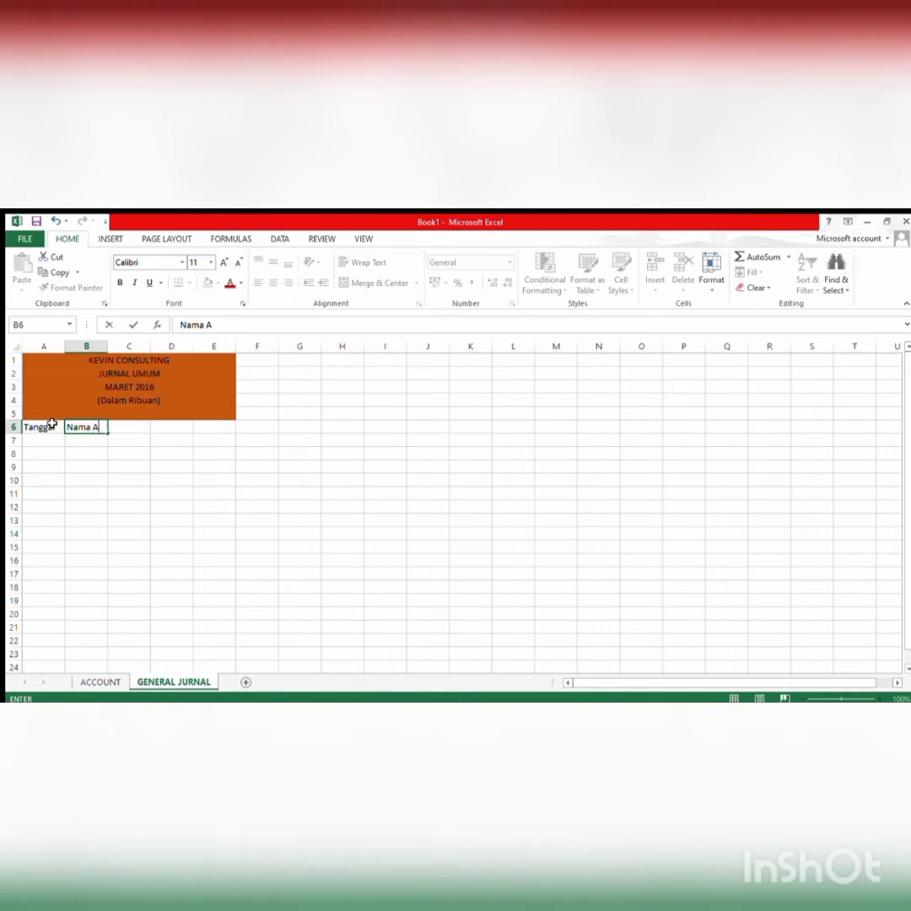
{"action": "type", "text": "kun"}
{"action": "key", "text": "Tab"}
{"action": "type", "text": "No A"}
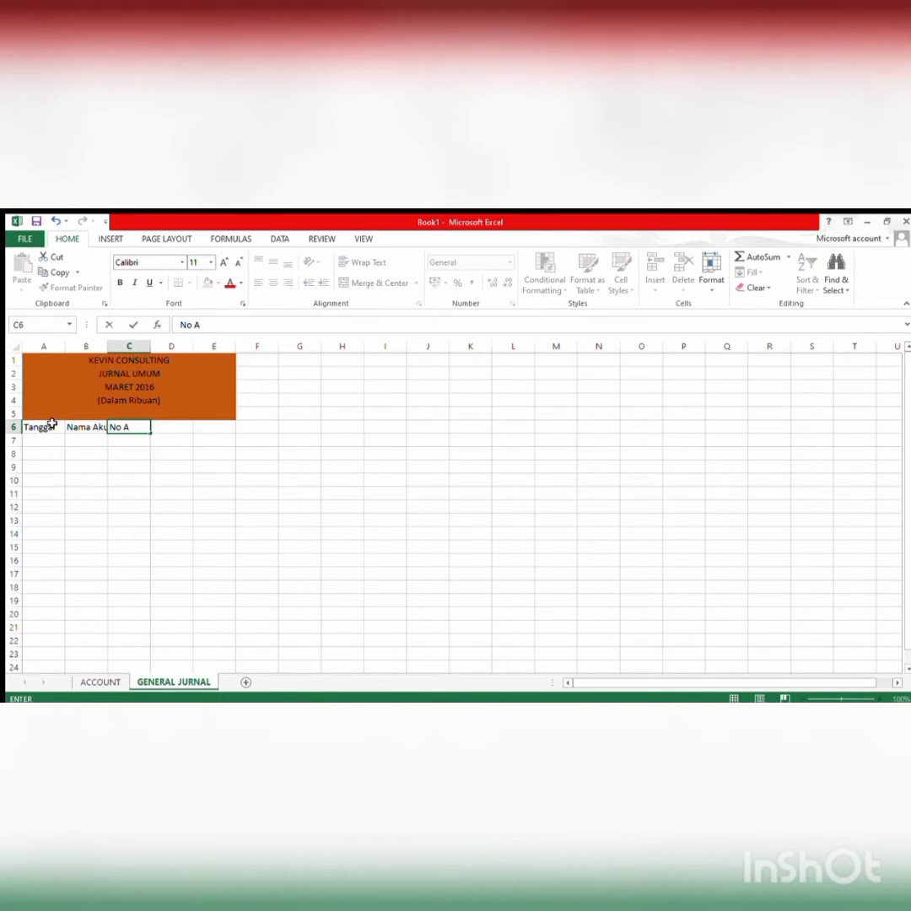
{"action": "type", "text": "kun"}
{"action": "key", "text": "Tab"}
{"action": "type", "text": "Debet"}
{"action": "key", "text": "Tab"}
{"action": "type", "text": "Kr"}
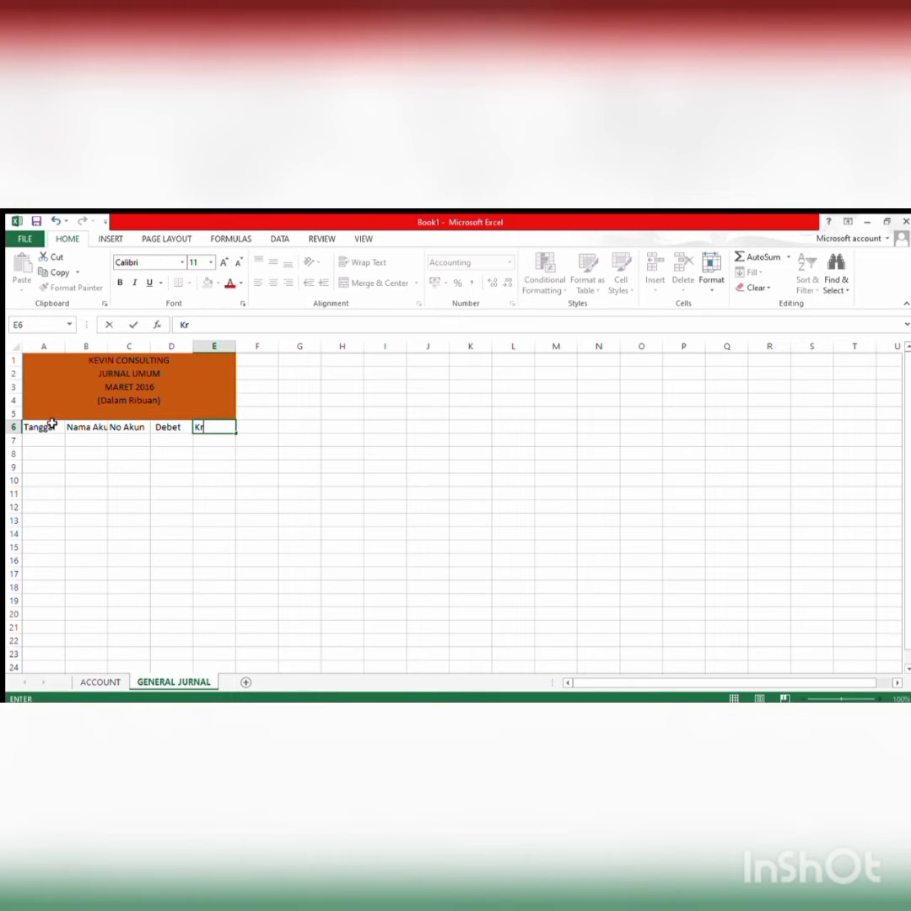
{"action": "type", "text": "edit"}
{"action": "key", "text": "Return"}
- Enter the debit line in row 7 with date 01-mar-16, account code 114 and a Debet amount of 4800
{"action": "type", "text": "01-ma"}
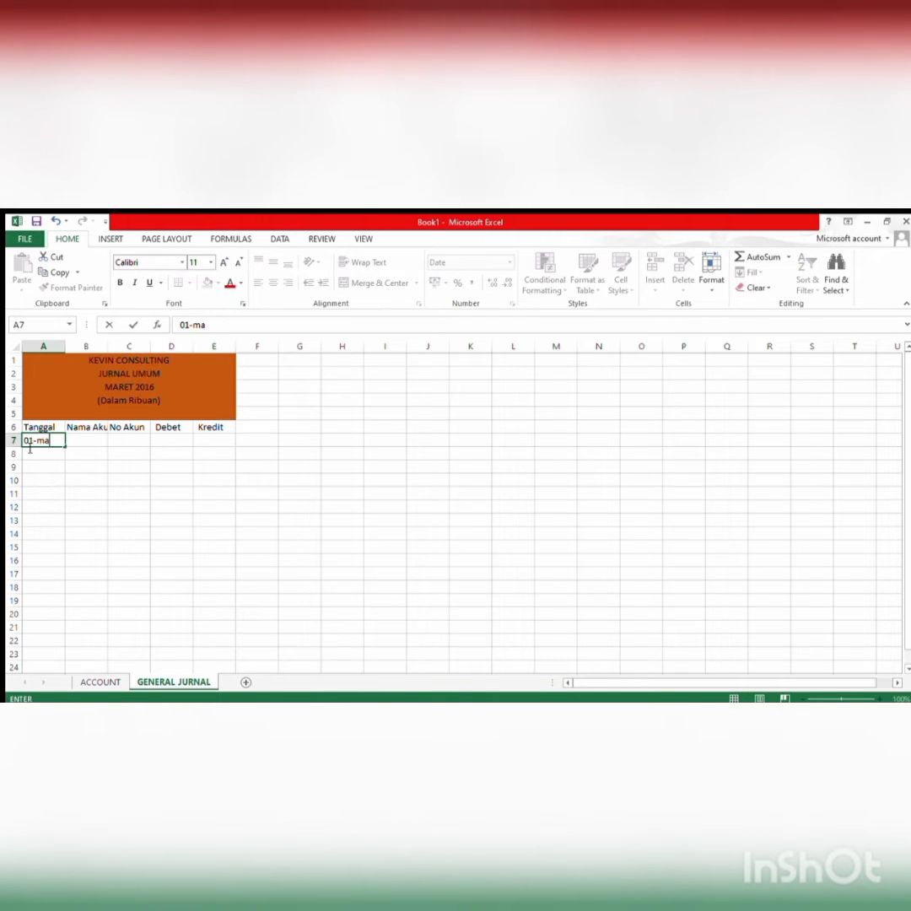
{"action": "type", "text": "r-16"}
{"action": "key", "text": "Tab"}
{"action": "key", "text": "Tab"}
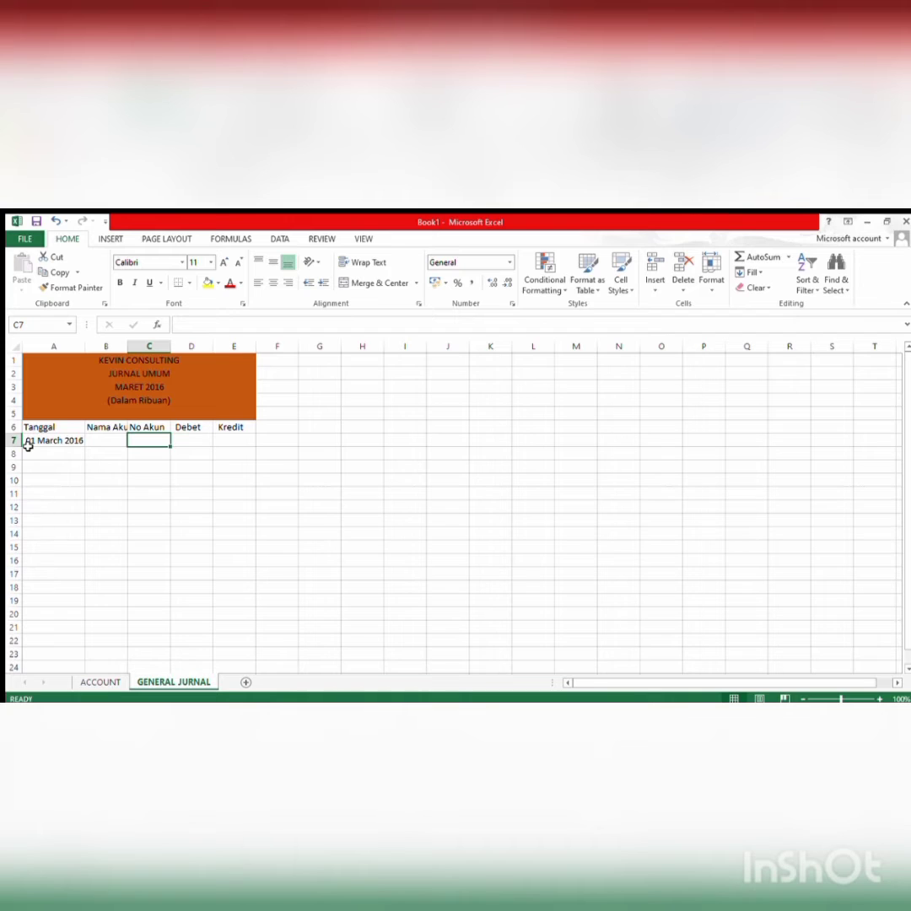
{"action": "type", "text": "1"}
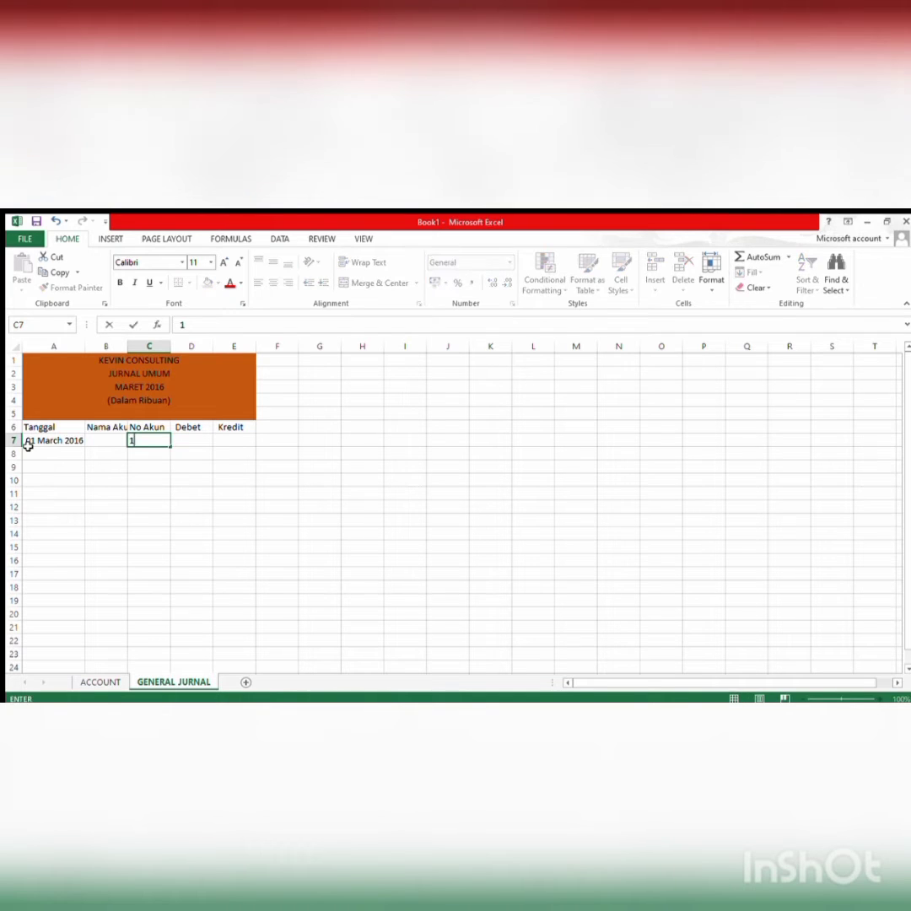
{"action": "type", "text": "14"}
{"action": "left_click", "coordinate": [199, 445]}
{"action": "type", "text": "4800"}
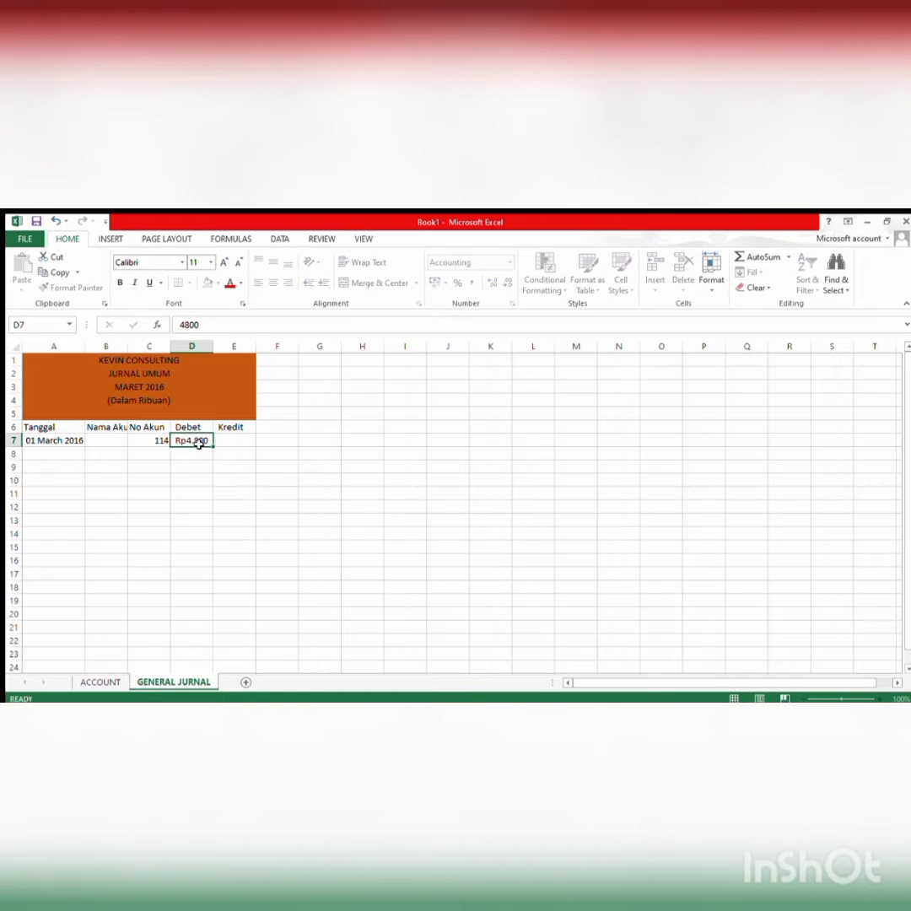
{"action": "key", "text": "Tab"}
- Enter the matching credit line in row 8 with account code 111 and a Kredit amount of 4.800
{"action": "left_click", "coordinate": [163, 456]}
{"action": "type", "text": "111"}
{"action": "left_click", "coordinate": [242, 460]}
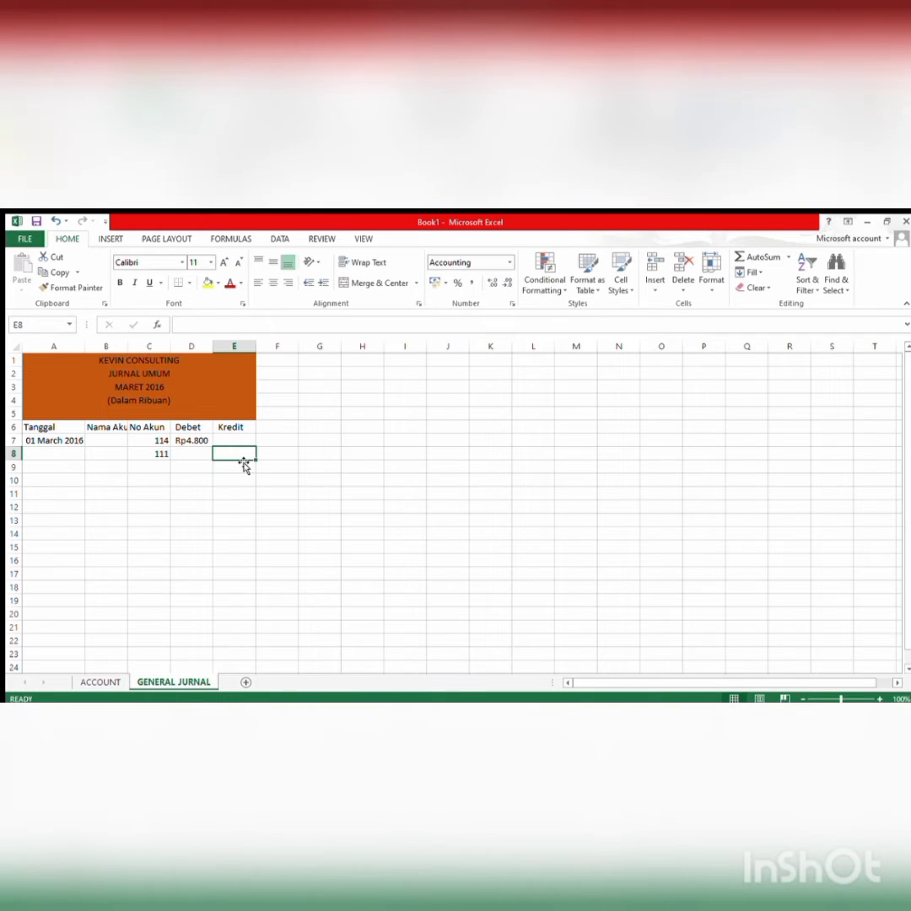
{"action": "type", "text": "4.800"}
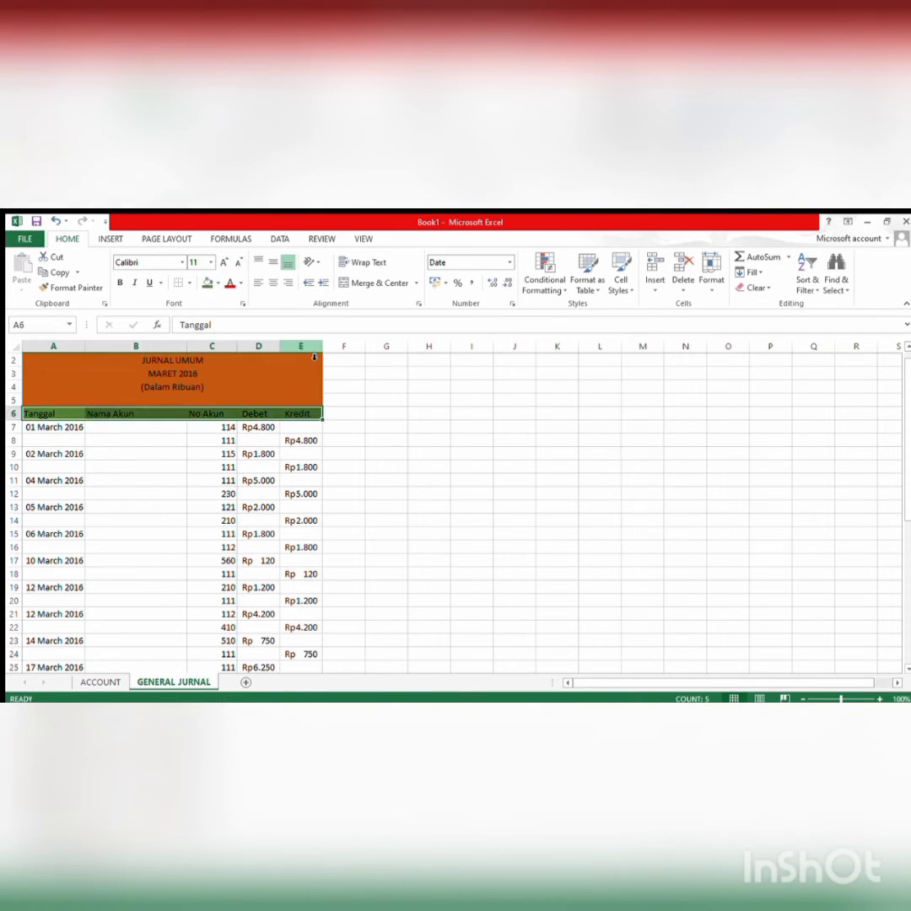
- Look up the account name in B7 with =VLOOKUP(C7;Akun;2;0) and fill the formula down the Nama Akun column
{"action": "left_click", "coordinate": [164, 431]}
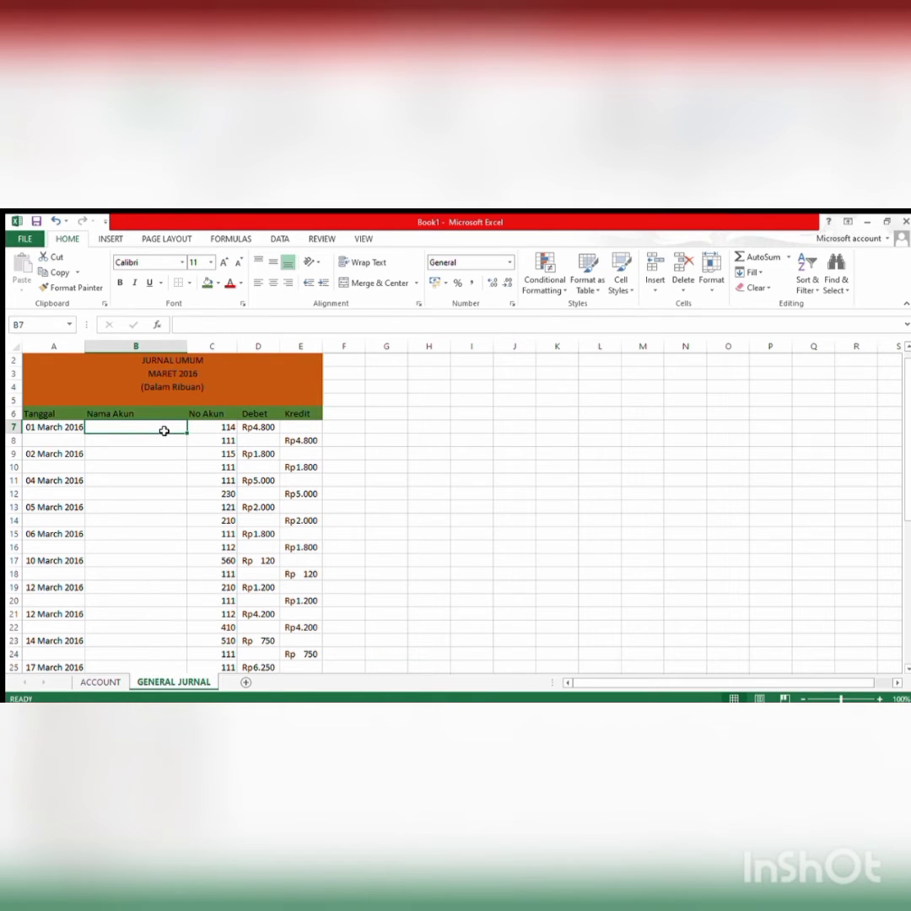
{"action": "type", "text": "="}
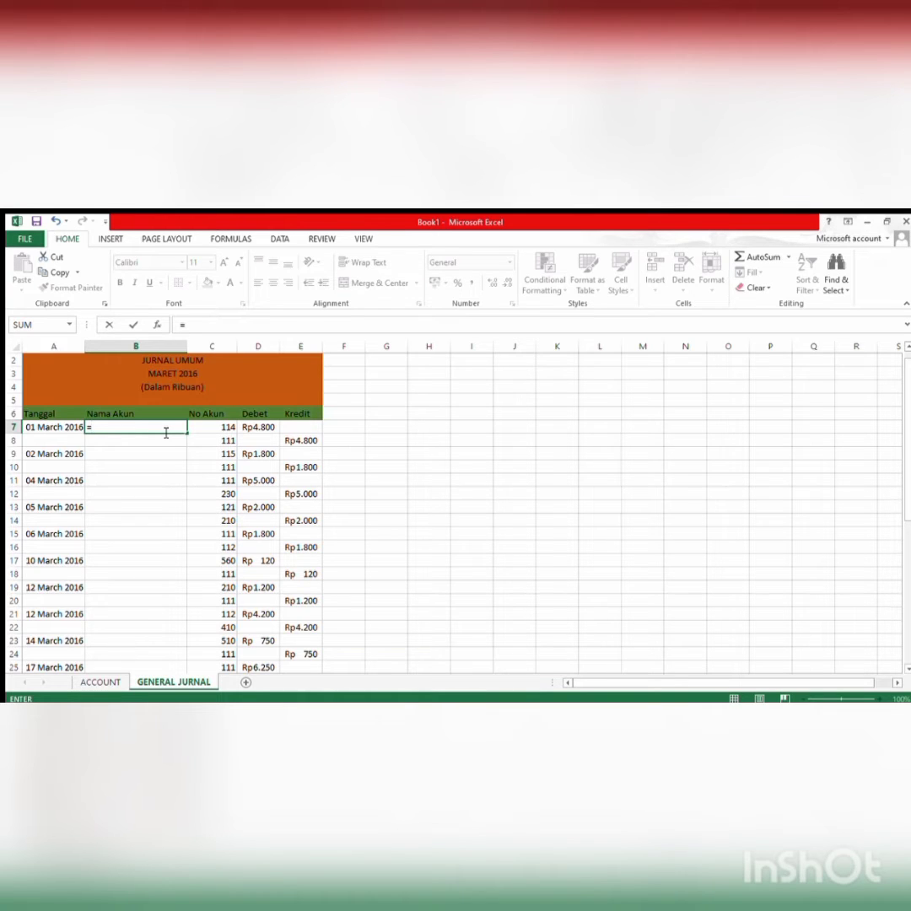
{"action": "type", "text": "v"}
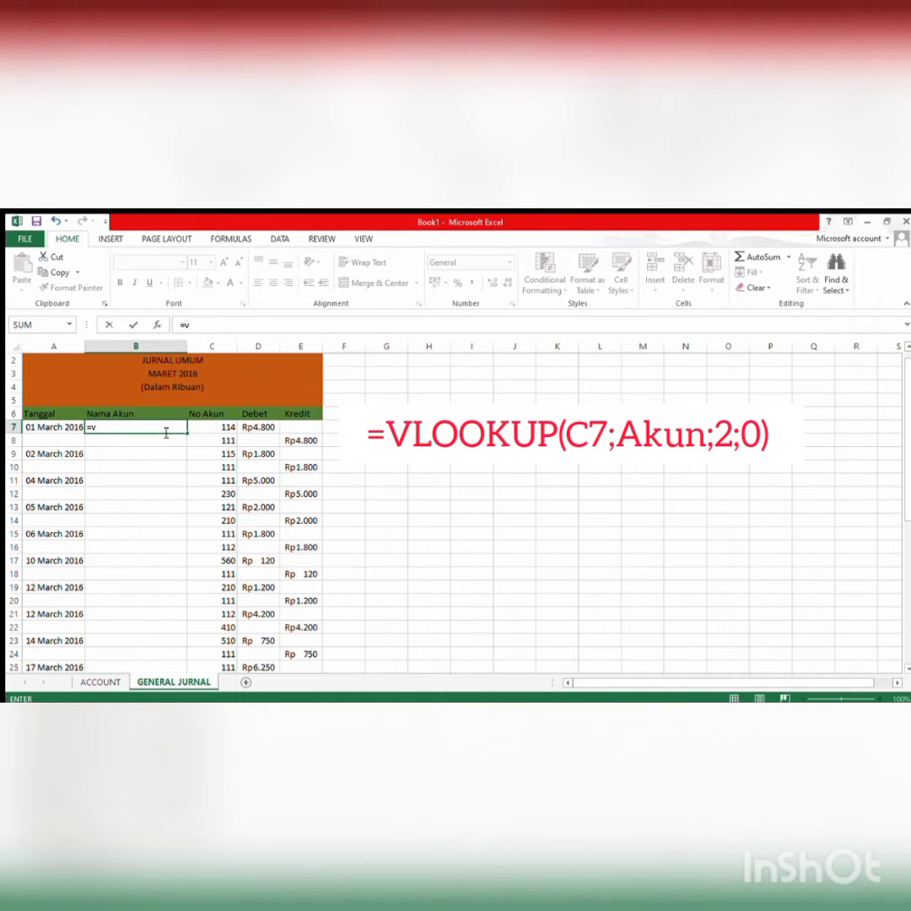
{"action": "key", "text": "Tab"}
{"action": "left_click", "coordinate": [204, 431]}
{"action": "type", "text": ";"}
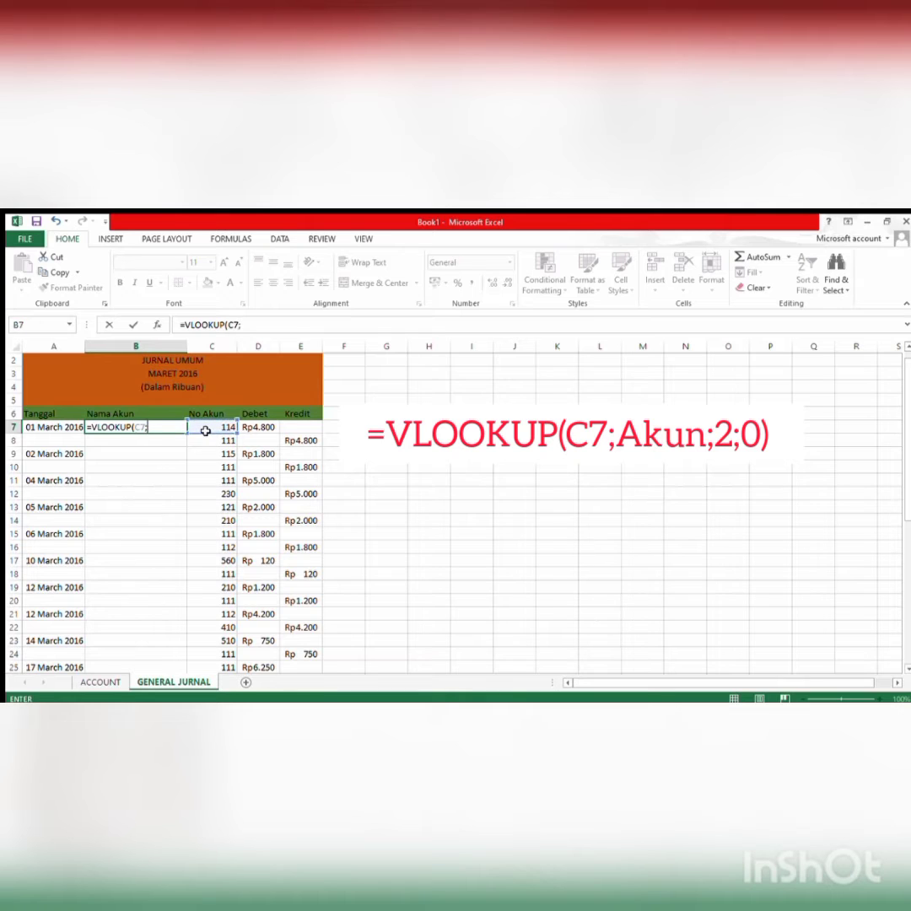
{"action": "type", "text": "Akun;2;0)"}
{"action": "key", "text": "Return"}
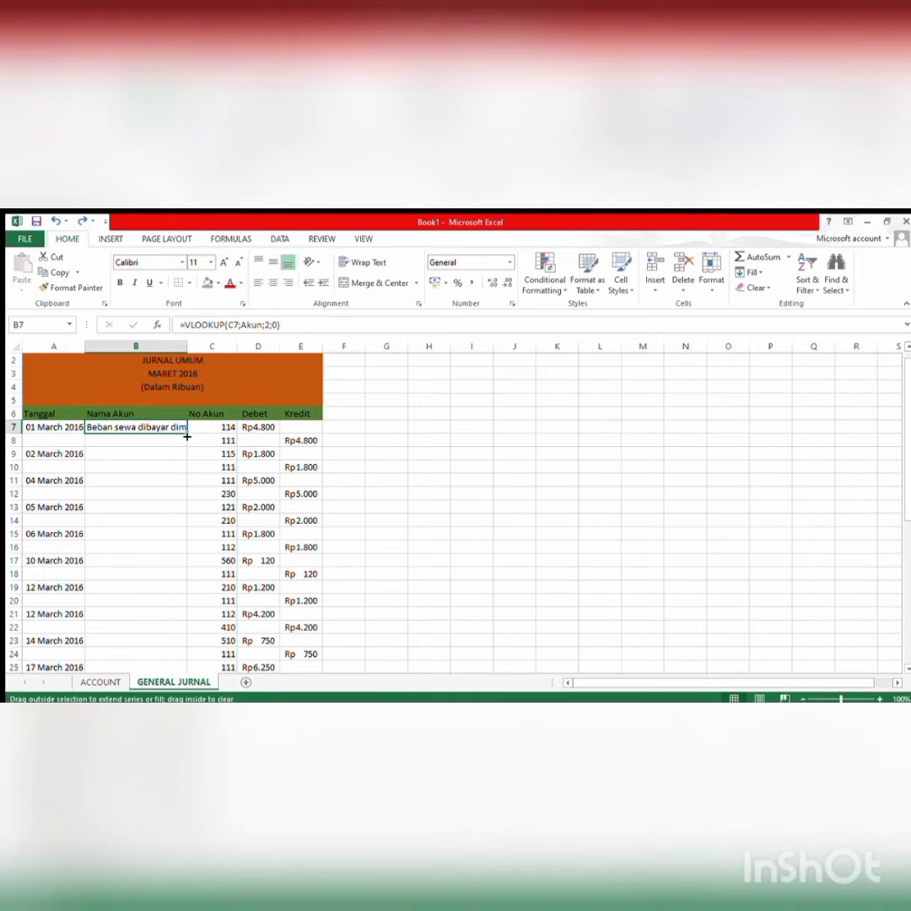
{"action": "mouse_move", "coordinate": [186, 434]}
{"action": "left_mouse_down"}
{"action": "mouse_move", "coordinate": [192, 699]}
{"action": "mouse_move", "coordinate": [167, 578]}
{"action": "mouse_move", "coordinate": [171, 432]}
{"action": "left_mouse_up"}
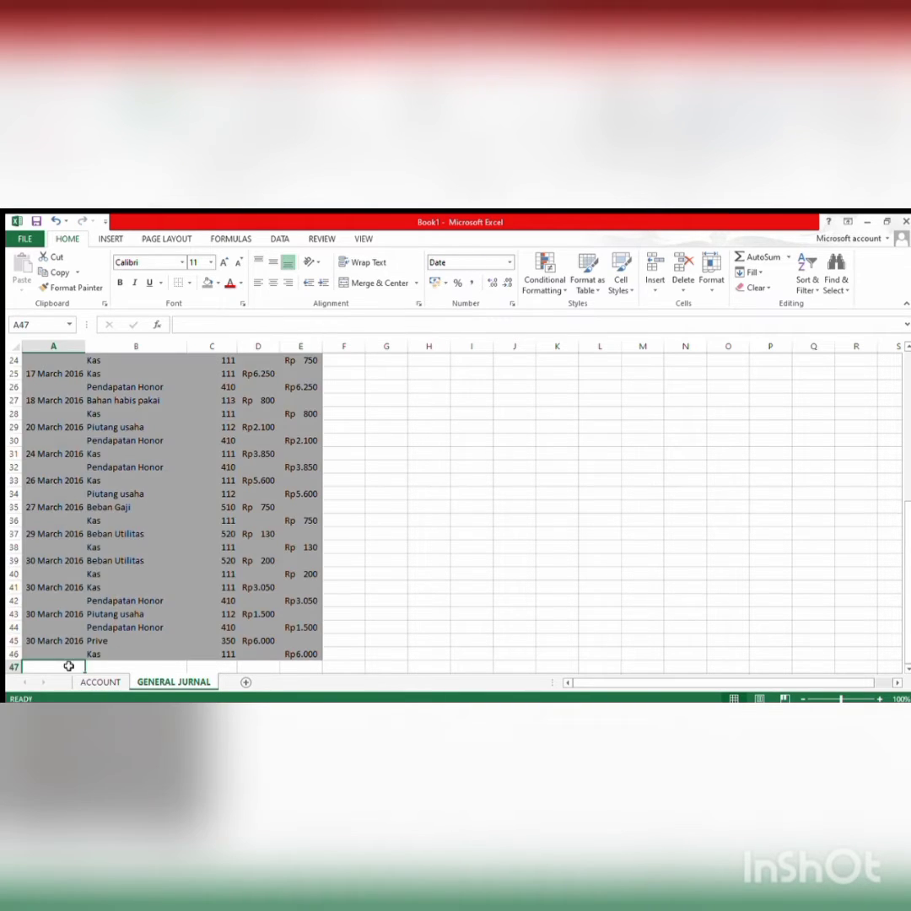
- Merge and centre cells A47:C47 below the last journal entry and label them Total
{"action": "left_click_drag", "start_coordinate": [67, 665], "coordinate": [195, 673]}
{"action": "left_click", "coordinate": [366, 285]}
{"action": "type", "text": "Total"}
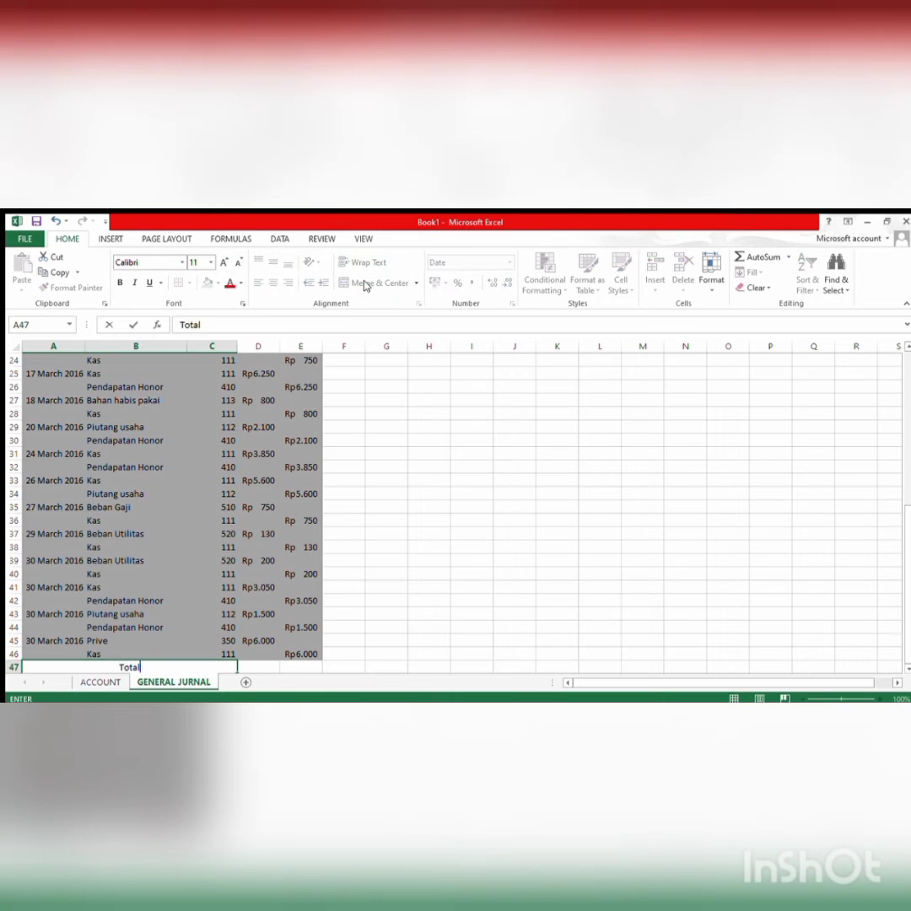
- Sum the Debet and Kredit columns in row 47, using =SUM(D7:D46) for Debet, and widen the Kredit column
{"action": "left_click", "coordinate": [265, 669]}
{"action": "type", "text": "=su"}
{"action": "double_click", "coordinate": [313, 616]}
{"action": "left_click_drag", "start_coordinate": [907, 556], "coordinate": [907, 388]}
{"action": "left_click_drag", "start_coordinate": [260, 440], "coordinate": [318, 658]}
{"action": "key", "text": "Return"}
{"action": "left_click", "coordinate": [286, 664]}
{"action": "left_click_drag", "start_coordinate": [327, 347], "coordinate": [347, 346]}
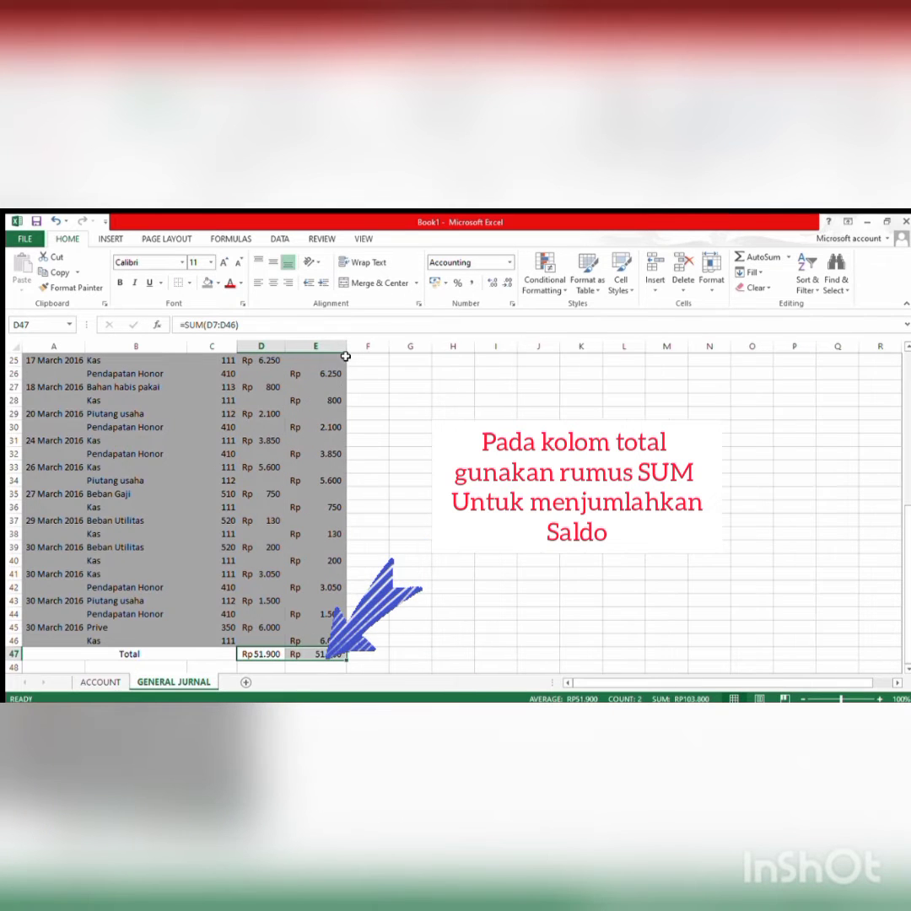
- Fill the Total row, cells A47 to E47, with yellow
{"action": "left_click_drag", "start_coordinate": [43, 656], "coordinate": [319, 655]}
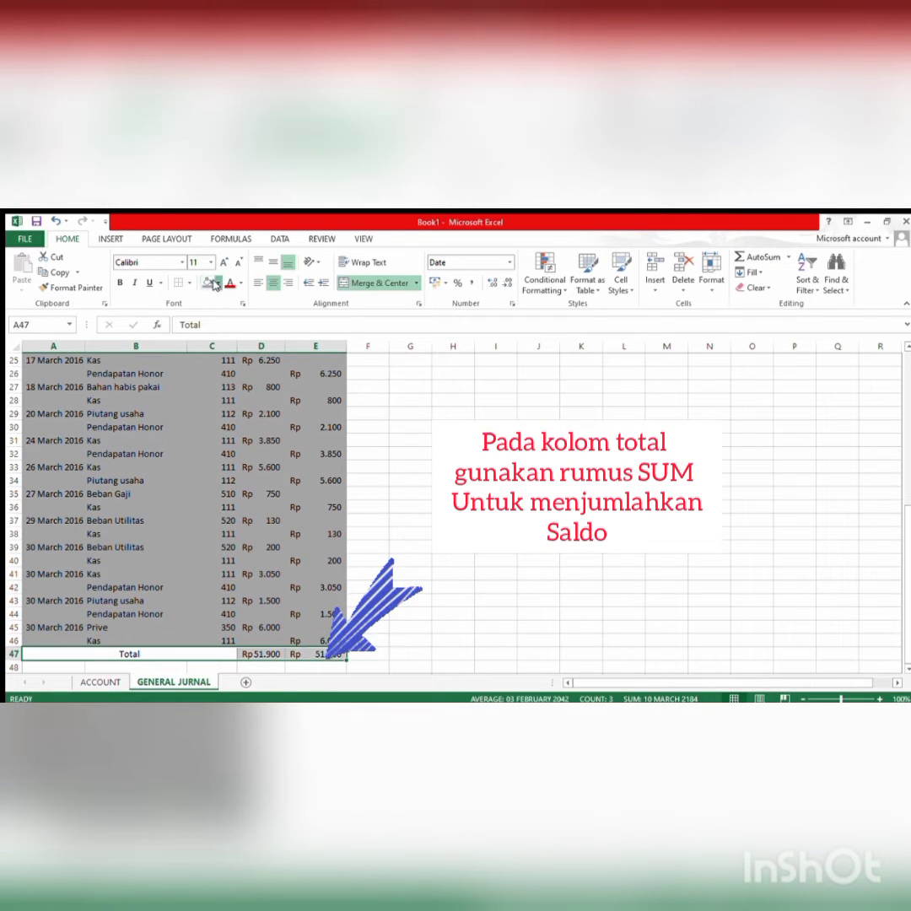
{"action": "left_click", "coordinate": [207, 283]}
{"action": "left_click", "coordinate": [367, 640]}
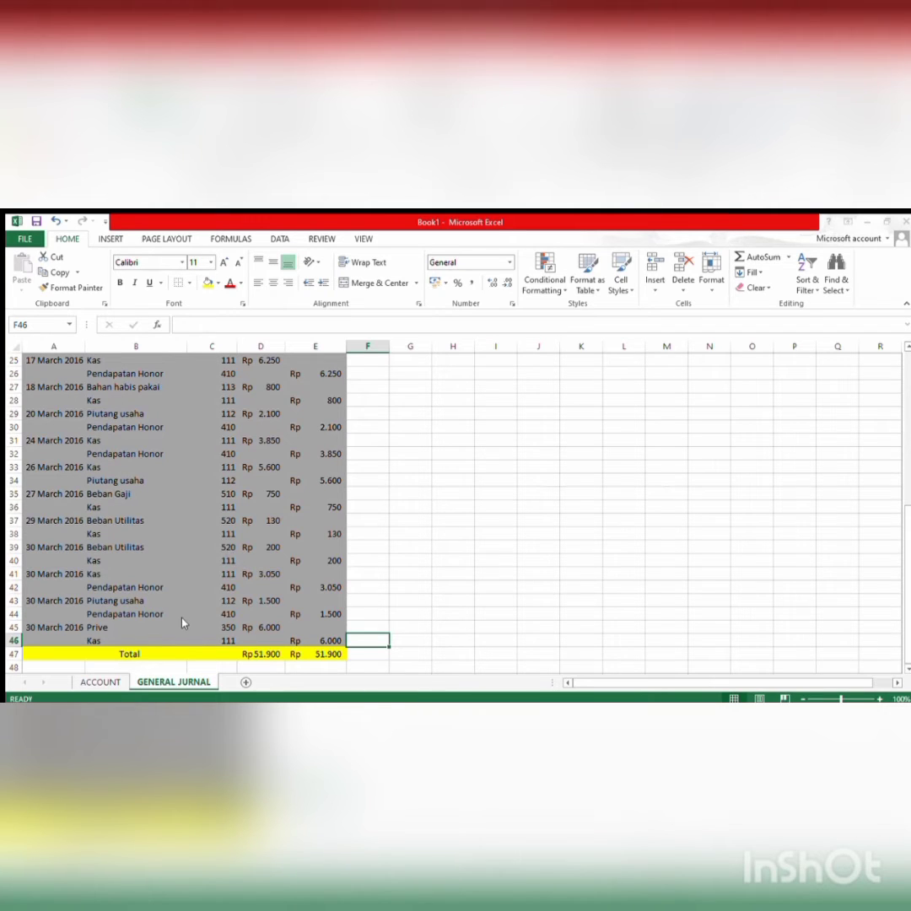
- Create a copy of the GENERAL JURNAL sheet in the workbook
{"action": "left_click", "coordinate": [272, 637]}
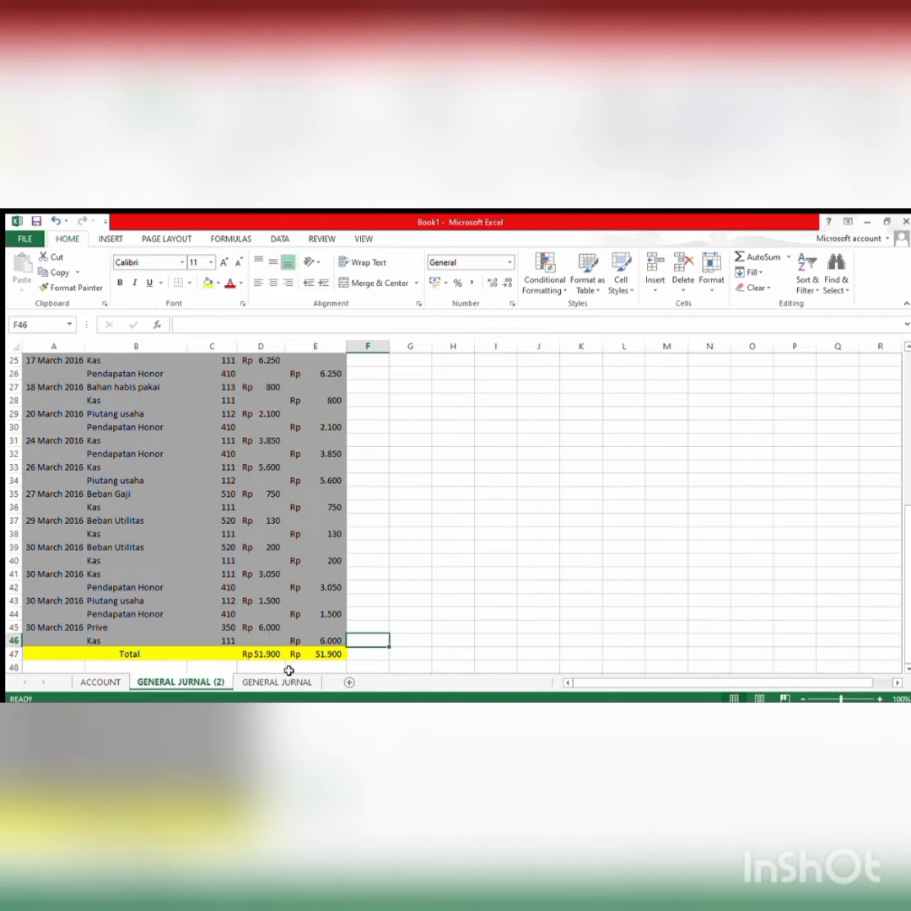
- Place the copied journal sheet after GENERAL JURNAL and rename it LEDGER
{"action": "left_click_drag", "start_coordinate": [286, 685], "coordinate": [209, 684]}
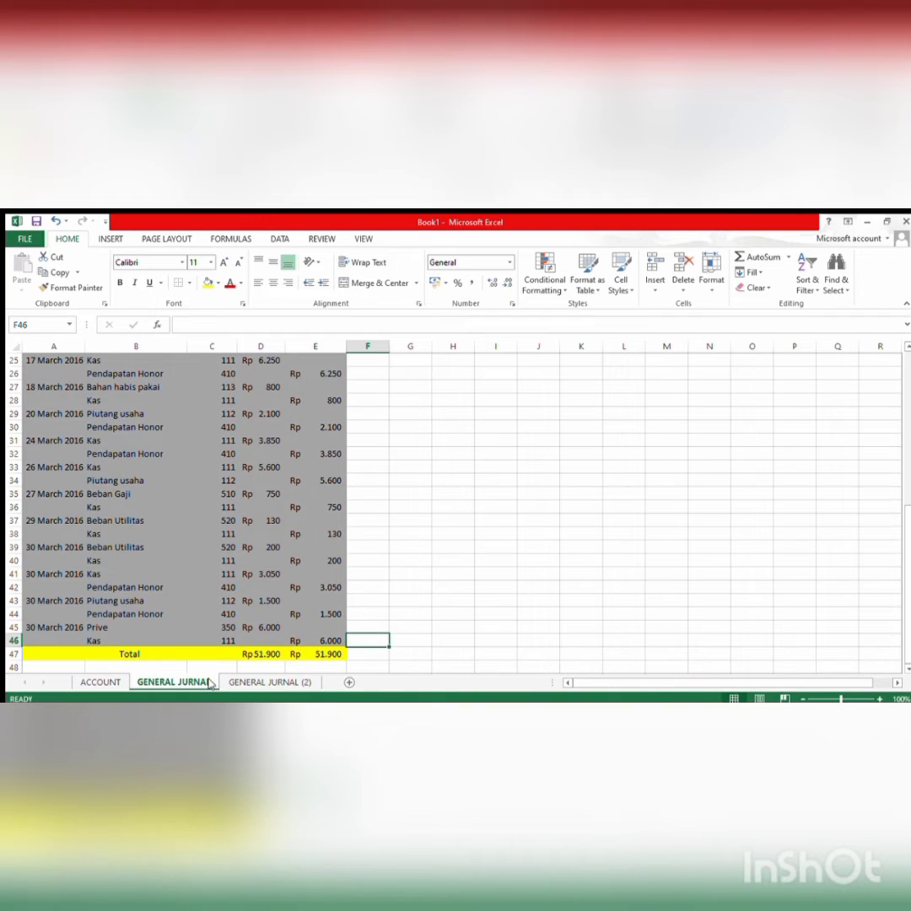
{"action": "double_click", "coordinate": [285, 682]}
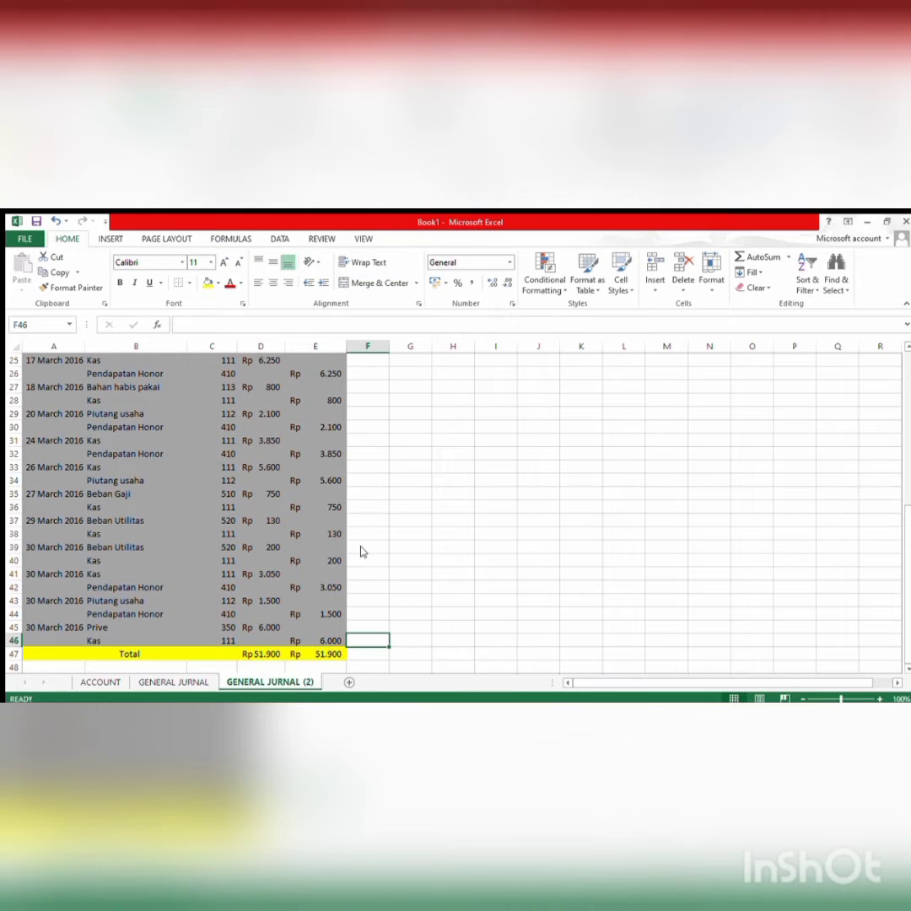
{"action": "type", "text": "L"}
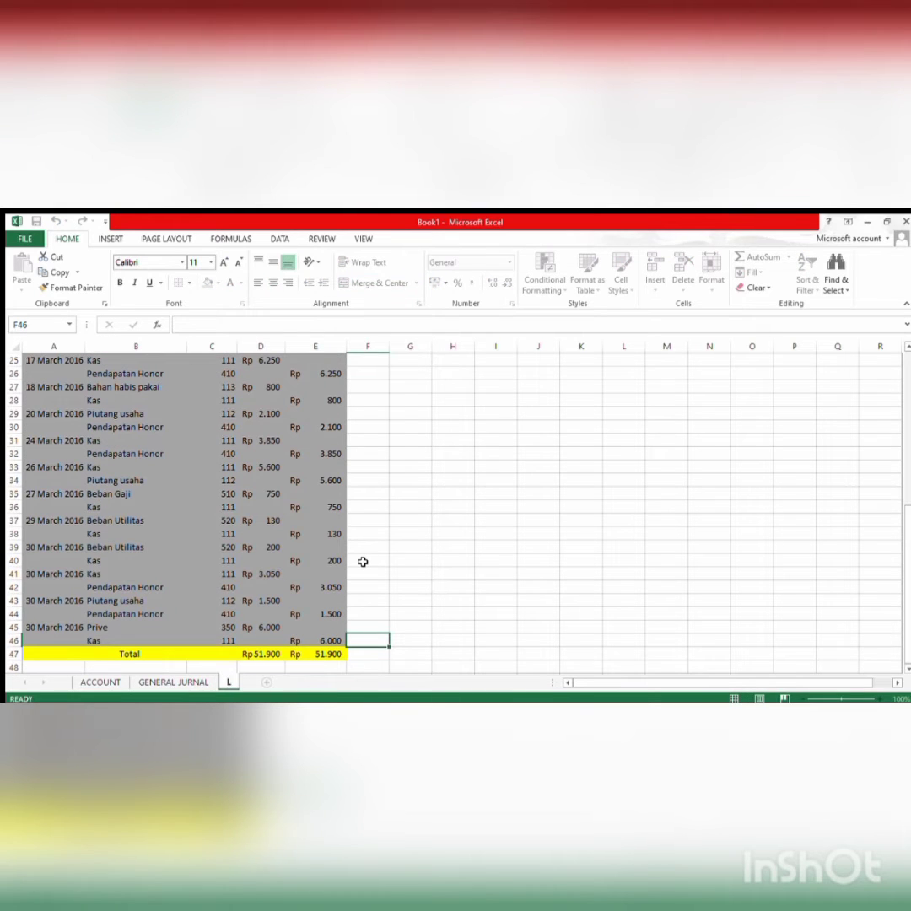
{"action": "type", "text": "EDGER"}
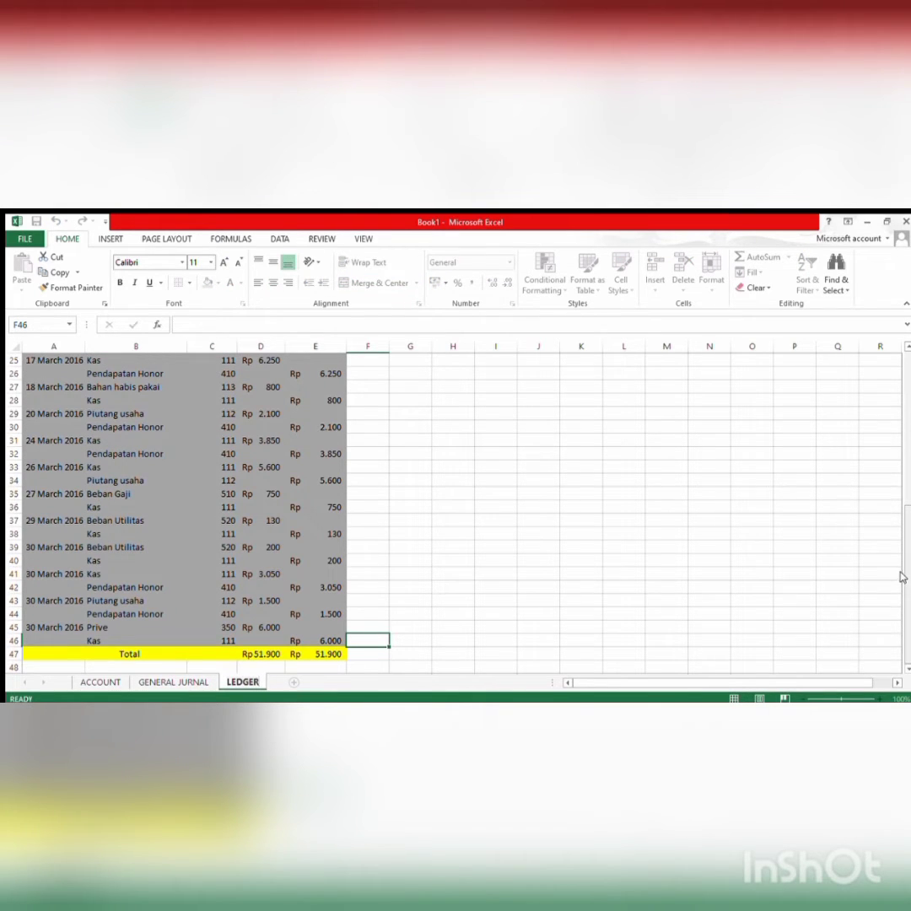
- Change the title in row 2 of the LEDGER sheet to BUKU BESAR
{"action": "left_click", "coordinate": [905, 413]}
{"action": "left_click", "coordinate": [217, 377]}
{"action": "type", "text": "BUKU"}
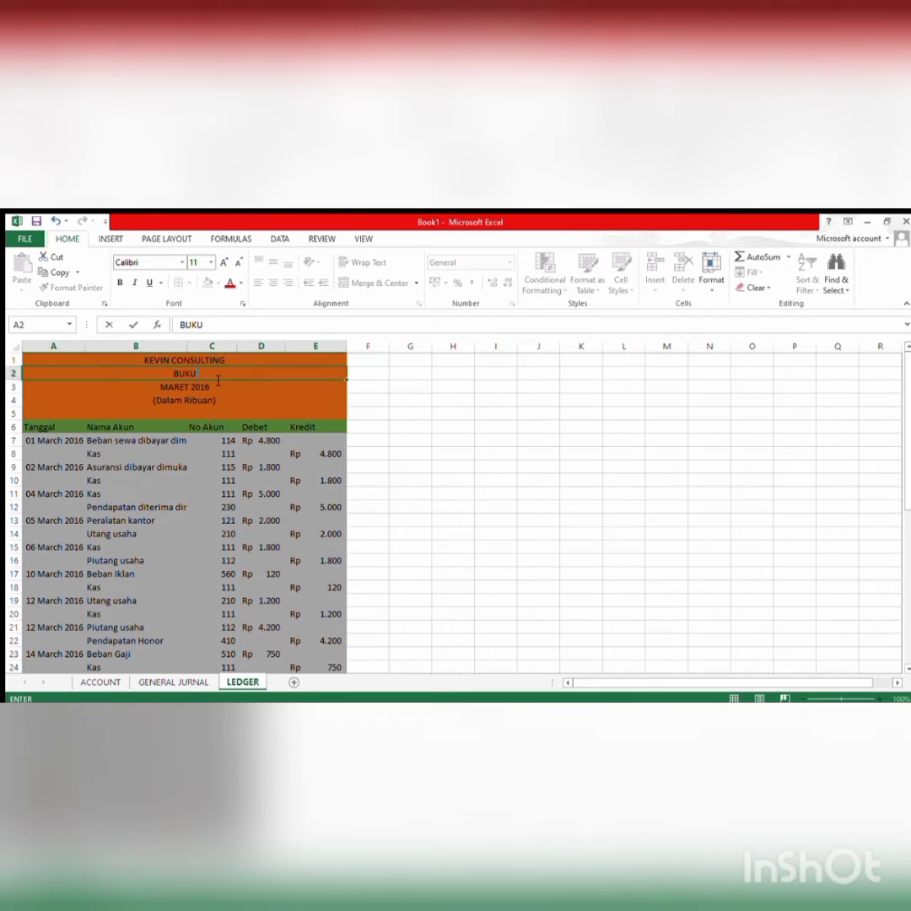
{"action": "type", "text": " BESAR"}
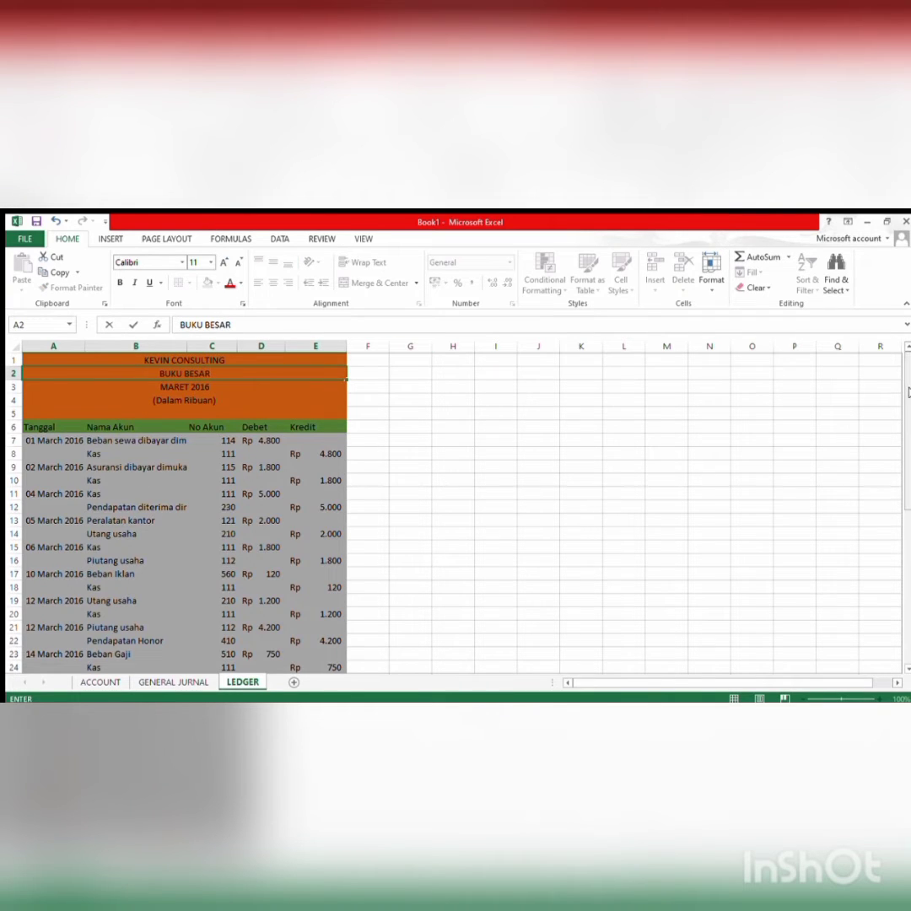
- Clear and delete the yellow Total row, row 47, from the LEDGER sheet
{"action": "left_click_drag", "start_coordinate": [905, 390], "coordinate": [905, 523]}
{"action": "scroll", "coordinate": [905, 523], "scroll_direction": "down", "scroll_amount": 3}
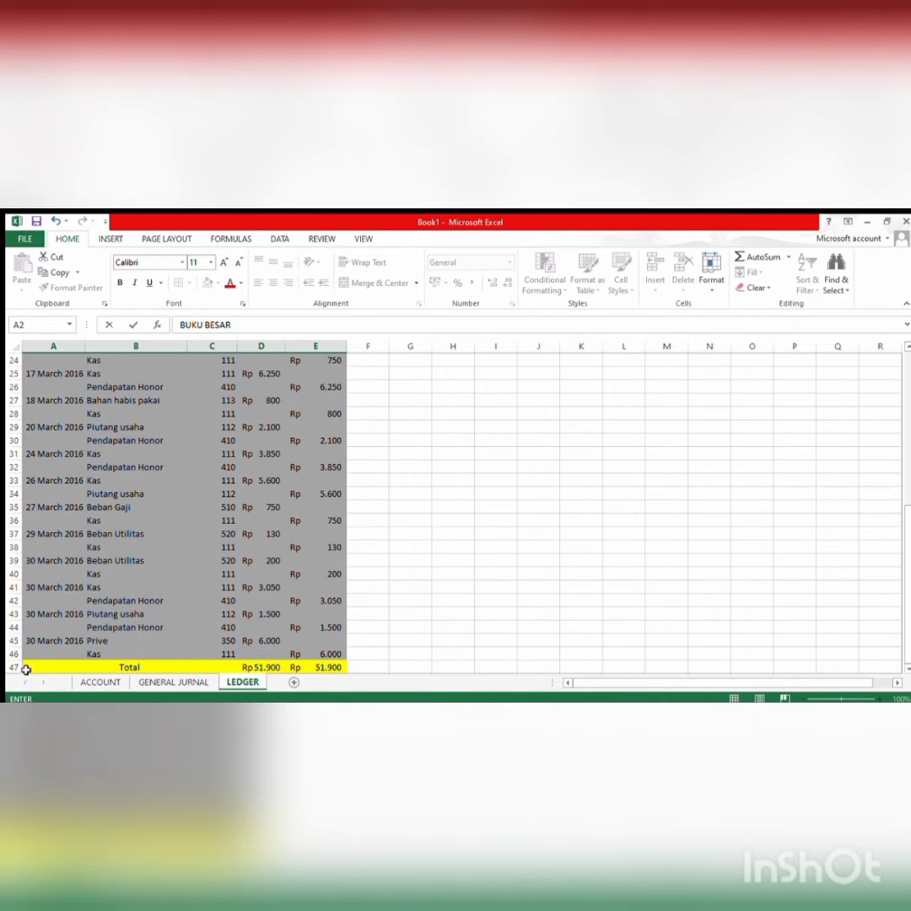
{"action": "left_click", "coordinate": [120, 667]}
{"action": "left_click_drag", "start_coordinate": [120, 667], "coordinate": [312, 641]}
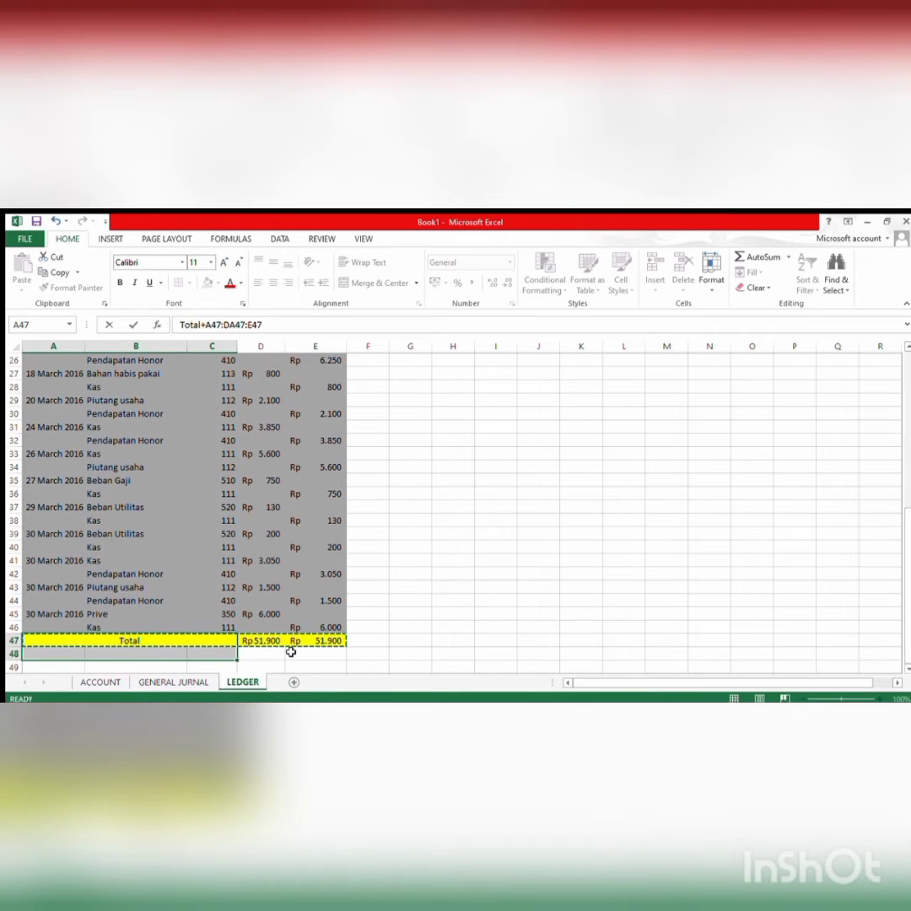
{"action": "left_click", "coordinate": [290, 651]}
{"action": "left_click_drag", "start_coordinate": [36, 641], "coordinate": [299, 641]}
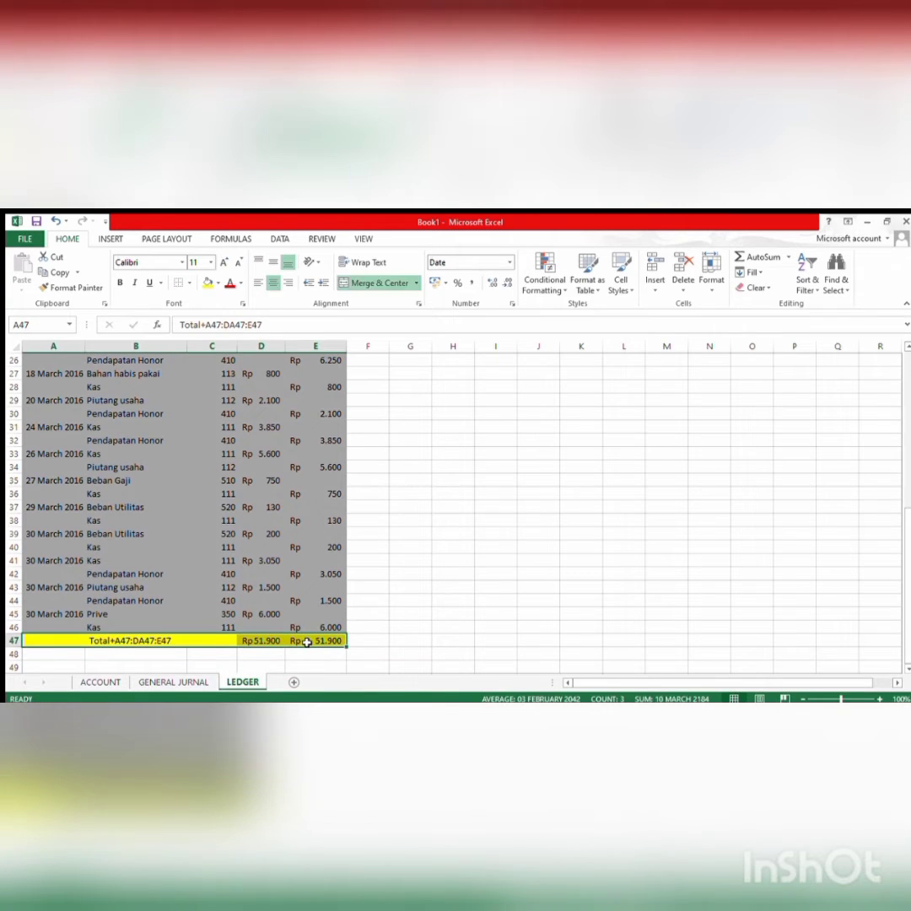
{"action": "key", "text": "BackSpace"}
{"action": "key", "text": "Return"}
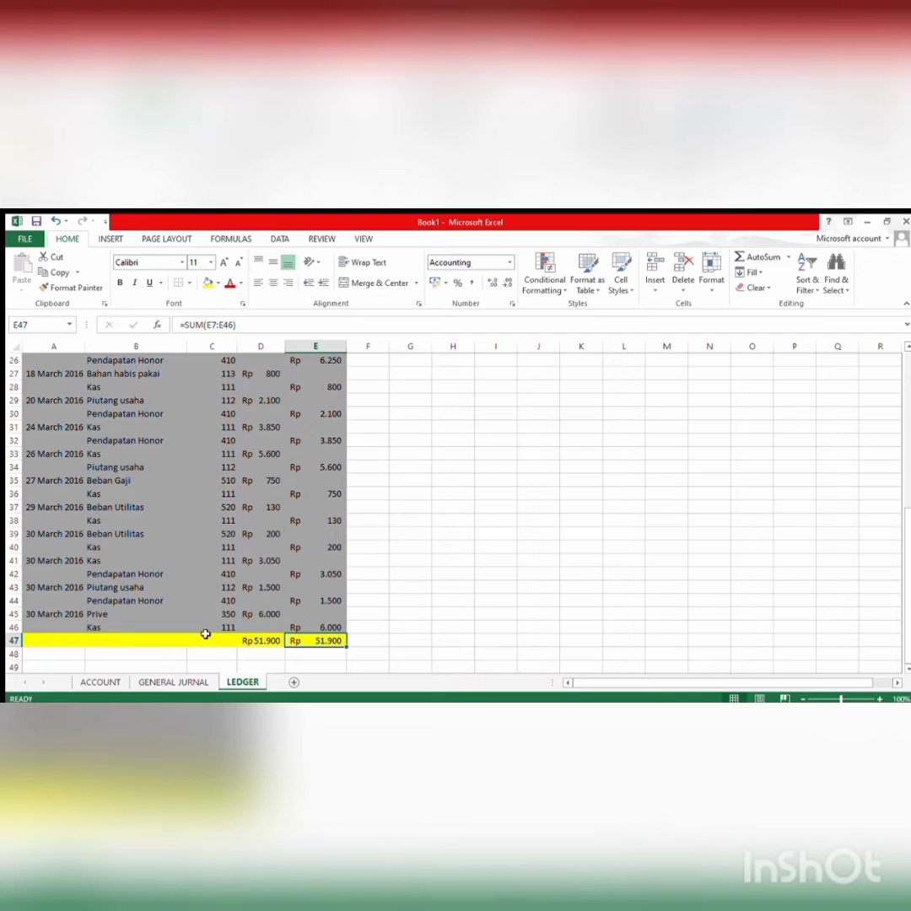
{"action": "left_click", "coordinate": [16, 641]}
{"action": "left_click", "coordinate": [682, 265]}
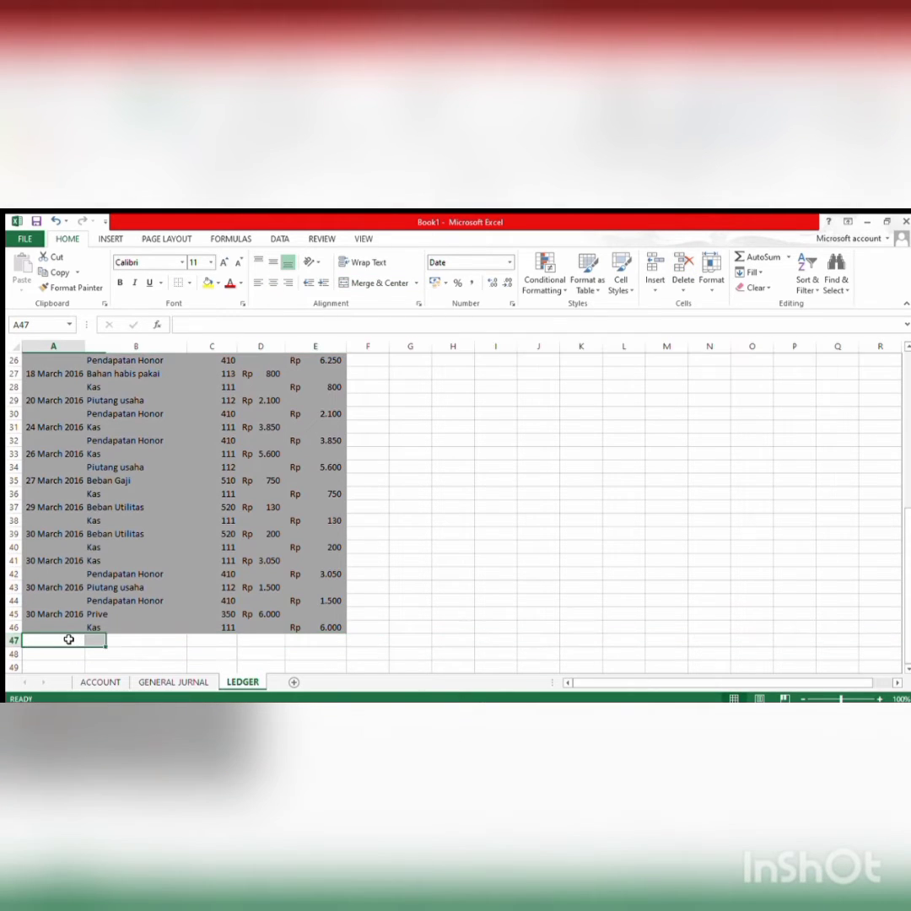
- Enter the date 01-MAR-16 in cell A47, directly below the last ledger entry
{"action": "left_click", "coordinate": [69, 639]}
{"action": "type", "text": "01-MA"}
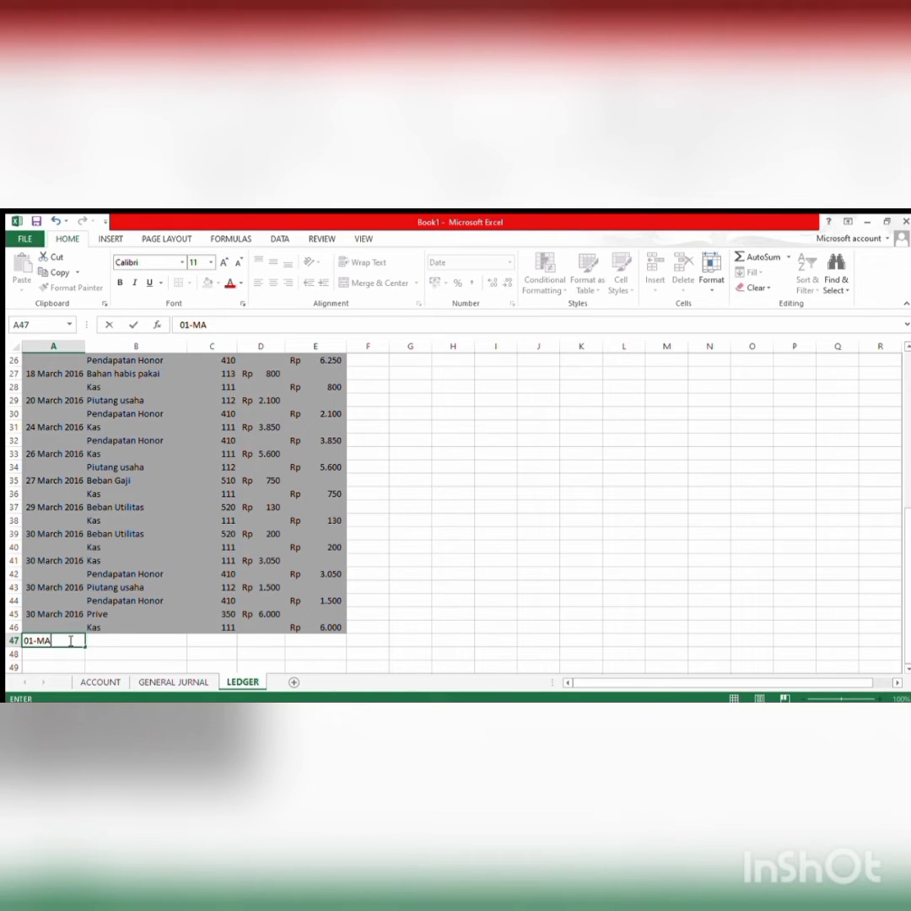
{"action": "key", "text": "BackSpace"}
{"action": "key", "text": "BackSpace"}
{"action": "key", "text": "BackSpace"}
{"action": "type", "text": "-MAR-16"}
{"action": "key", "text": "Return"}
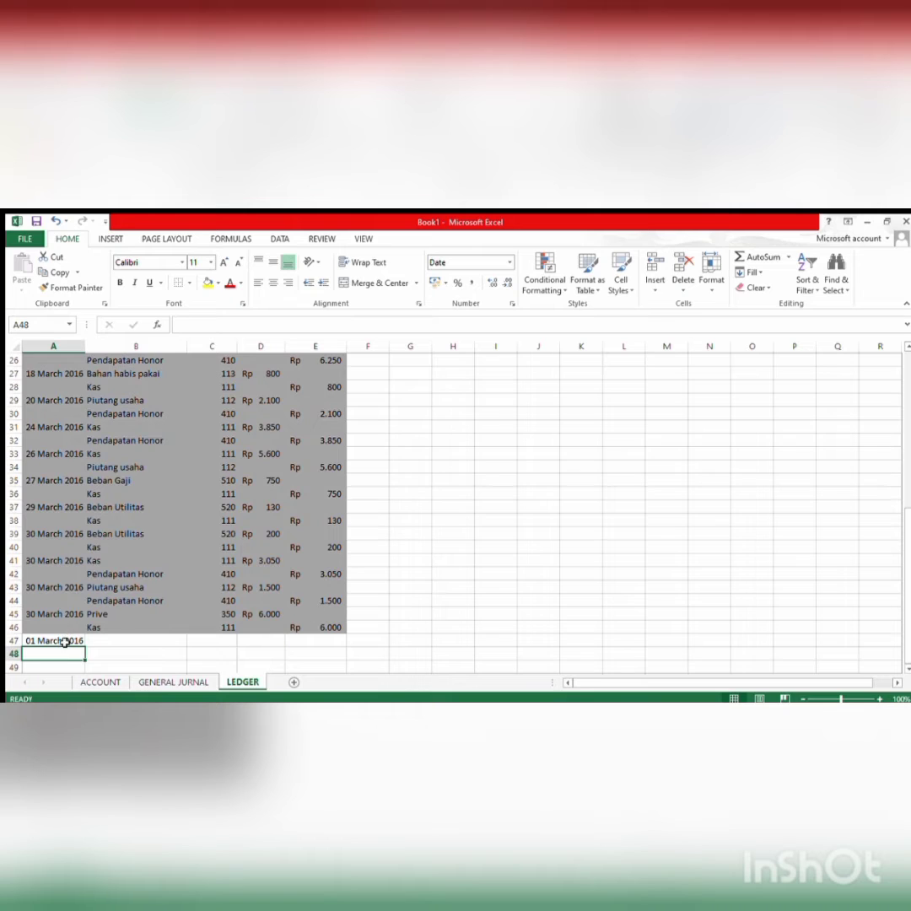
- Complete blue-filled 01 March 2016 rows 47 to 51: accounts 111, 112, 113 and 121 with Debet 13.100, 3.000, 1.400, 12.500; account 310 with Kredit 30.000
{"action": "left_click", "coordinate": [65, 641]}
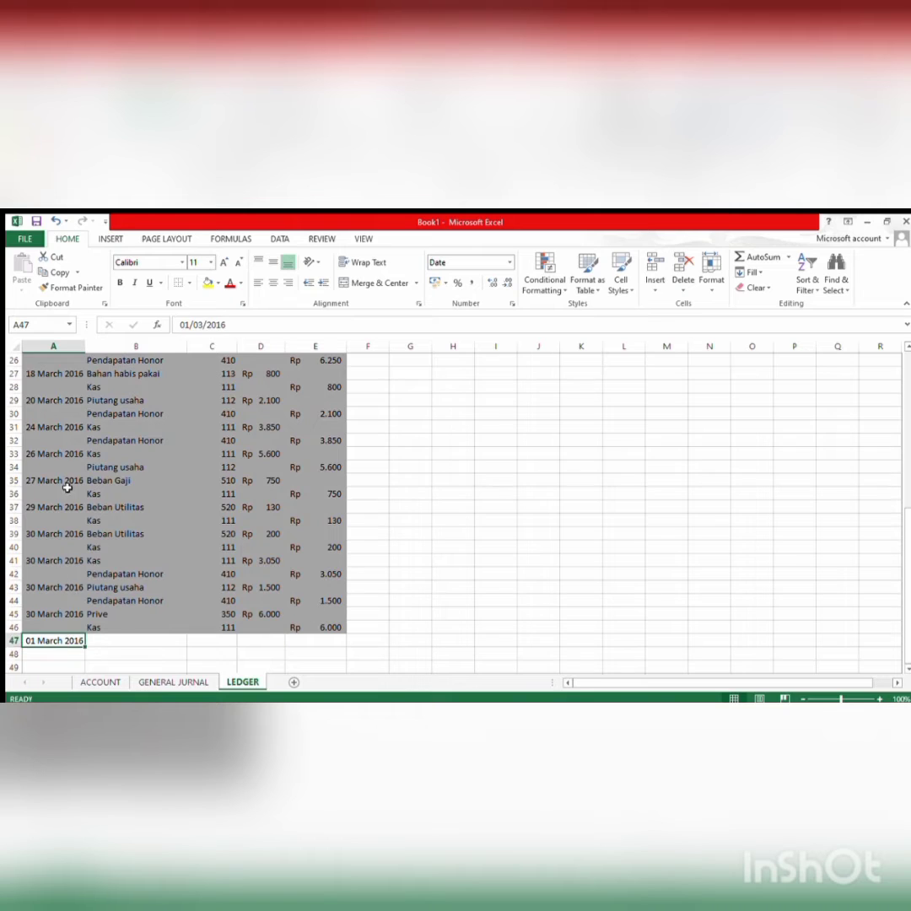
{"action": "left_click", "coordinate": [62, 653]}
{"action": "type", "text": "01 March 2016"}
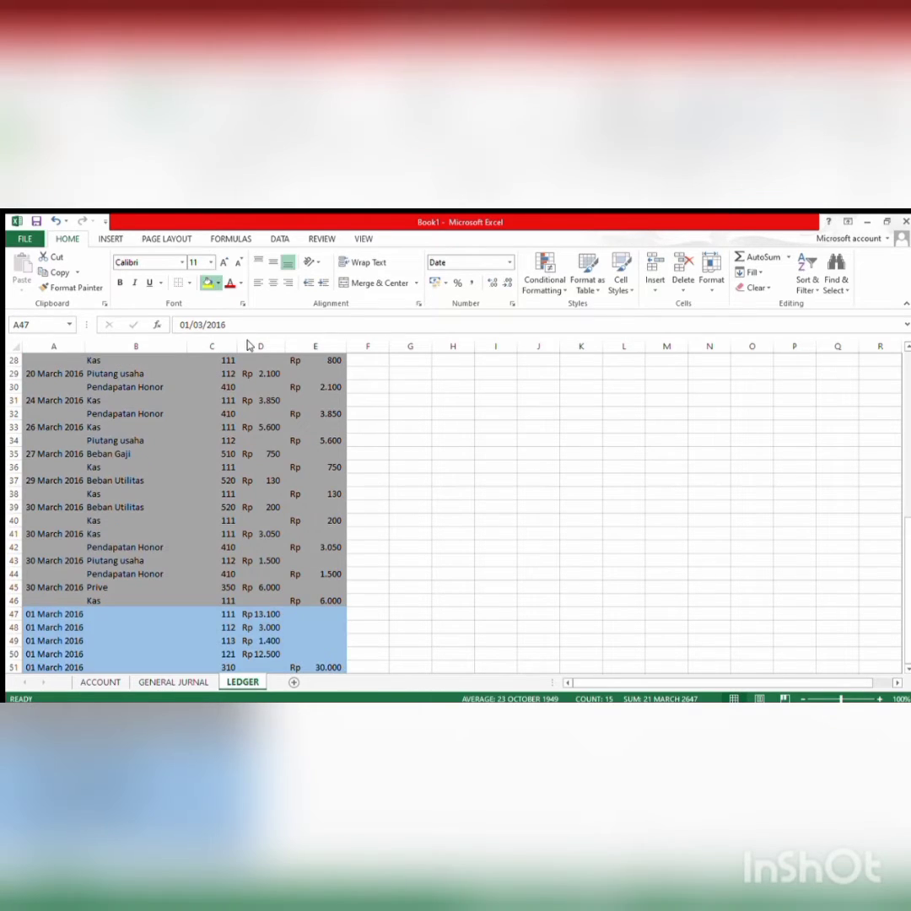
- Fill the VLOOKUP account name formula from B46 down through B51
{"action": "left_click", "coordinate": [177, 631]}
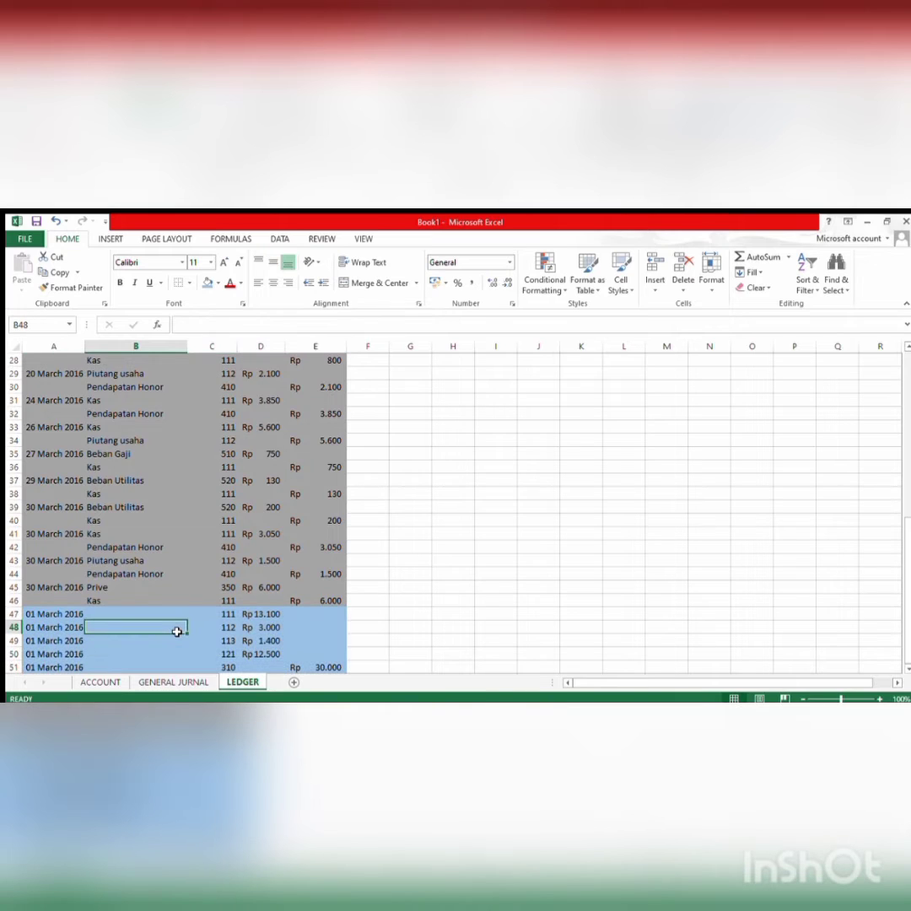
{"action": "left_click", "coordinate": [208, 603]}
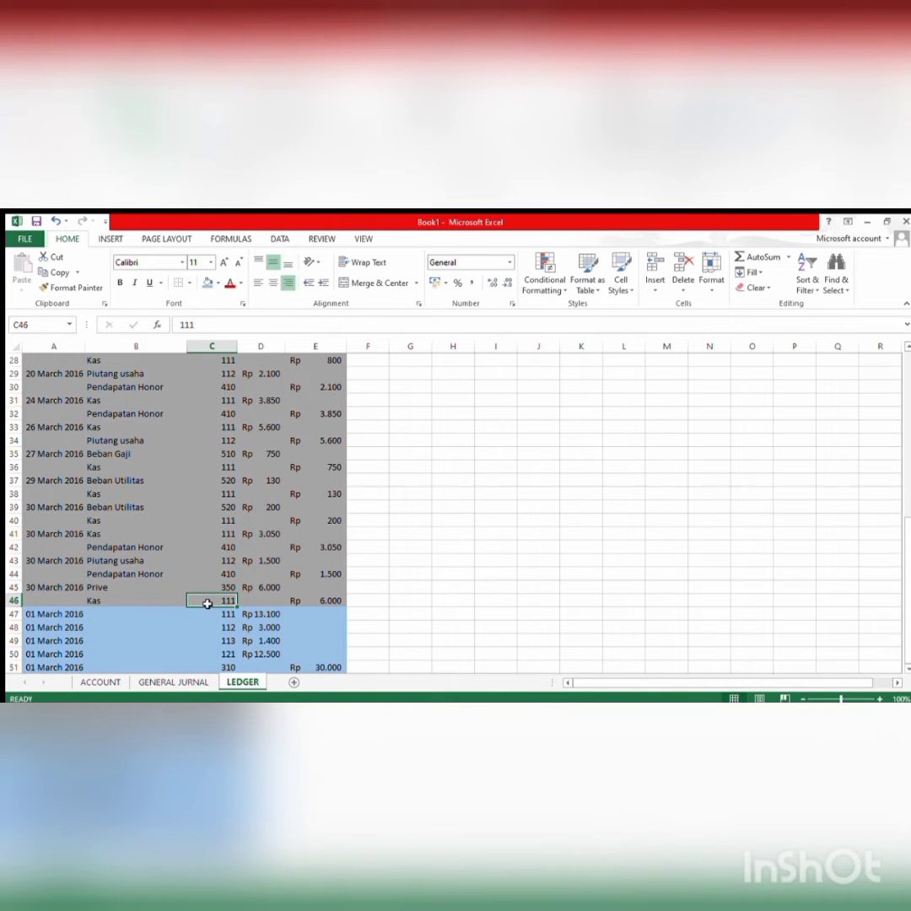
{"action": "left_click", "coordinate": [152, 599]}
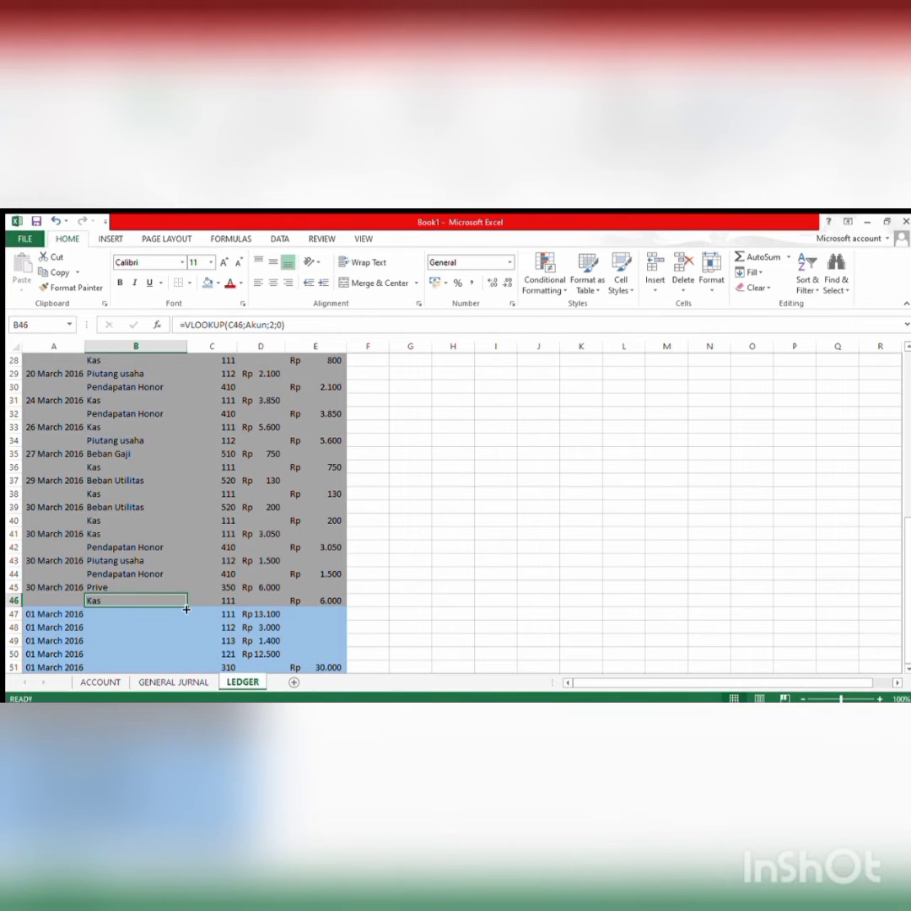
{"action": "left_click_drag", "start_coordinate": [187, 609], "coordinate": [176, 673]}
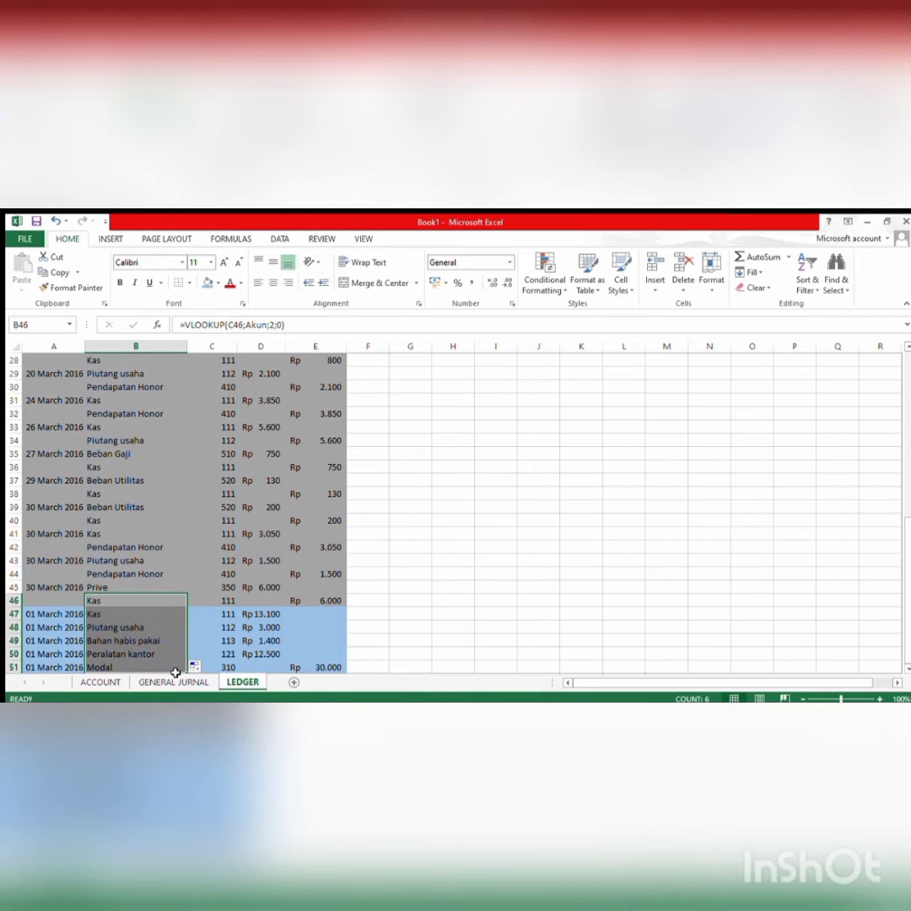
{"action": "left_click", "coordinate": [398, 643]}
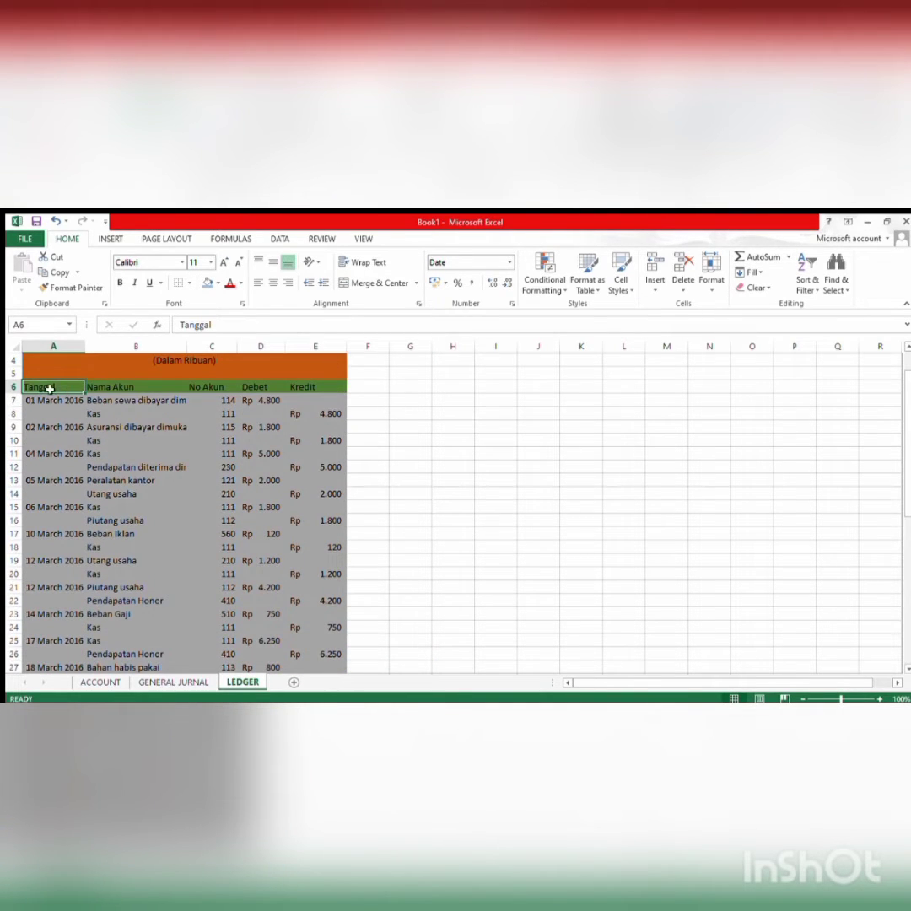
- Sort the ledger entries below the row 6 headers by account number and add Debet and Kredit subtotals for each Nama Akun
{"action": "left_click_drag", "start_coordinate": [71, 387], "coordinate": [301, 643]}
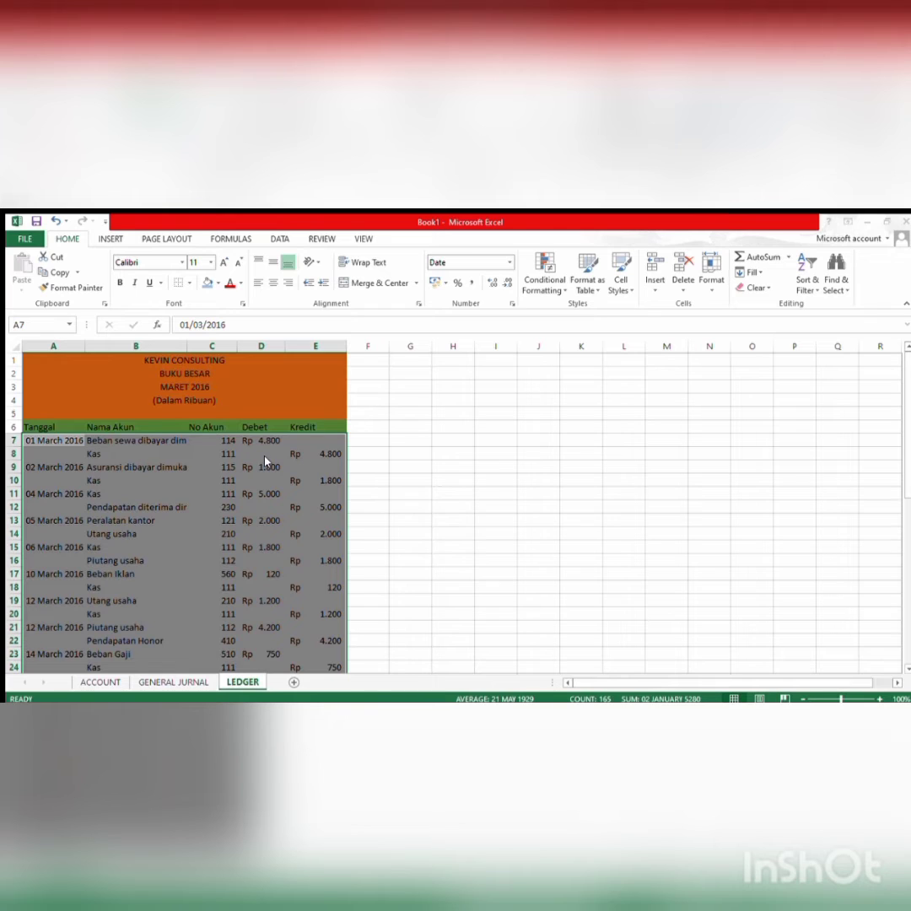
{"action": "left_click", "coordinate": [464, 534]}
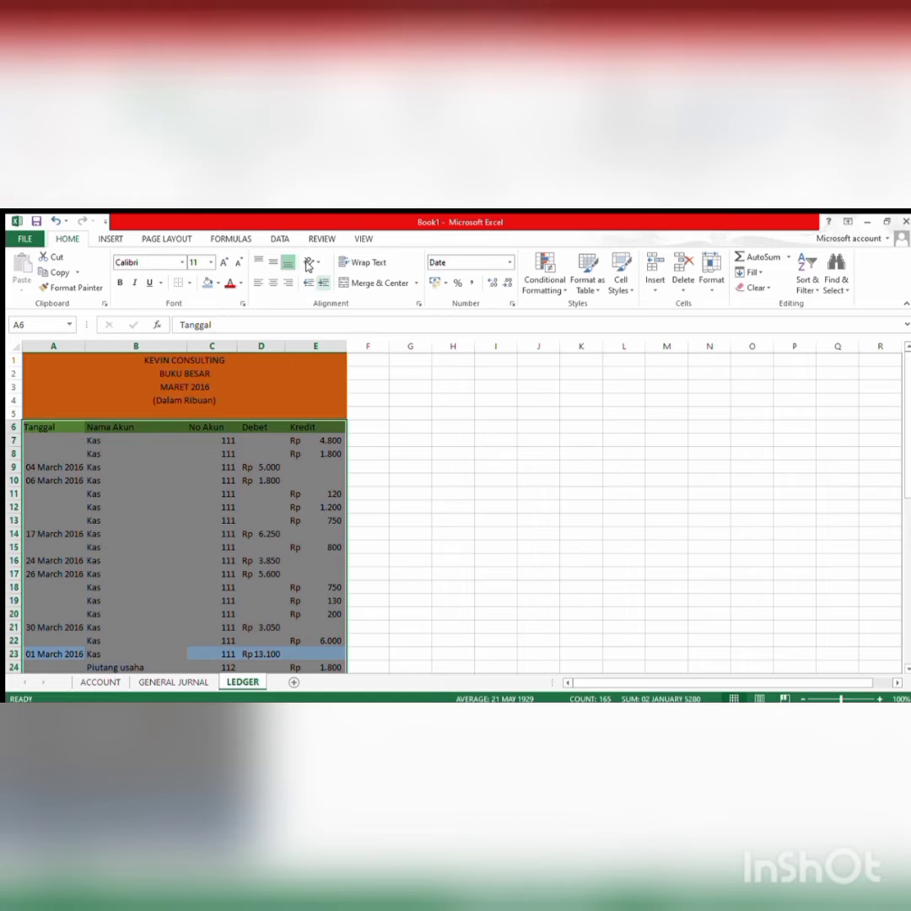
{"action": "left_click", "coordinate": [278, 239]}
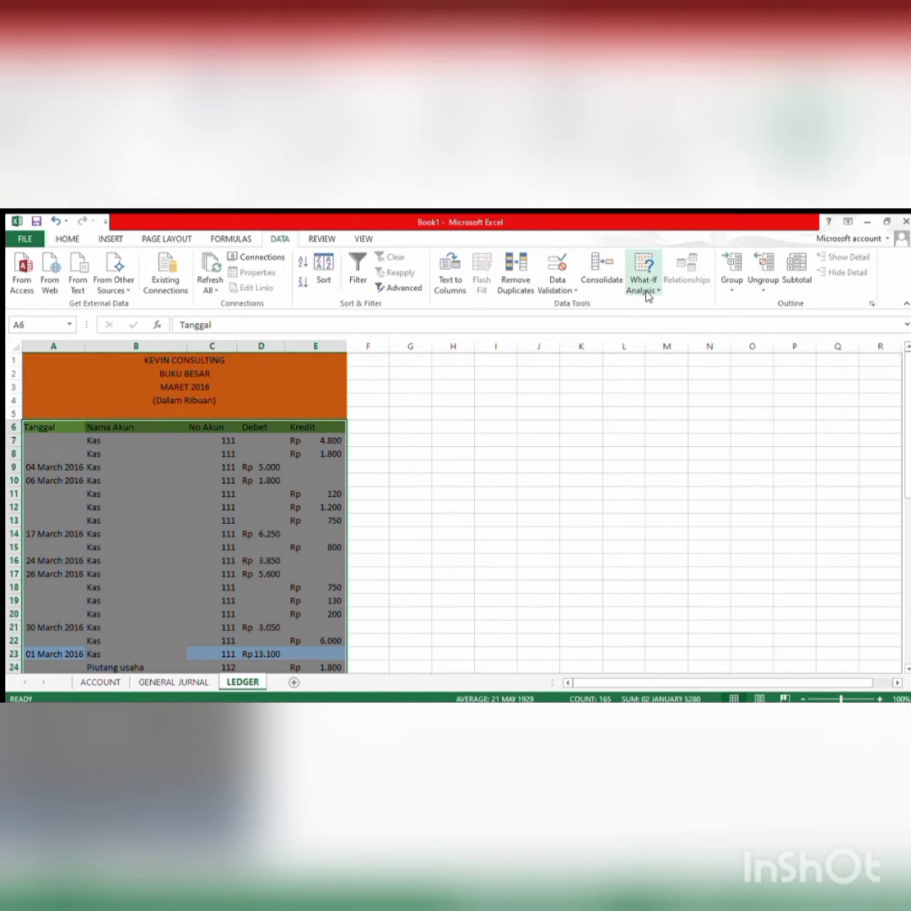
{"action": "left_click", "coordinate": [789, 261]}
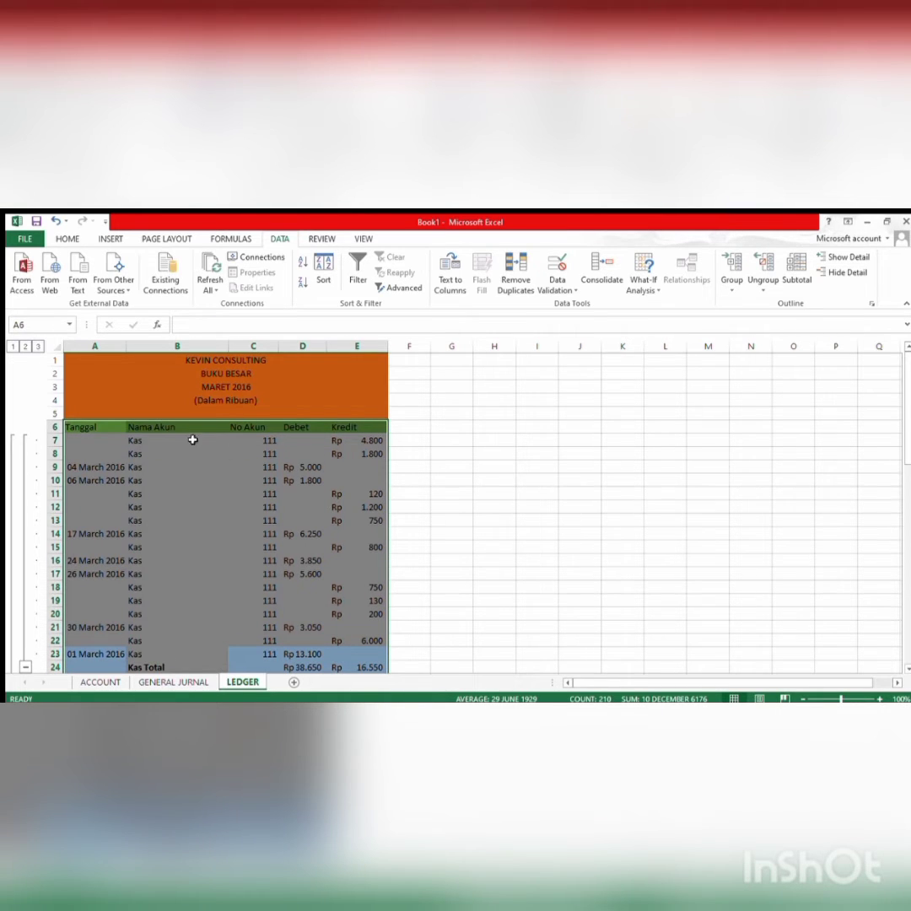
- Switch through the ledger's outline levels and leave it collapsed at level 2, showing the account totals and grand total
{"action": "left_click", "coordinate": [12, 347]}
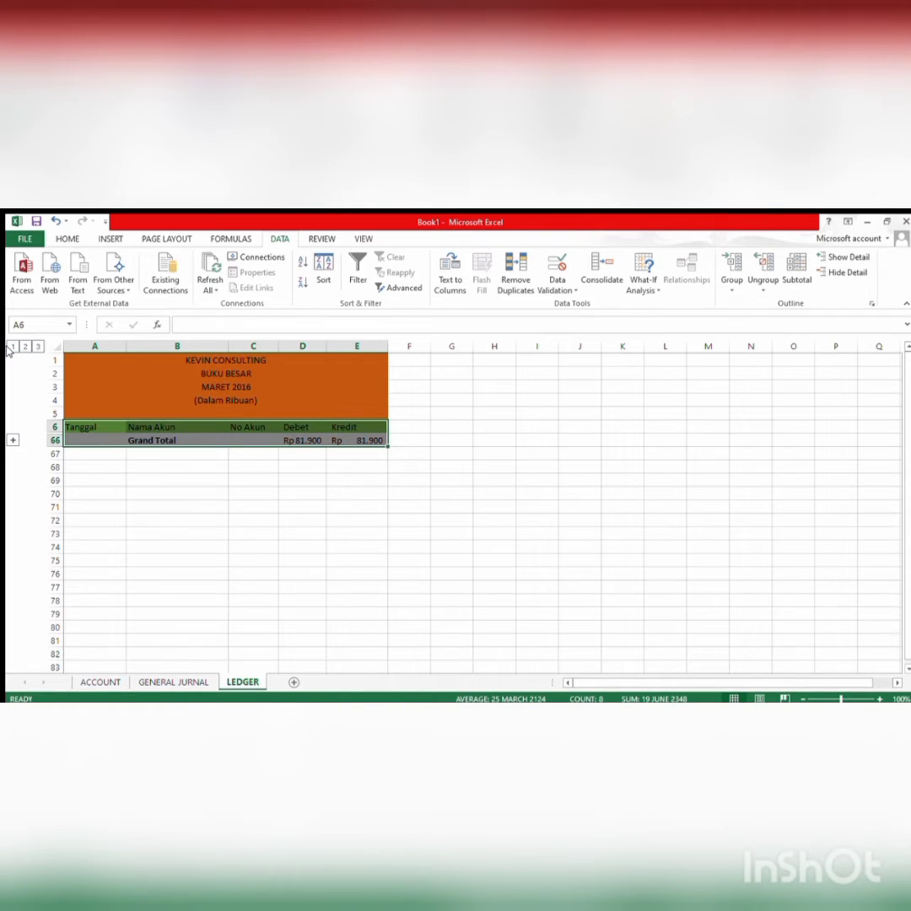
{"action": "left_click", "coordinate": [26, 347]}
{"action": "left_click", "coordinate": [38, 347]}
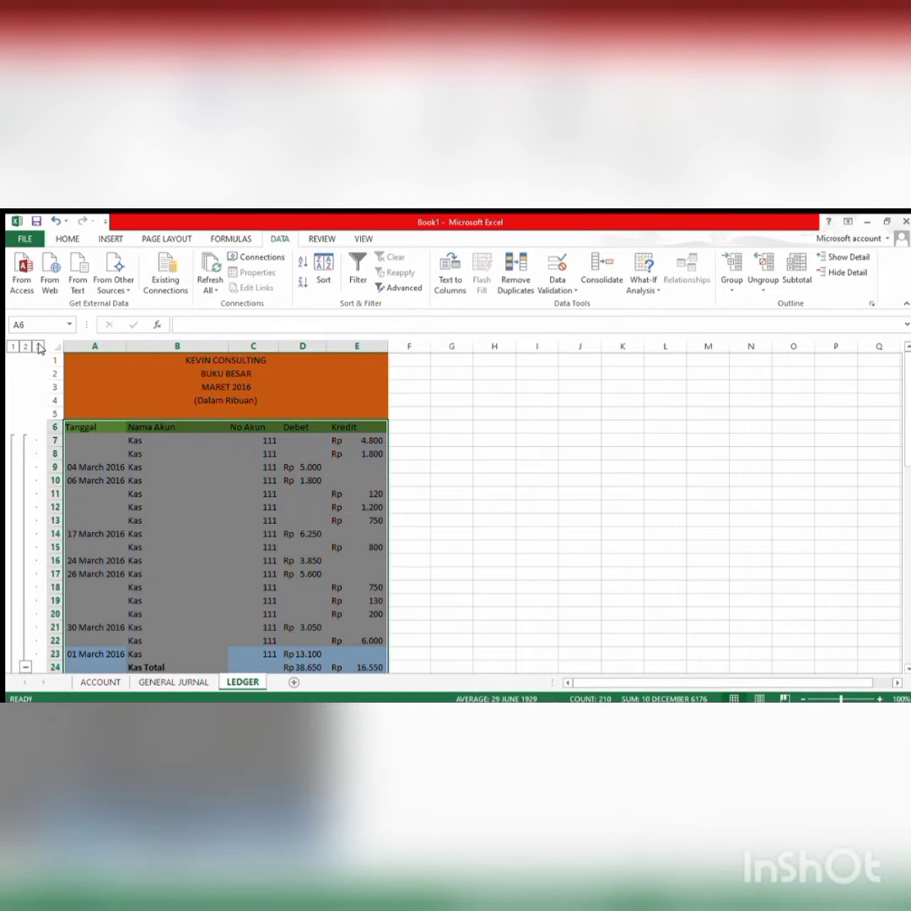
{"action": "left_click", "coordinate": [25, 346]}
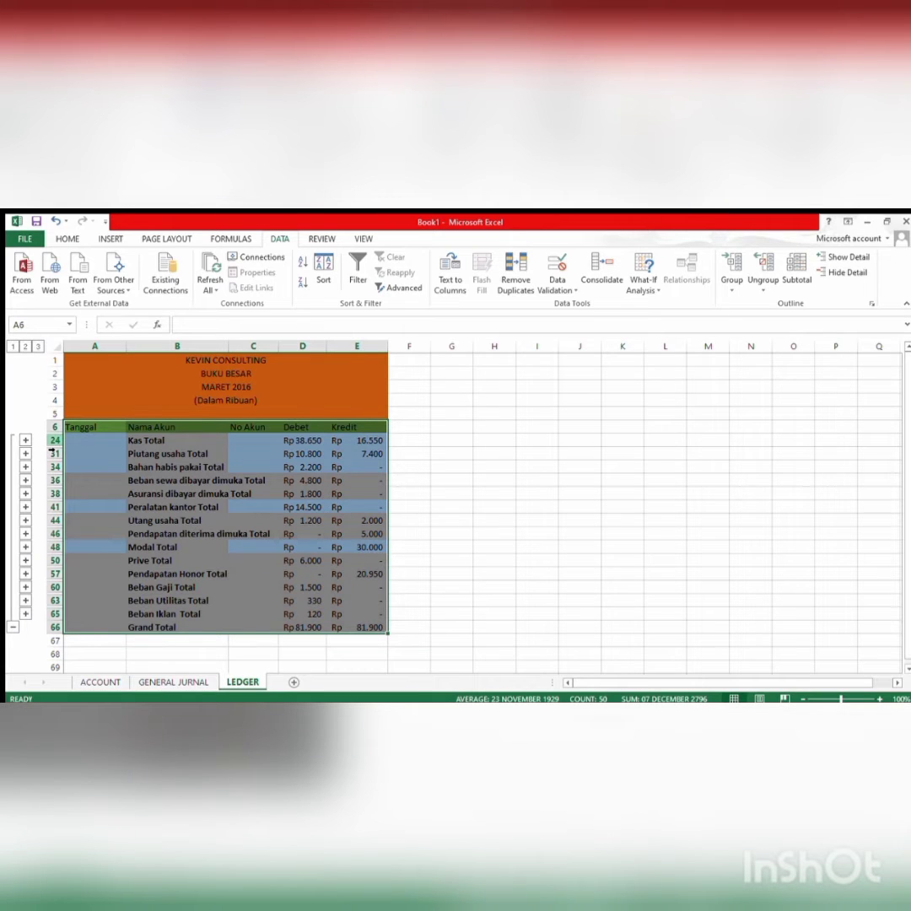
- Copy the collapsed account total rows from Kas Total to Beban Iklan Total, without Grand Total, and paste them starting at A68
{"action": "left_click", "coordinate": [54, 442]}
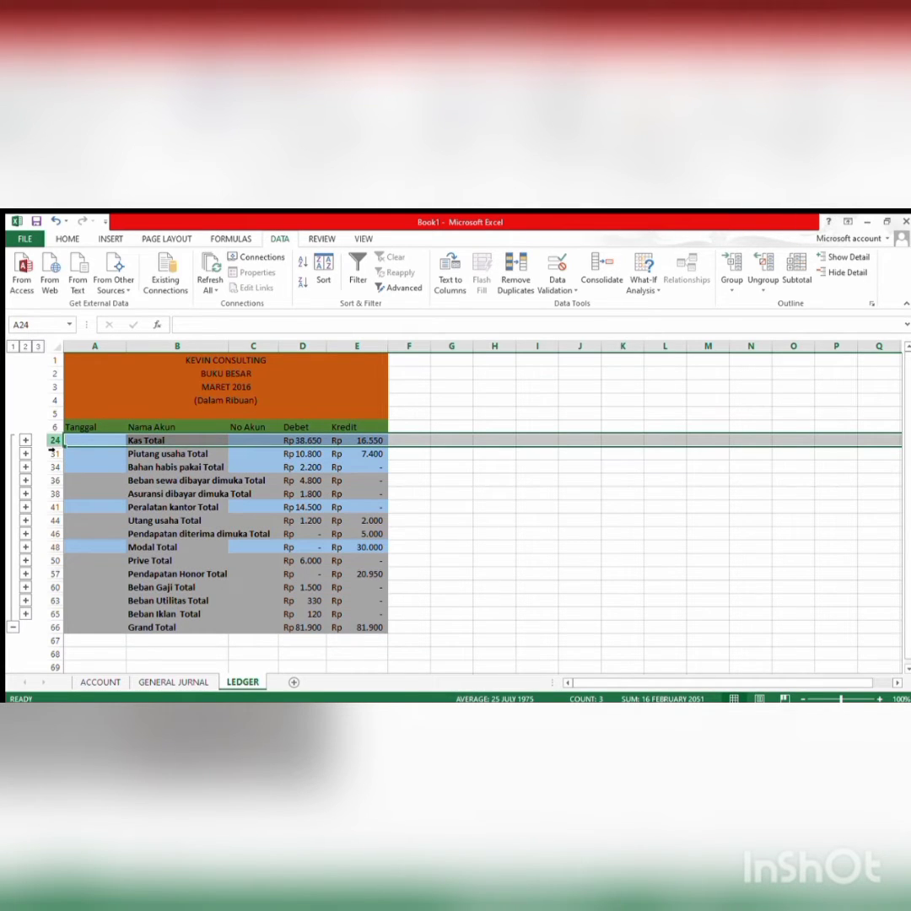
{"action": "left_click", "coordinate": [52, 454], "text": "ctrl"}
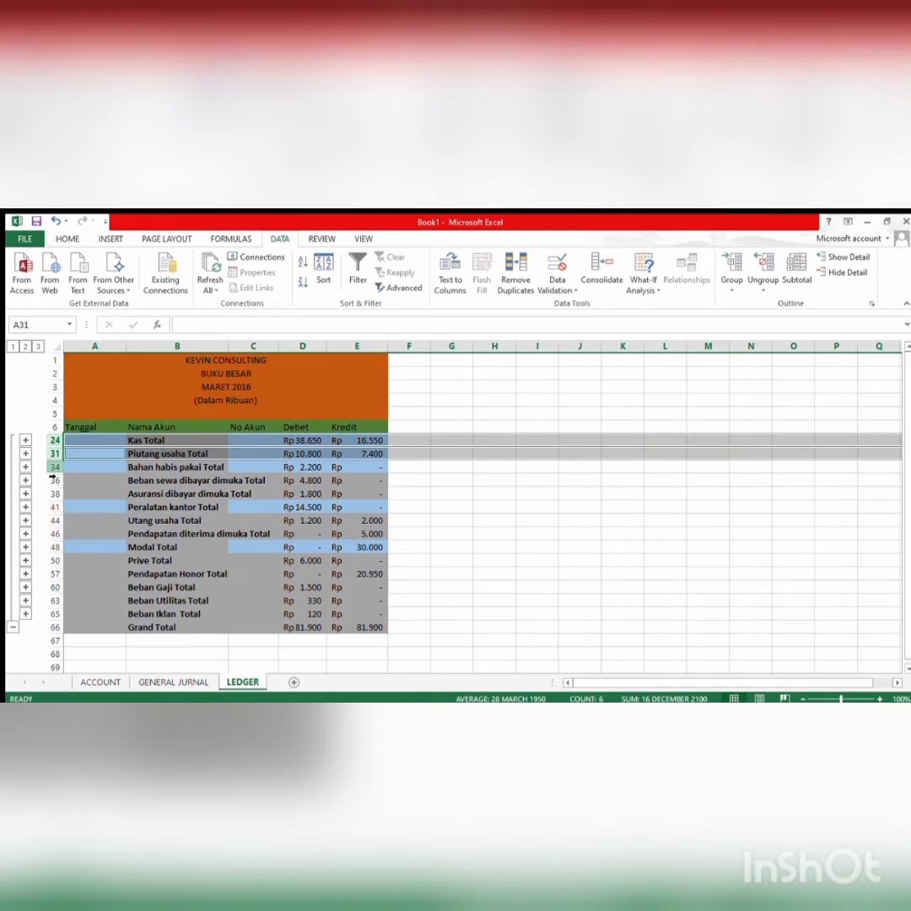
{"action": "left_click", "coordinate": [52, 470], "text": "ctrl"}
{"action": "left_click", "coordinate": [52, 480], "text": "ctrl"}
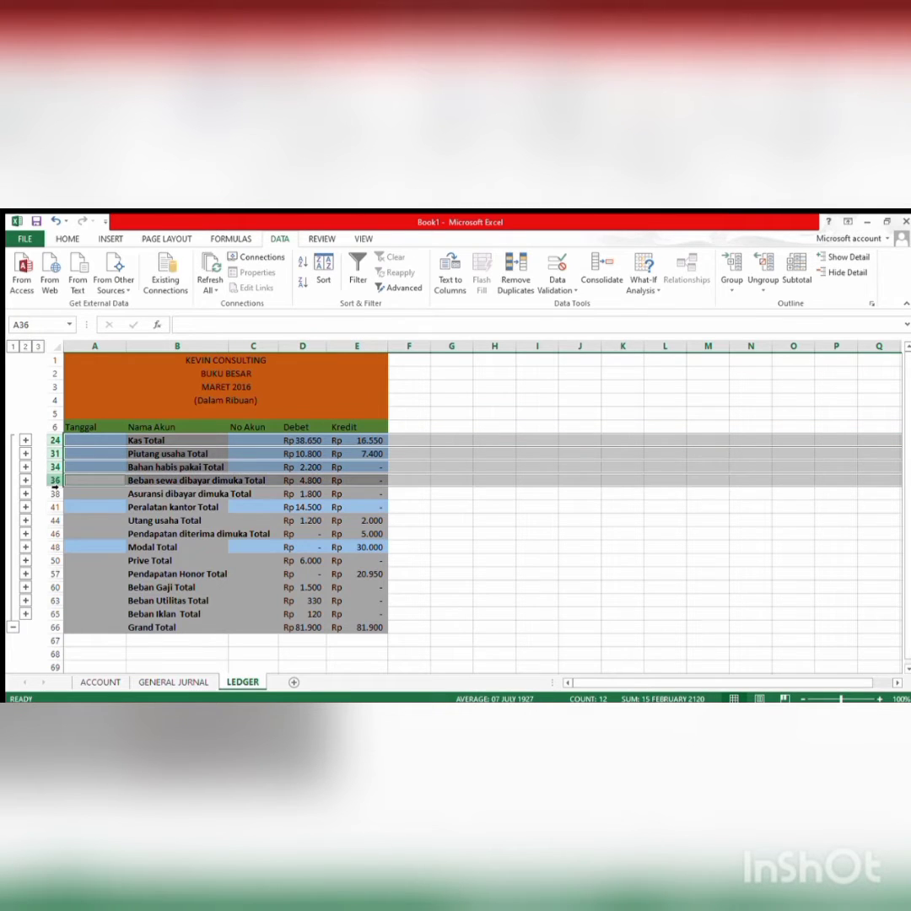
{"action": "left_click", "coordinate": [53, 493], "text": "ctrl"}
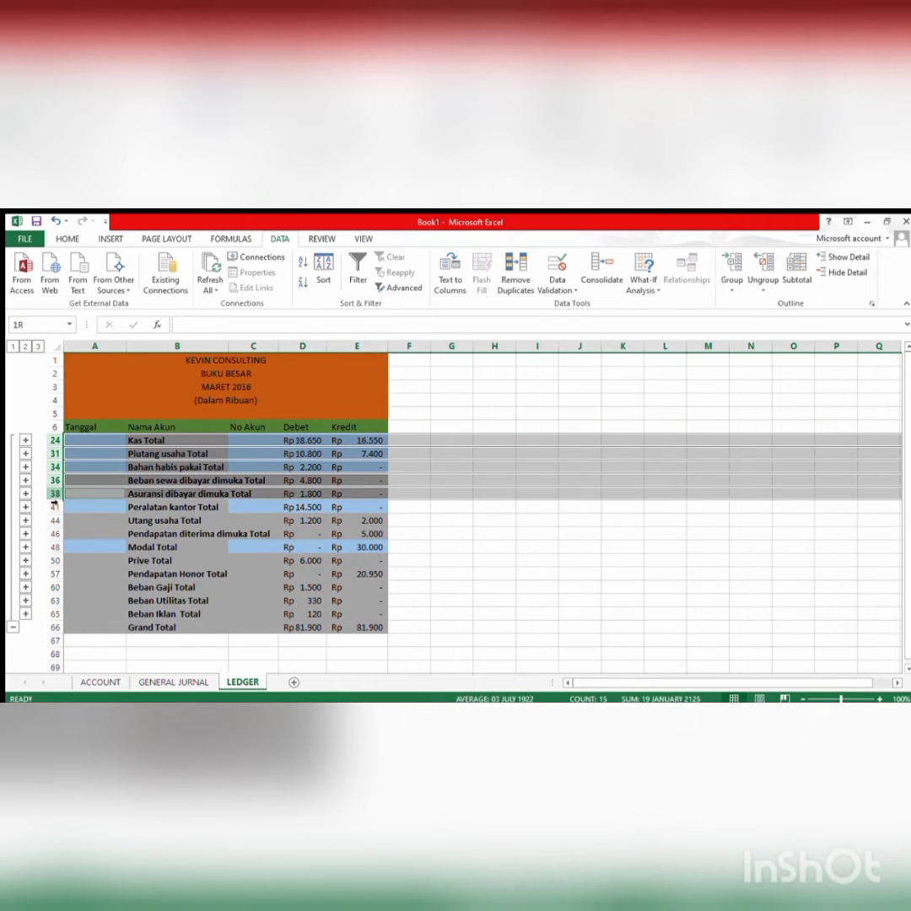
{"action": "left_click", "coordinate": [52, 507], "text": "ctrl"}
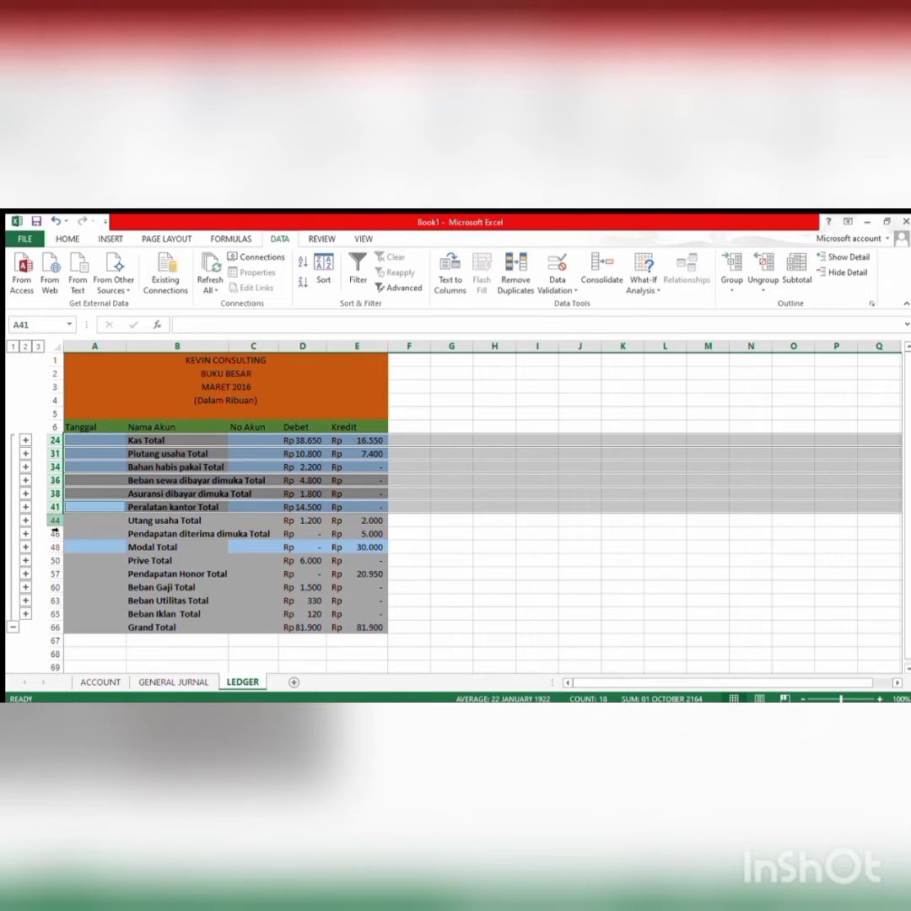
{"action": "left_click", "coordinate": [52, 520], "text": "ctrl"}
{"action": "left_click", "coordinate": [52, 534], "text": "ctrl"}
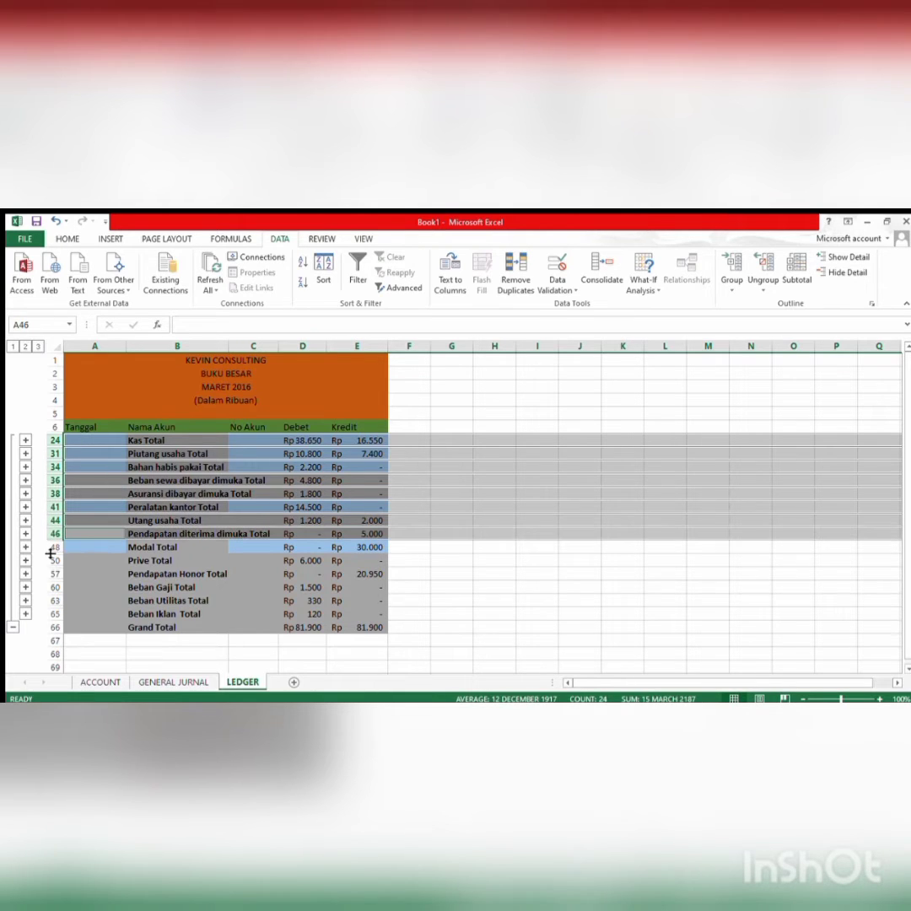
{"action": "left_click", "coordinate": [52, 546], "text": "ctrl"}
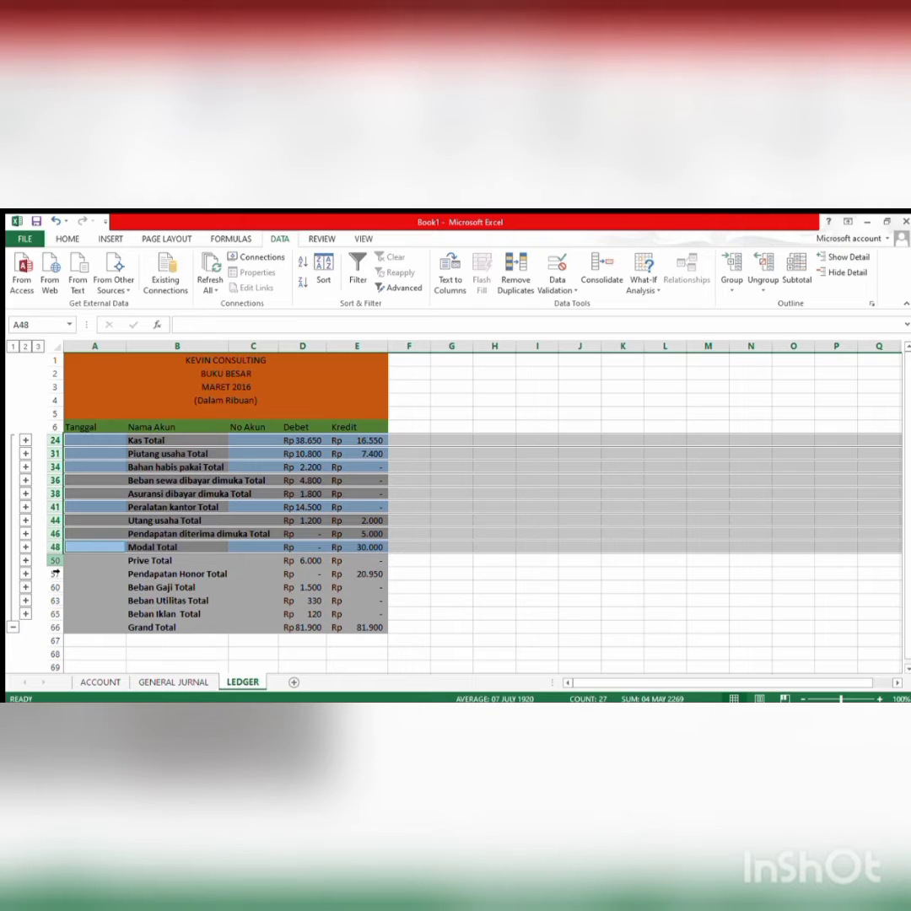
{"action": "left_click", "coordinate": [52, 560], "text": "ctrl"}
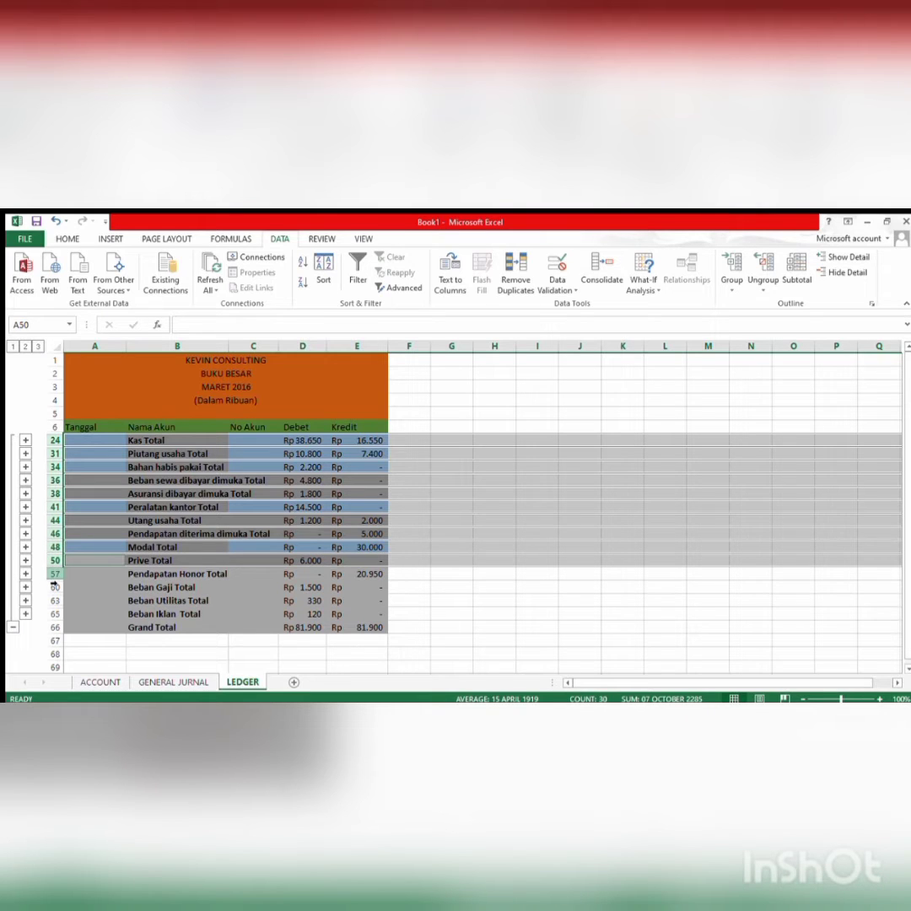
{"action": "left_click", "coordinate": [52, 574], "text": "ctrl"}
{"action": "left_click", "coordinate": [53, 587], "text": "ctrl"}
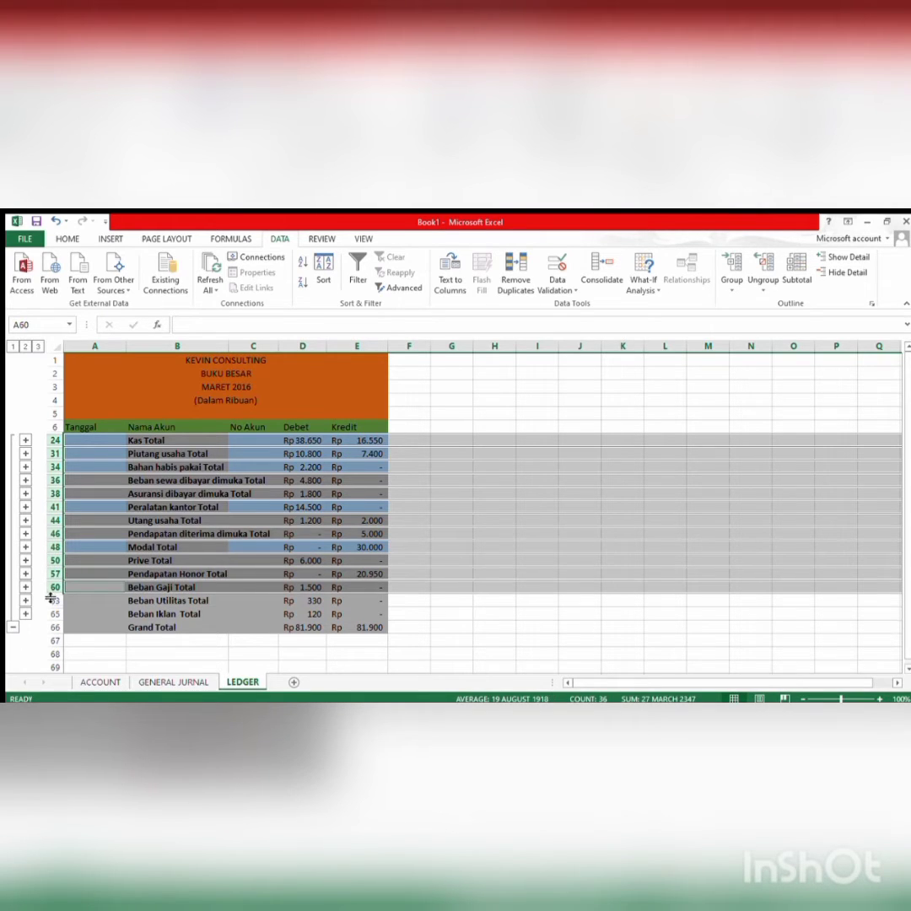
{"action": "left_click", "coordinate": [52, 600], "text": "ctrl"}
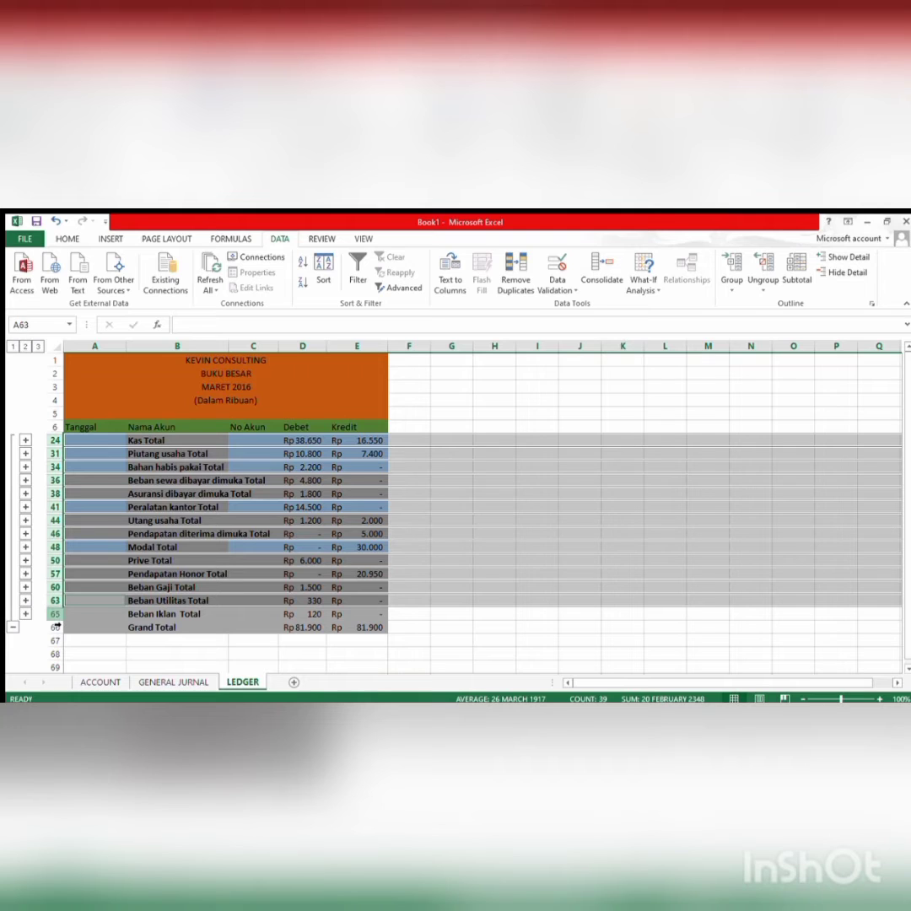
{"action": "left_click", "coordinate": [52, 615], "text": "ctrl"}
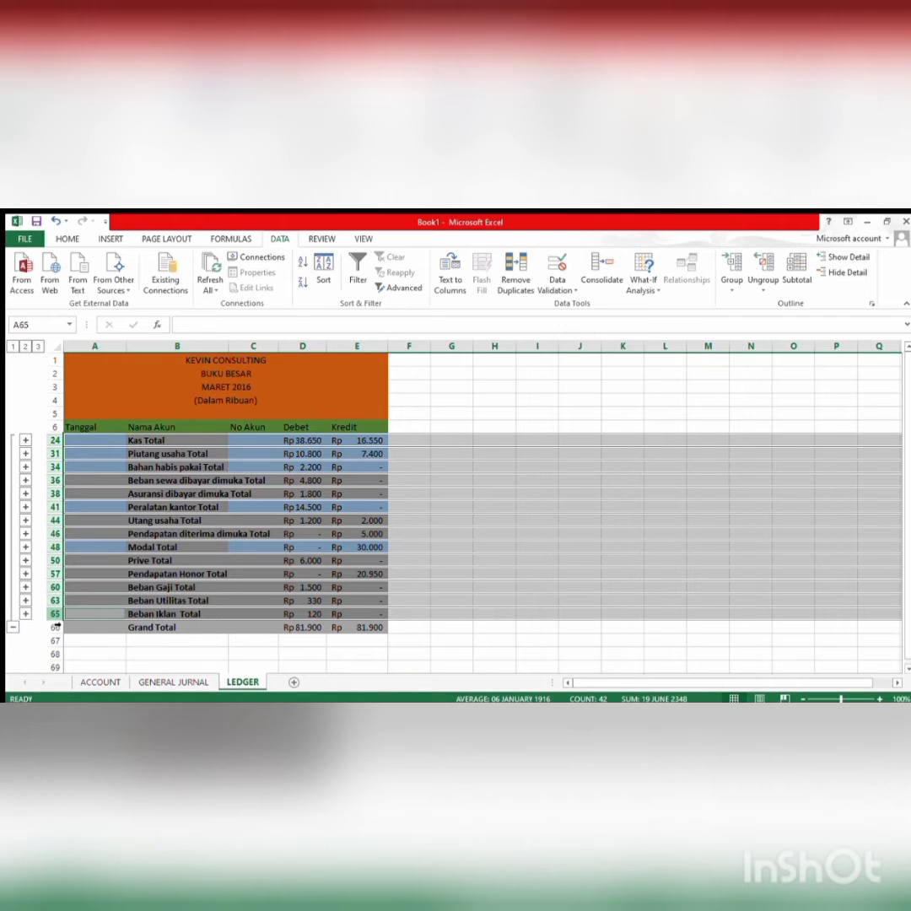
{"action": "left_click", "coordinate": [69, 240]}
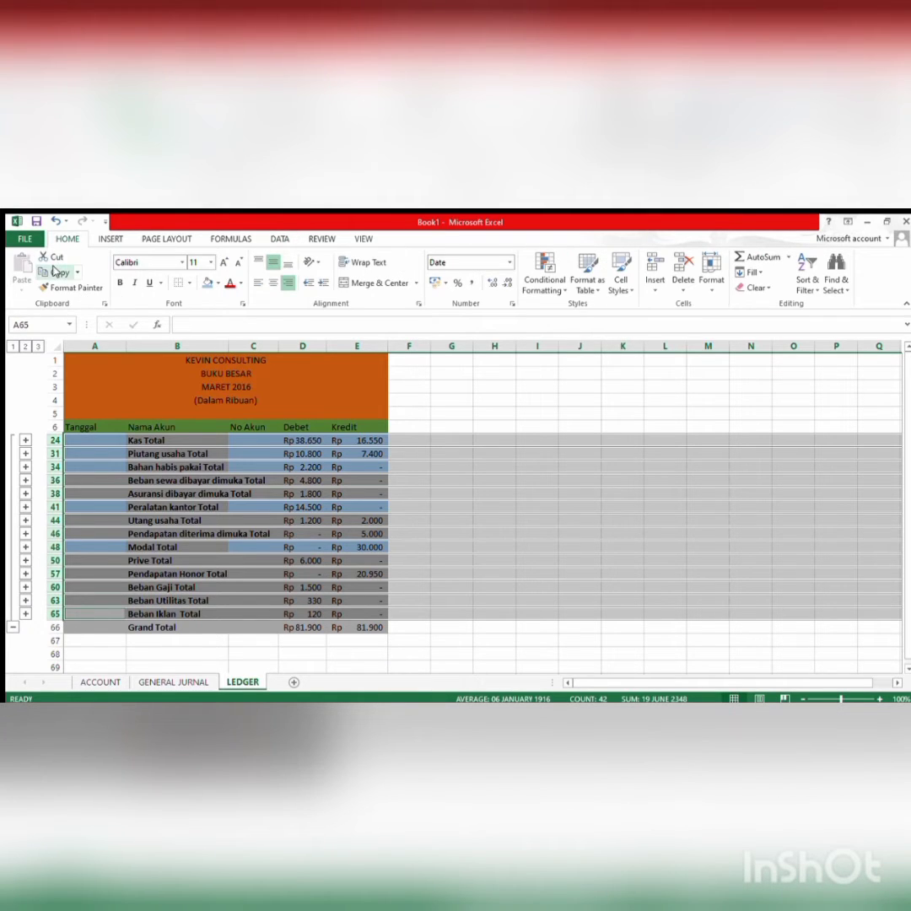
{"action": "left_click", "coordinate": [56, 271]}
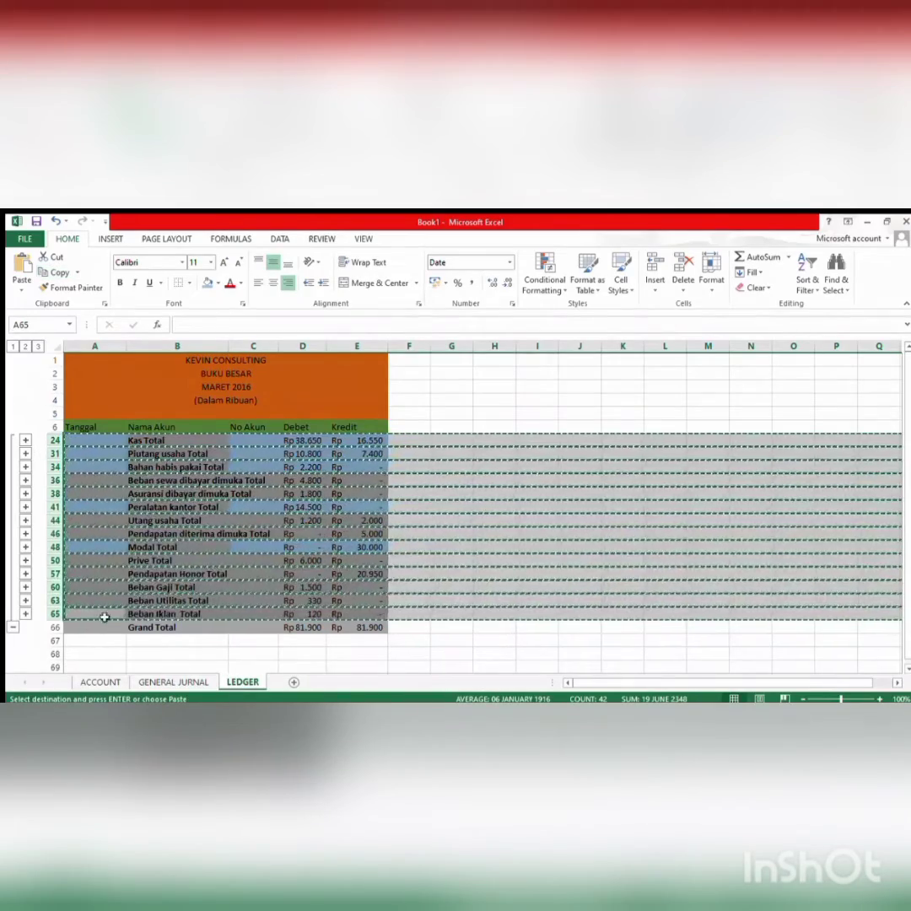
{"action": "left_click", "coordinate": [97, 659]}
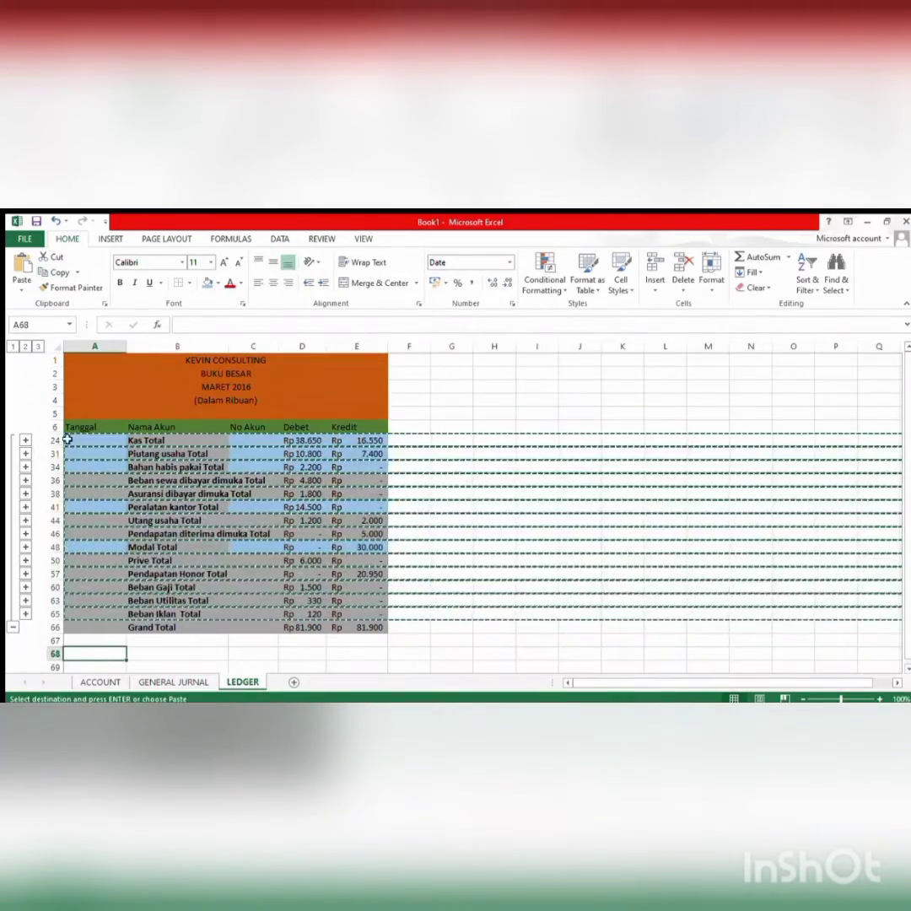
{"action": "left_click", "coordinate": [19, 263]}
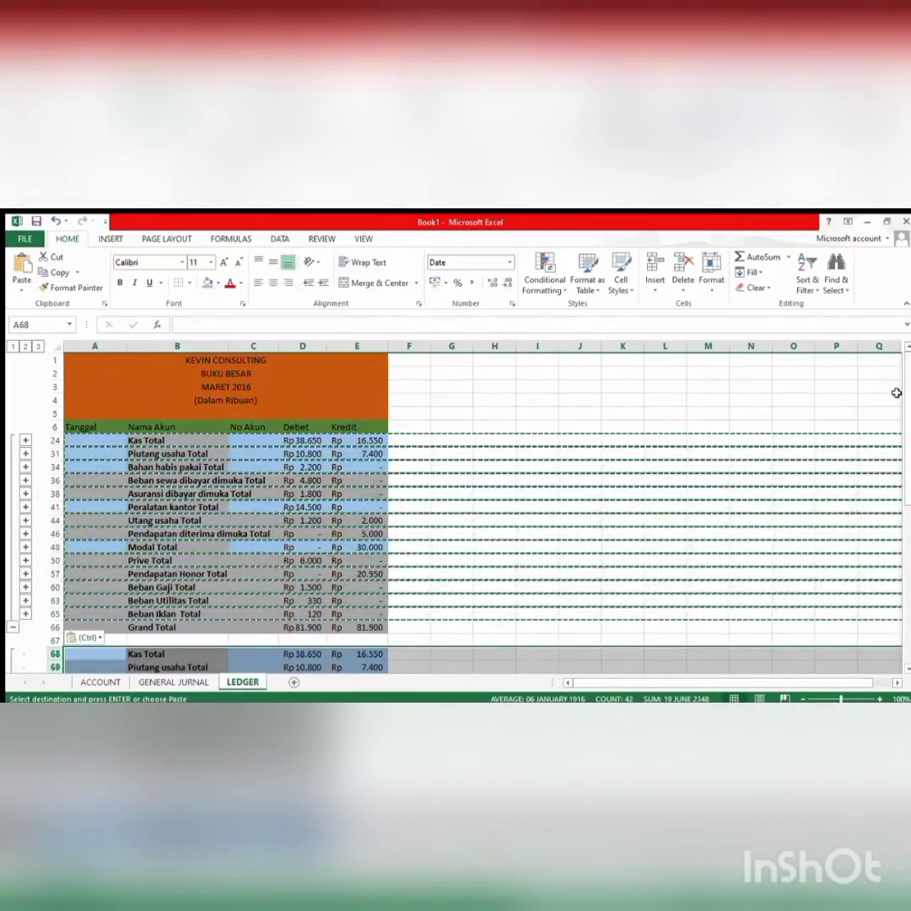
- Remove the word Total from all the copied account names in B68:B81
{"action": "left_click_drag", "start_coordinate": [908, 398], "coordinate": [909, 520]}
{"action": "left_click", "coordinate": [211, 547]}
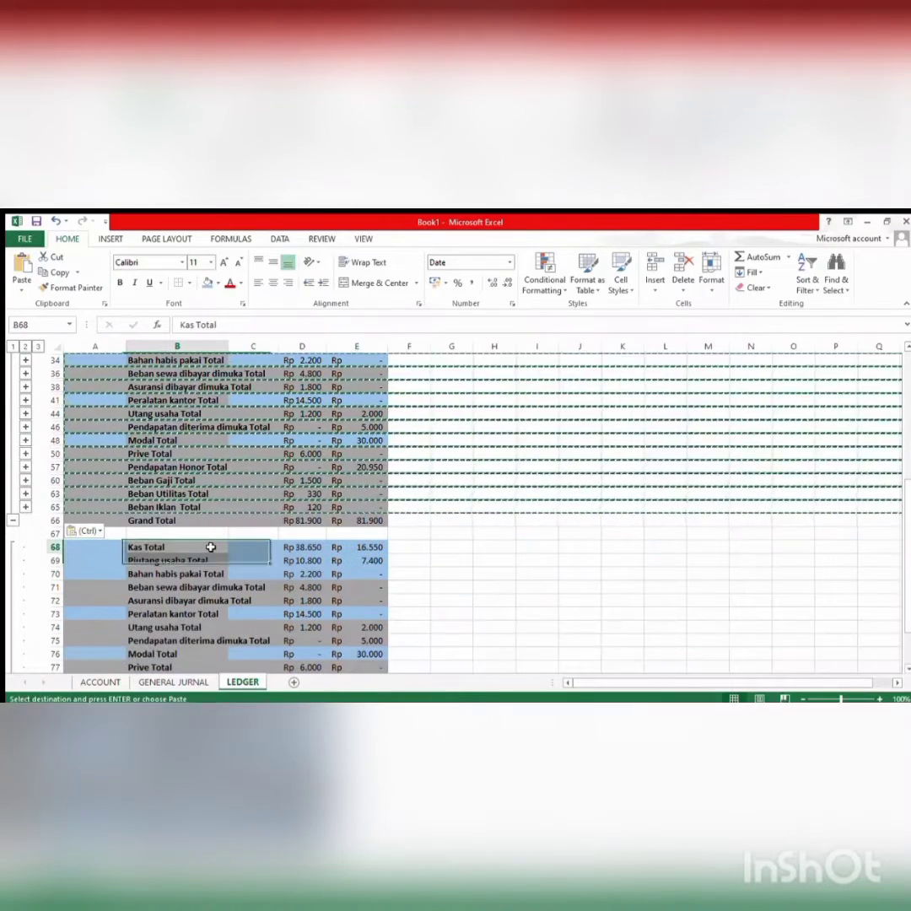
{"action": "double_click", "coordinate": [212, 548]}
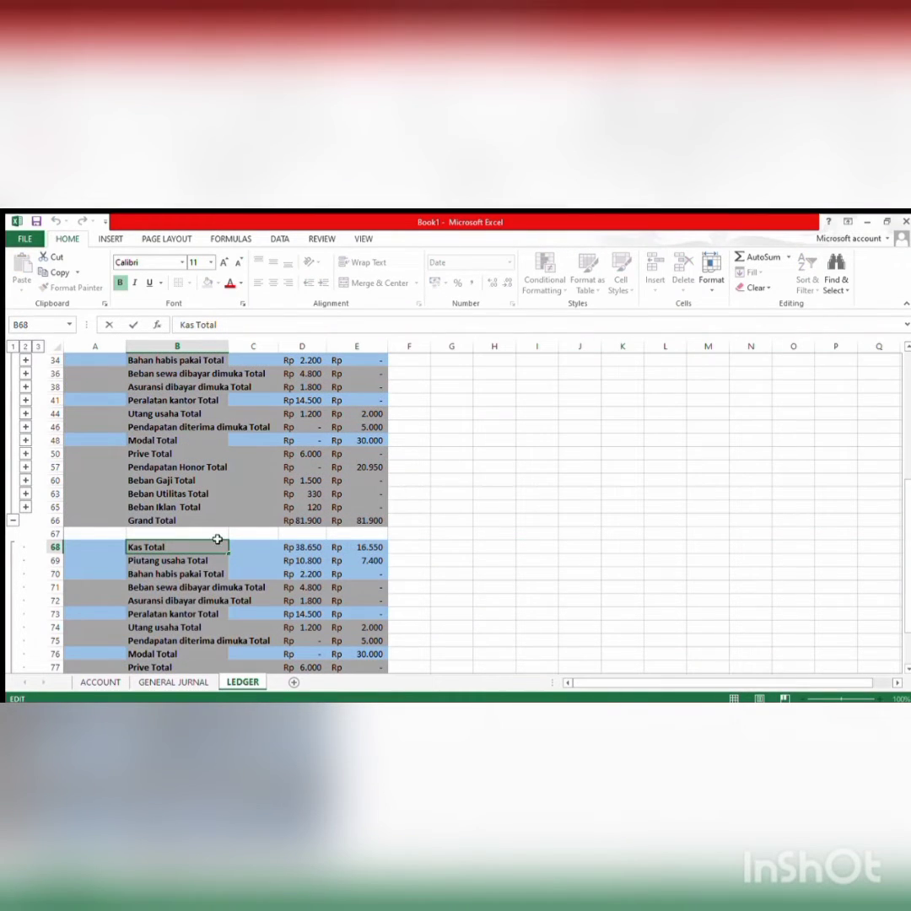
{"action": "left_click_drag", "start_coordinate": [221, 549], "coordinate": [187, 643]}
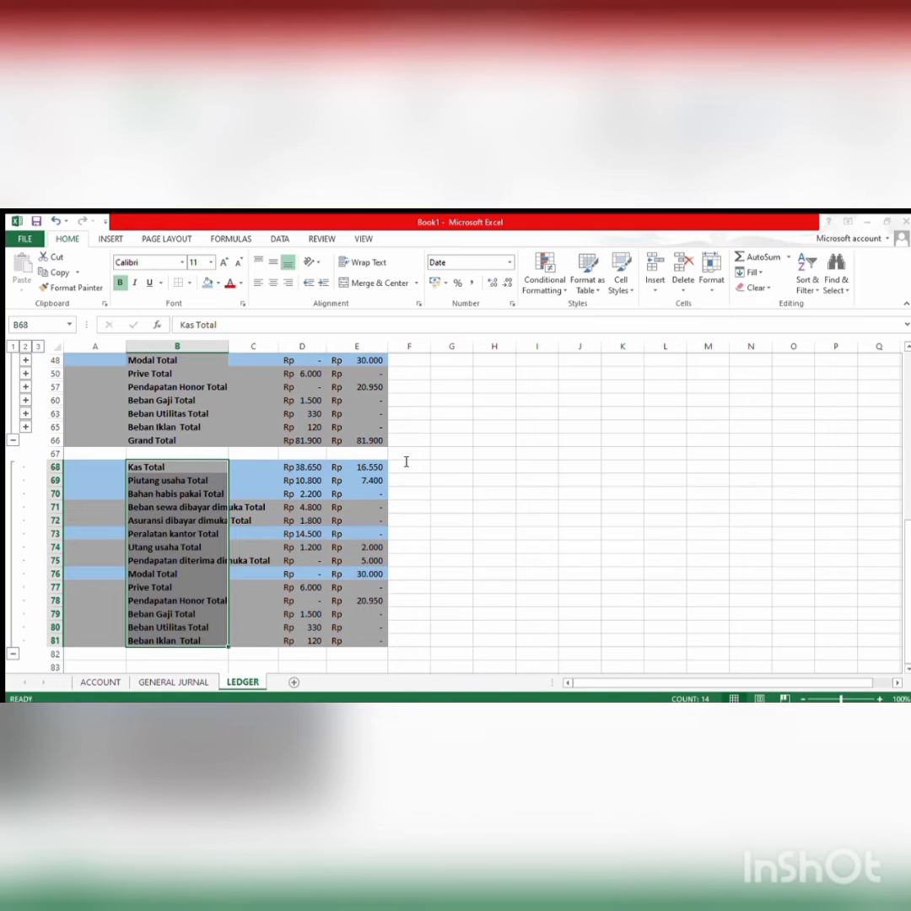
{"action": "left_click", "coordinate": [233, 512]}
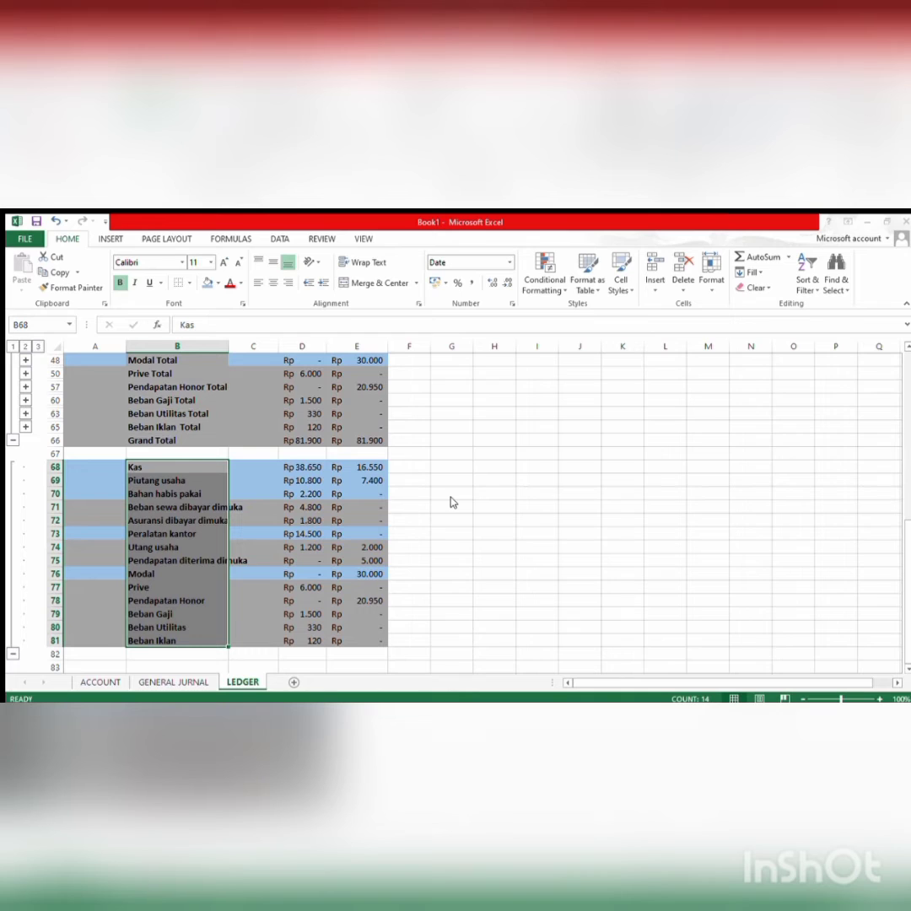
{"action": "left_click", "coordinate": [525, 562]}
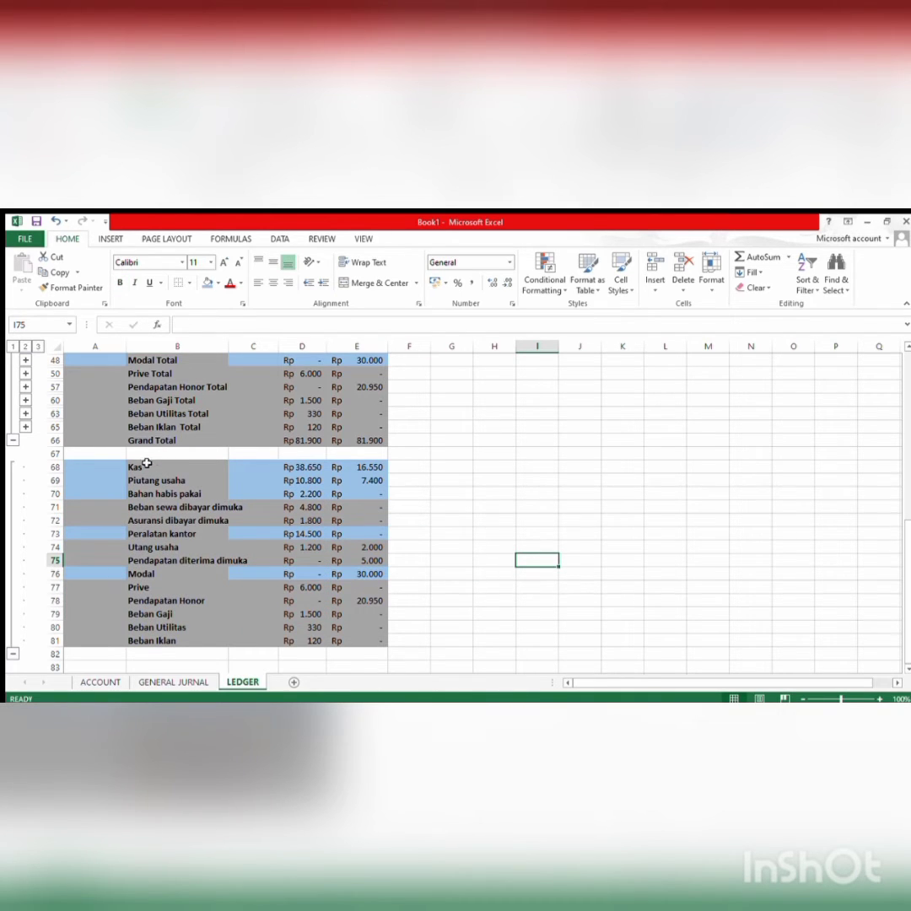
- Name the copied account names range B68:B81 Akun_Ledger
{"action": "left_click_drag", "start_coordinate": [160, 467], "coordinate": [167, 641]}
{"action": "left_click", "coordinate": [41, 327]}
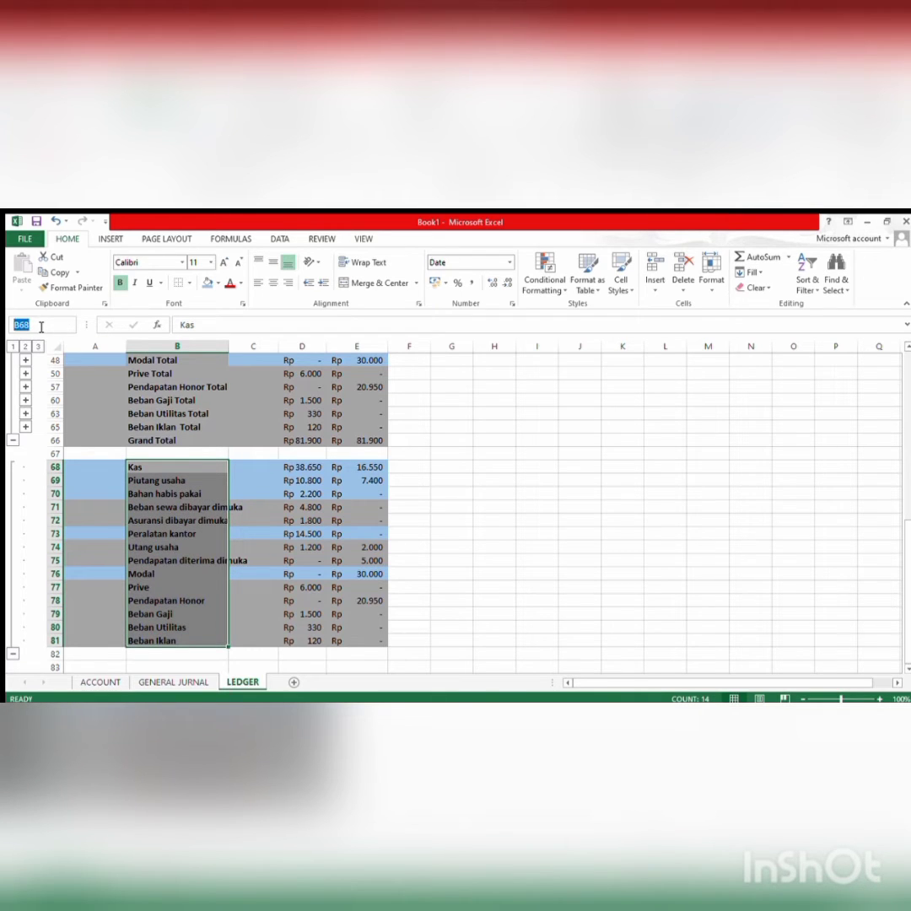
{"action": "type", "text": "Aku"}
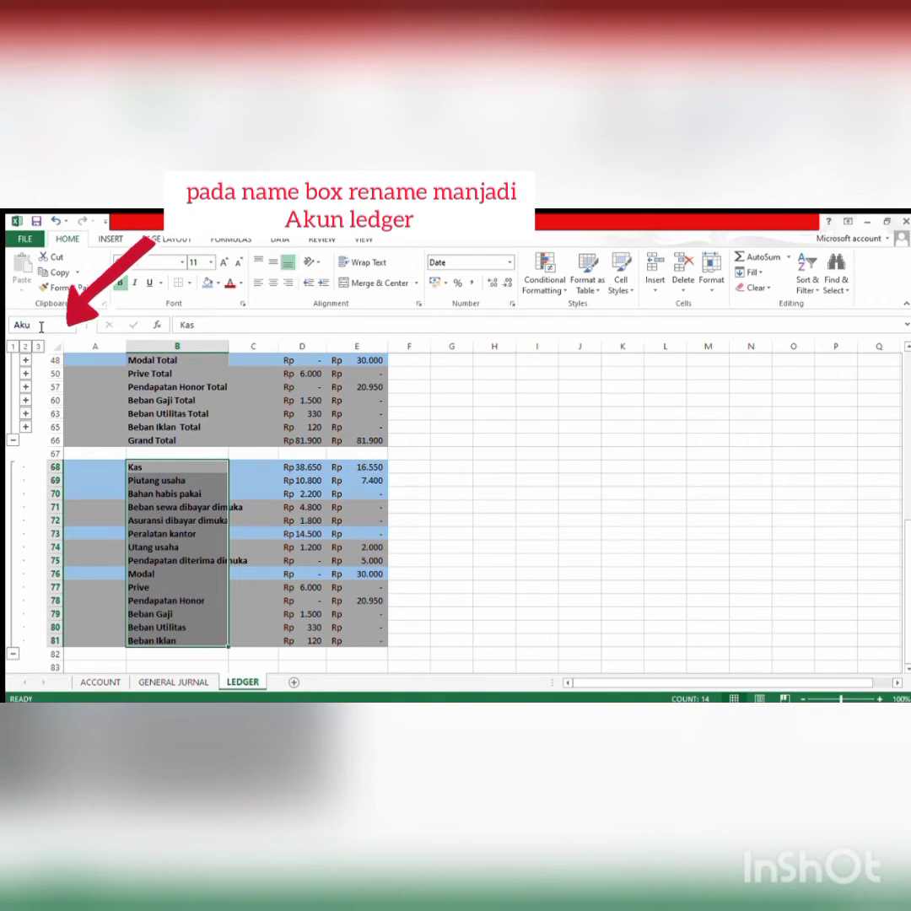
{"action": "type", "text": "n_Ledger"}
{"action": "key", "text": "Return"}
- Name the copied Debet amounts range D68:D81 Debet_Ledger
{"action": "left_click_drag", "start_coordinate": [297, 466], "coordinate": [305, 640]}
{"action": "scroll", "coordinate": [305, 628], "scroll_direction": "down", "scroll_amount": 1}
{"action": "left_click", "coordinate": [46, 327]}
{"action": "key", "text": "BackSpace"}
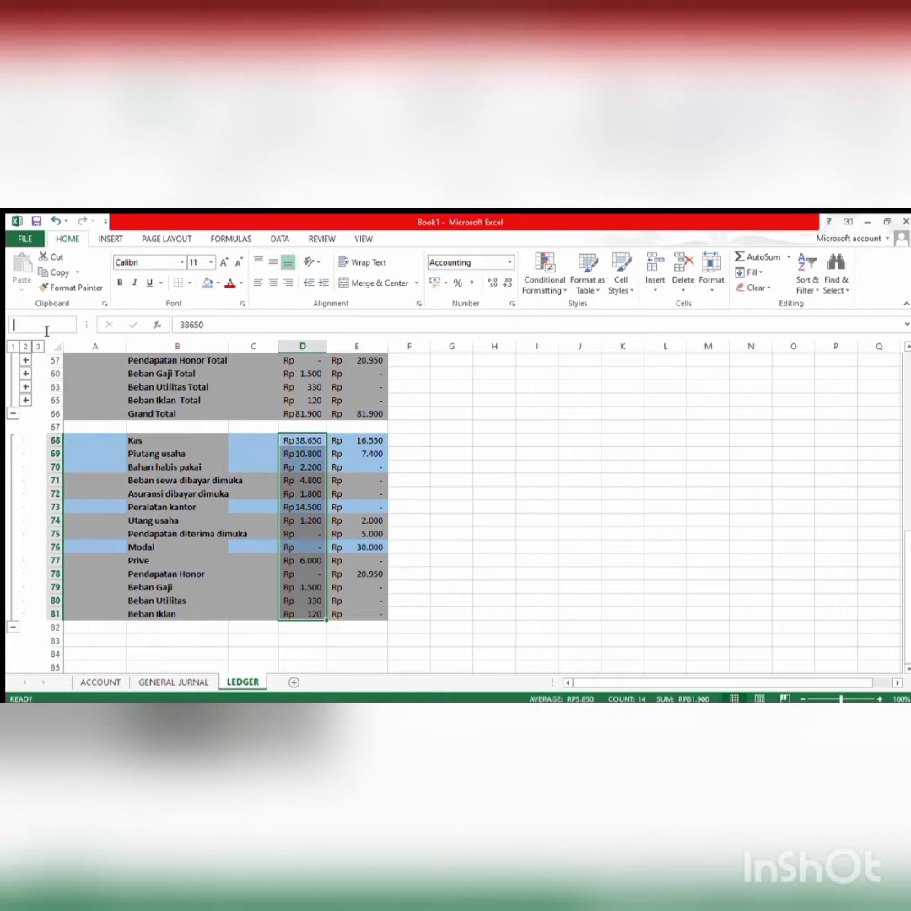
{"action": "type", "text": "Debet"}
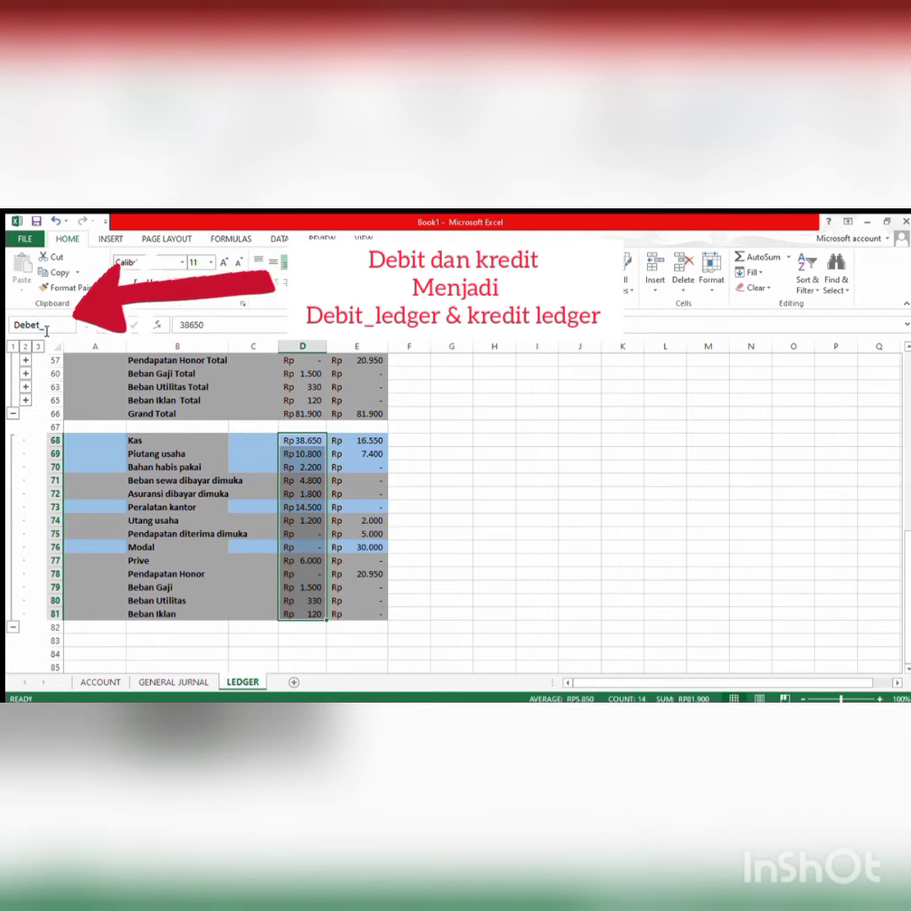
{"action": "type", "text": "_Ledger"}
{"action": "key", "text": "Return"}
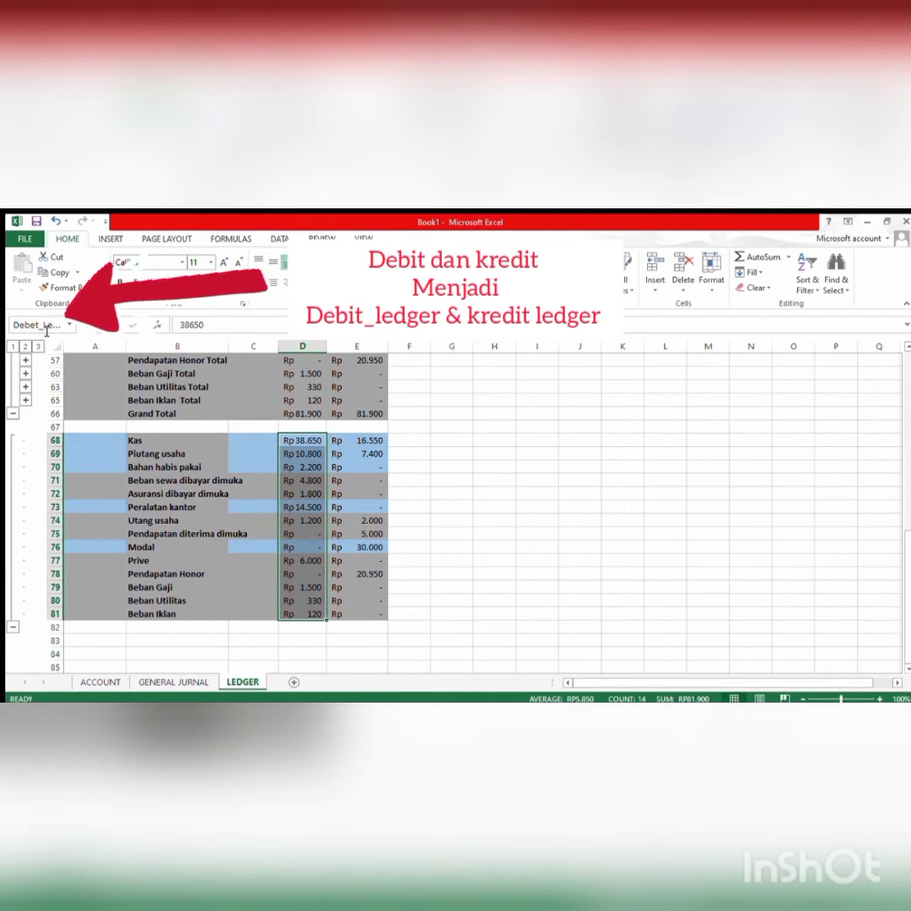
- Name the copied Kredit amounts range E68:E81 Kredit_Ledger
{"action": "left_click_drag", "start_coordinate": [352, 444], "coordinate": [356, 624]}
{"action": "left_click", "coordinate": [37, 327]}
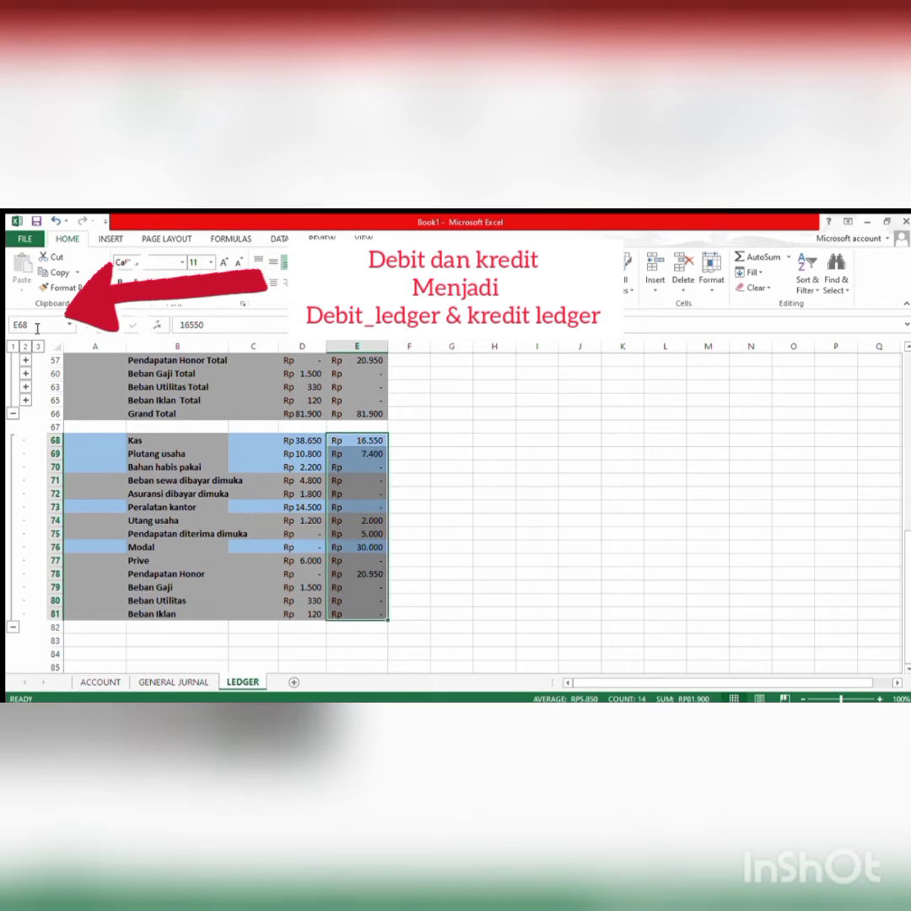
{"action": "key", "text": "BackSpace"}
{"action": "type", "text": "Kredit"}
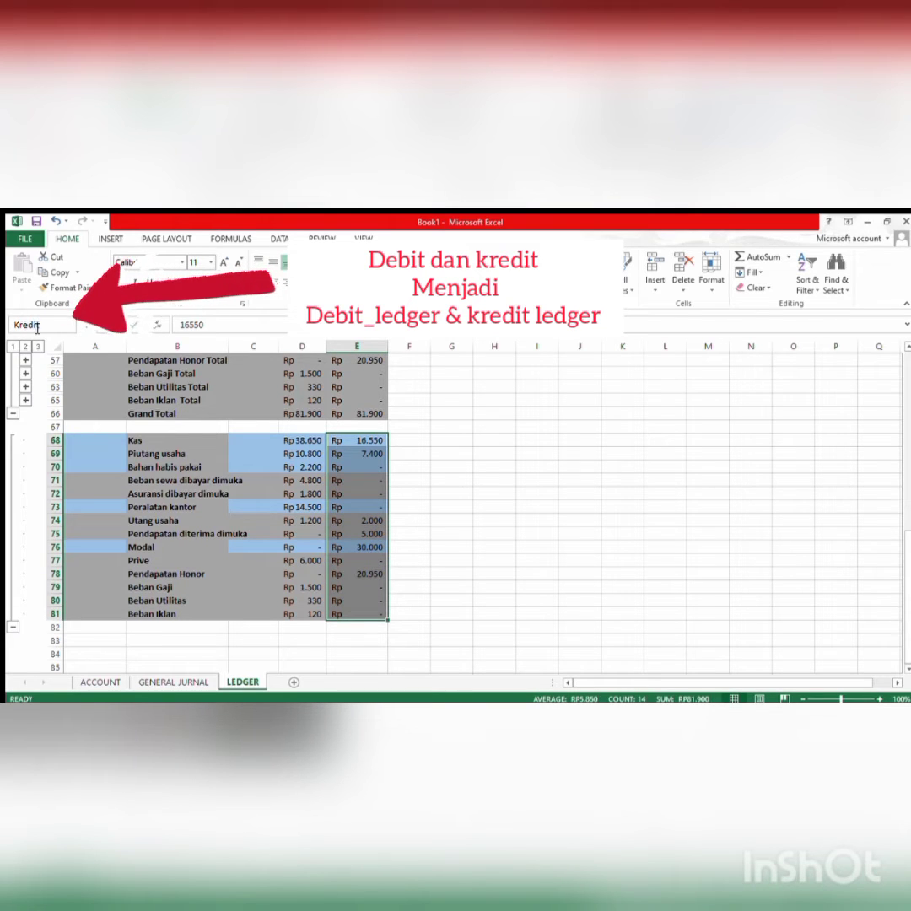
{"action": "type", "text": "_Ledger"}
{"action": "key", "text": "Return"}
- Add a new sheet after LEDGER and rename it TRIAL BALANCE
{"action": "left_click", "coordinate": [294, 681]}
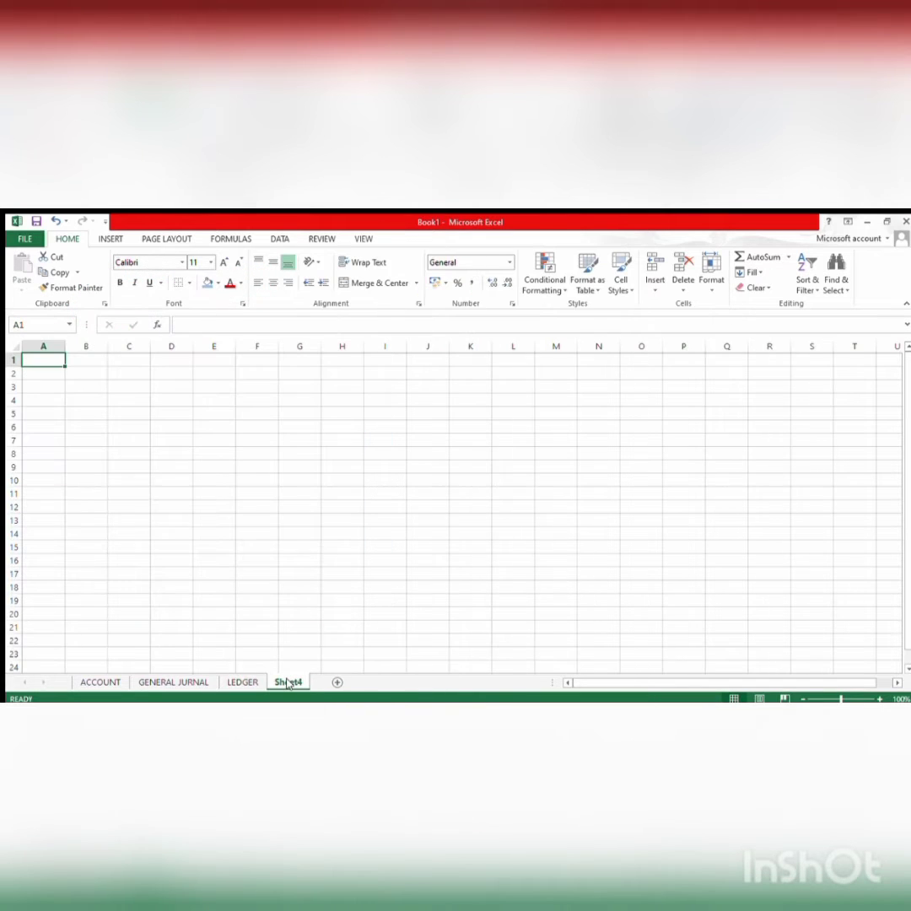
{"action": "double_click", "coordinate": [288, 683]}
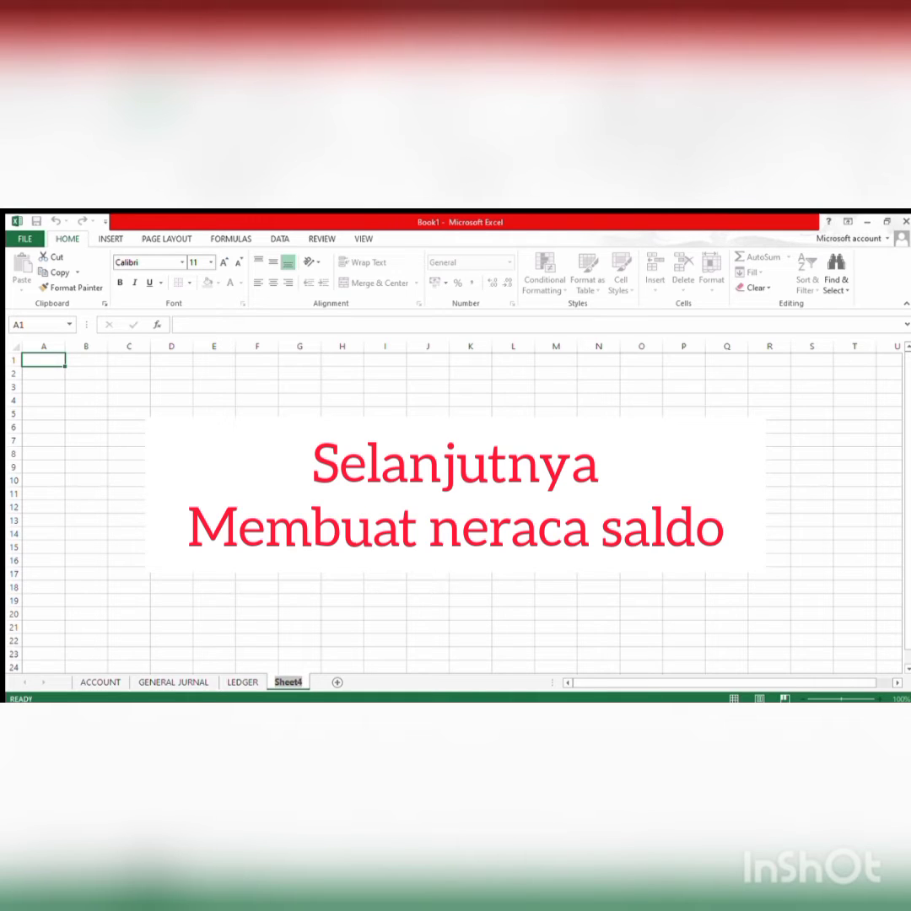
{"action": "key", "text": "BackSpace"}
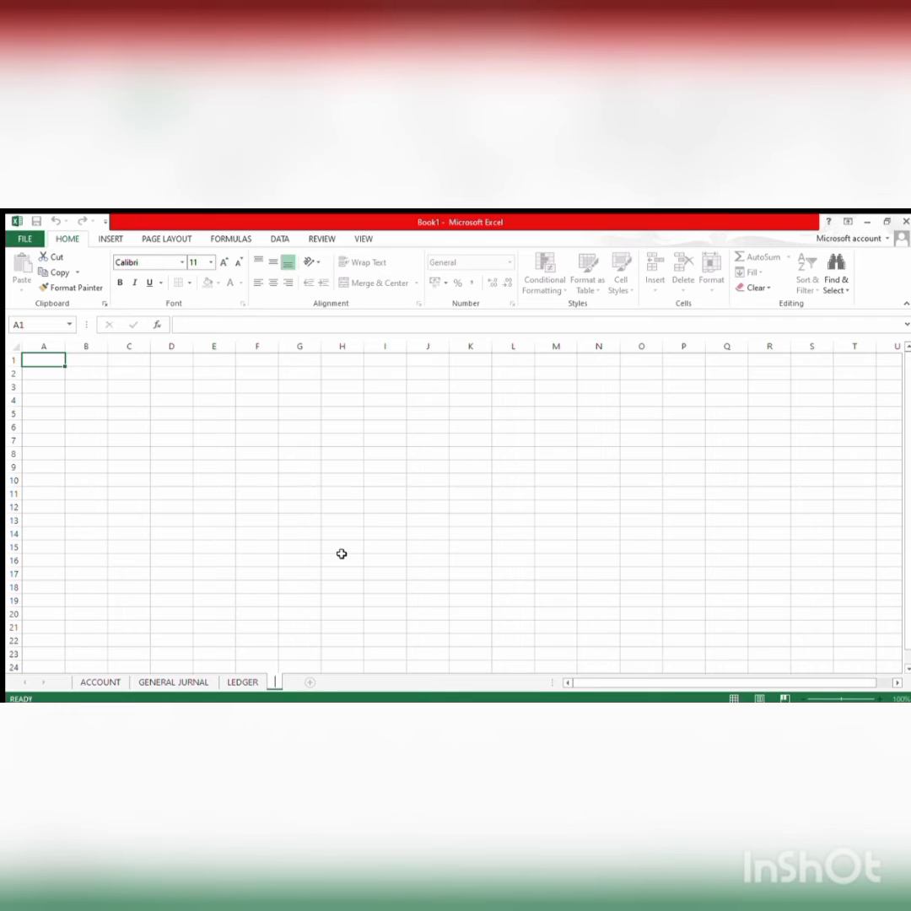
{"action": "type", "text": "TRIAL BA"}
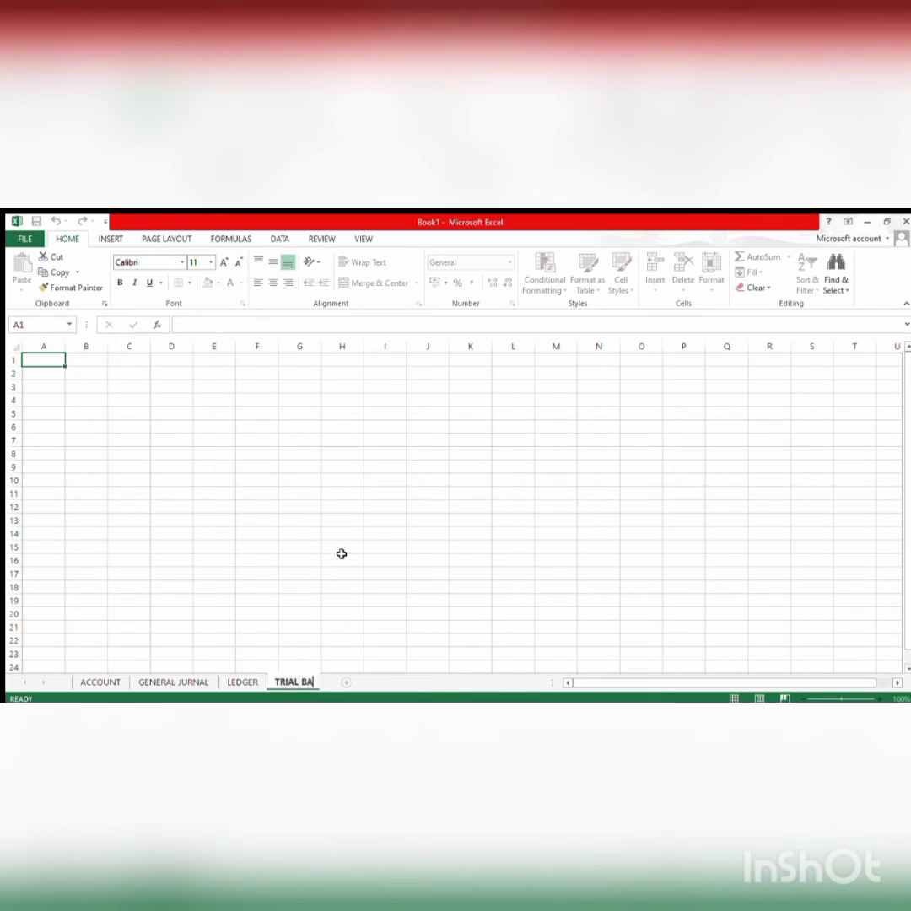
{"action": "type", "text": "LANCE"}
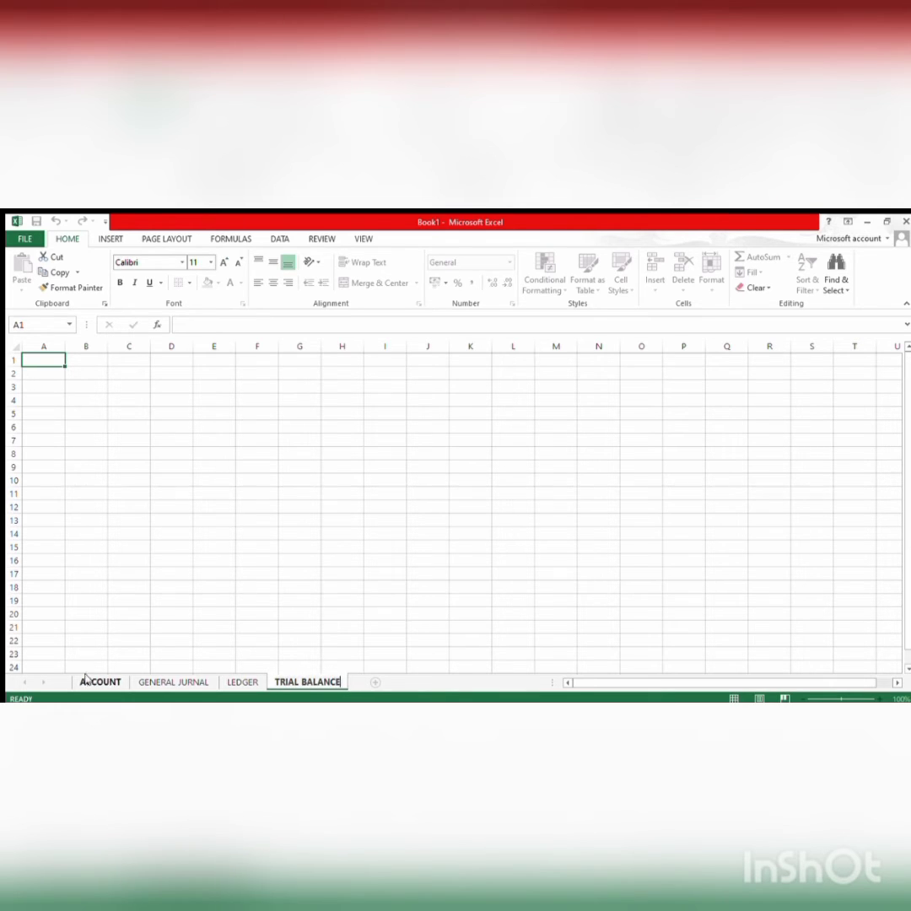
- Copy the account list A1:B22 from the ACCOUNT sheet to TRIAL BALANCE at A6 and widen column B to fit the account names
{"action": "left_click", "coordinate": [85, 678]}
{"action": "left_click_drag", "start_coordinate": [42, 360], "coordinate": [211, 641]}
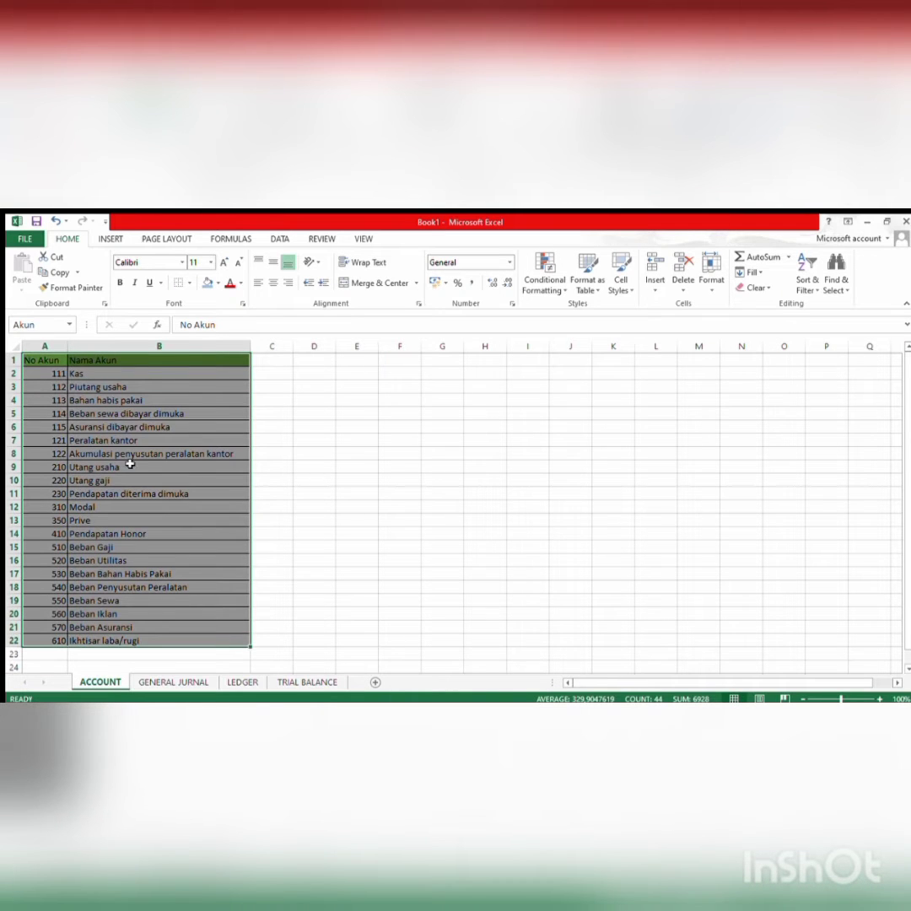
{"action": "left_click", "coordinate": [55, 272]}
{"action": "left_click", "coordinate": [307, 681]}
{"action": "left_click", "coordinate": [46, 429]}
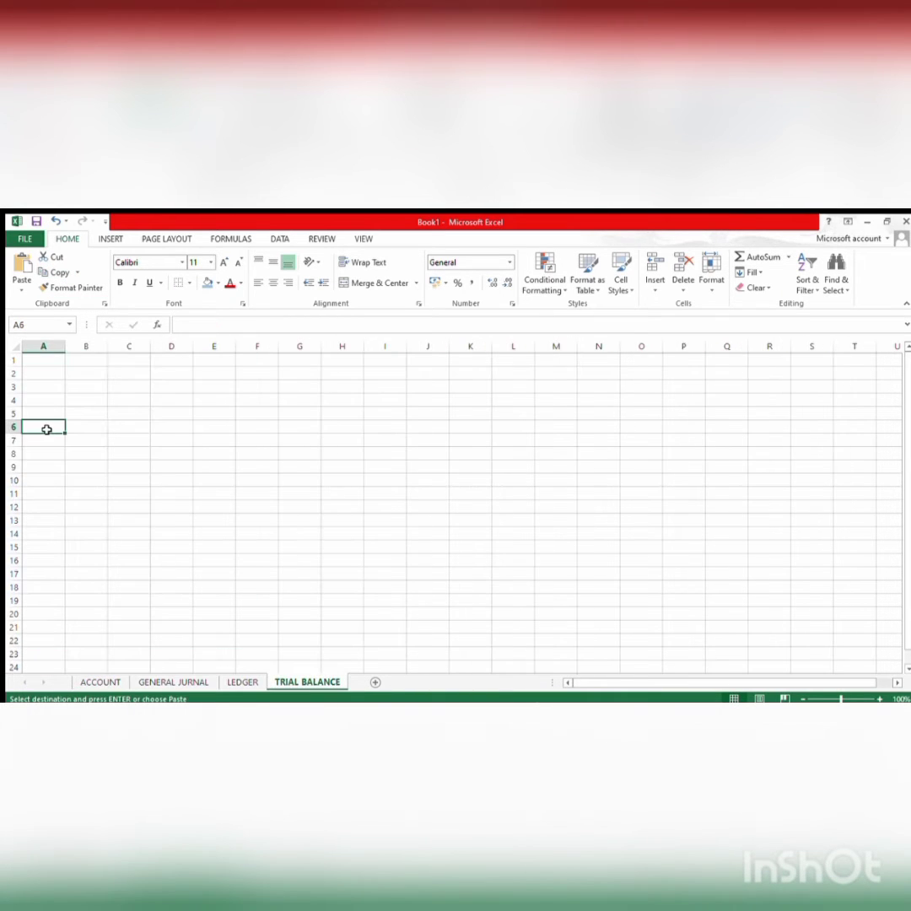
{"action": "key", "text": "ctrl+v"}
{"action": "left_click_drag", "start_coordinate": [107, 346], "coordinate": [238, 388]}
{"action": "left_click", "coordinate": [259, 440]}
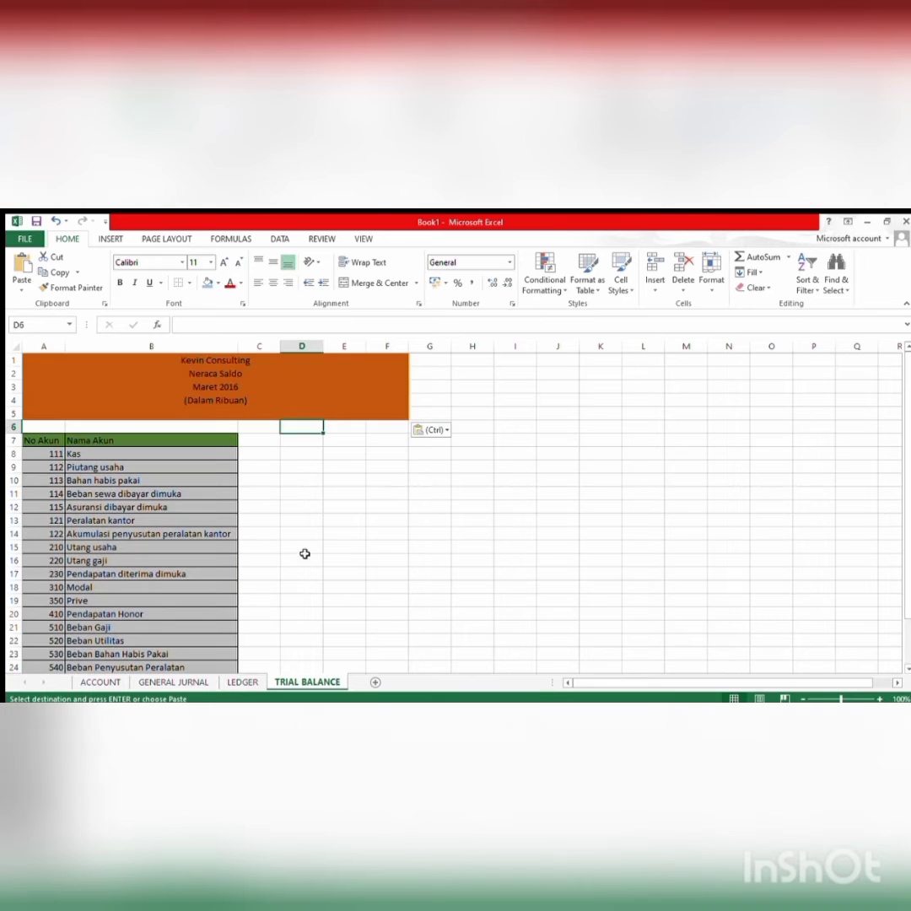
{"action": "left_click", "coordinate": [212, 363]}
{"action": "left_click", "coordinate": [214, 387]}
{"action": "left_click", "coordinate": [214, 399]}
{"action": "left_click", "coordinate": [209, 413]}
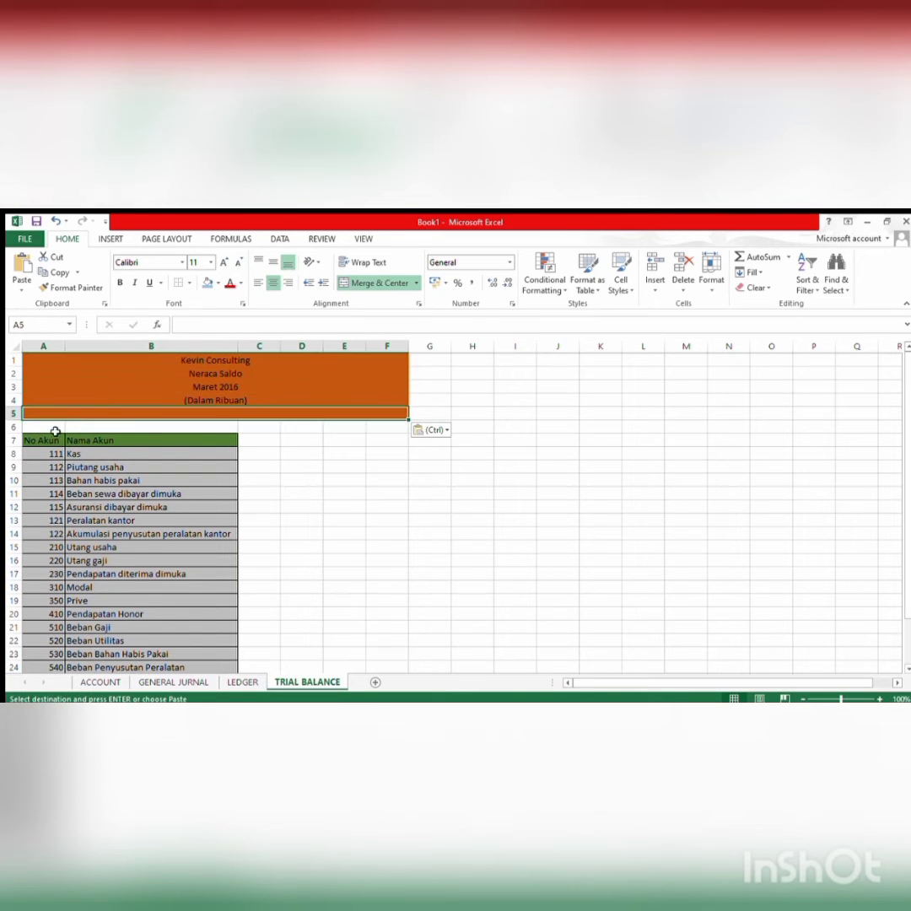
- Merge and center the No Akun header across A6:A7 and the Nama Akun header across B6:B7
{"action": "left_click_drag", "start_coordinate": [50, 428], "coordinate": [51, 439]}
{"action": "left_click", "coordinate": [378, 283]}
{"action": "left_click_drag", "start_coordinate": [152, 428], "coordinate": [152, 439]}
{"action": "left_click", "coordinate": [378, 283]}
- Merge and center C6:D6 as the heading Transaksi, and enter Debet in C7 and Kredit in D7
{"action": "left_click_drag", "start_coordinate": [259, 427], "coordinate": [300, 427]}
{"action": "left_click", "coordinate": [378, 282]}
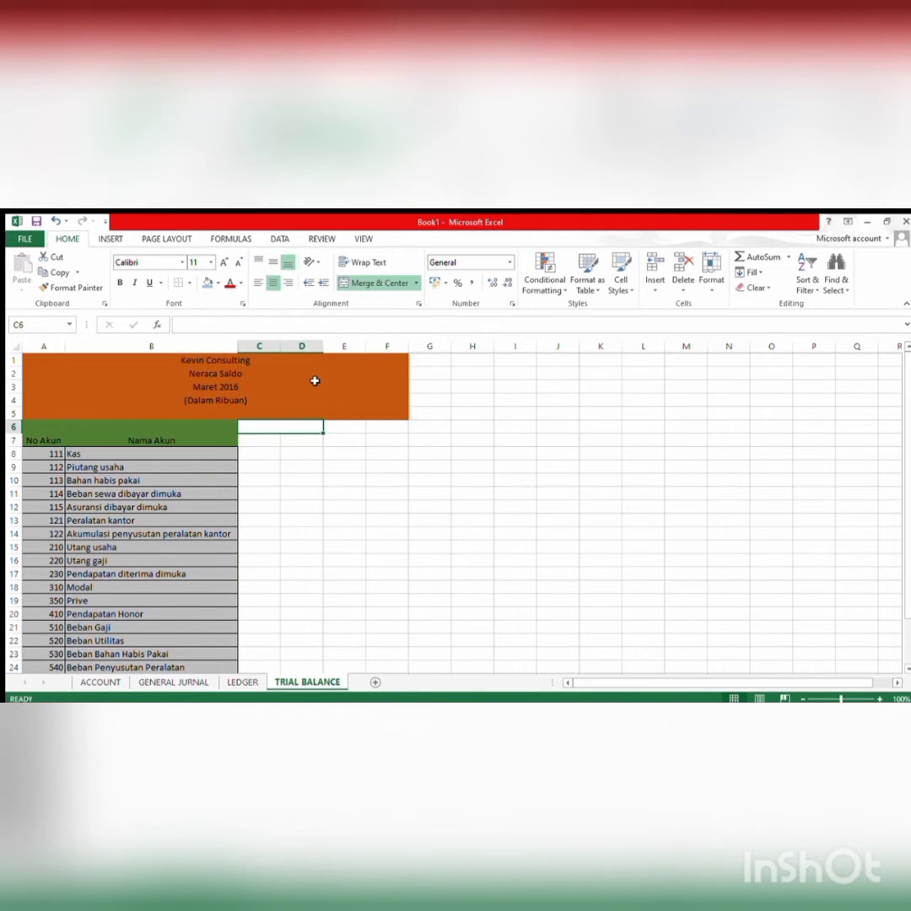
{"action": "type", "text": "Transaksi"}
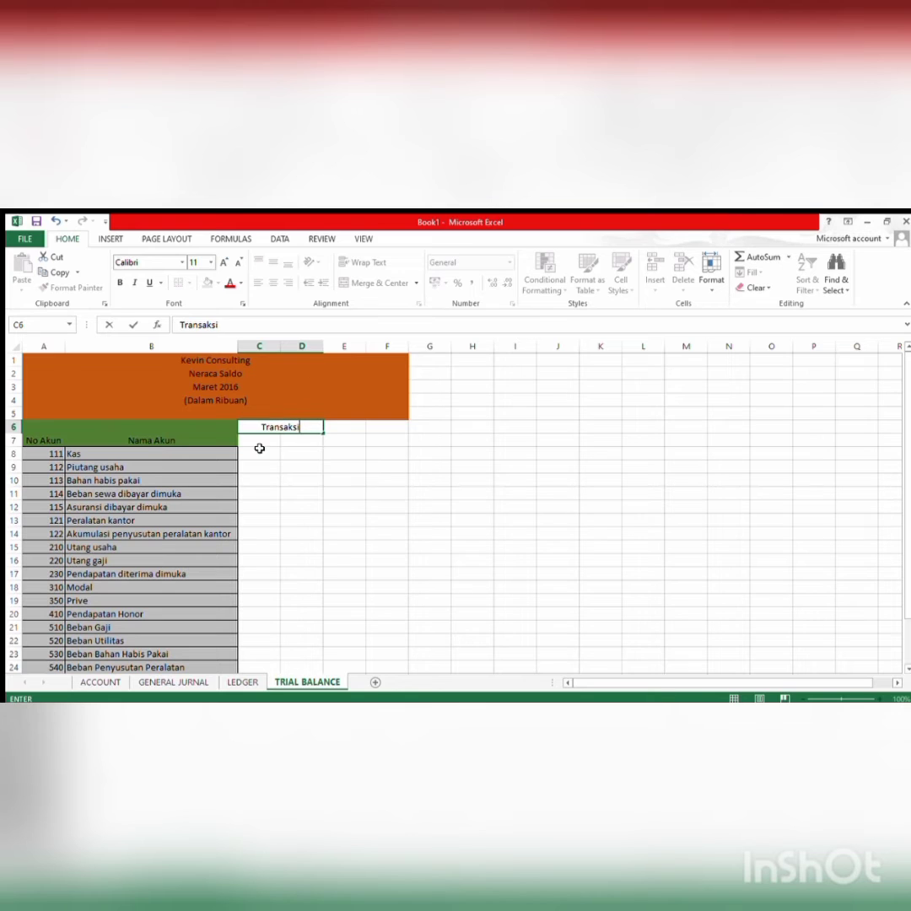
{"action": "left_click", "coordinate": [259, 440]}
{"action": "type", "text": "Debet"}
{"action": "key", "text": "Tab"}
{"action": "type", "text": "Kredit"}
- Add the merged heading Saldo in E6:F6 with Debet and Kredit in E7:F7, and fill the whole header A6:F7 green
{"action": "left_click_drag", "start_coordinate": [344, 427], "coordinate": [387, 427]}
{"action": "left_click", "coordinate": [378, 282]}
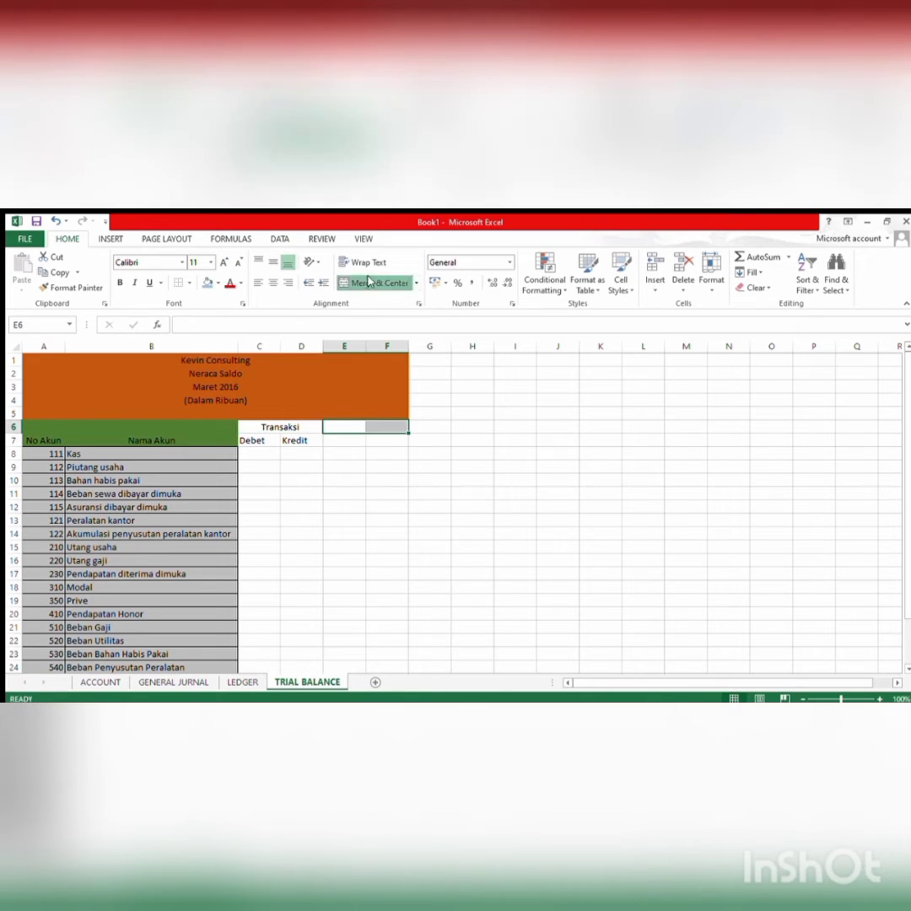
{"action": "type", "text": "Saldo"}
{"action": "left_click", "coordinate": [349, 440]}
{"action": "type", "text": "Debet"}
{"action": "key", "text": "Tab"}
{"action": "type", "text": "Kredit"}
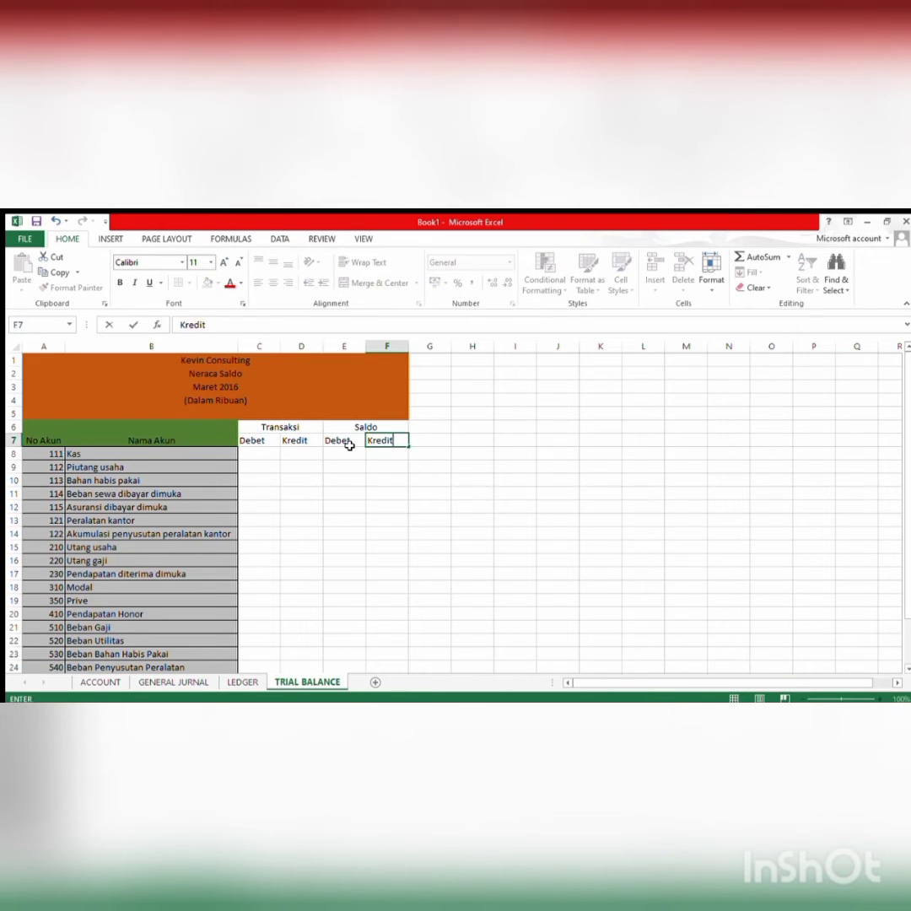
{"action": "left_click_drag", "start_coordinate": [43, 427], "coordinate": [390, 440]}
- Enter =SUMIF(Akun_Ledger;B8;Debet_Ledger) in C8 and fill it down to C28
{"action": "left_click", "coordinate": [263, 456]}
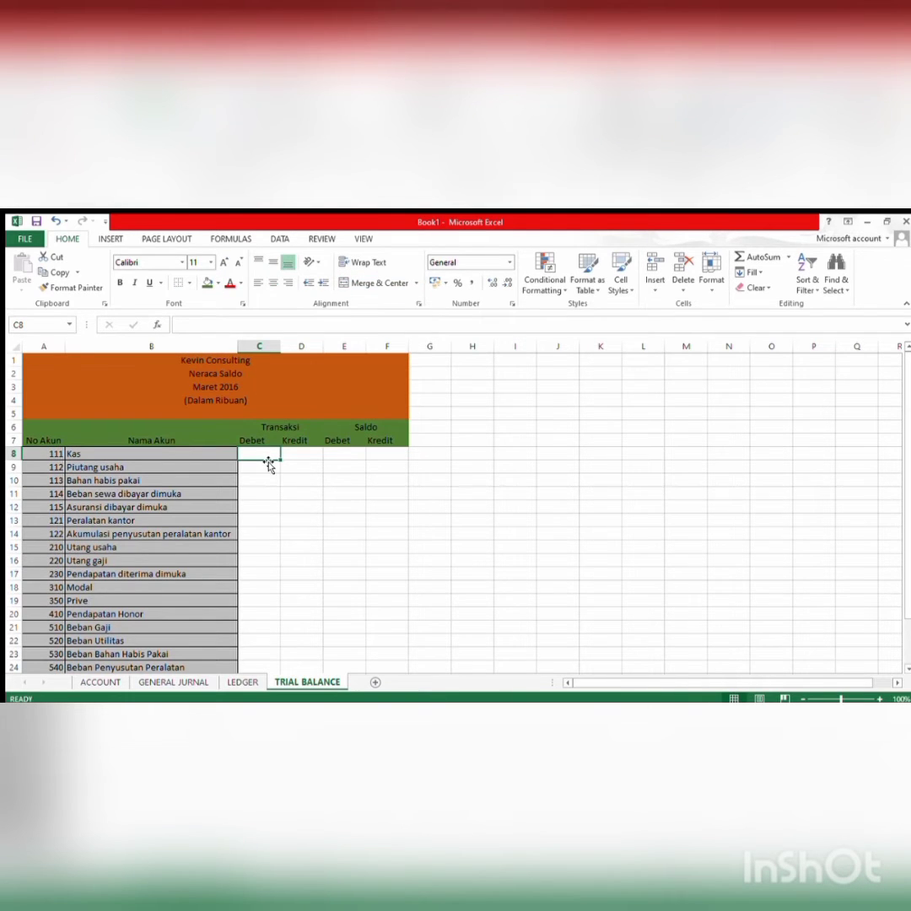
{"action": "type", "text": "=su"}
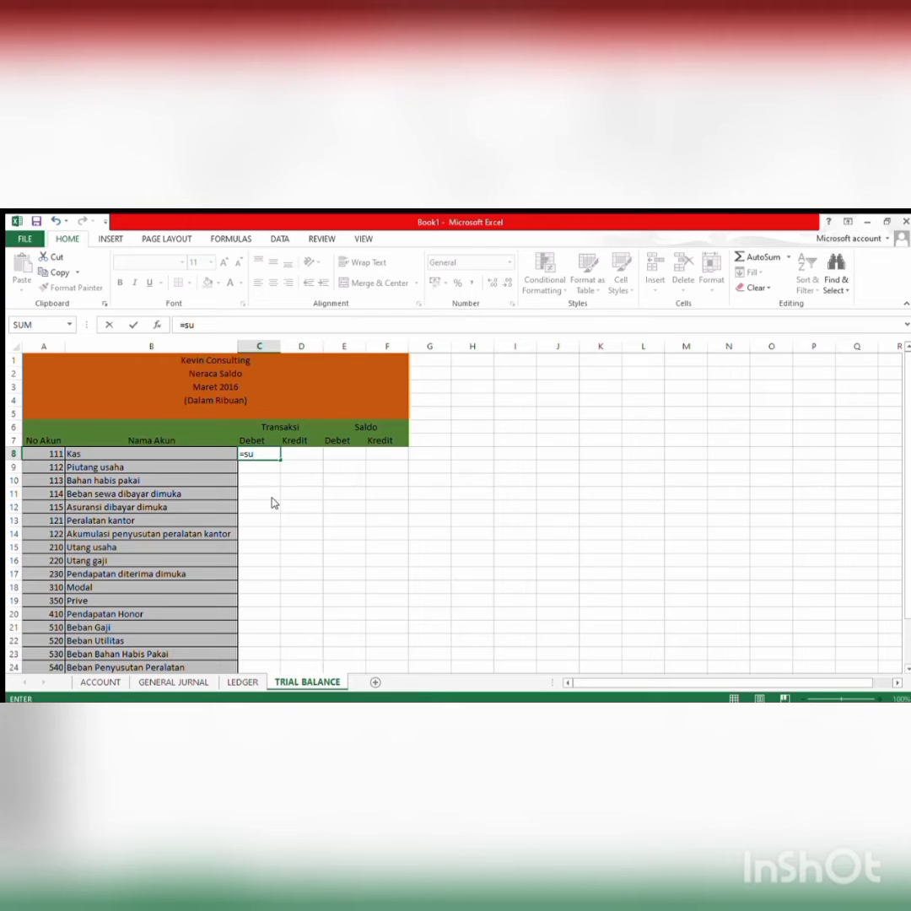
{"action": "type", "text": "mif(ak"}
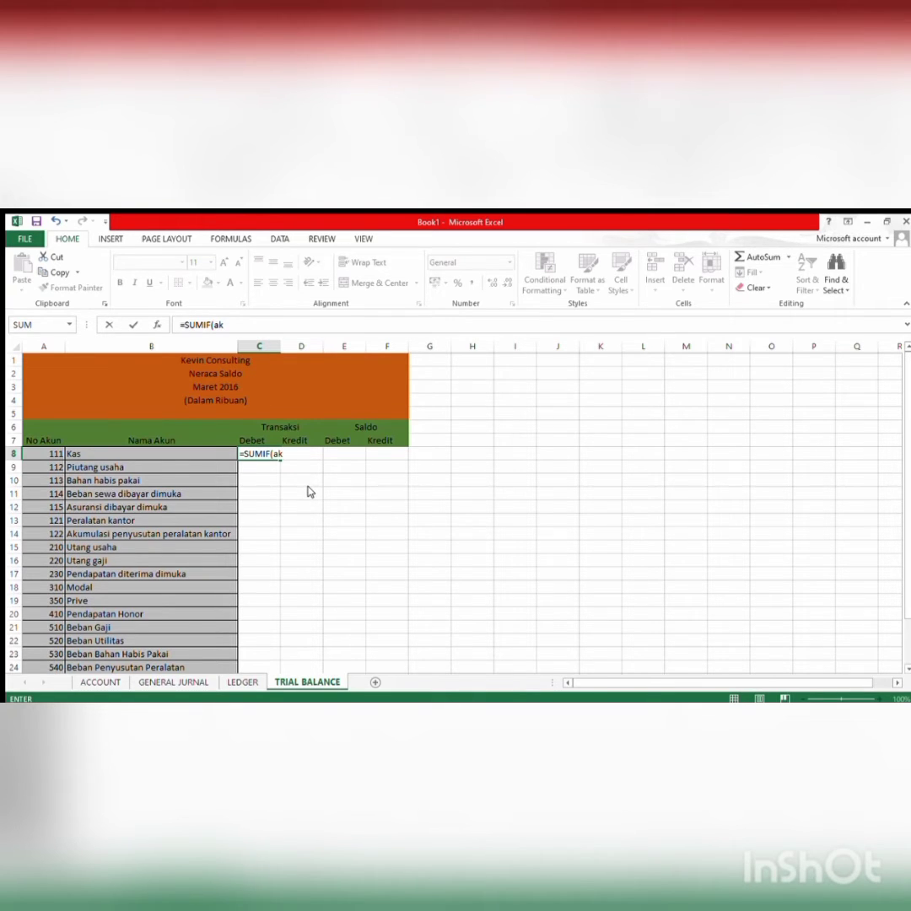
{"action": "key", "text": "Tab"}
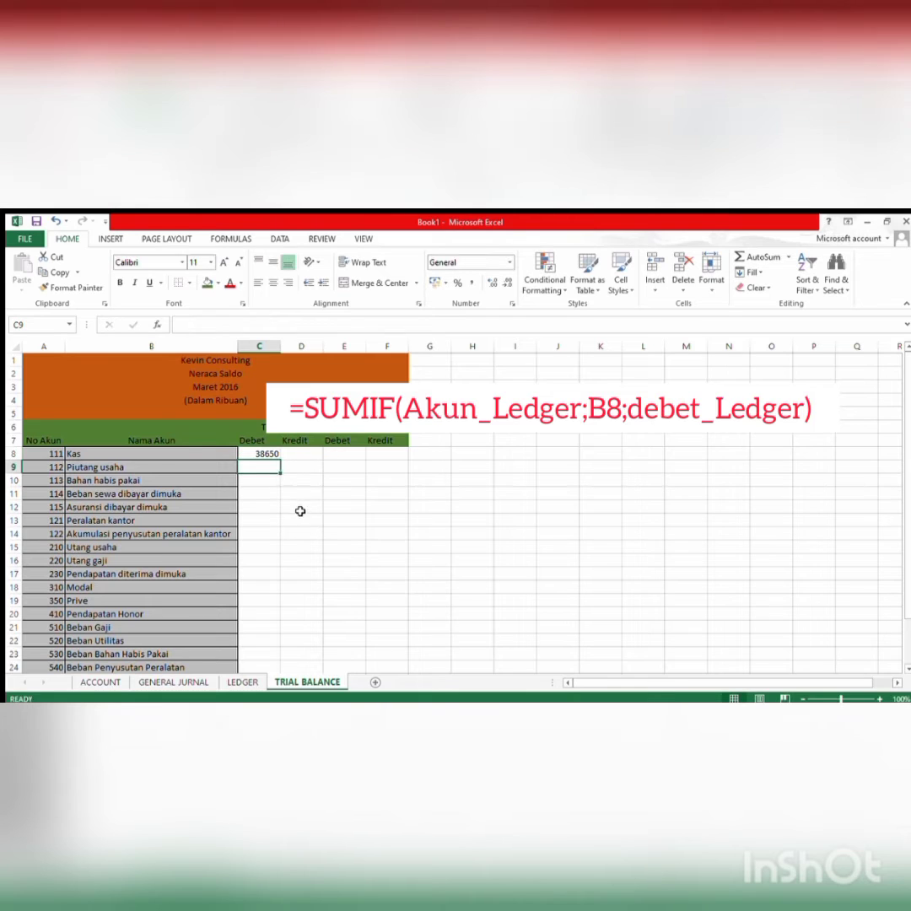
{"action": "left_click", "coordinate": [275, 457]}
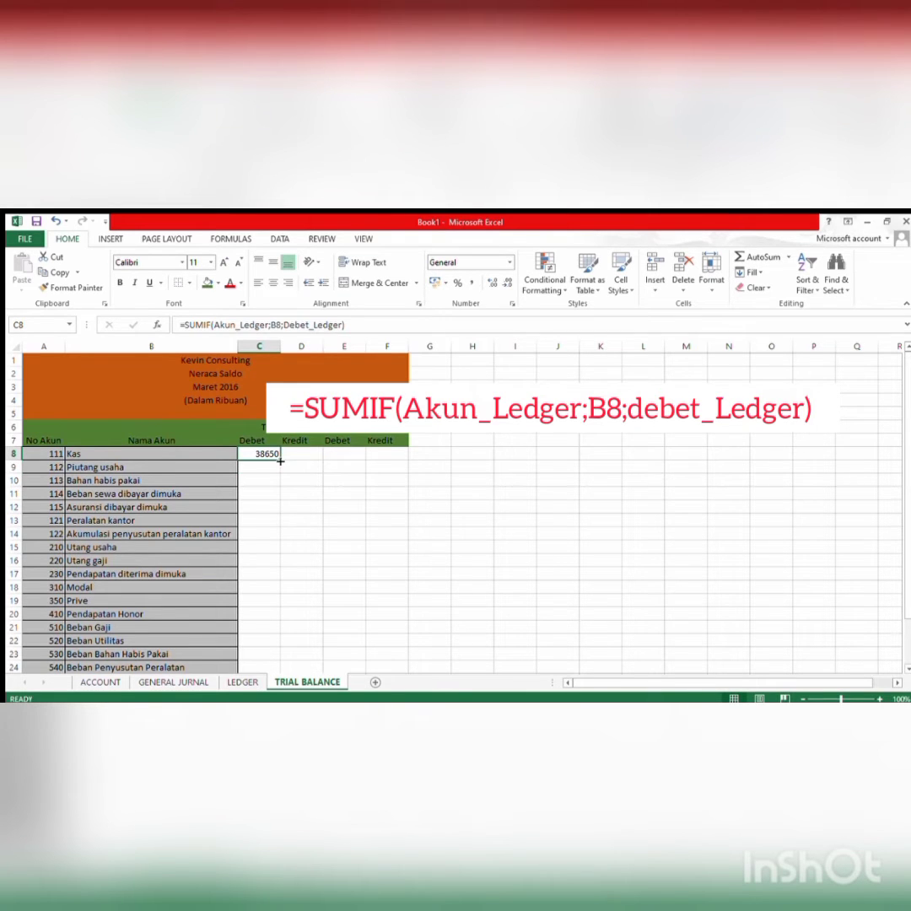
{"action": "left_click_drag", "start_coordinate": [280, 461], "coordinate": [260, 620]}
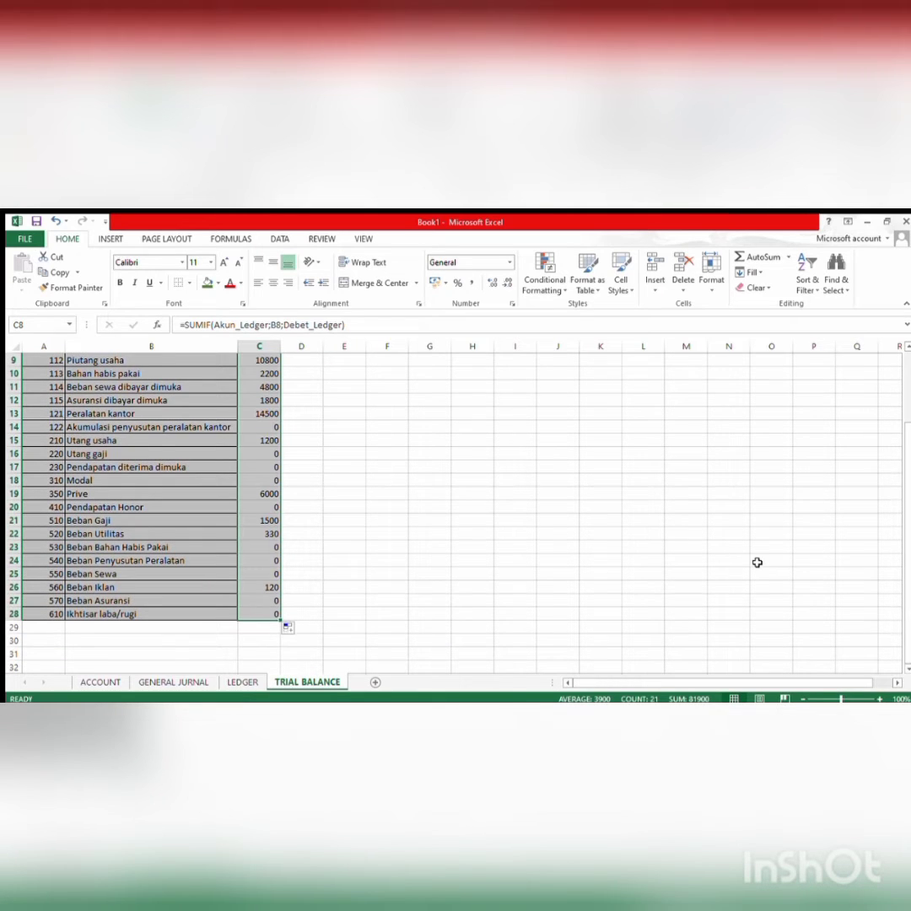
- Enter =SUMIF(Akun_Ledger;B8;Kredit_Ledger) in D8 and fill it down to D28
{"action": "scroll", "coordinate": [903, 544], "scroll_direction": "up", "scroll_amount": 3}
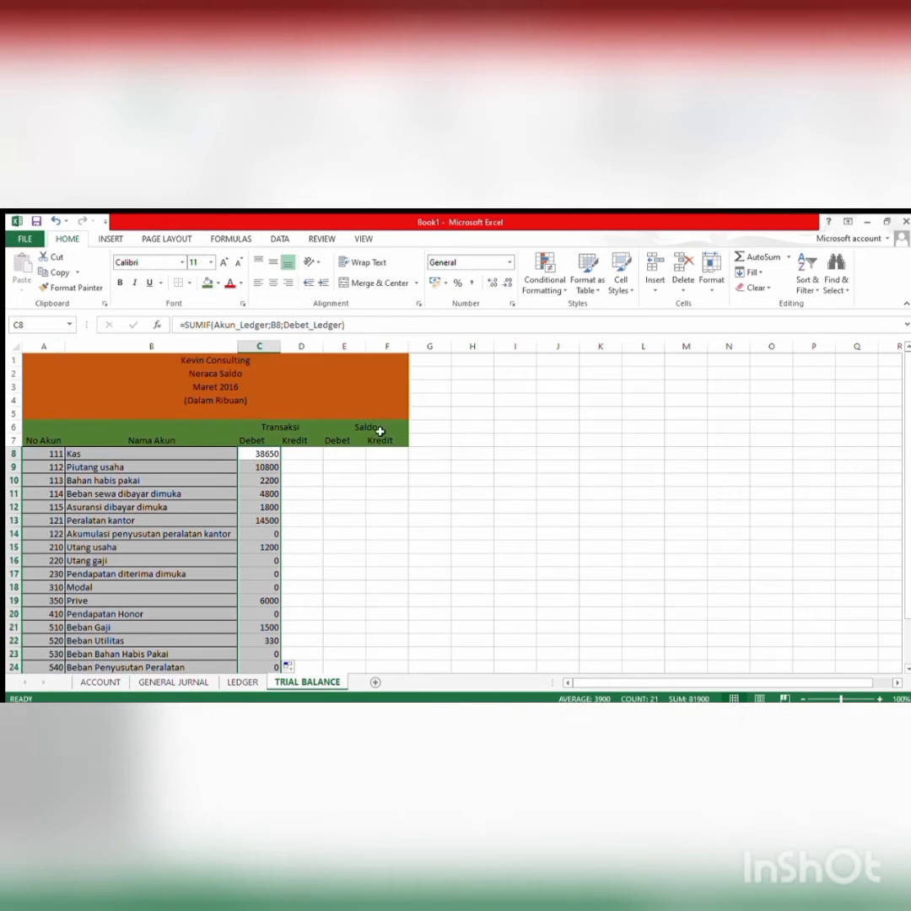
{"action": "type", "text": "="}
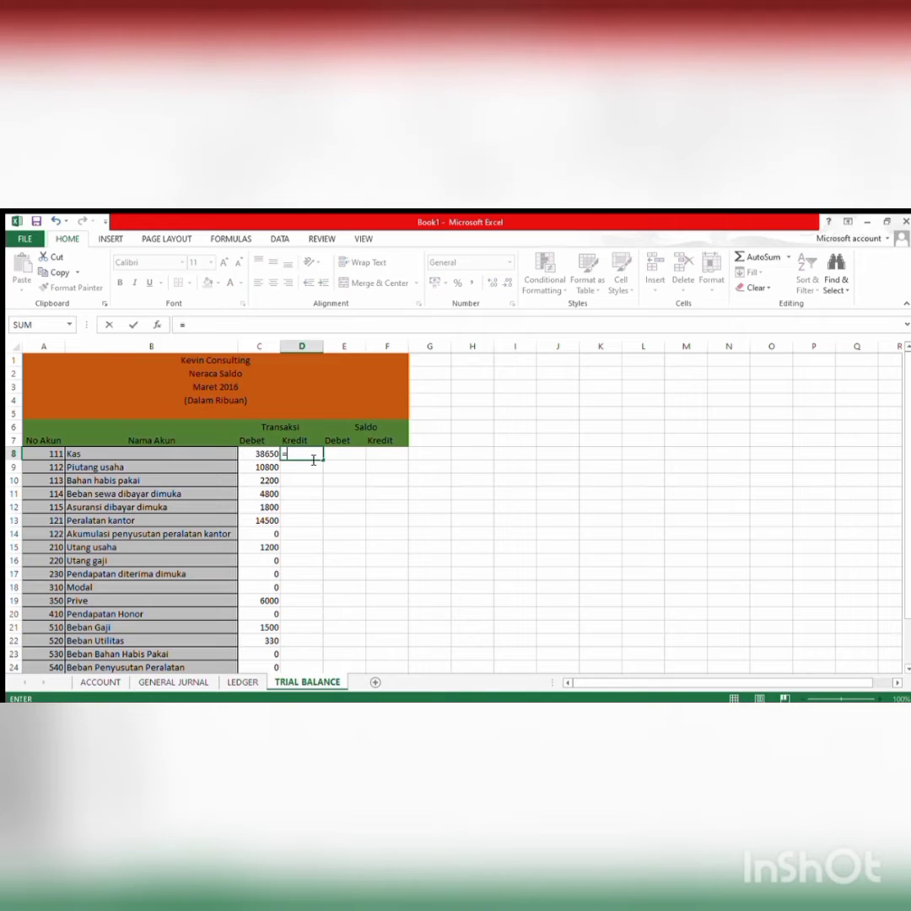
{"action": "type", "text": "s"}
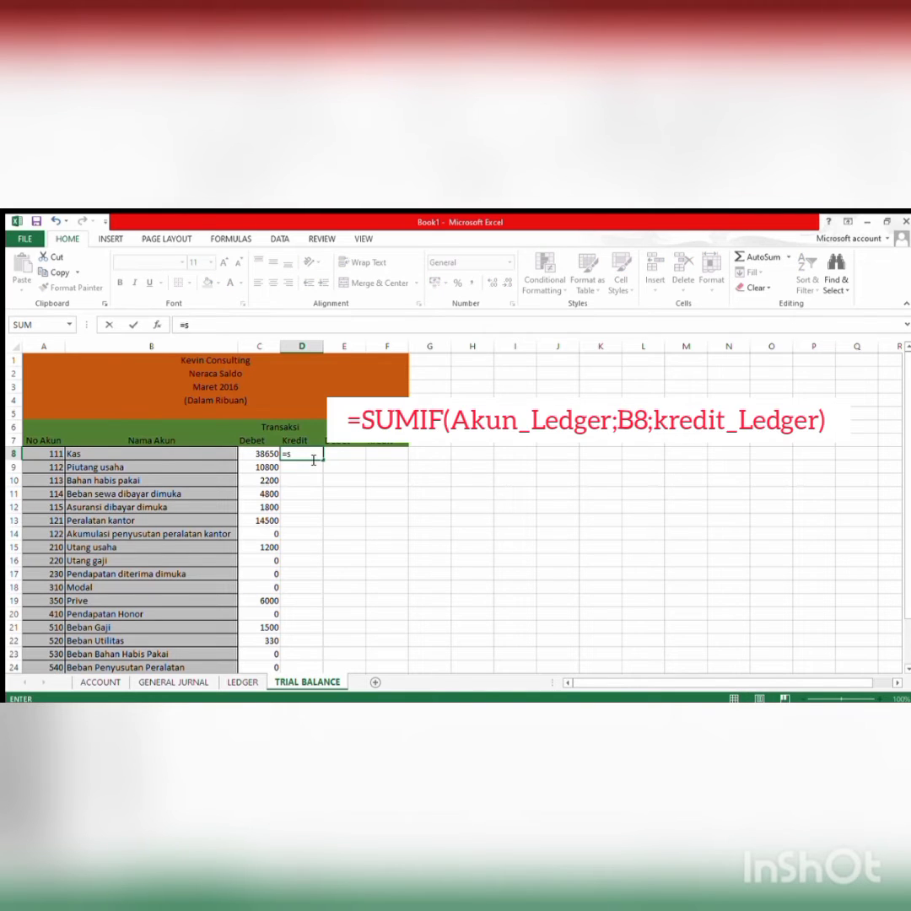
{"action": "type", "text": "umif(Akun_Ledger;"}
{"action": "left_click", "coordinate": [181, 454]}
{"action": "type", "text": ";k"}
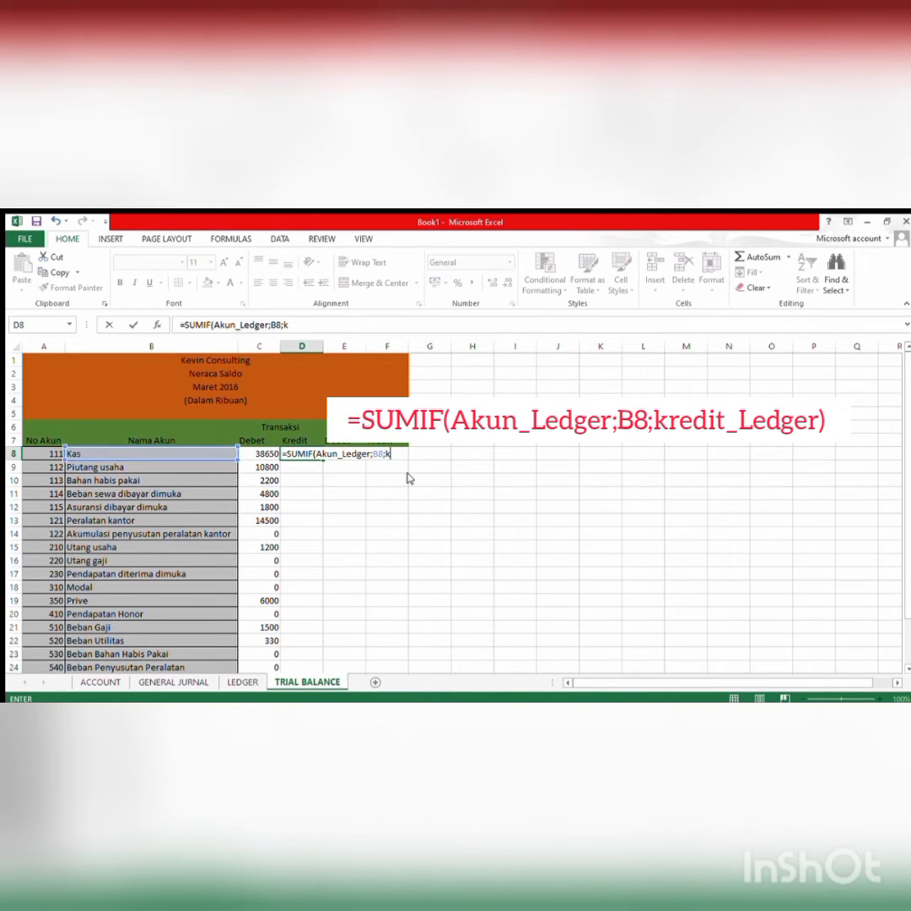
{"action": "type", "text": "redit_Ledger)"}
{"action": "key", "text": "Return"}
{"action": "left_click", "coordinate": [317, 456]}
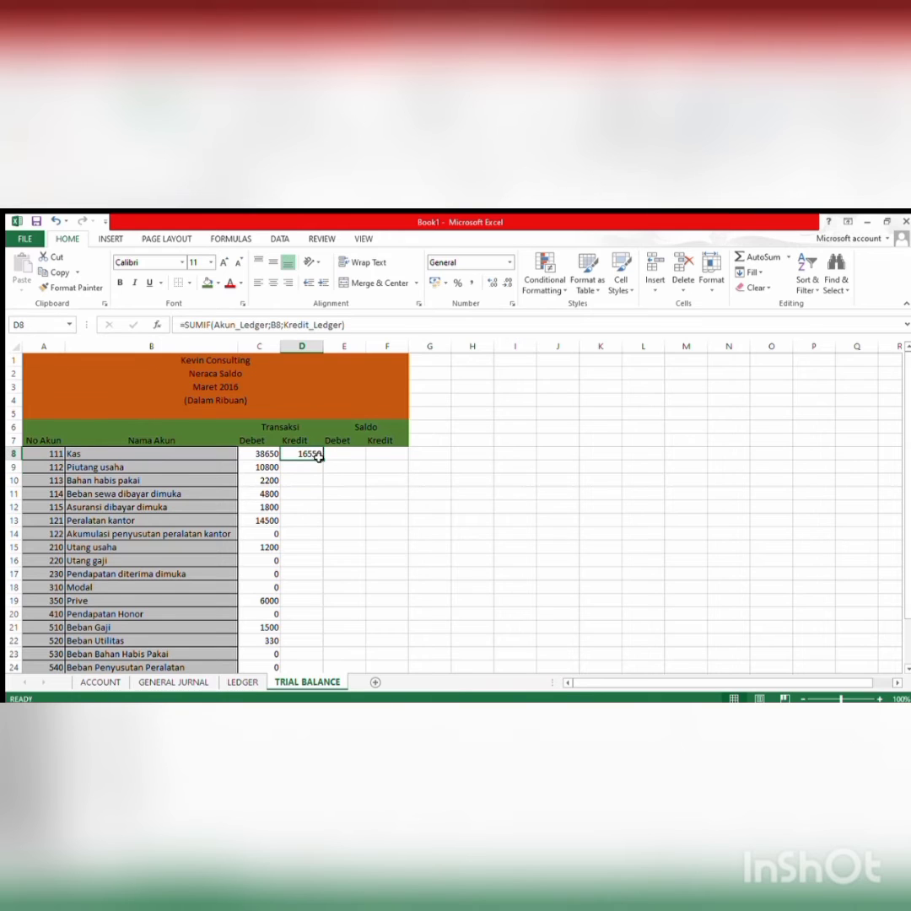
{"action": "left_click_drag", "start_coordinate": [324, 462], "coordinate": [307, 646]}
- Enter =IF(C8>D8;C8-D8;0) in E8 for the debit balance and fill it down to E28
{"action": "left_click", "coordinate": [354, 375]}
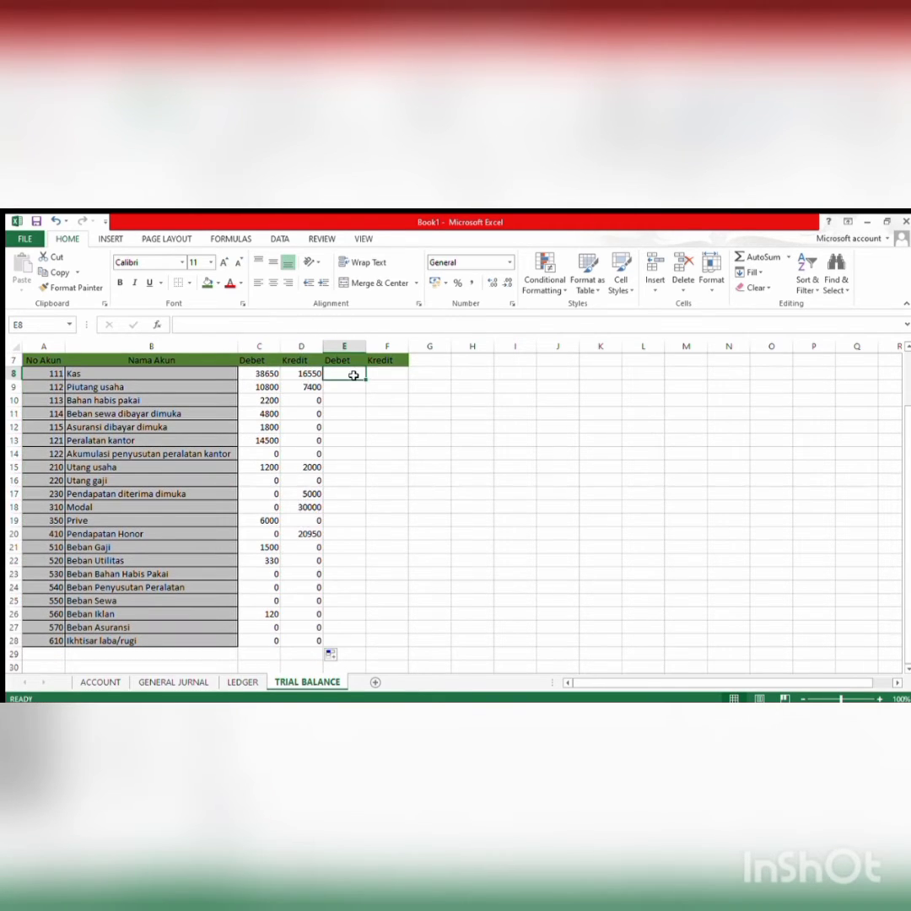
{"action": "type", "text": "="}
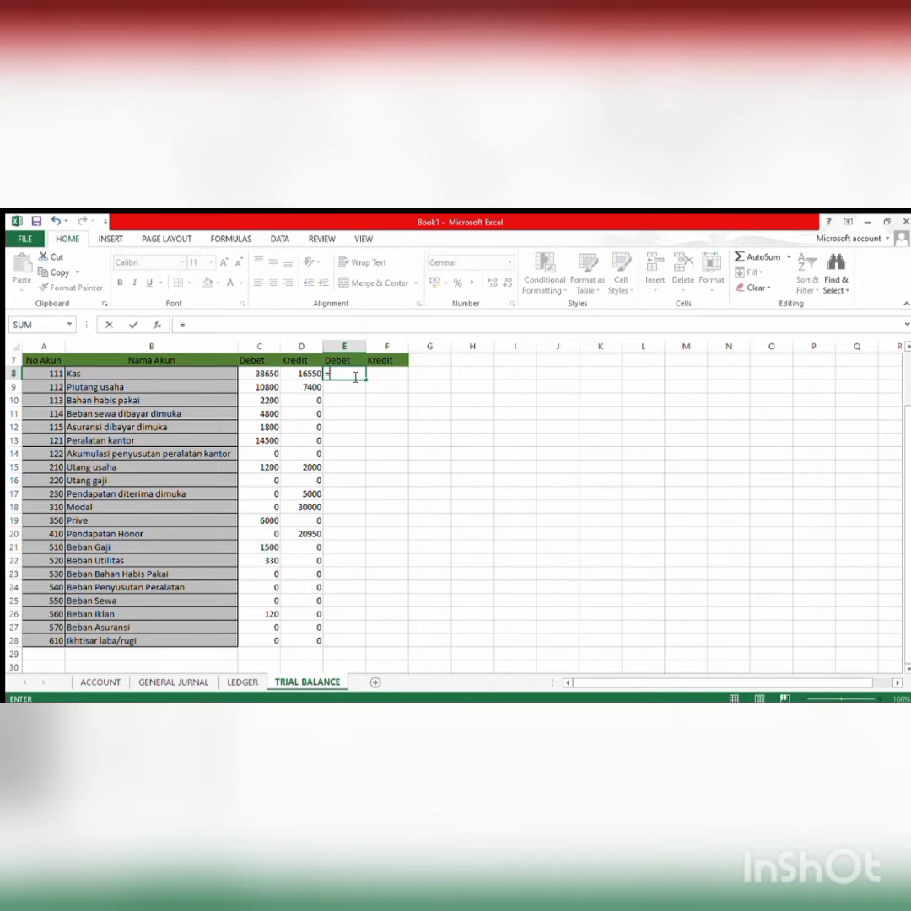
{"action": "type", "text": "if"}
{"action": "key", "text": "Tab"}
{"action": "left_click", "coordinate": [271, 374]}
{"action": "type", "text": ">"}
{"action": "left_click", "coordinate": [295, 376]}
{"action": "type", "text": ";"}
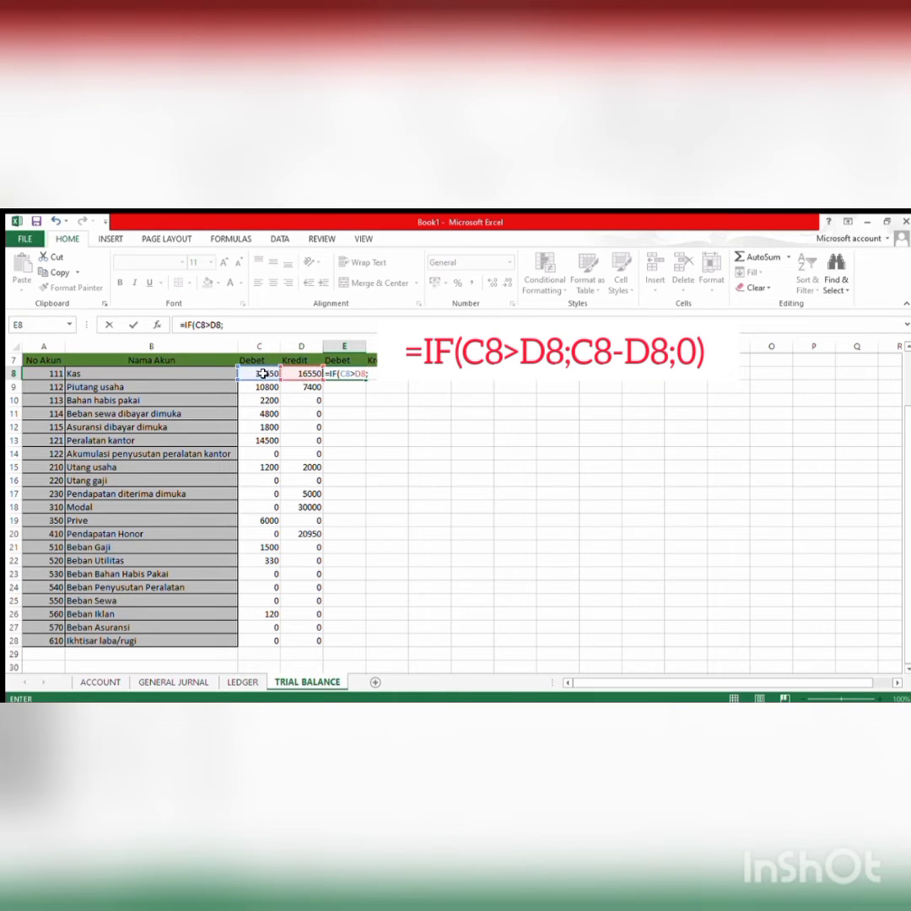
{"action": "left_click", "coordinate": [262, 373]}
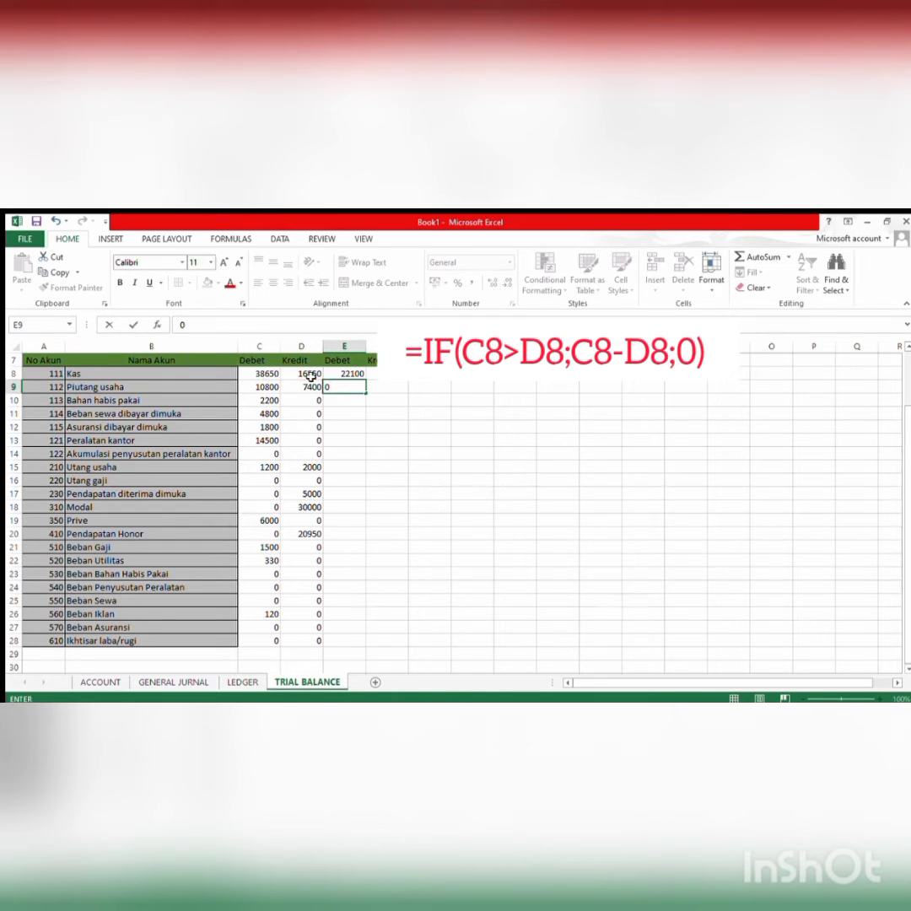
{"action": "left_click", "coordinate": [361, 377]}
{"action": "left_click_drag", "start_coordinate": [364, 383], "coordinate": [354, 652]}
- Enter =IF(D8>C8;D8-C8;0) in F8 for the credit balance and fill it down to F28
{"action": "left_click", "coordinate": [380, 379]}
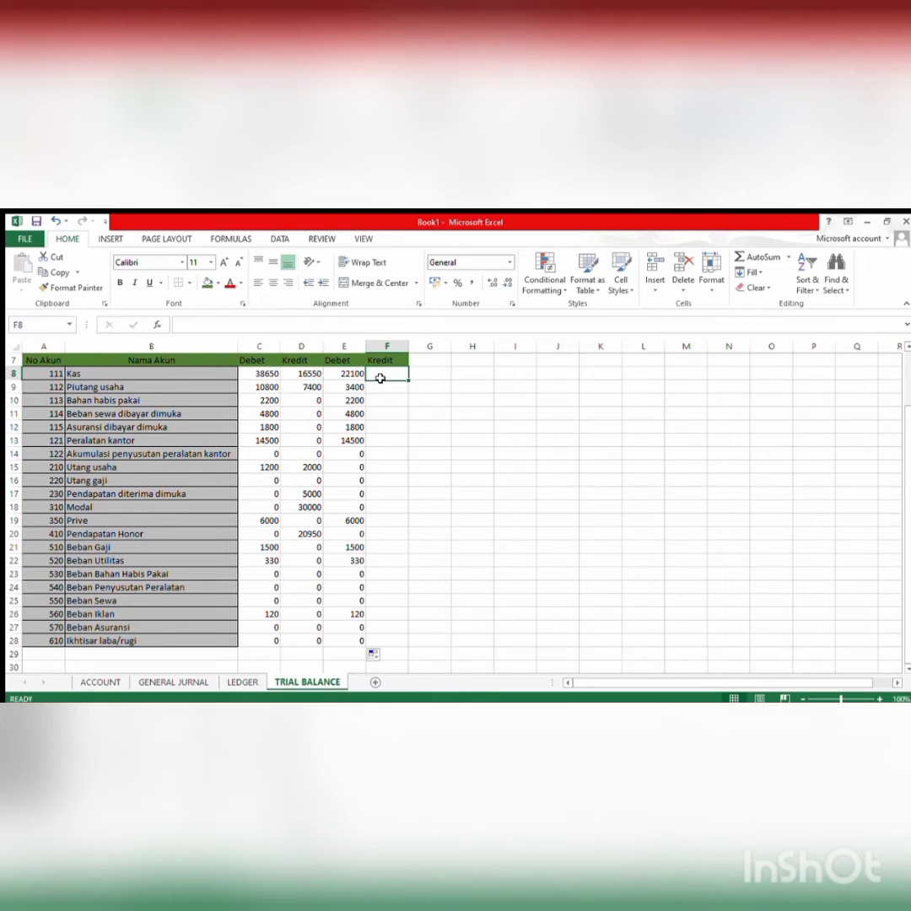
{"action": "type", "text": "=if"}
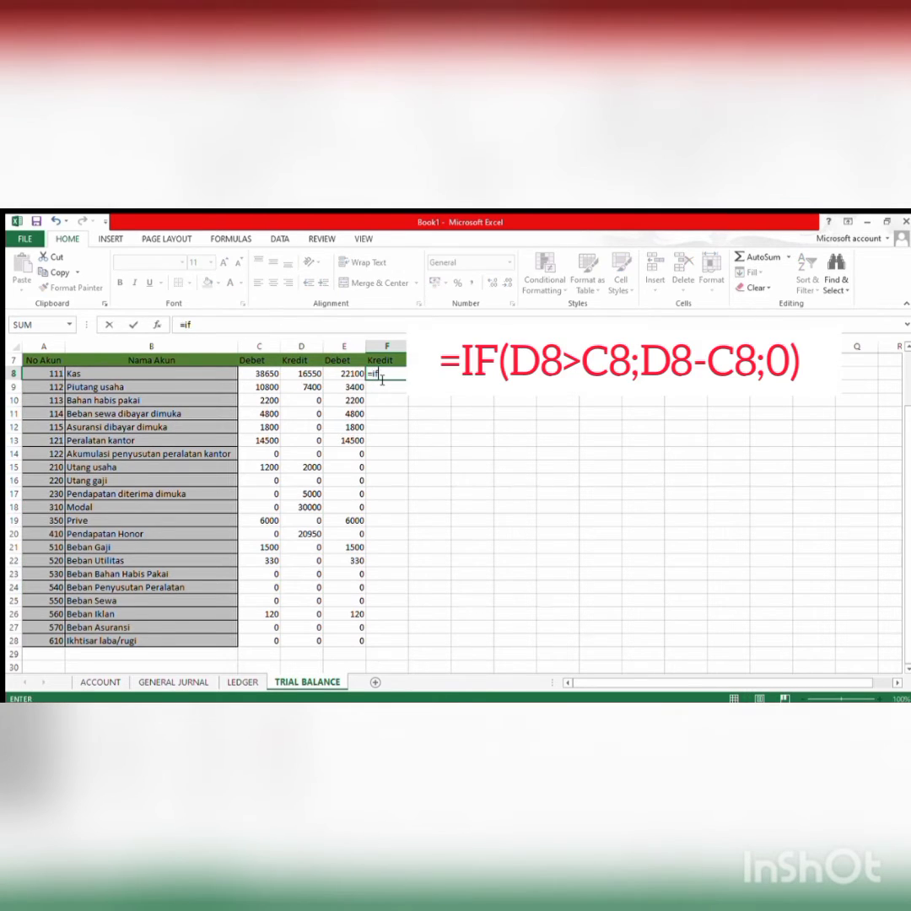
{"action": "type", "text": "(D8>C8;D8-C8;0)"}
{"action": "key", "text": "Return"}
{"action": "left_click", "coordinate": [390, 373]}
{"action": "left_click_drag", "start_coordinate": [407, 380], "coordinate": [386, 654]}
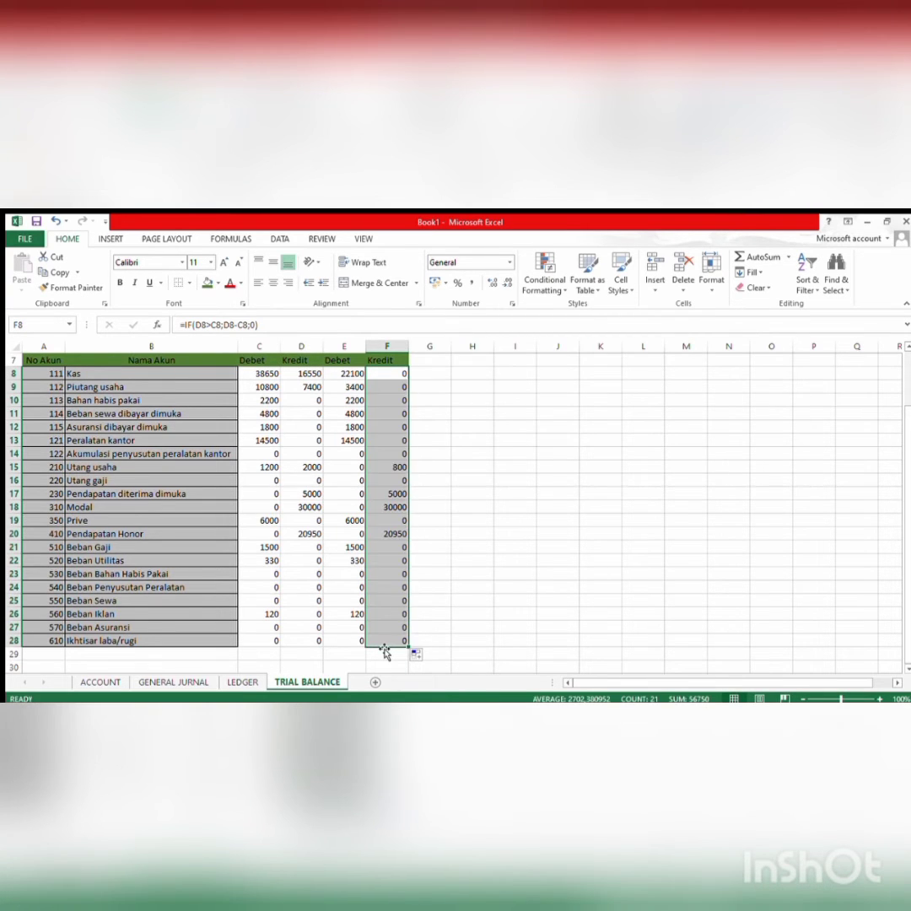
- Merge and center A29:B29 below the account list and label it Jumlah
{"action": "left_click", "coordinate": [61, 653]}
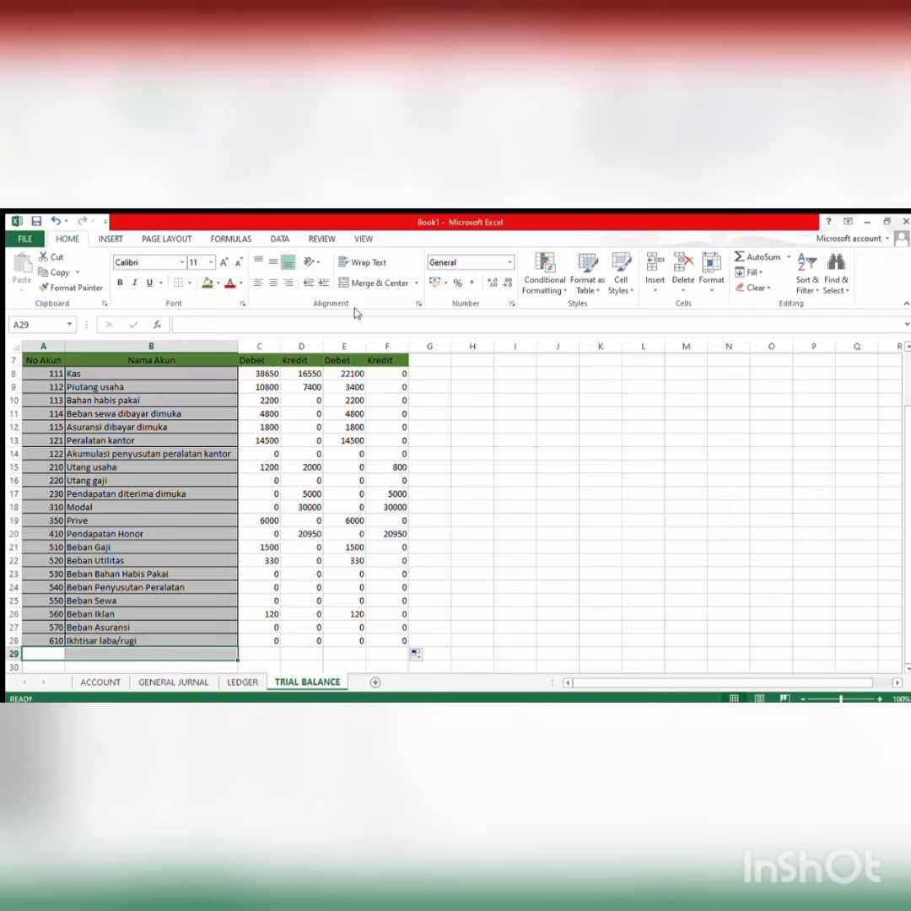
{"action": "type", "text": "J"}
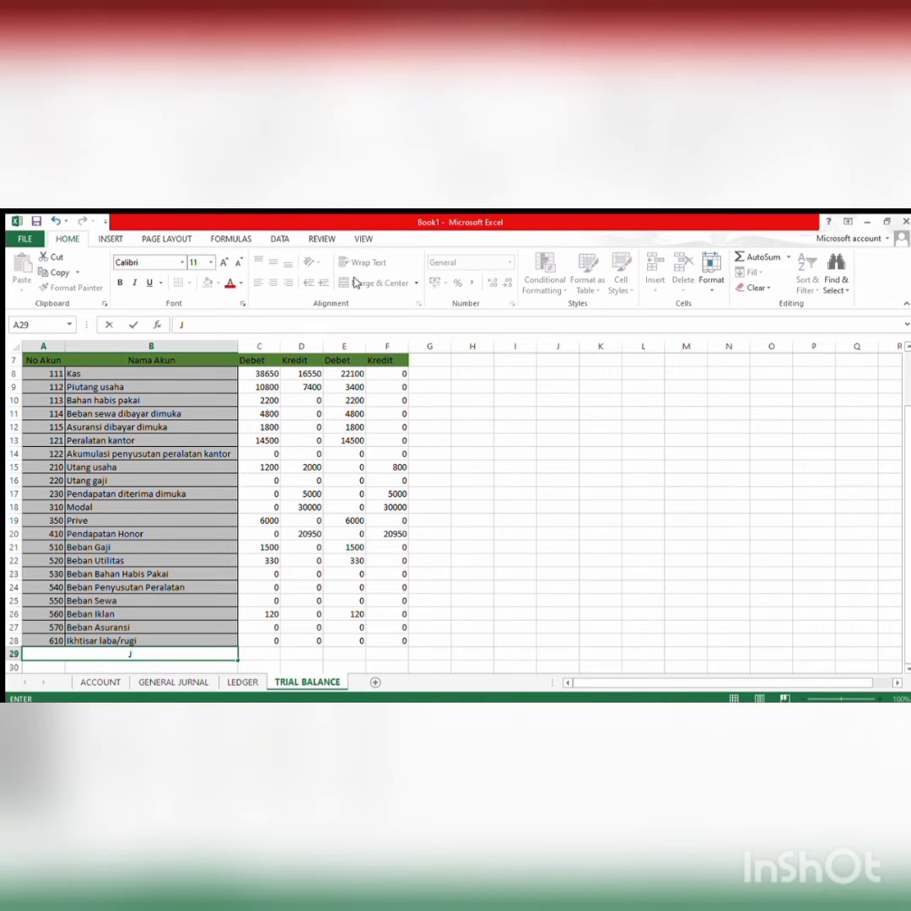
{"action": "type", "text": "umlah"}
- Total the Debet and Kredit columns with SUM in the Jumlah row, from C29 across to F29
{"action": "left_click", "coordinate": [269, 654]}
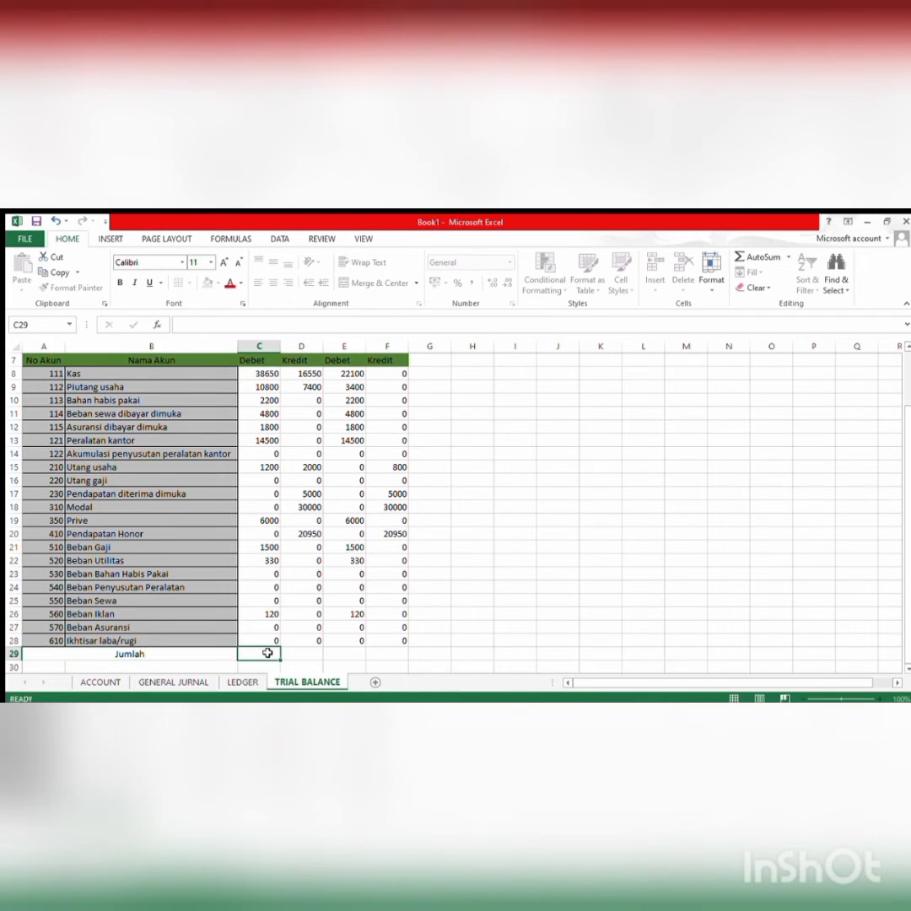
{"action": "type", "text": "=sum"}
{"action": "key", "text": "Tab"}
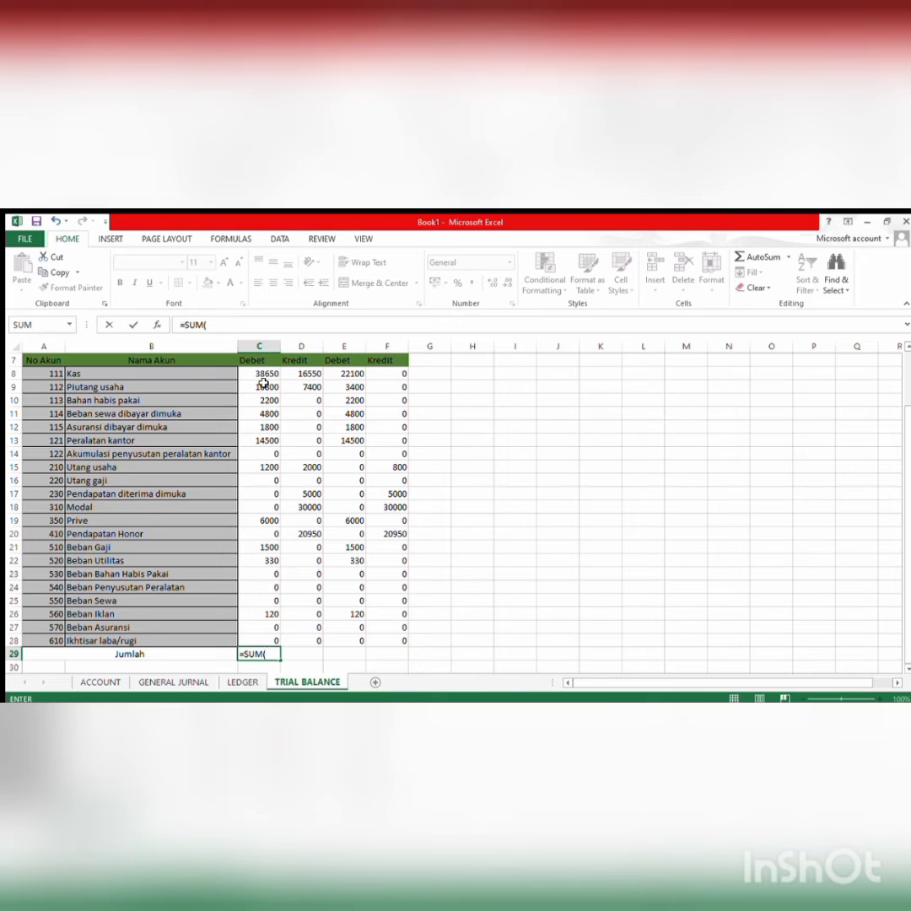
{"action": "left_click_drag", "start_coordinate": [262, 373], "coordinate": [390, 658]}
{"action": "key", "text": "Return"}
{"action": "left_click", "coordinate": [268, 653]}
- Add a new sheet after TRIAL BALANCE and rename it ADJUSTING ENTRIES
{"action": "left_click", "coordinate": [375, 682]}
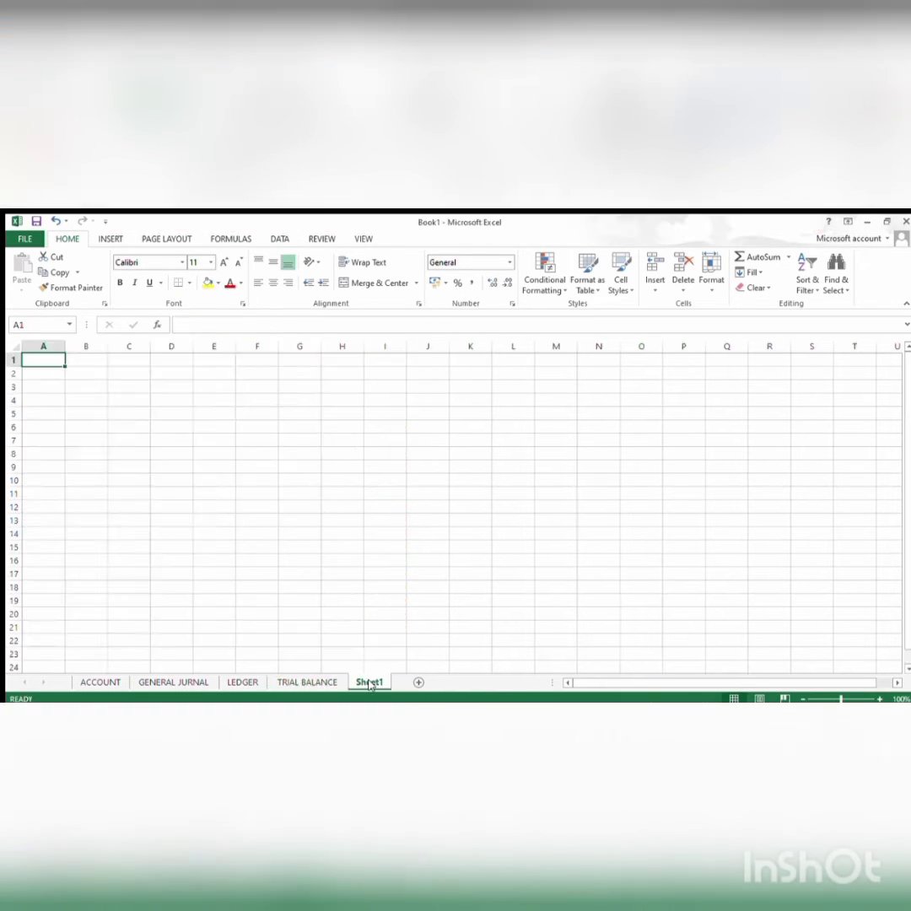
{"action": "left_click", "coordinate": [423, 559]}
{"action": "key", "text": "BackSpace"}
{"action": "type", "text": "A"}
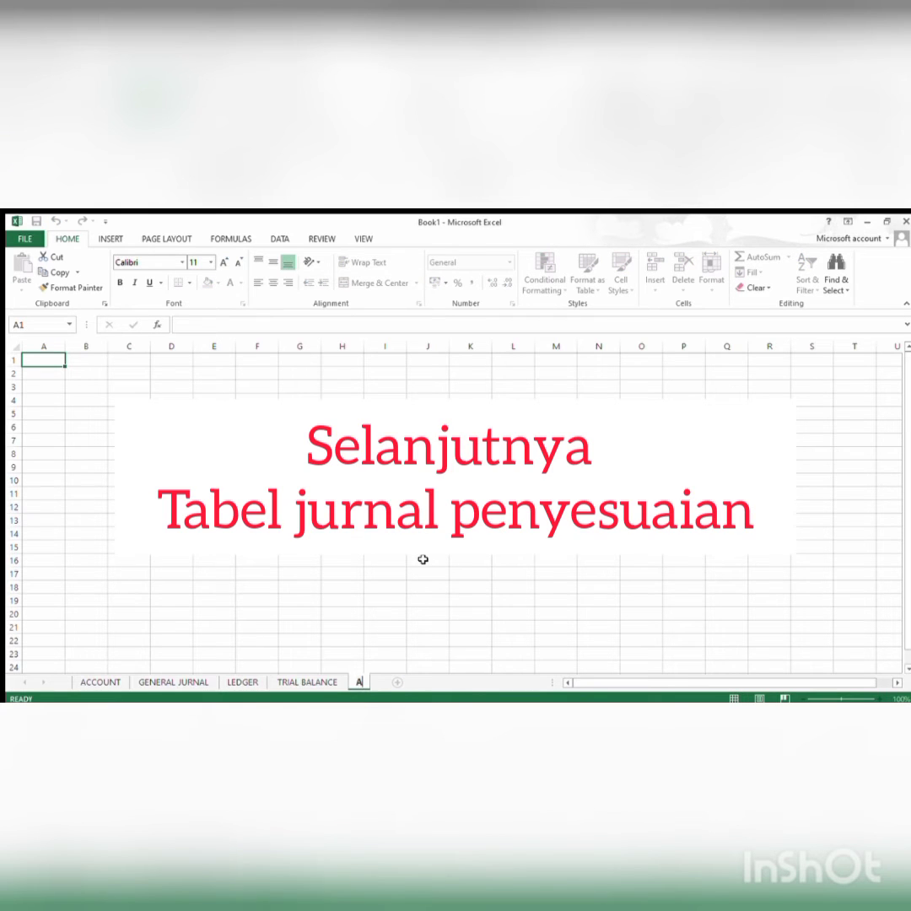
{"action": "type", "text": "DJUSTING"}
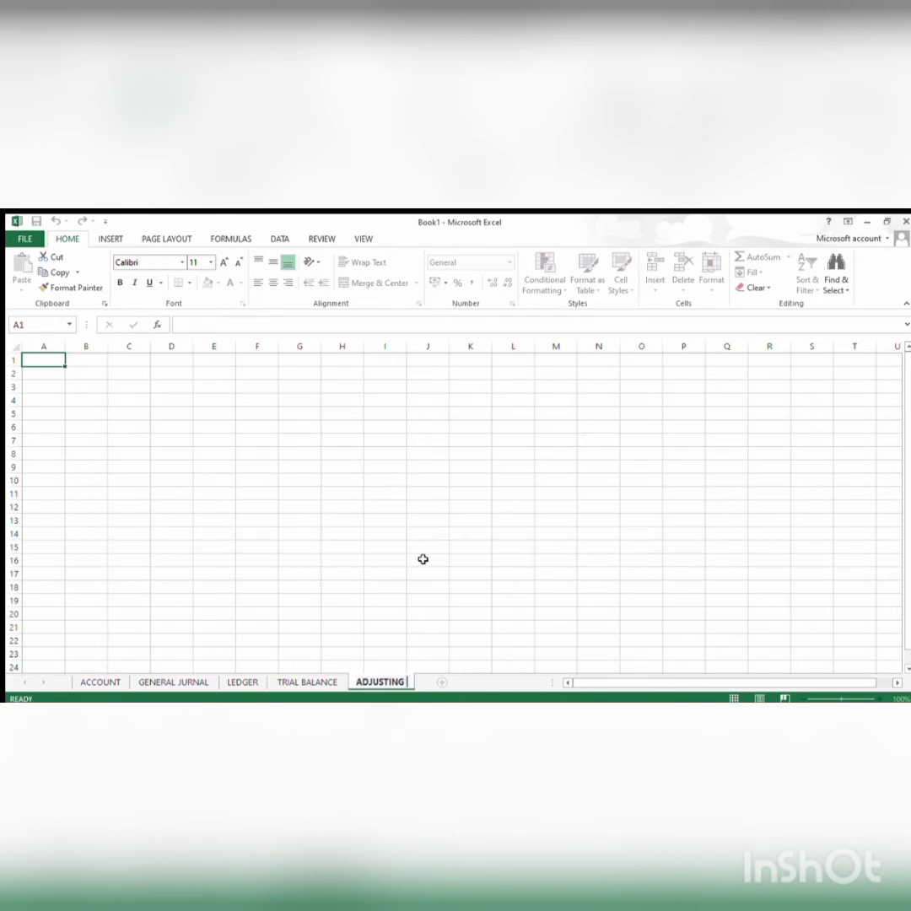
{"action": "type", "text": " ENTRIES"}
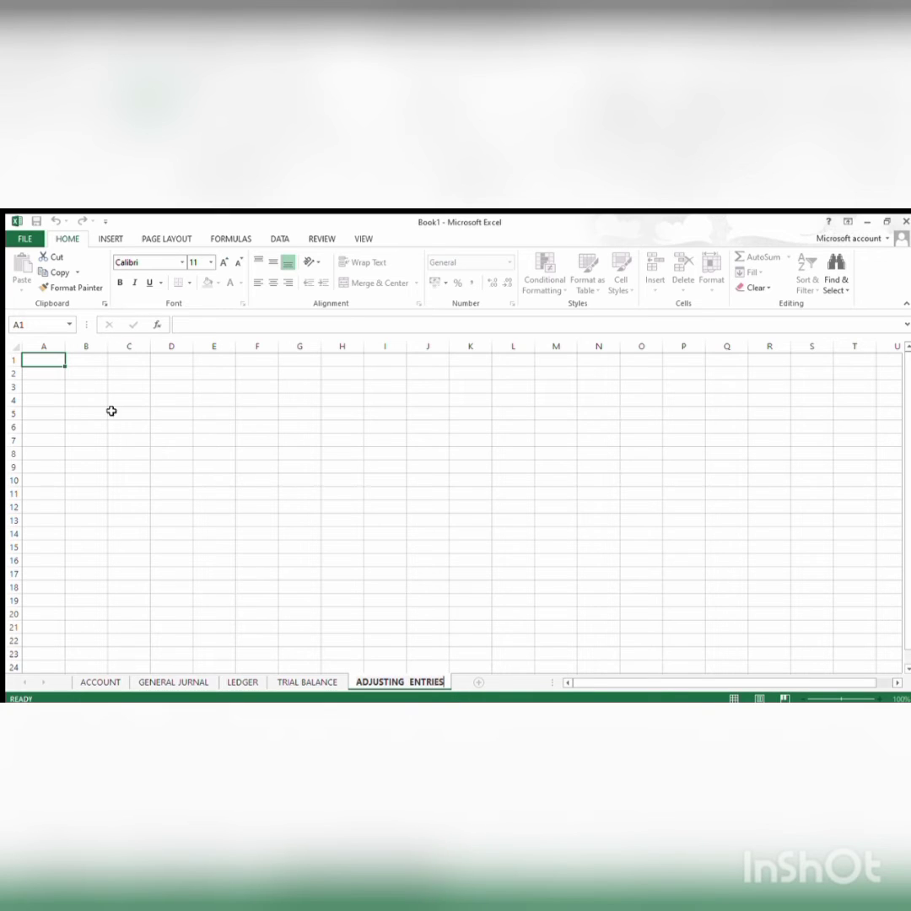
- Add an orange centered heading in A1:F5 reading Kevin Consulting, Jurnal Penyesuaian, Maret 2016 and (Dalam Ribuan)
{"action": "left_click", "coordinate": [49, 360]}
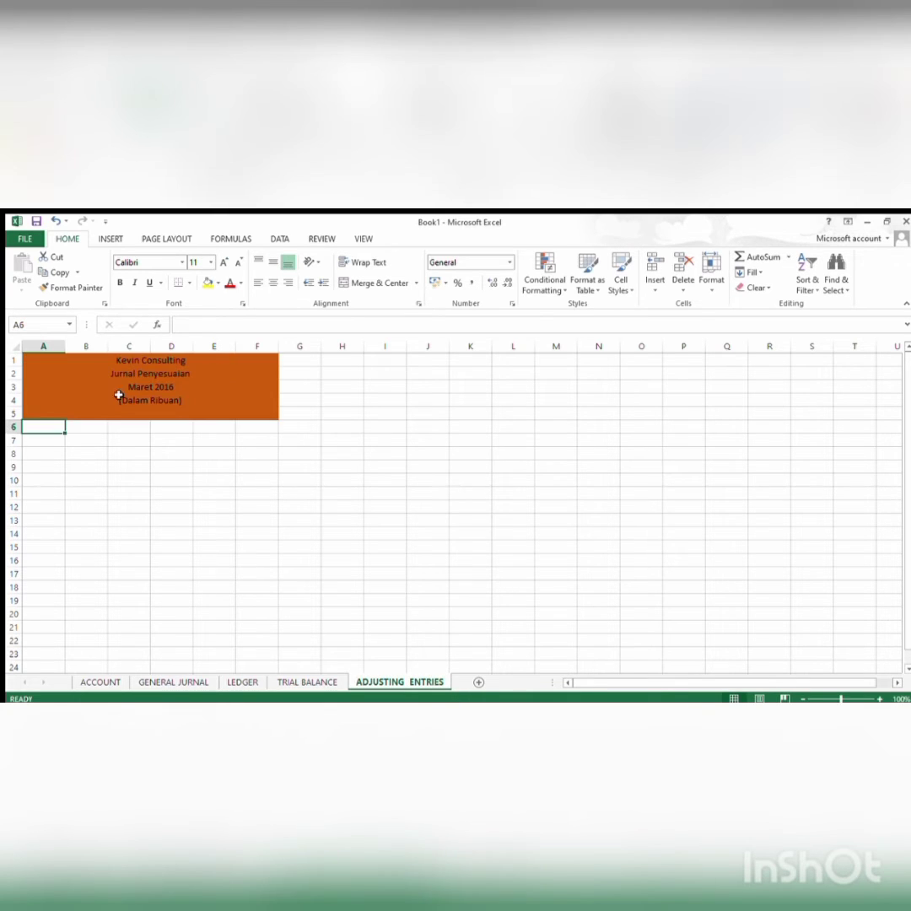
{"action": "left_click", "coordinate": [119, 395]}
- Enter the headings Tanggal, No.Bukti, Nama Akun, No Akun, Debet and Kredit in A6:F6 and fill the row green
{"action": "left_click", "coordinate": [43, 429]}
{"action": "type", "text": "Tanggal"}
{"action": "key", "text": "Tab"}
{"action": "type", "text": "n"}
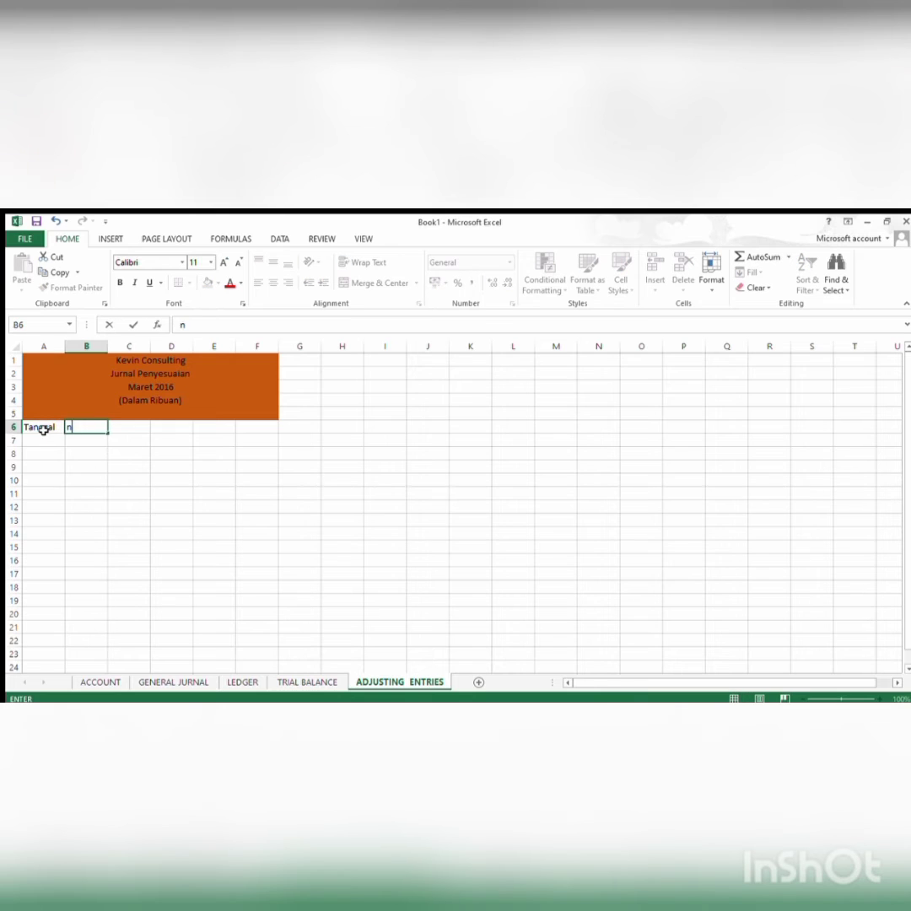
{"action": "type", "text": "o.Bukti"}
{"action": "key", "text": "Tab"}
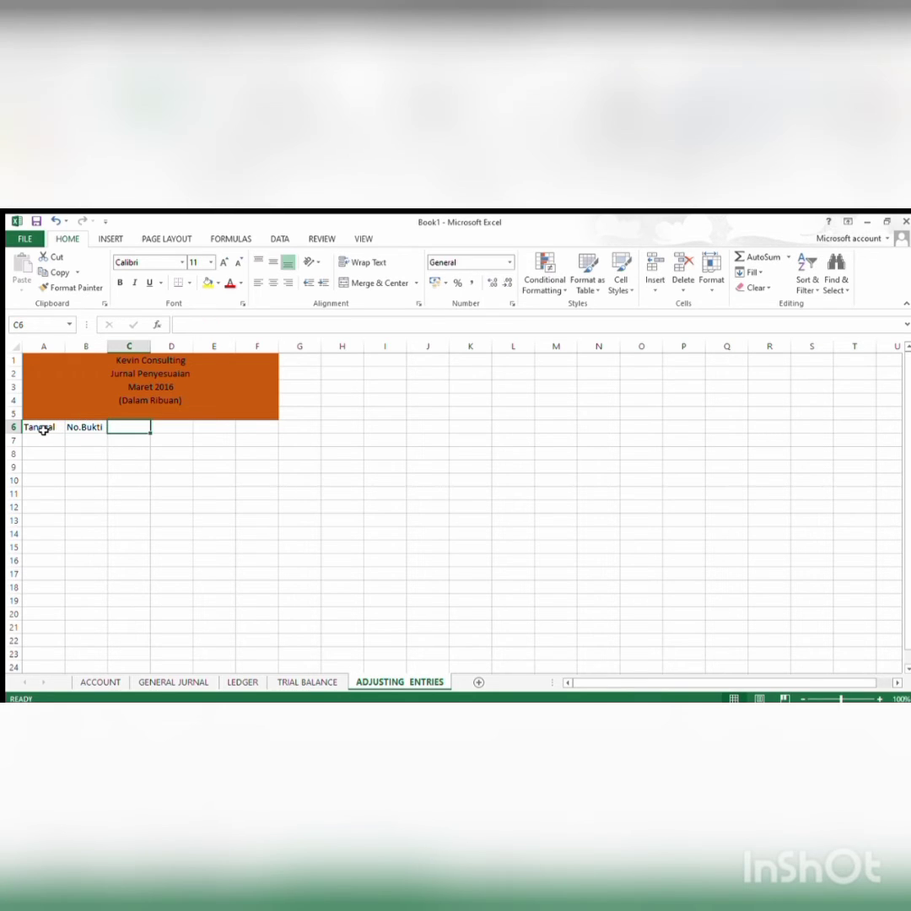
{"action": "type", "text": "Nama Akun"}
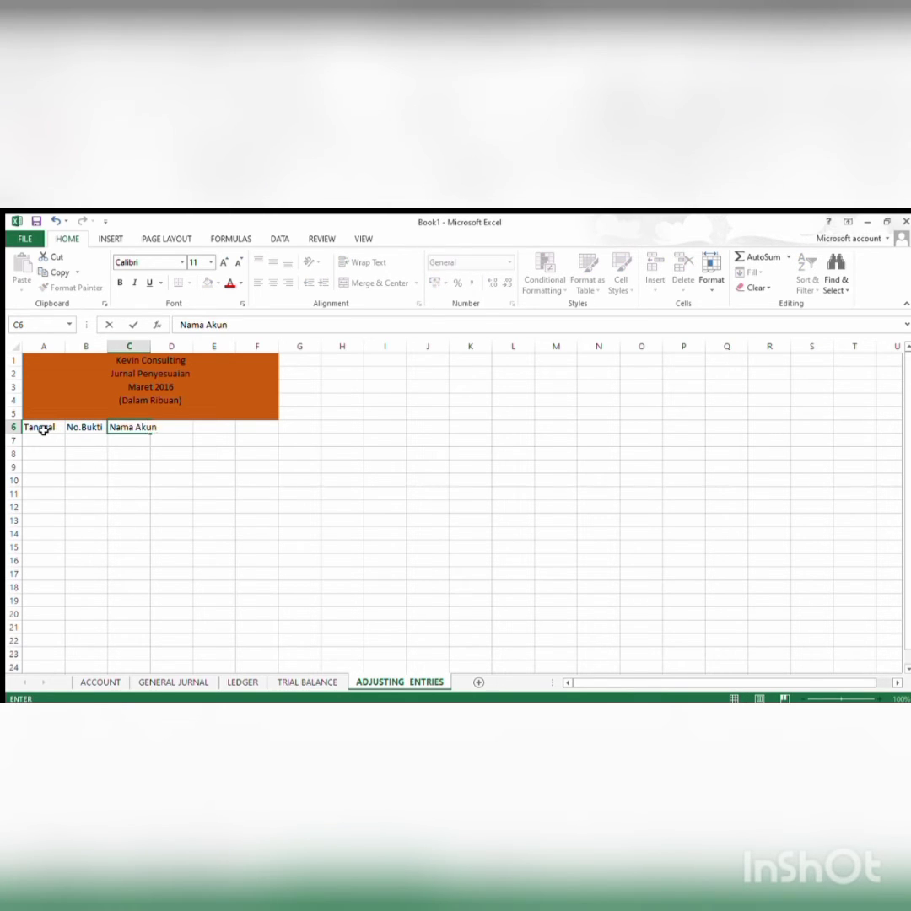
{"action": "key", "text": "Tab"}
{"action": "type", "text": "No"}
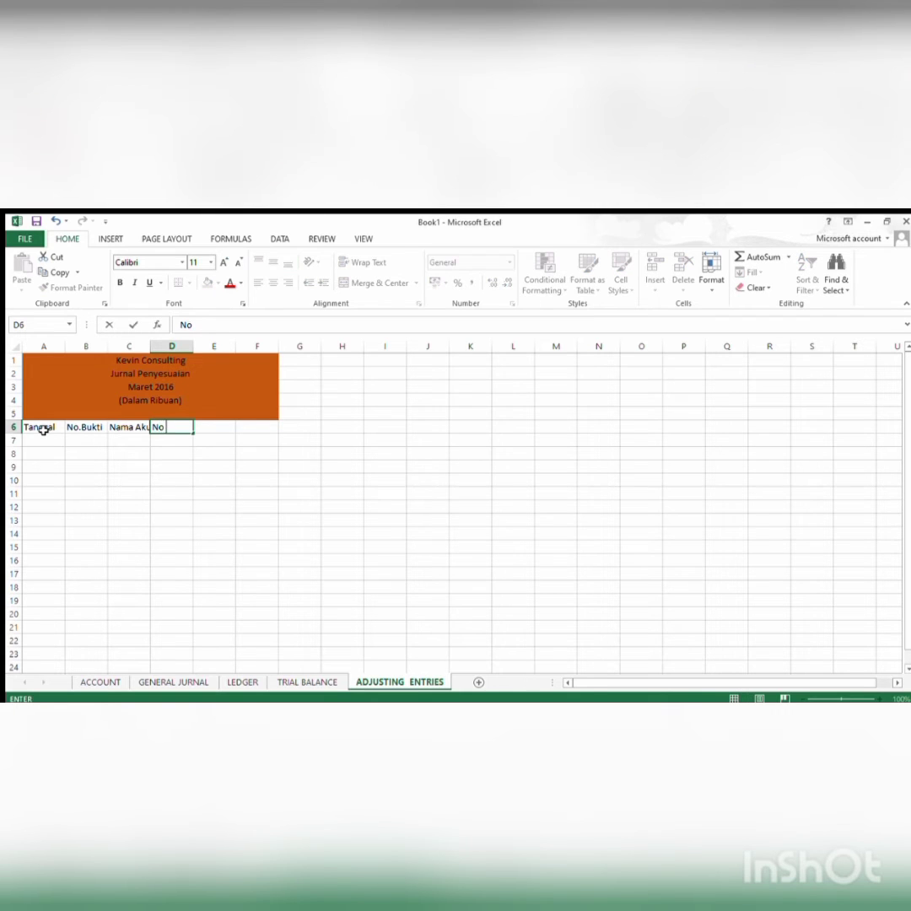
{"action": "type", "text": " Akun"}
{"action": "key", "text": "Tab"}
{"action": "type", "text": "Debet"}
{"action": "key", "text": "Tab"}
{"action": "type", "text": "Kredit"}
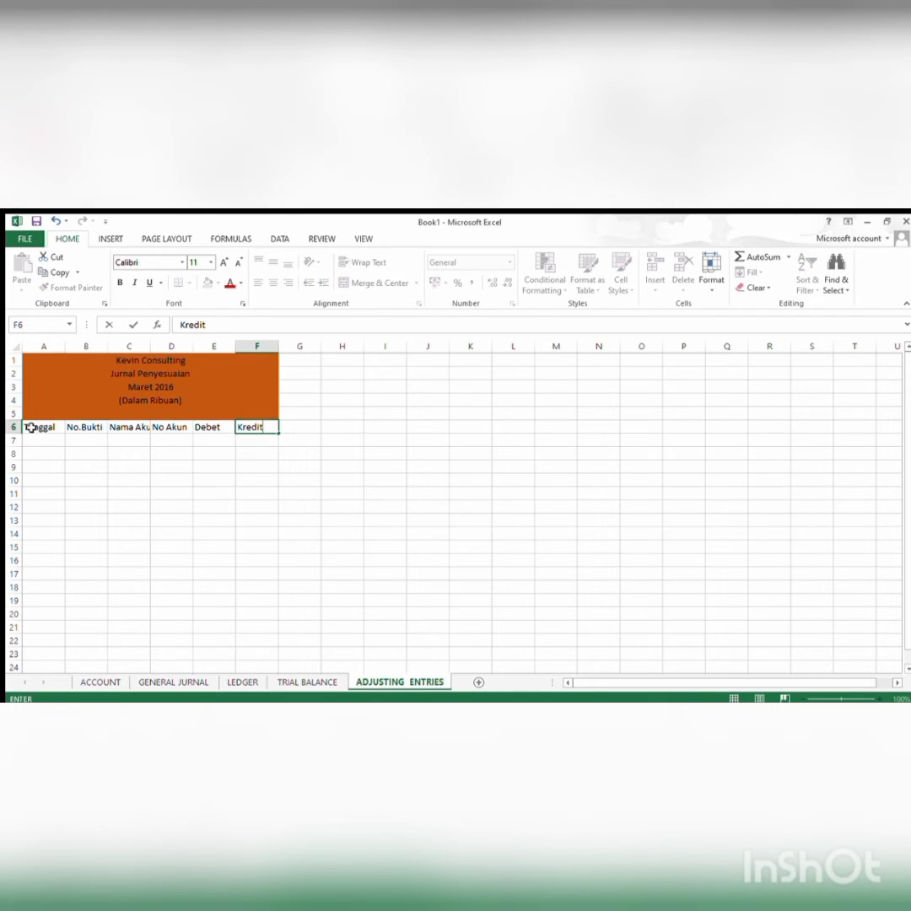
{"action": "left_click_drag", "start_coordinate": [30, 428], "coordinate": [257, 427]}
{"action": "left_click", "coordinate": [207, 283]}
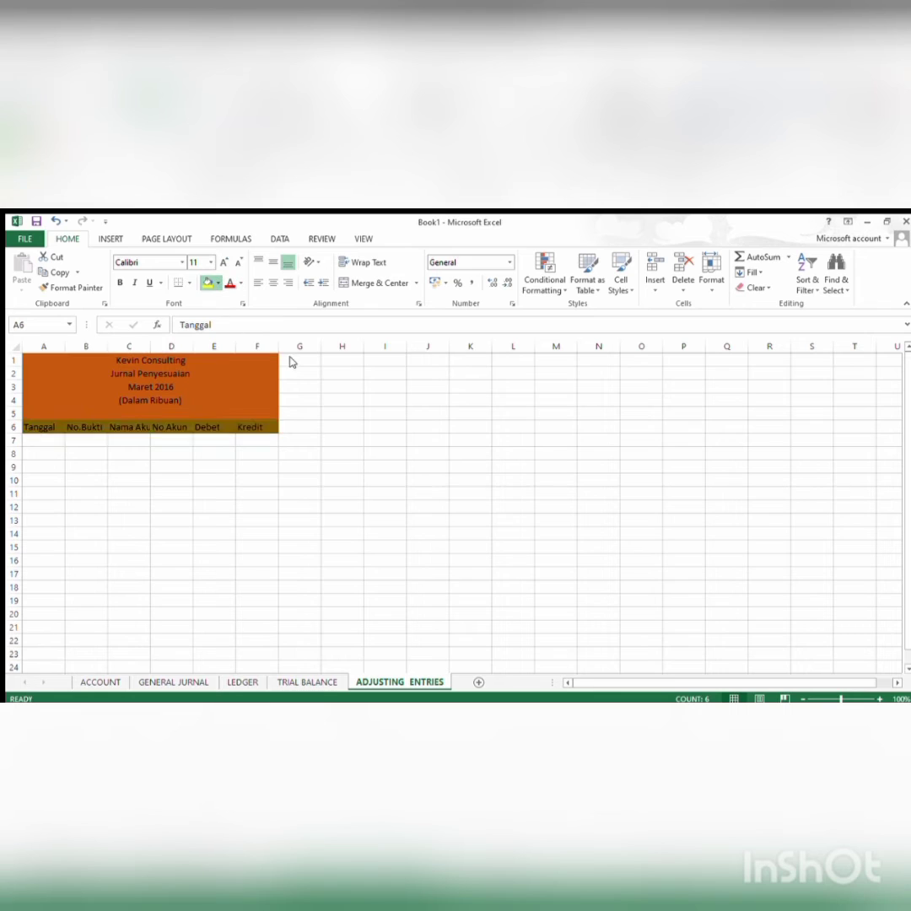
- Enter the date 31-Mar-16 and document number 1/AJP/III/16 in row 7, and widen the Nama Akun column
{"action": "left_click", "coordinate": [54, 442]}
{"action": "type", "text": "31-ma"}
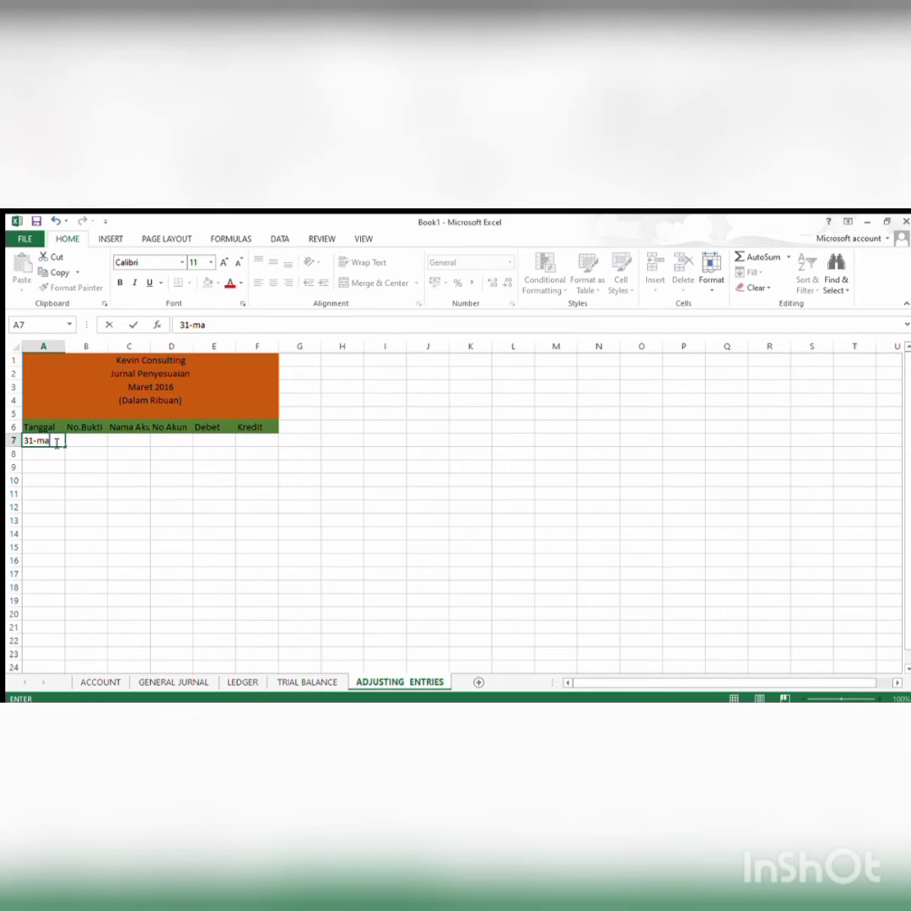
{"action": "type", "text": "r-16"}
{"action": "left_click", "coordinate": [76, 440]}
{"action": "type", "text": "1/AJP/III/16"}
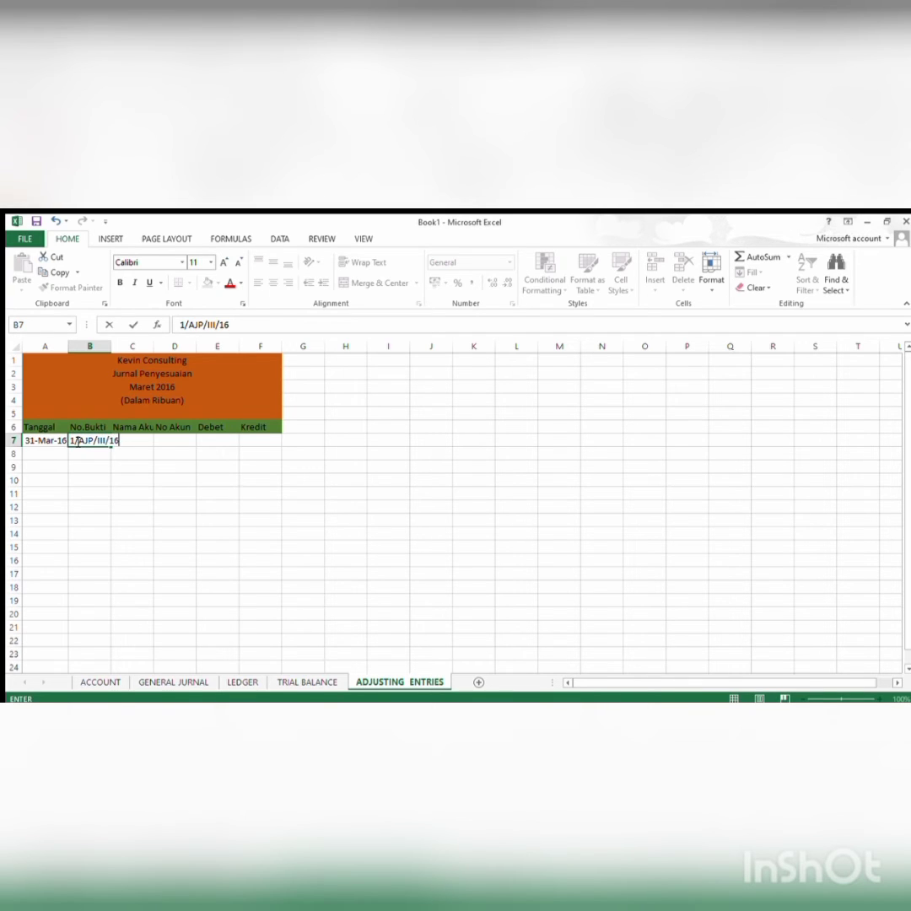
{"action": "key", "text": "Tab"}
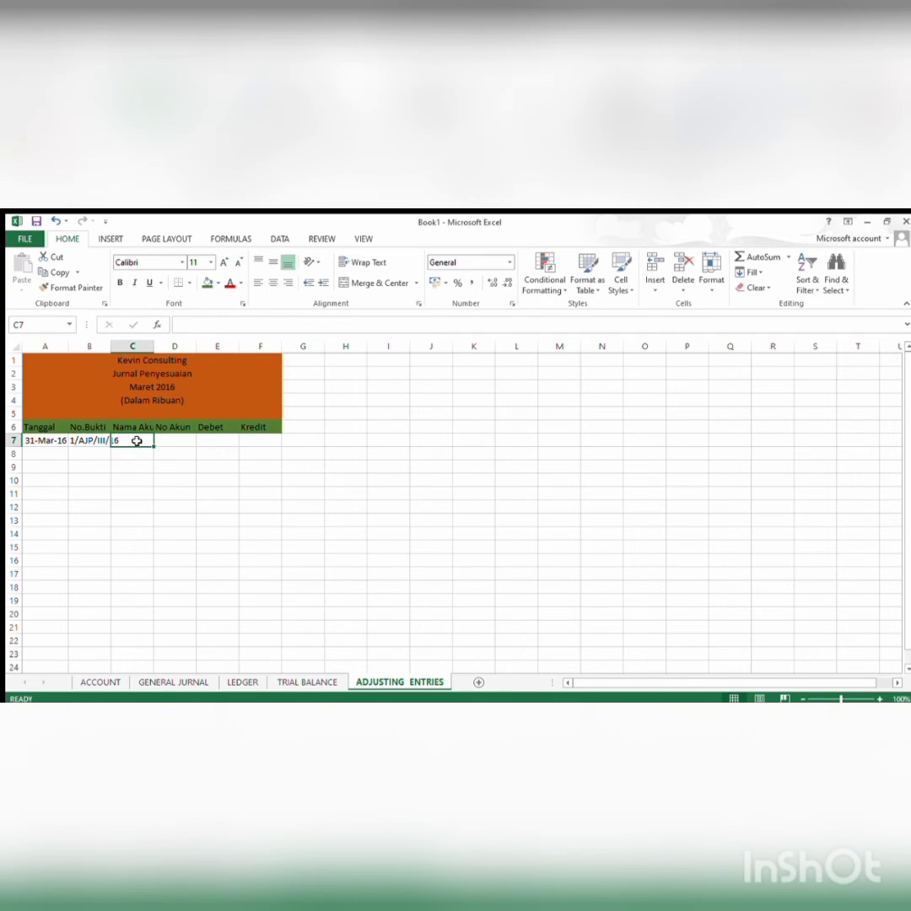
{"action": "left_click", "coordinate": [180, 442]}
{"action": "left_click_drag", "start_coordinate": [154, 348], "coordinate": [164, 348]}
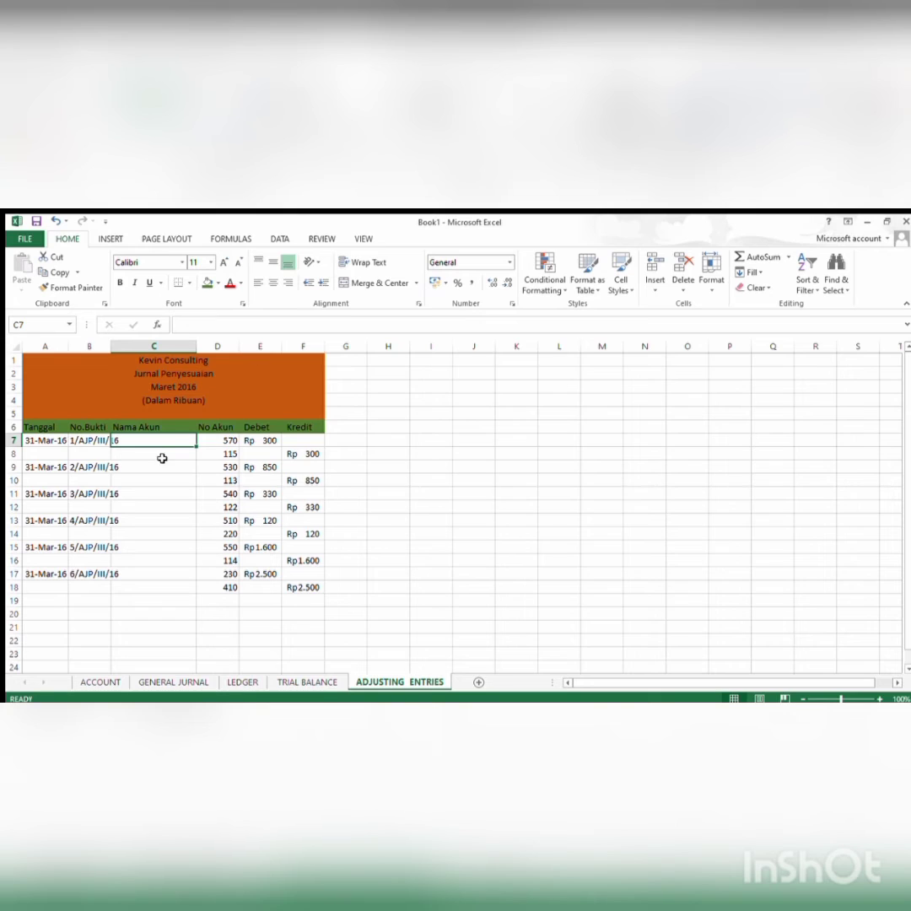
- Look up the account names with =VLOOKUP(D7;Akun;2;0) in C7 and copy the formula down to C18
{"action": "type", "text": "=vl"}
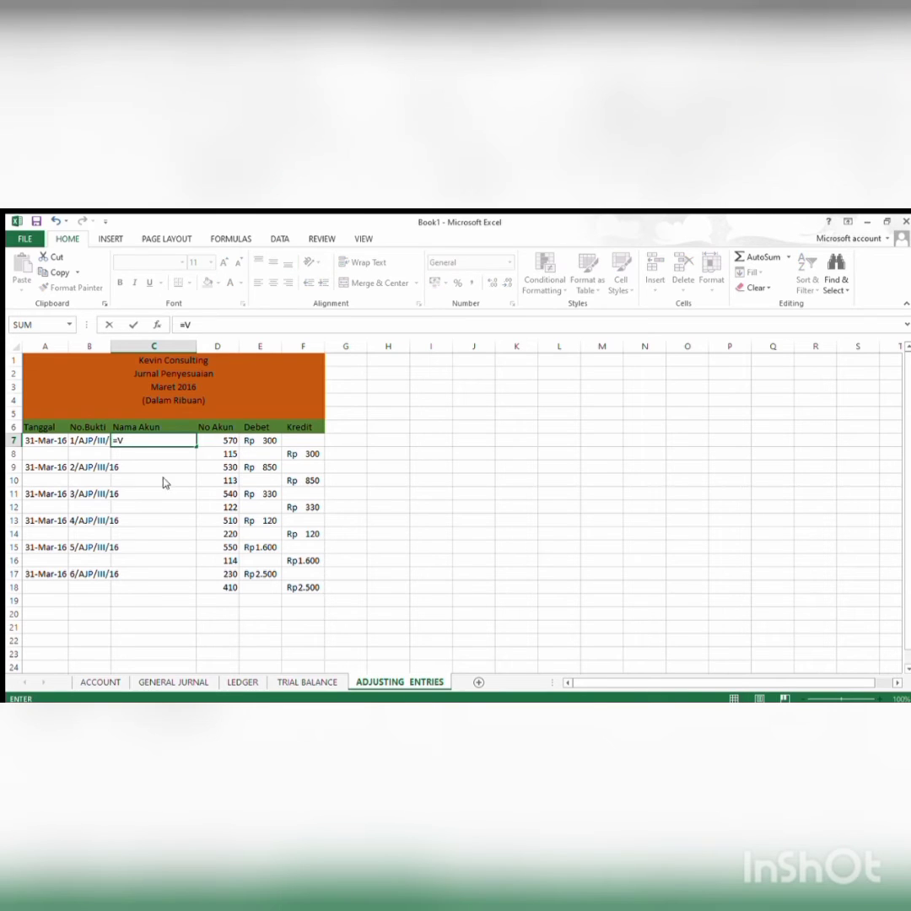
{"action": "key", "text": "Tab"}
{"action": "left_click", "coordinate": [219, 445]}
{"action": "type", "text": ";Akun;2;0)"}
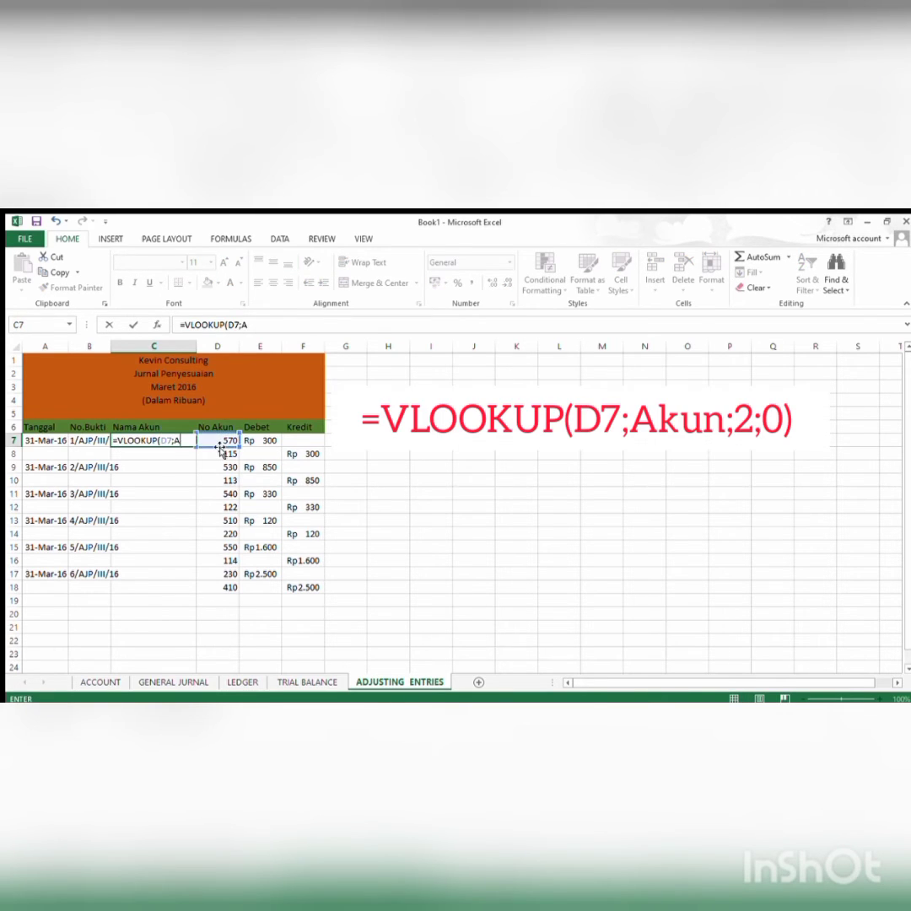
{"action": "key", "text": "Return"}
{"action": "left_click", "coordinate": [186, 446]}
{"action": "left_click_drag", "start_coordinate": [196, 446], "coordinate": [195, 593]}
- Merge and center A19:C19 below the adjusting entries and label it Jumlah
{"action": "left_click_drag", "start_coordinate": [54, 600], "coordinate": [156, 601]}
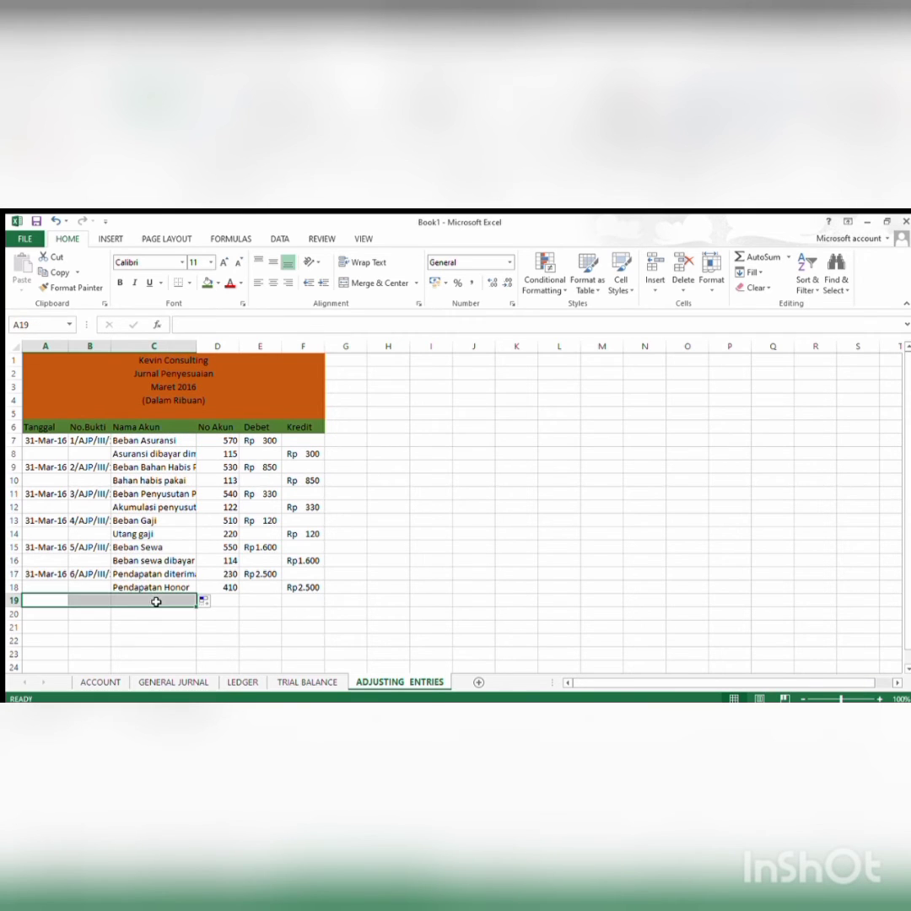
{"action": "left_click", "coordinate": [378, 283]}
{"action": "type", "text": "j"}
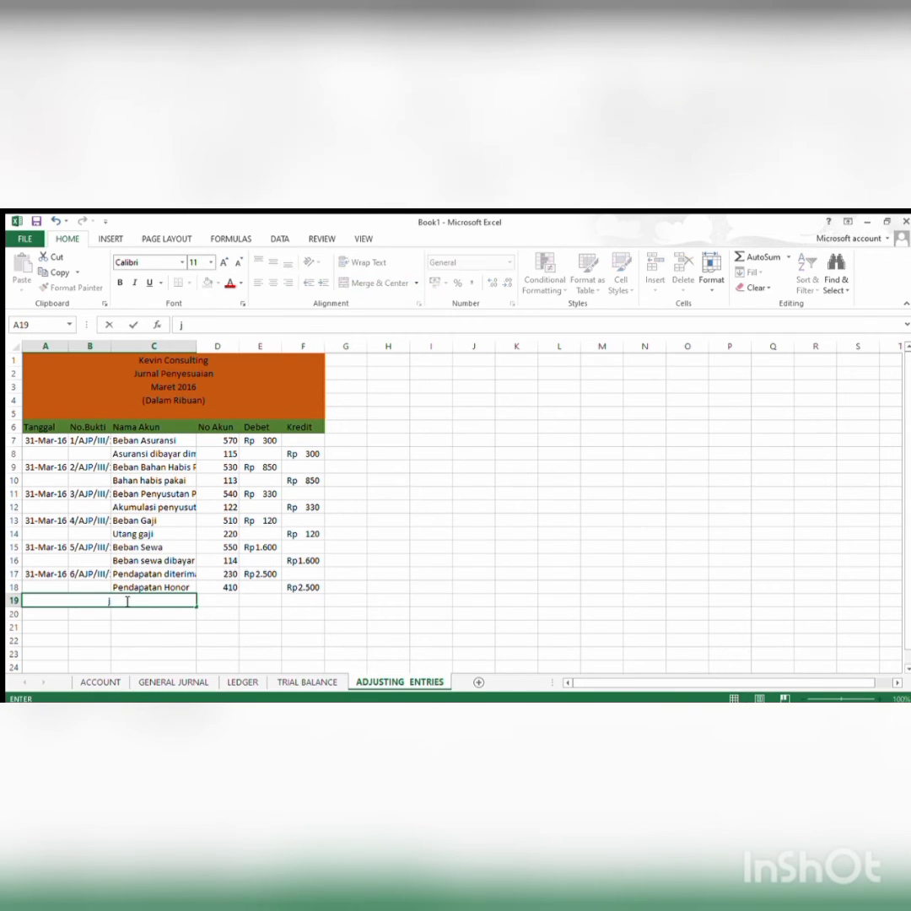
{"action": "type", "text": "umlah"}
- Total the Debet column with SUM in E19 and copy the formula across to the Kredit column in F19
{"action": "left_click", "coordinate": [268, 601]}
{"action": "type", "text": "=su"}
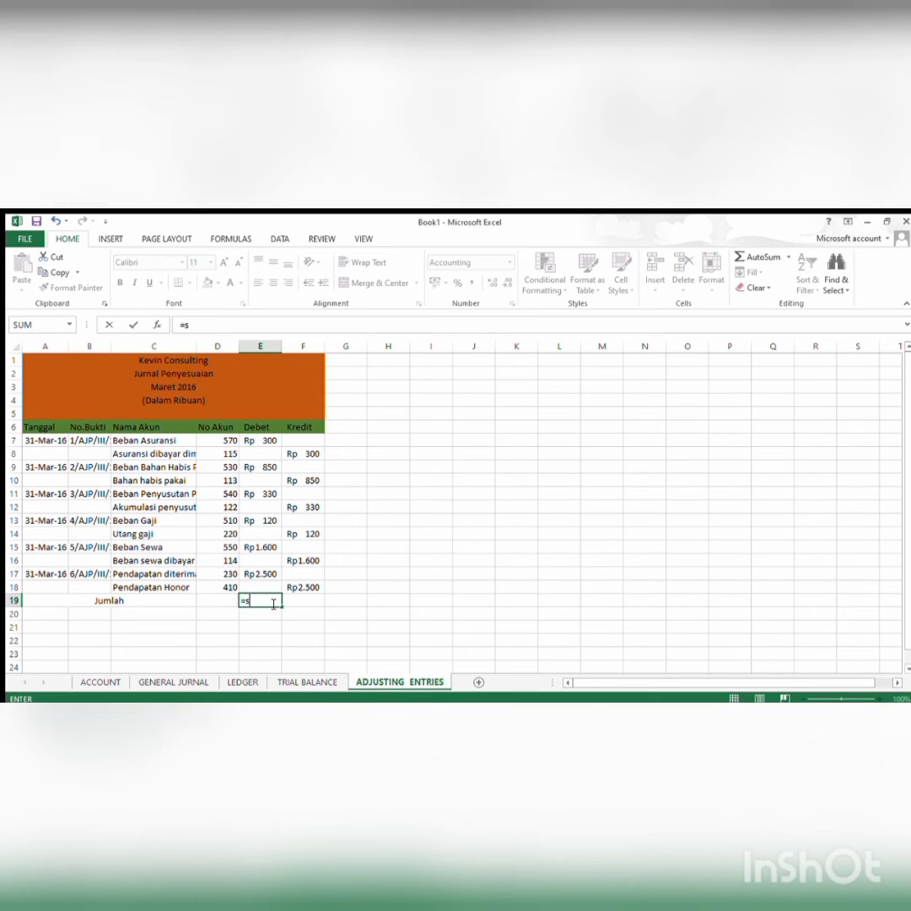
{"action": "type", "text": "m("}
{"action": "left_click_drag", "start_coordinate": [264, 440], "coordinate": [309, 607]}
{"action": "key", "text": "Return"}
{"action": "left_click", "coordinate": [263, 599]}
{"action": "left_click_drag", "start_coordinate": [309, 607], "coordinate": [310, 607]}
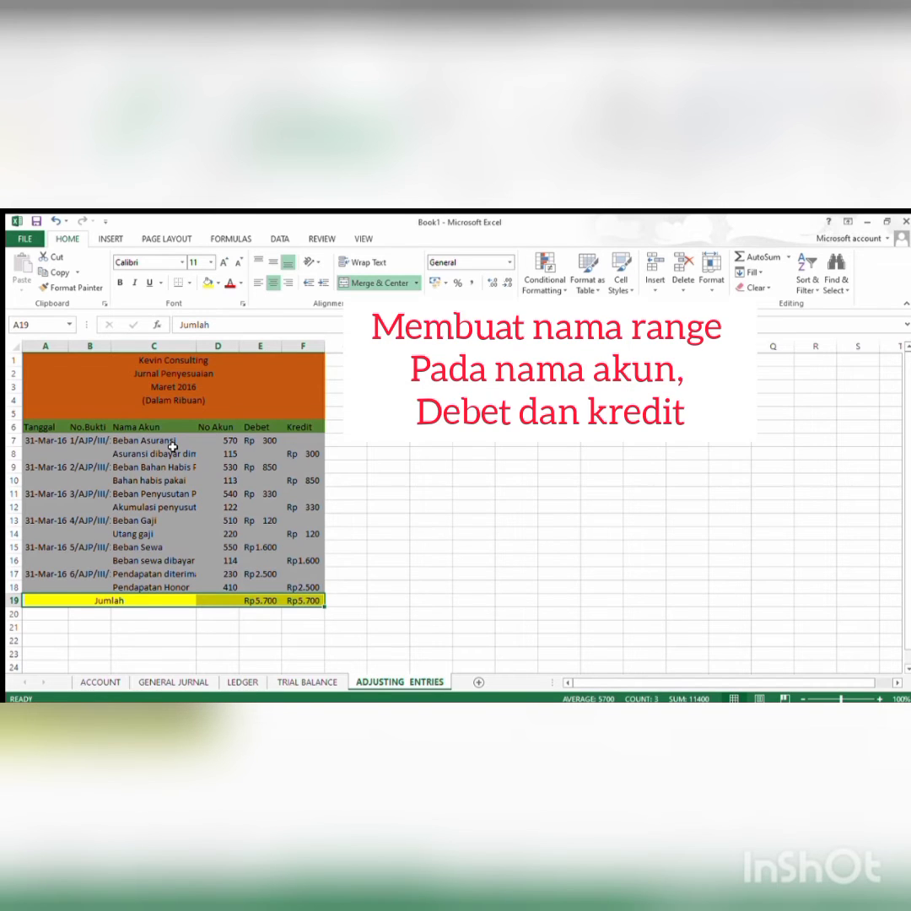
- Name the account name range C7:C18 Akun_Adjusting
{"action": "left_click_drag", "start_coordinate": [173, 440], "coordinate": [184, 588]}
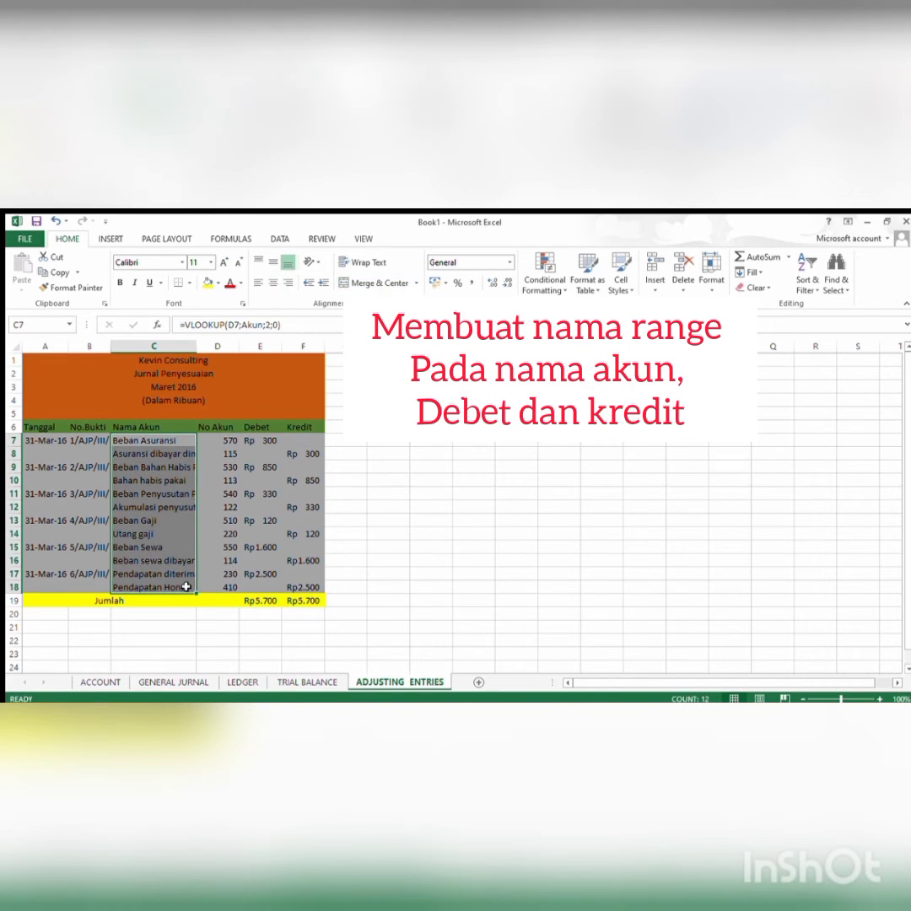
{"action": "left_click", "coordinate": [31, 326]}
{"action": "type", "text": "Akun"}
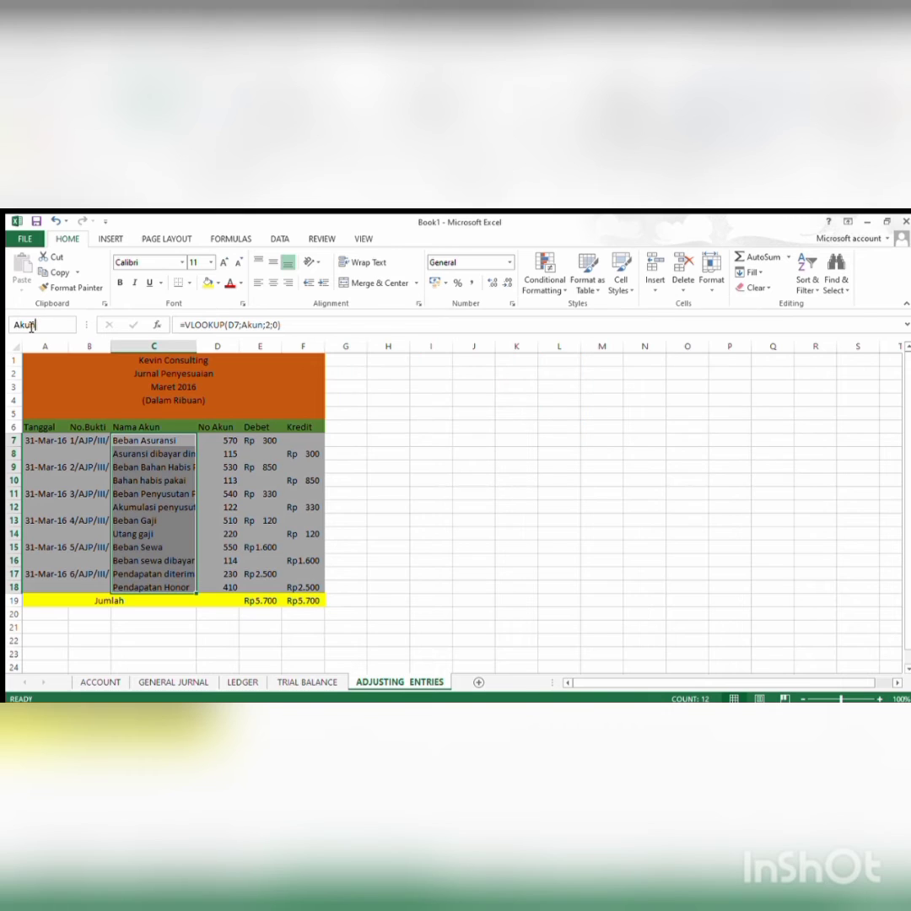
{"action": "type", "text": "_Adju"}
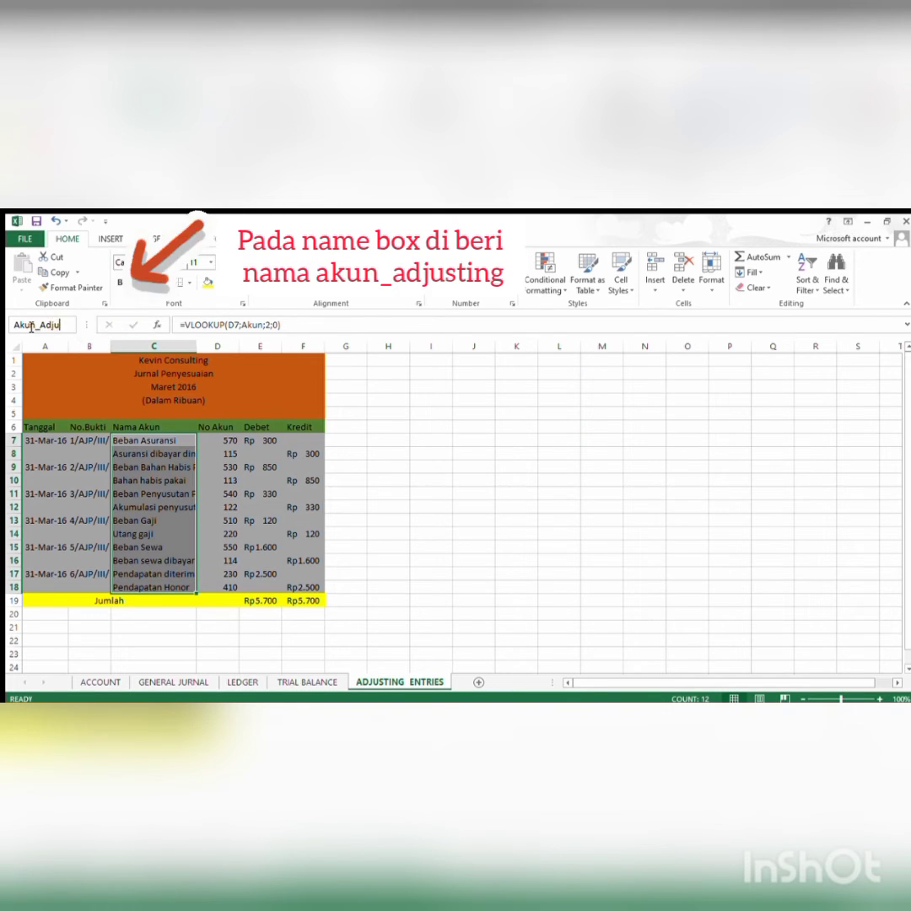
{"action": "type", "text": "sting"}
{"action": "key", "text": "Return"}
- Name the Debet range E7:E17 Debet_Adjusting
{"action": "left_click_drag", "start_coordinate": [256, 441], "coordinate": [262, 575]}
{"action": "left_click", "coordinate": [45, 325]}
{"action": "type", "text": "Debet"}
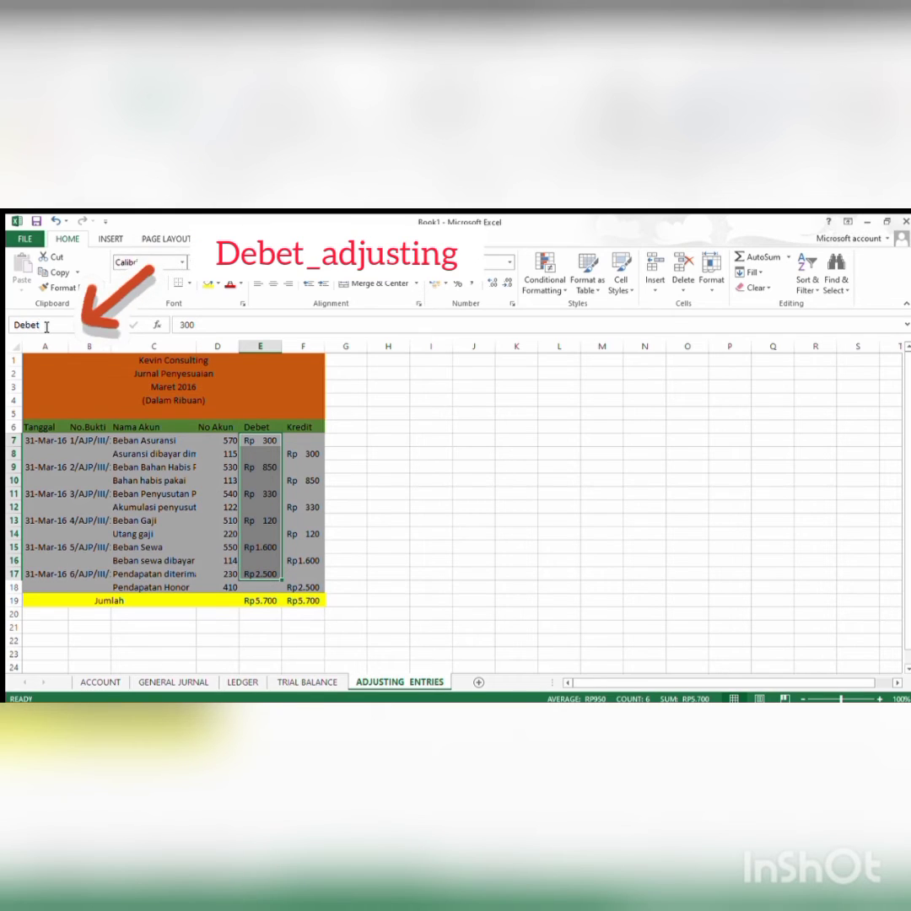
{"action": "type", "text": "_Adjusting"}
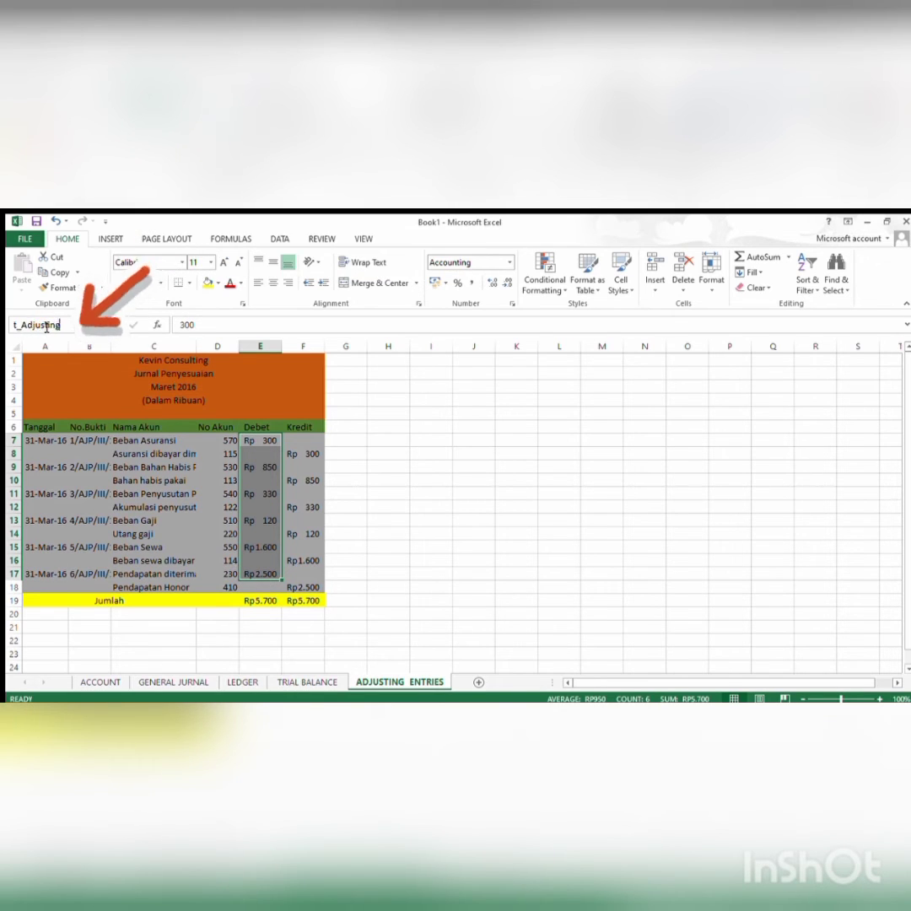
{"action": "key", "text": "Return"}
- Name the Kredit range F7:F18 Kredit_Adjusting
{"action": "left_click_drag", "start_coordinate": [302, 440], "coordinate": [314, 588]}
{"action": "left_click", "coordinate": [40, 326]}
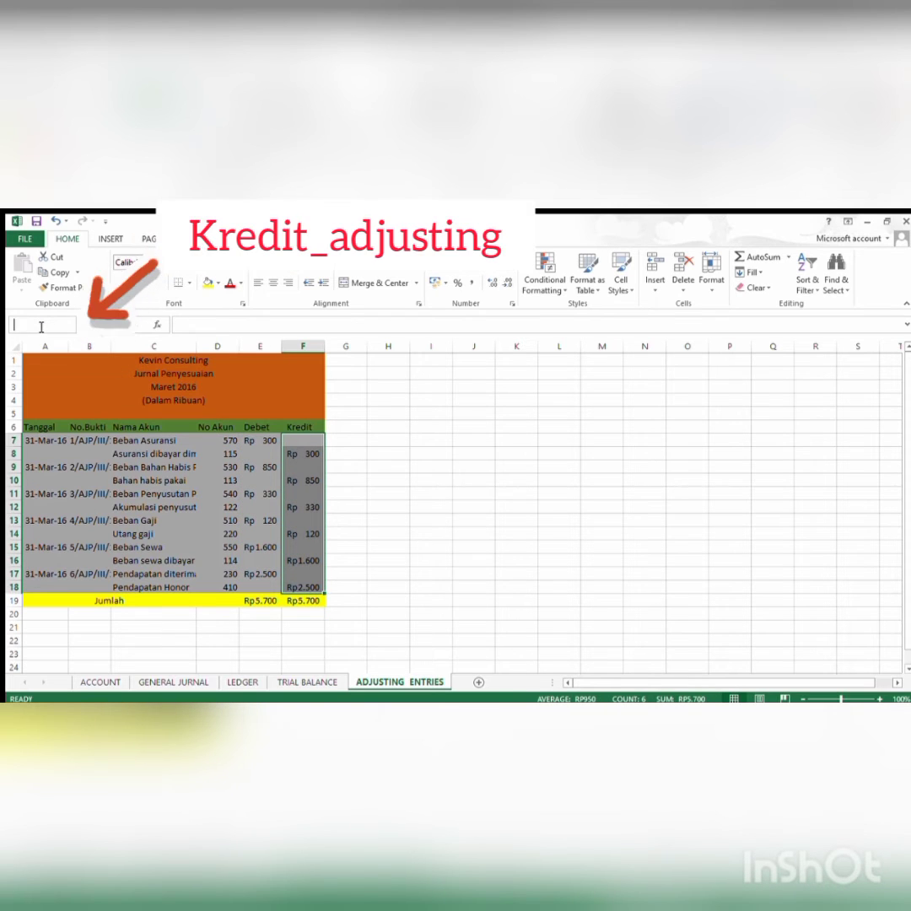
{"action": "type", "text": "Kredit_A"}
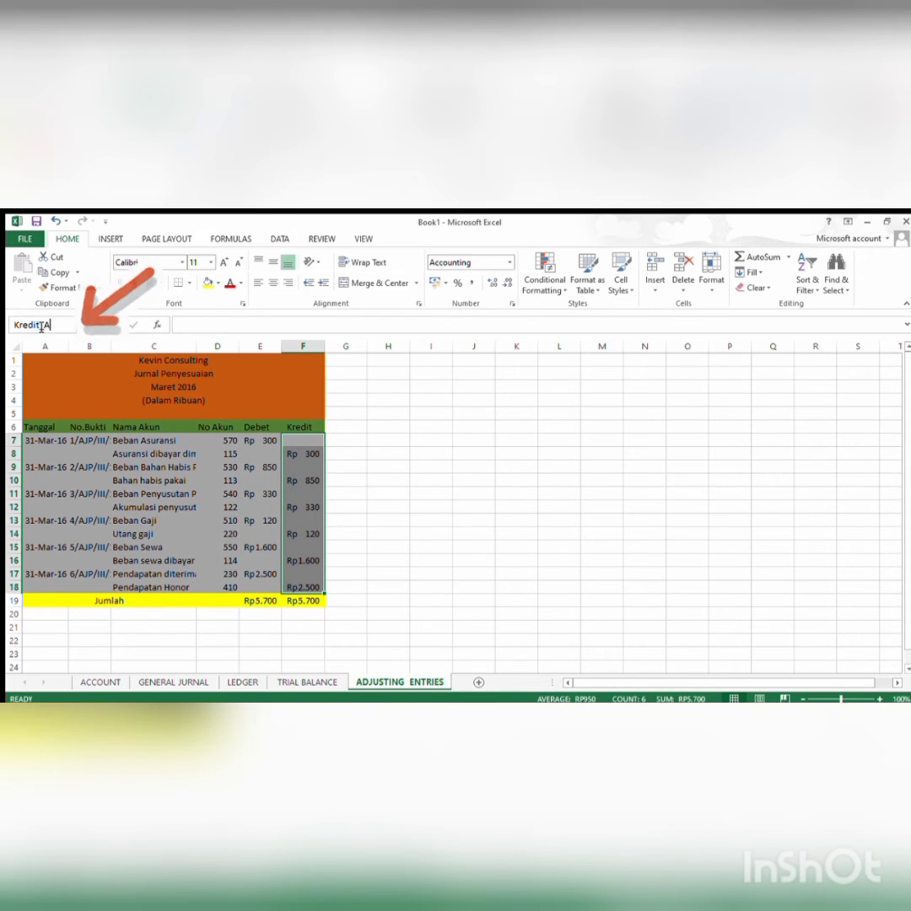
{"action": "type", "text": "djusting"}
{"action": "key", "text": "Return"}
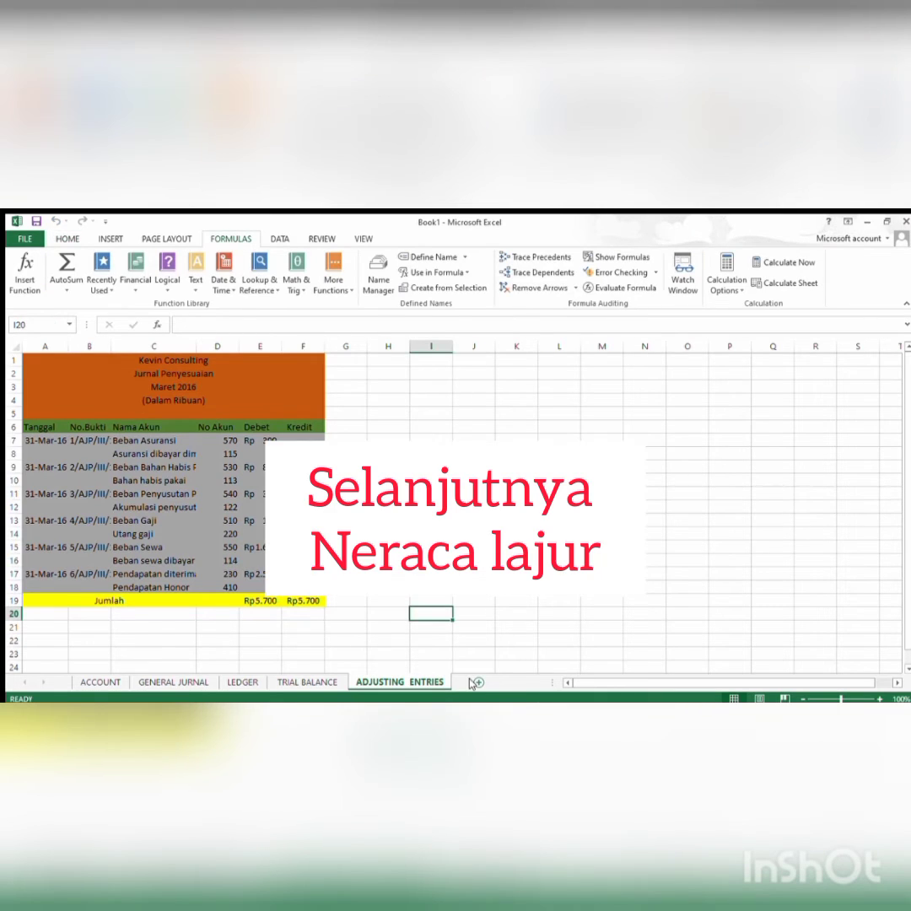
- Add a new sheet after ADJUSTING ENTRIES and rename it WORKSHEET
{"action": "left_click", "coordinate": [476, 682]}
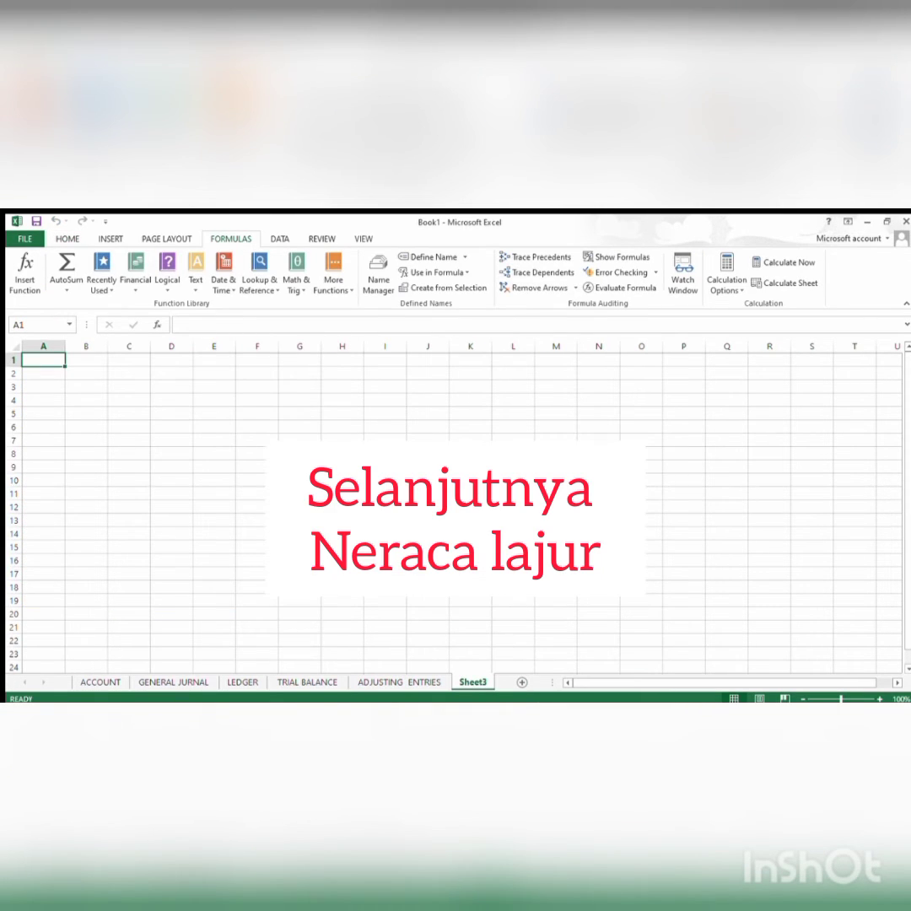
{"action": "double_click", "coordinate": [474, 681]}
{"action": "type", "text": "WORKS"}
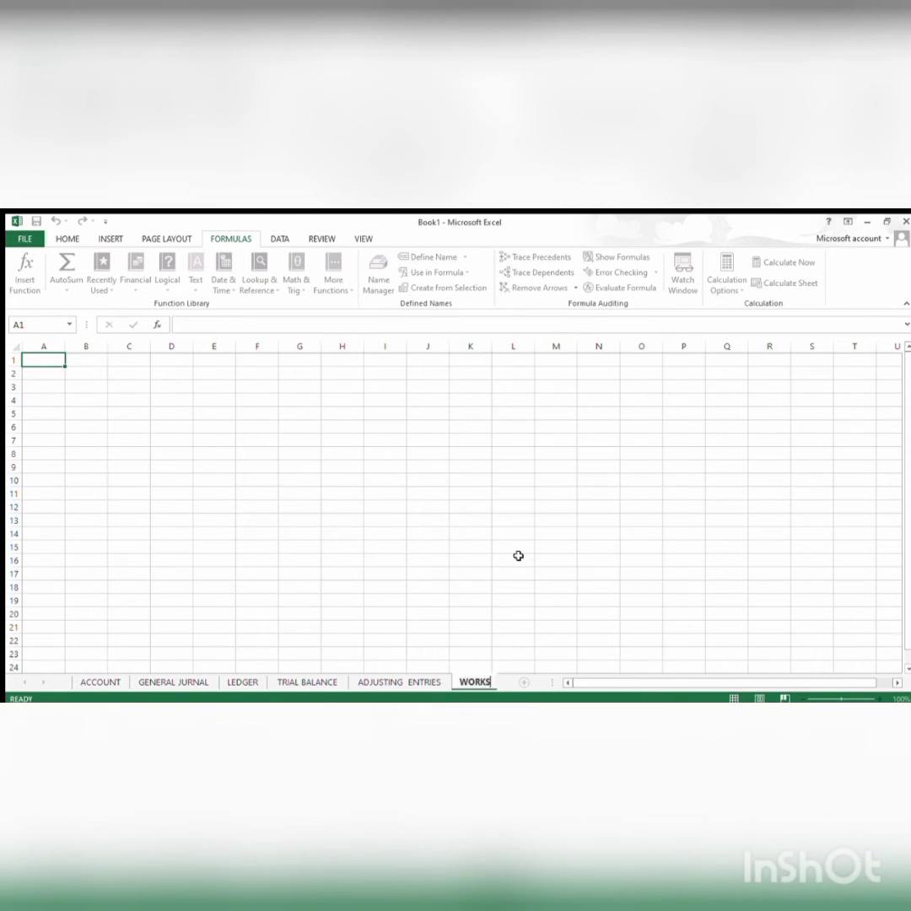
{"action": "type", "text": "HEET"}
{"action": "left_click", "coordinate": [257, 480]}
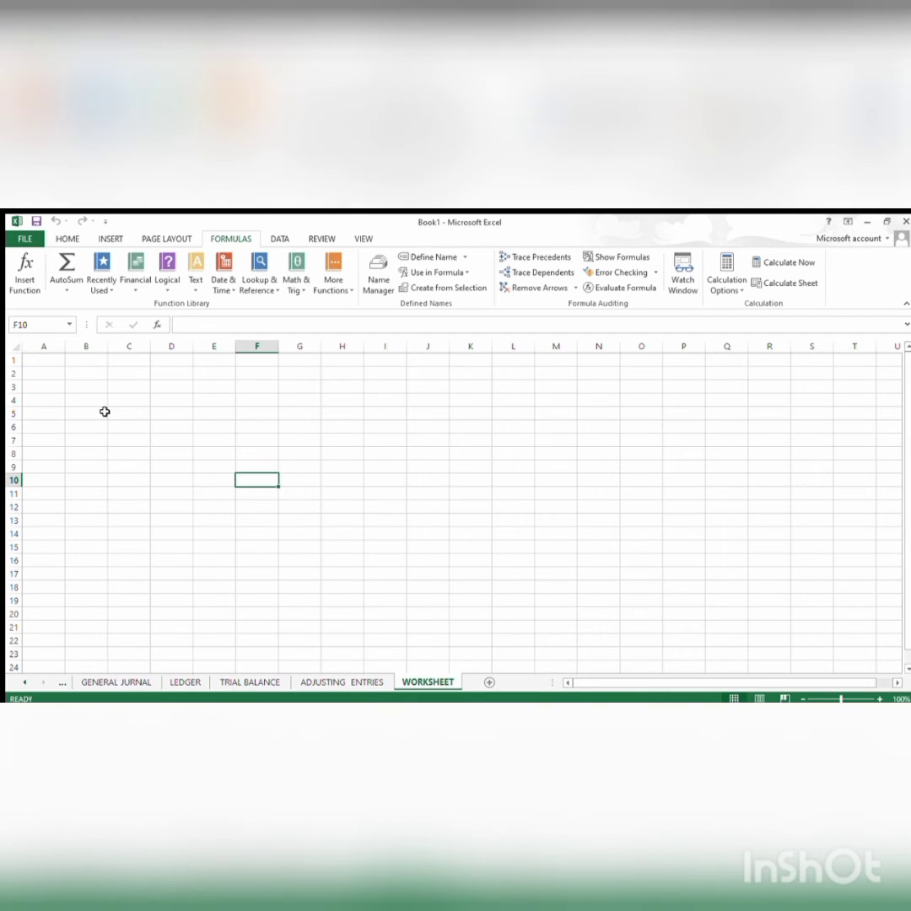
- Copy the account list A1:B22 from the ACCOUNT sheet into WORKSHEET starting at A7, and widen column B to fit the account names
{"action": "left_click", "coordinate": [38, 364]}
{"action": "left_click", "coordinate": [37, 428]}
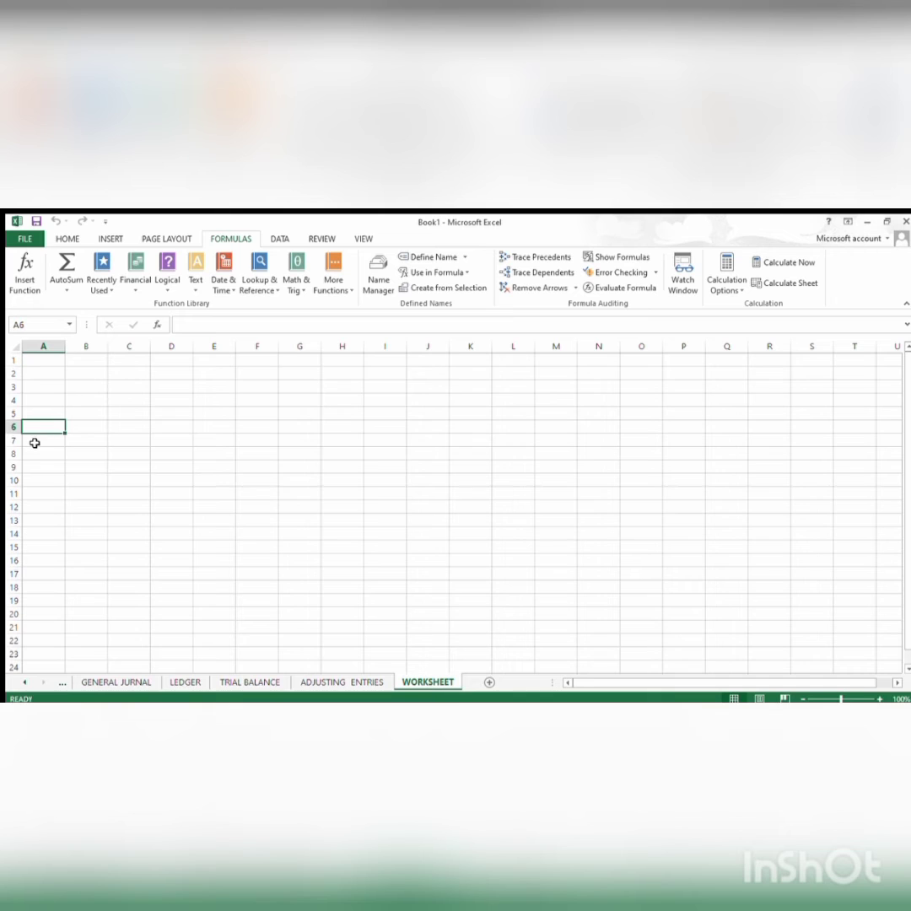
{"action": "left_click", "coordinate": [23, 684]}
{"action": "left_click", "coordinate": [98, 682]}
{"action": "left_click_drag", "start_coordinate": [55, 369], "coordinate": [168, 641]}
{"action": "left_click", "coordinate": [67, 239]}
{"action": "left_click", "coordinate": [57, 272]}
{"action": "left_click", "coordinate": [482, 682]}
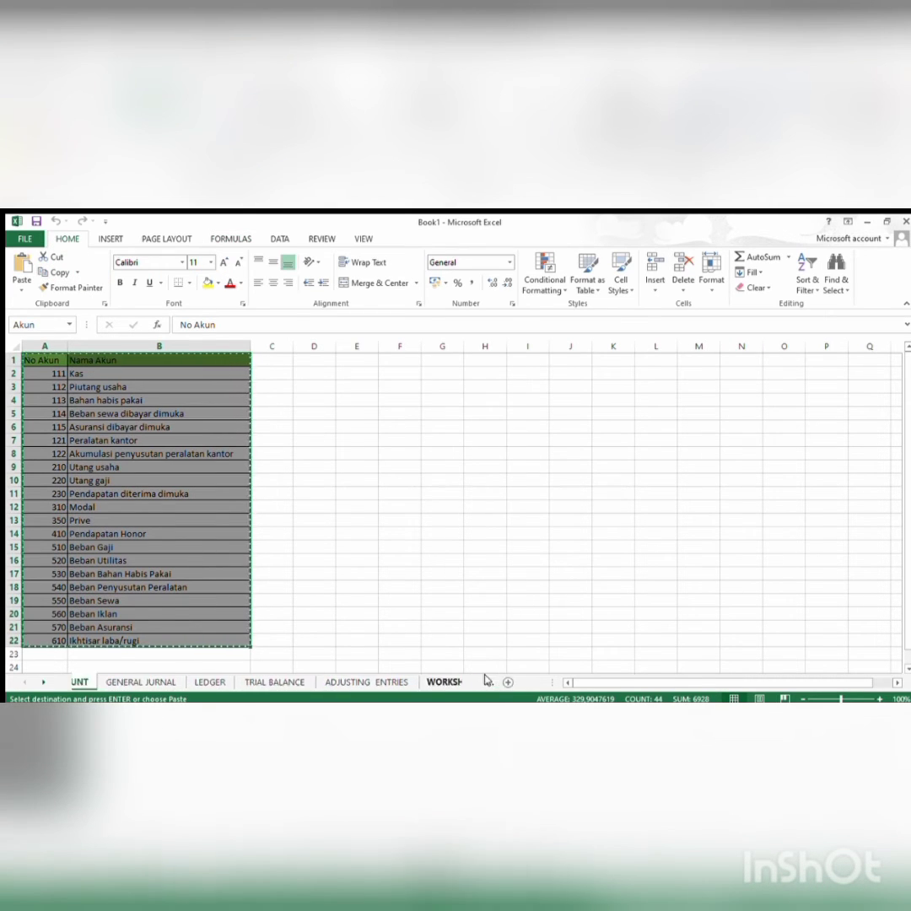
{"action": "left_click", "coordinate": [46, 439]}
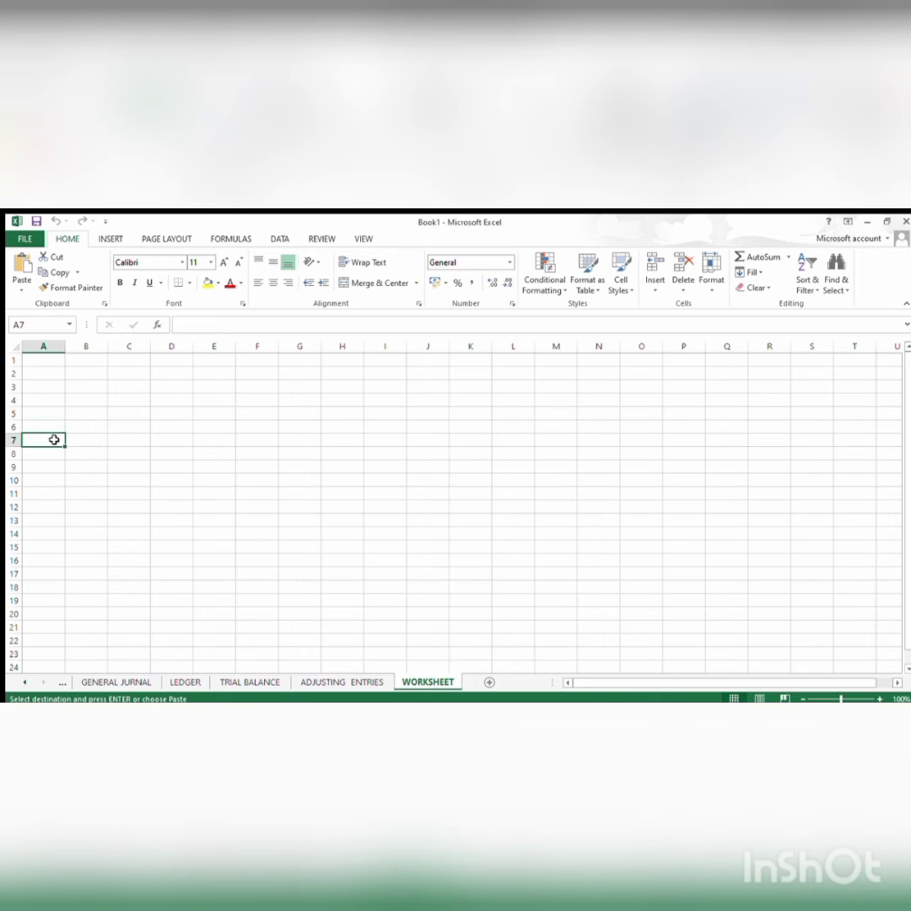
{"action": "key", "text": "ctrl+v"}
{"action": "left_click_drag", "start_coordinate": [108, 346], "coordinate": [239, 396]}
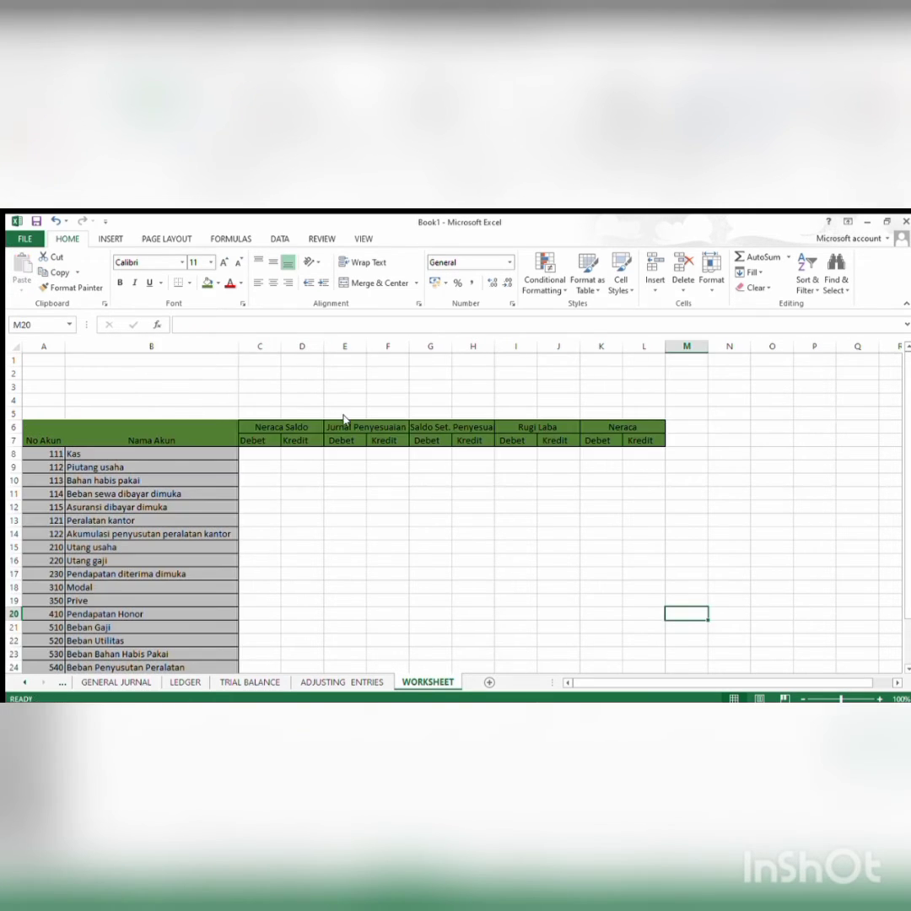
- Copy the balances E8:F28 from TRIAL BALANCE into the WORKSHEET Neraca Saldo columns starting at C8, keeping the Rp number format without the fill
{"action": "left_click", "coordinate": [231, 434]}
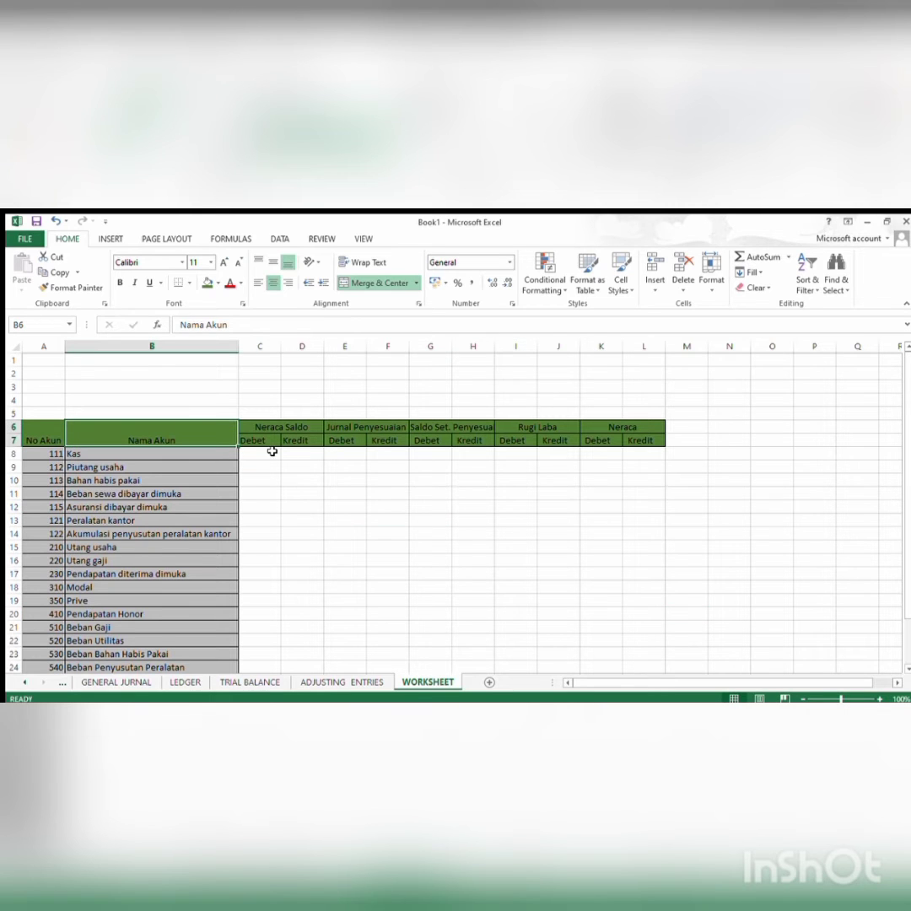
{"action": "left_click", "coordinate": [249, 682]}
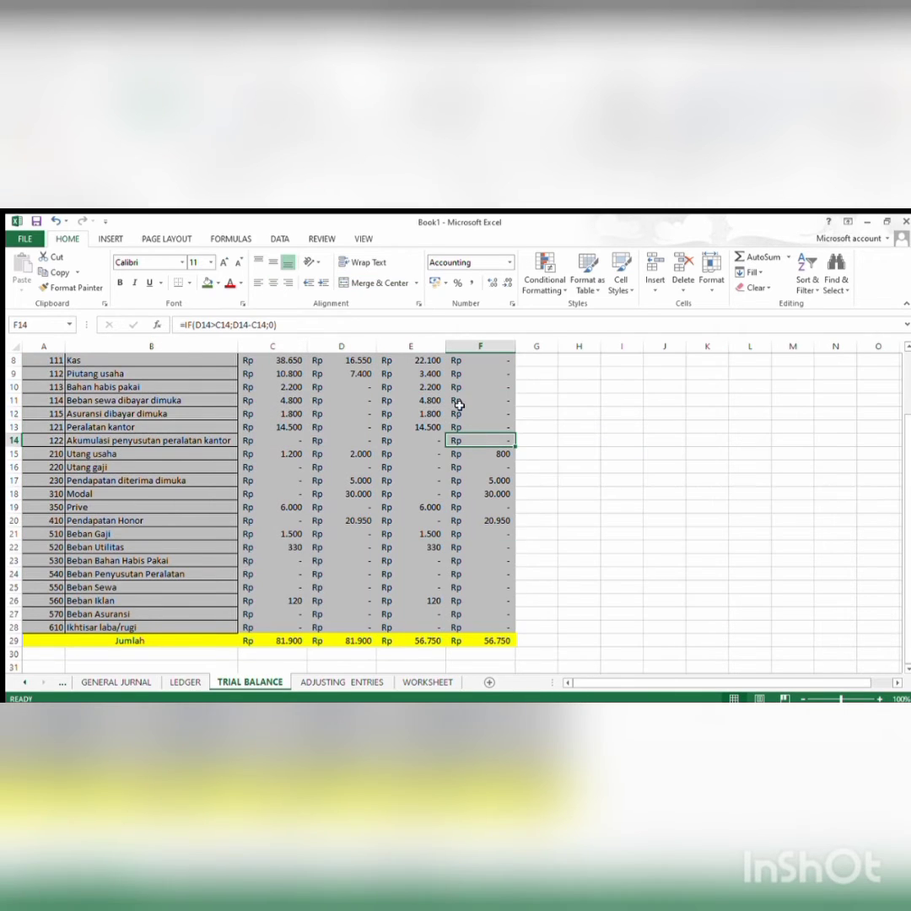
{"action": "scroll", "coordinate": [459, 405], "scroll_direction": "up", "scroll_amount": 1}
{"action": "left_click_drag", "start_coordinate": [422, 386], "coordinate": [492, 613]}
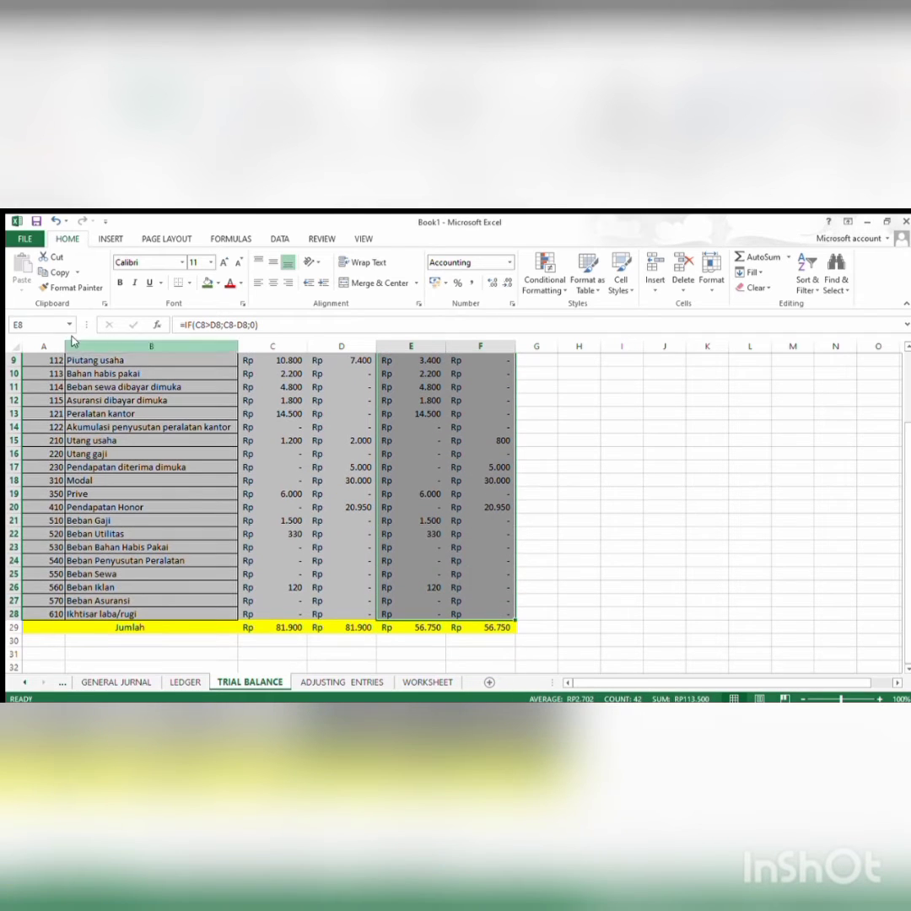
{"action": "left_click", "coordinate": [55, 272]}
{"action": "scroll", "coordinate": [319, 485], "scroll_direction": "up", "scroll_amount": 3}
{"action": "left_click", "coordinate": [428, 681]}
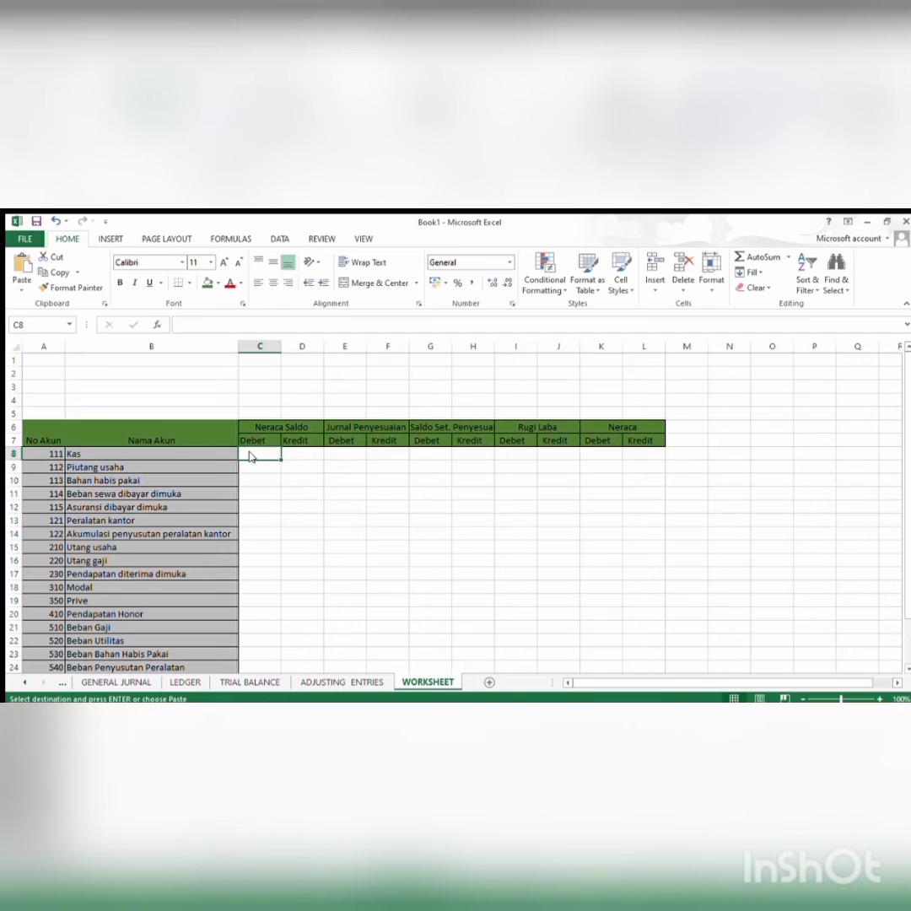
{"action": "left_click", "coordinate": [380, 496]}
- Enter =SUMIF(Akun_Adjusting;B8;Debet_Adjusting) in E8 under Jurnal Penyesuaian Debet and fill it down through row 28
{"action": "left_click", "coordinate": [387, 402]}
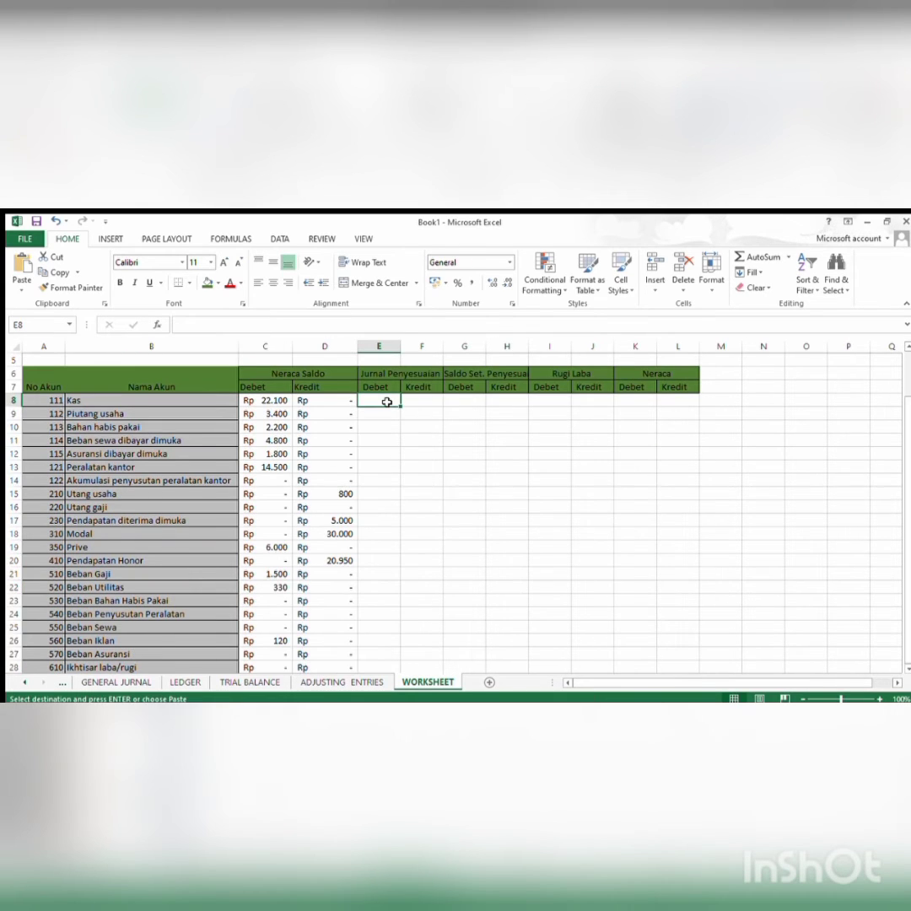
{"action": "type", "text": "=su"}
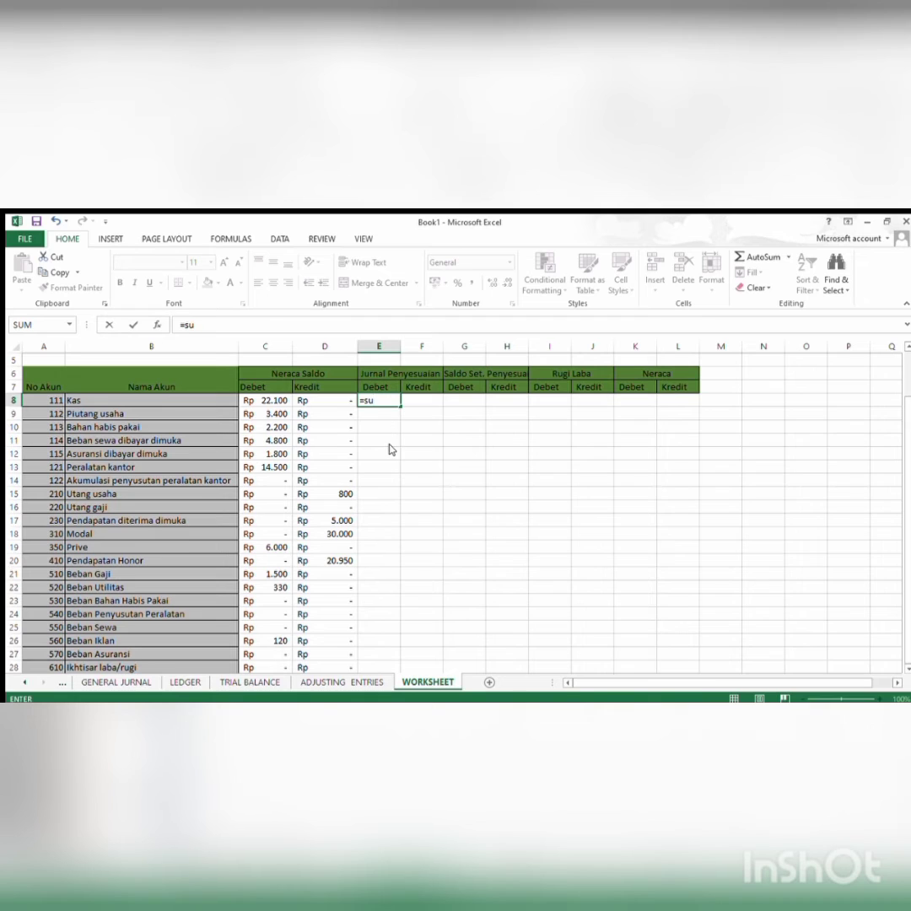
{"action": "double_click", "coordinate": [389, 445]}
{"action": "type", "text": "a"}
{"action": "key", "text": "Tab"}
{"action": "type", "text": ";"}
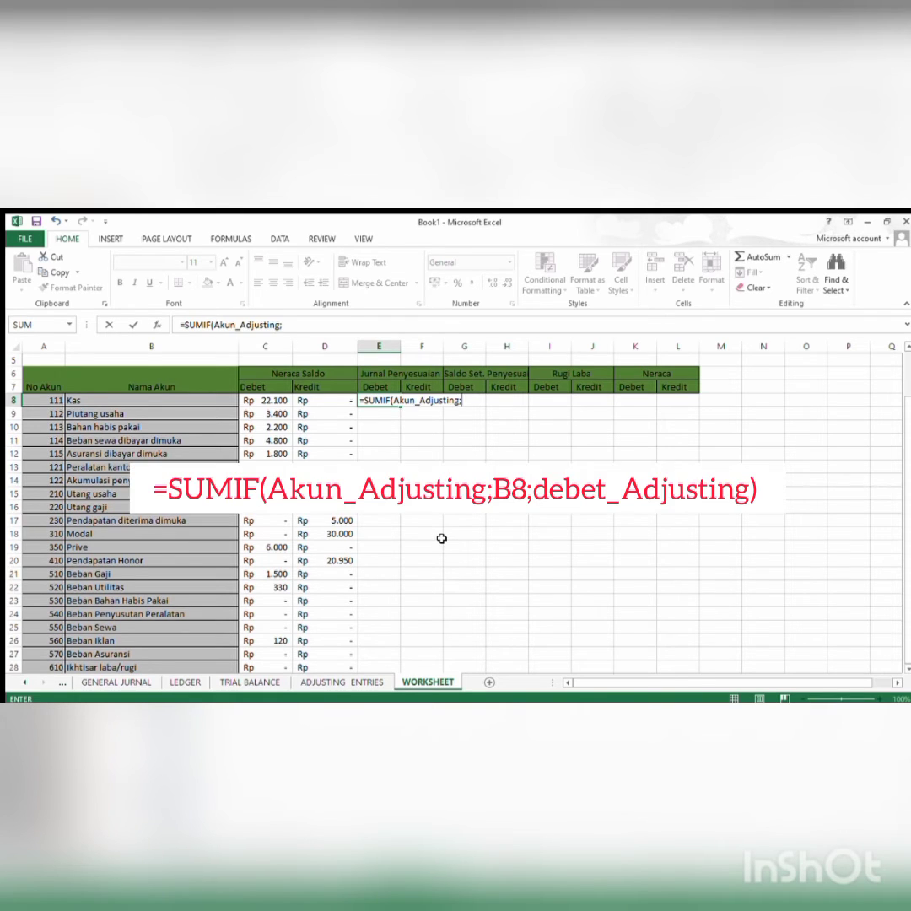
{"action": "left_click", "coordinate": [211, 401]}
{"action": "type", "text": ";"}
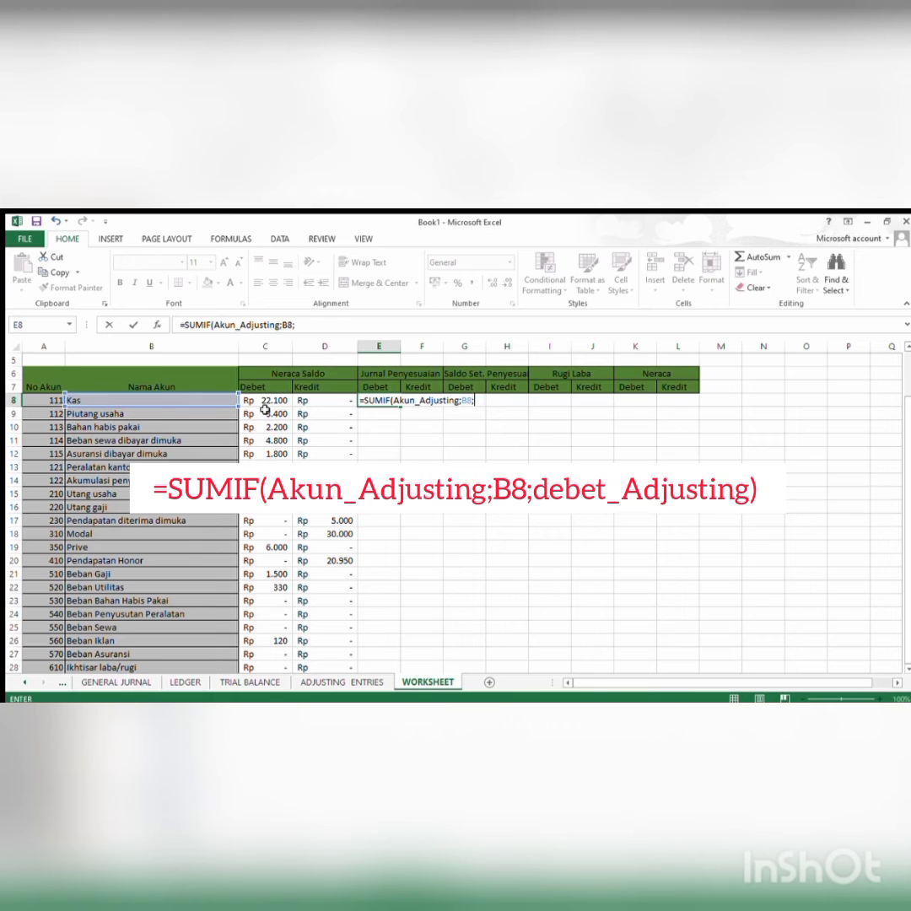
{"action": "type", "text": "de"}
{"action": "key", "text": "Tab"}
{"action": "key", "text": "Return"}
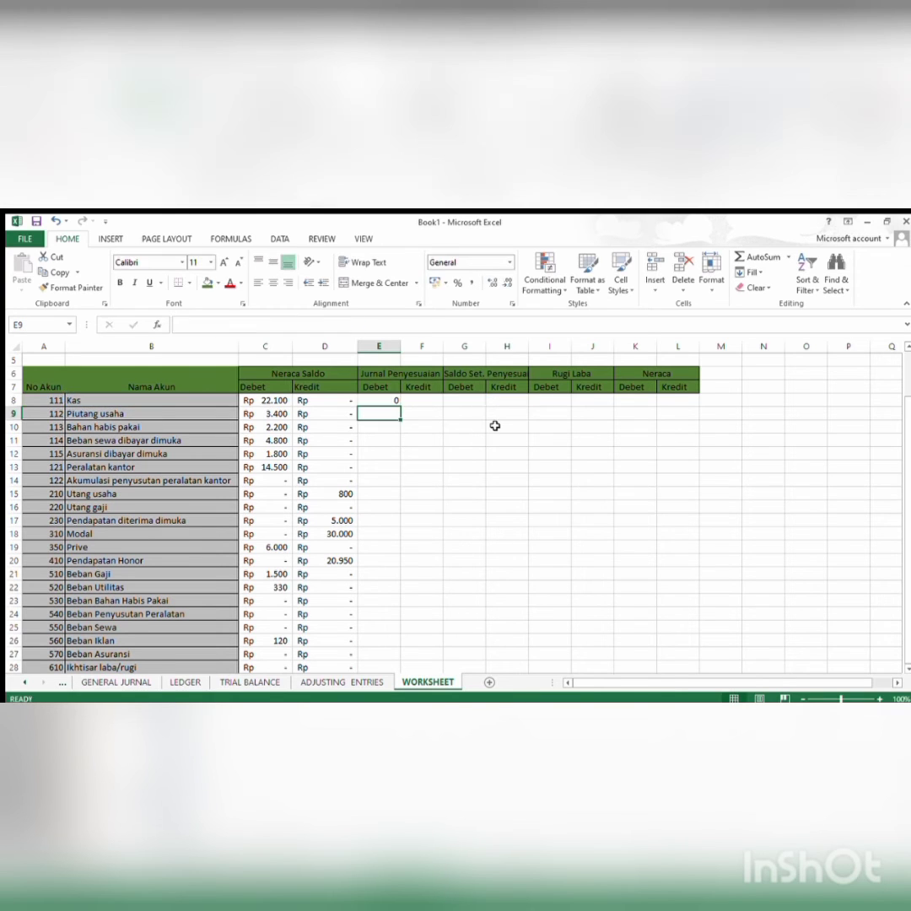
{"action": "left_click", "coordinate": [388, 401]}
{"action": "double_click", "coordinate": [400, 407]}
- Enter =SUMIF(Akun_Adjusting;B8;Kredit_Adjusting) in F8 under Jurnal Penyesuaian Kredit and fill it down the account rows
{"action": "left_click", "coordinate": [417, 401]}
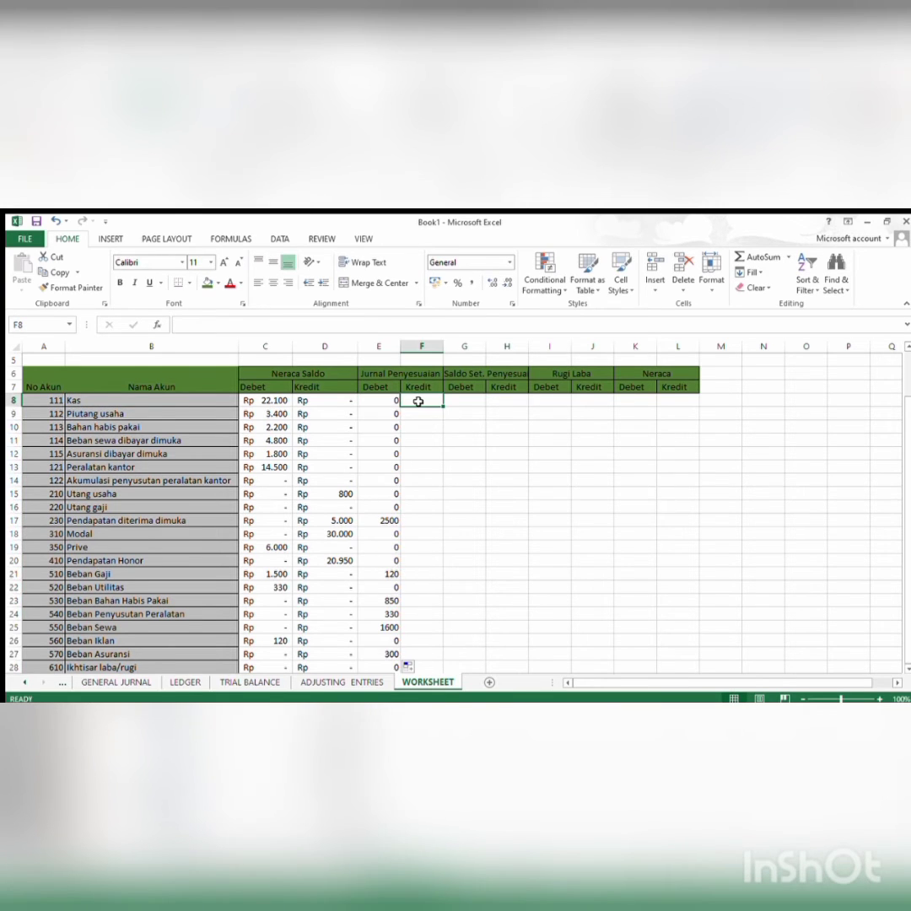
{"action": "type", "text": "=su"}
{"action": "key", "text": "Tab"}
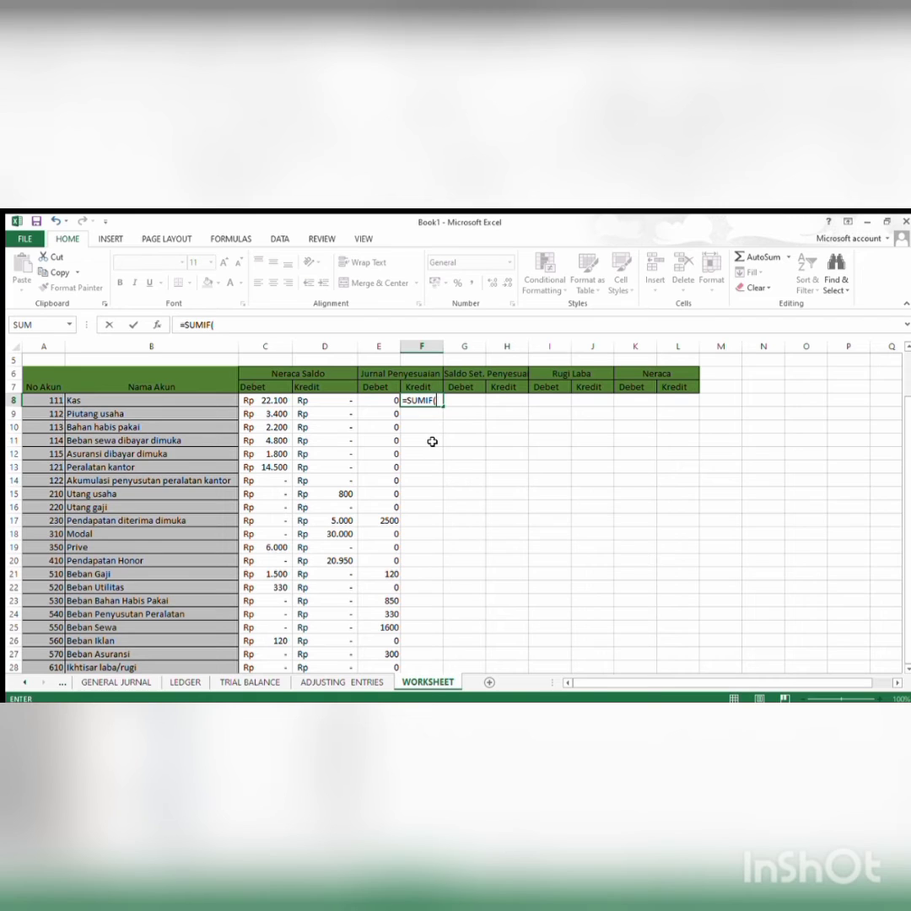
{"action": "type", "text": "ak"}
{"action": "key", "text": "Tab"}
{"action": "type", "text": ";"}
{"action": "left_click", "coordinate": [166, 405]}
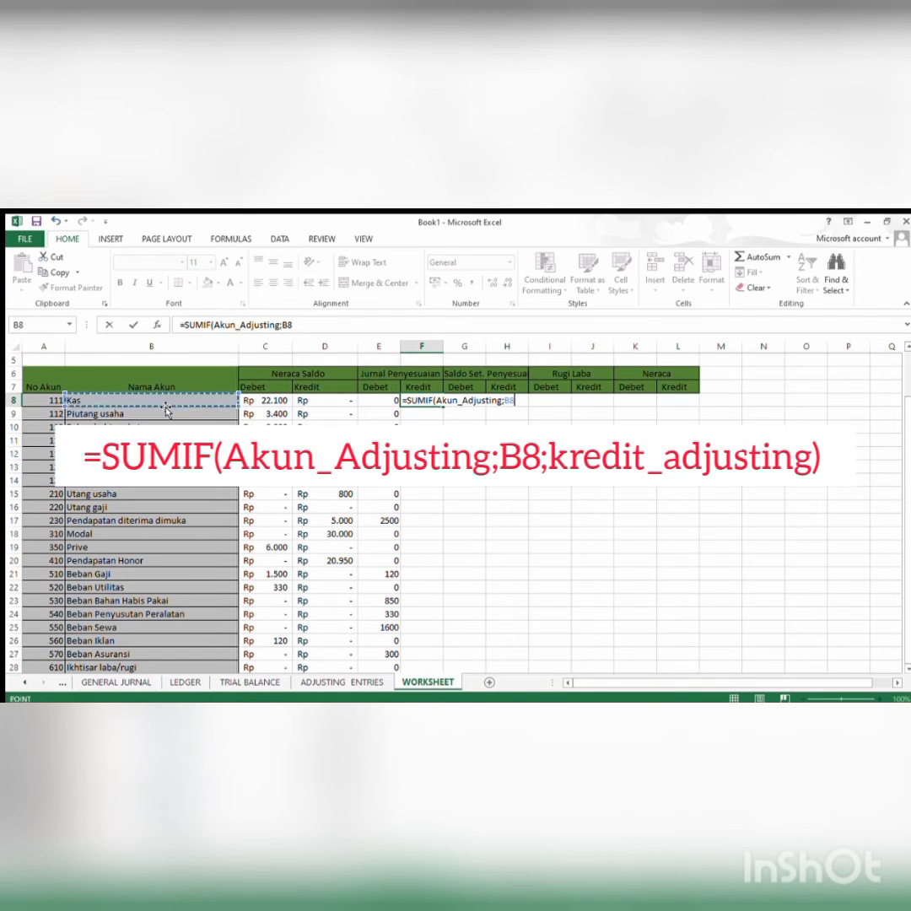
{"action": "type", "text": ";k"}
{"action": "key", "text": "Tab"}
{"action": "key", "text": "Return"}
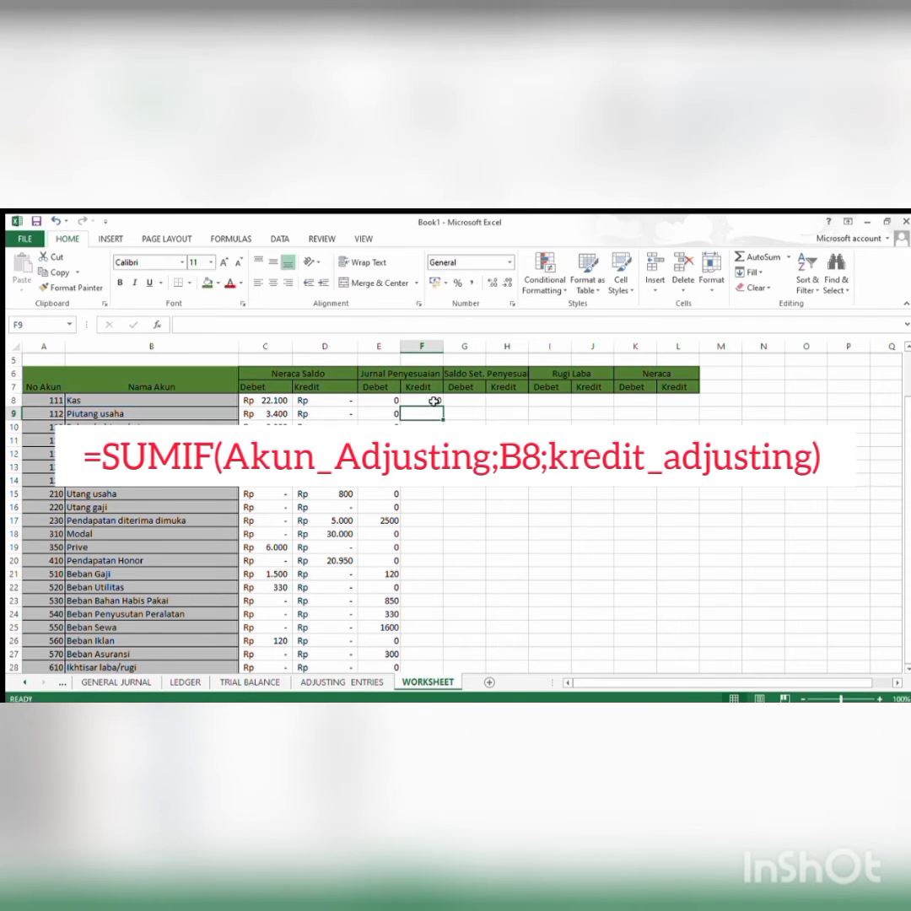
{"action": "double_click", "coordinate": [437, 402]}
{"action": "left_click_drag", "start_coordinate": [444, 410], "coordinate": [447, 466]}
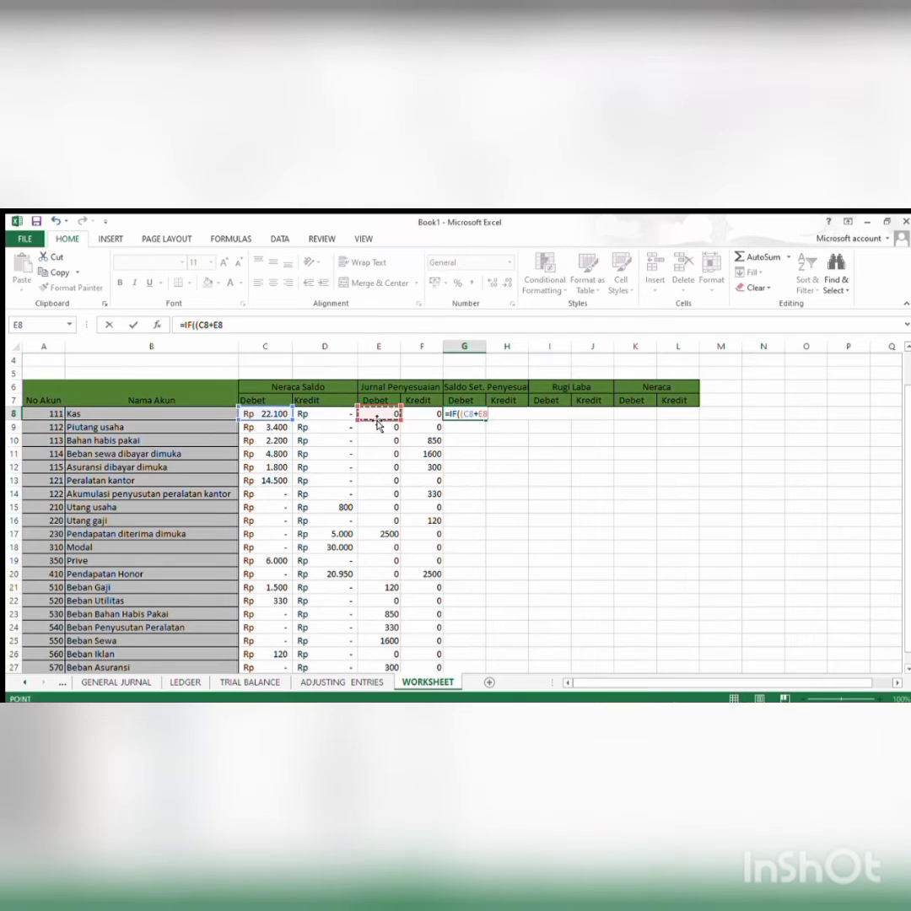
- Enter the adjusted debit balance formula =IF((C8+E8)>(D8+F8);(C8+E8-D8-F8);0) in G8
{"action": "type", "text": ")>("}
{"action": "left_click", "coordinate": [329, 415]}
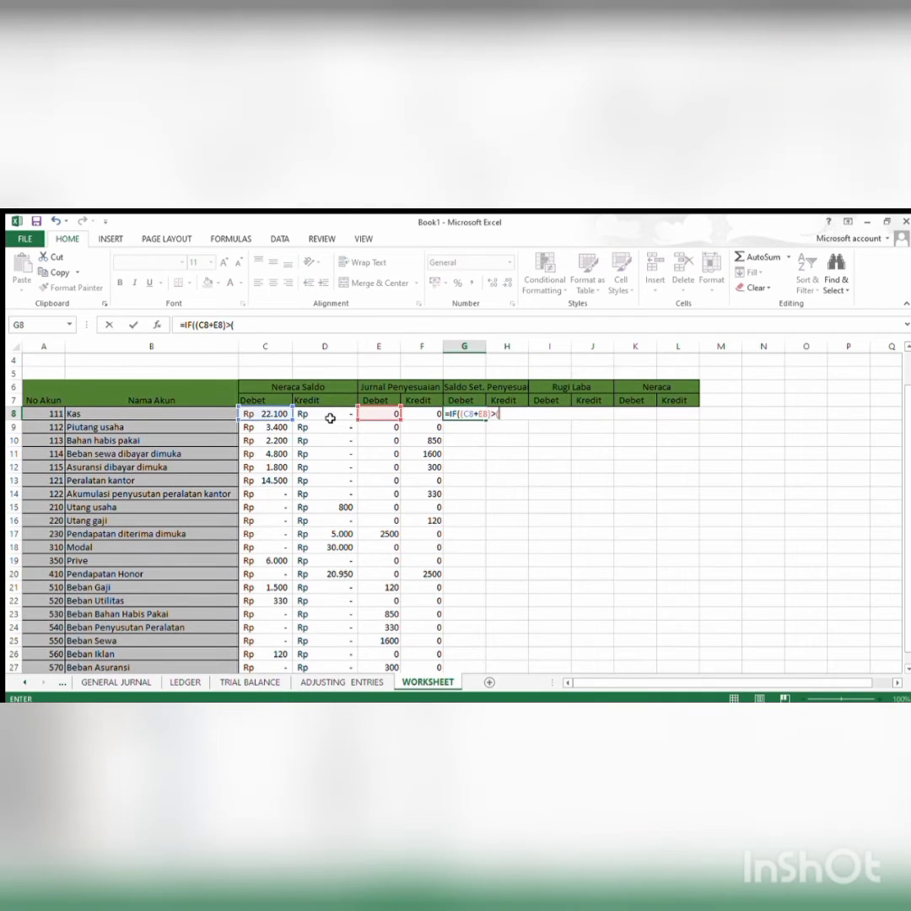
{"action": "type", "text": "+"}
{"action": "left_click", "coordinate": [423, 418]}
{"action": "type", "text": ");("}
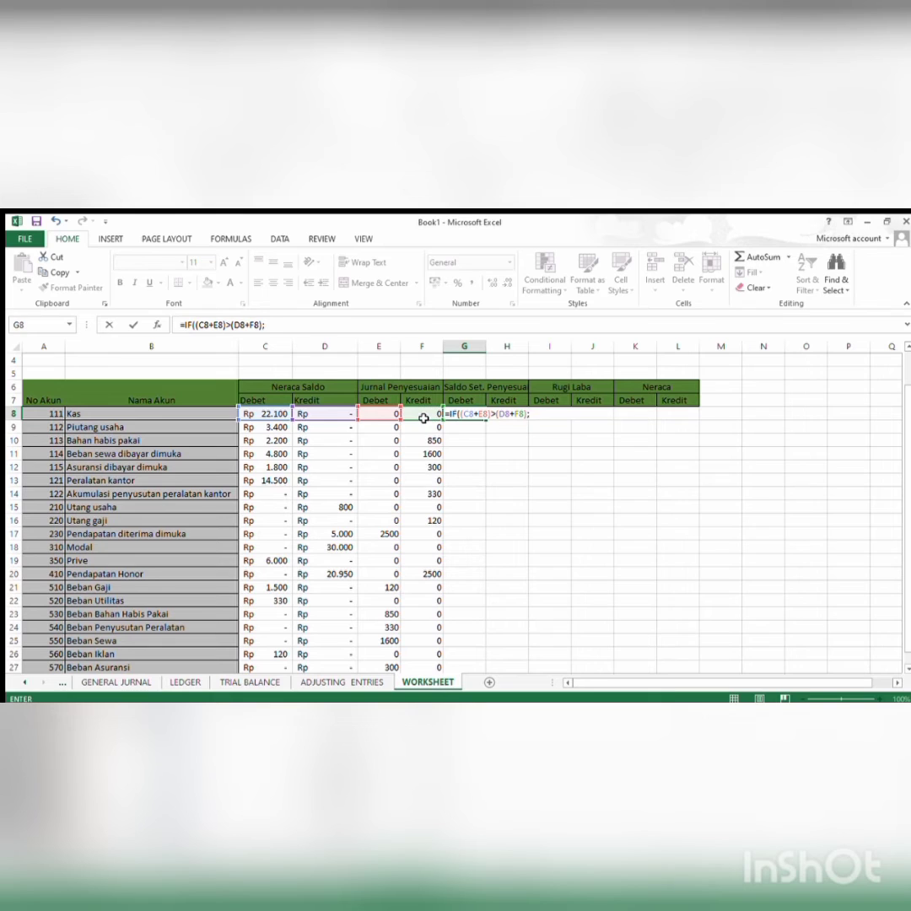
{"action": "left_click", "coordinate": [278, 414]}
{"action": "type", "text": "+"}
{"action": "left_click", "coordinate": [386, 414]}
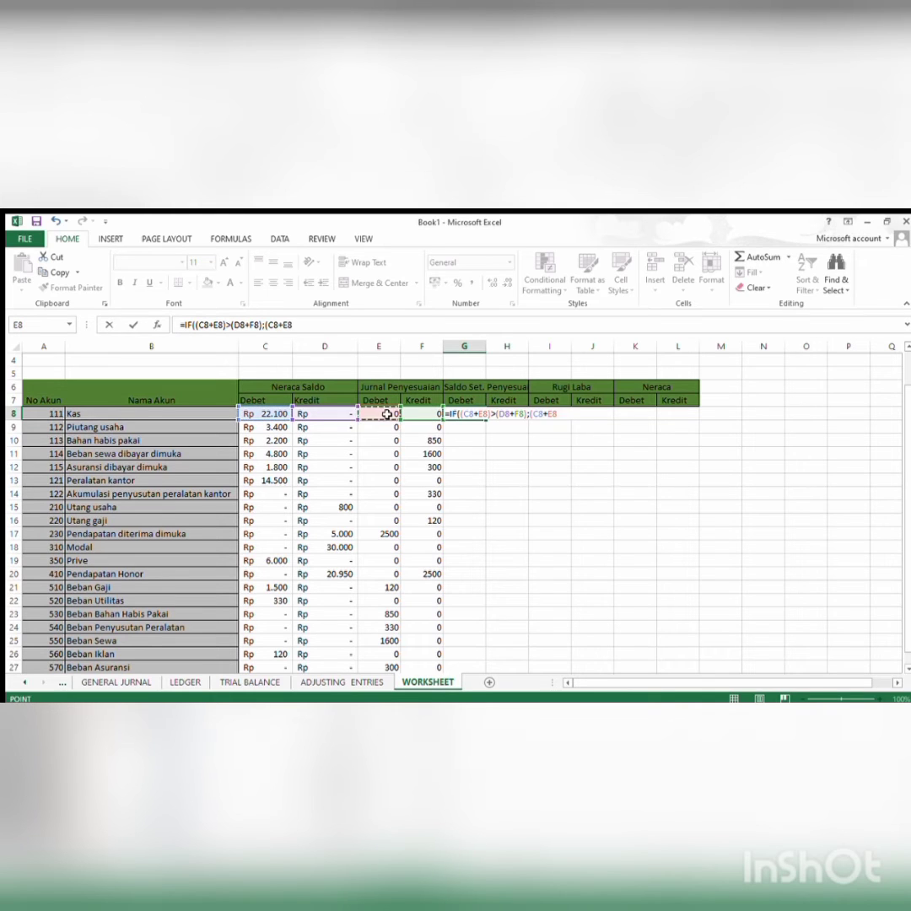
{"action": "type", "text": "-"}
{"action": "left_click", "coordinate": [335, 413]}
{"action": "type", "text": "-"}
{"action": "left_click", "coordinate": [419, 415]}
{"action": "type", "text": ") ;0"}
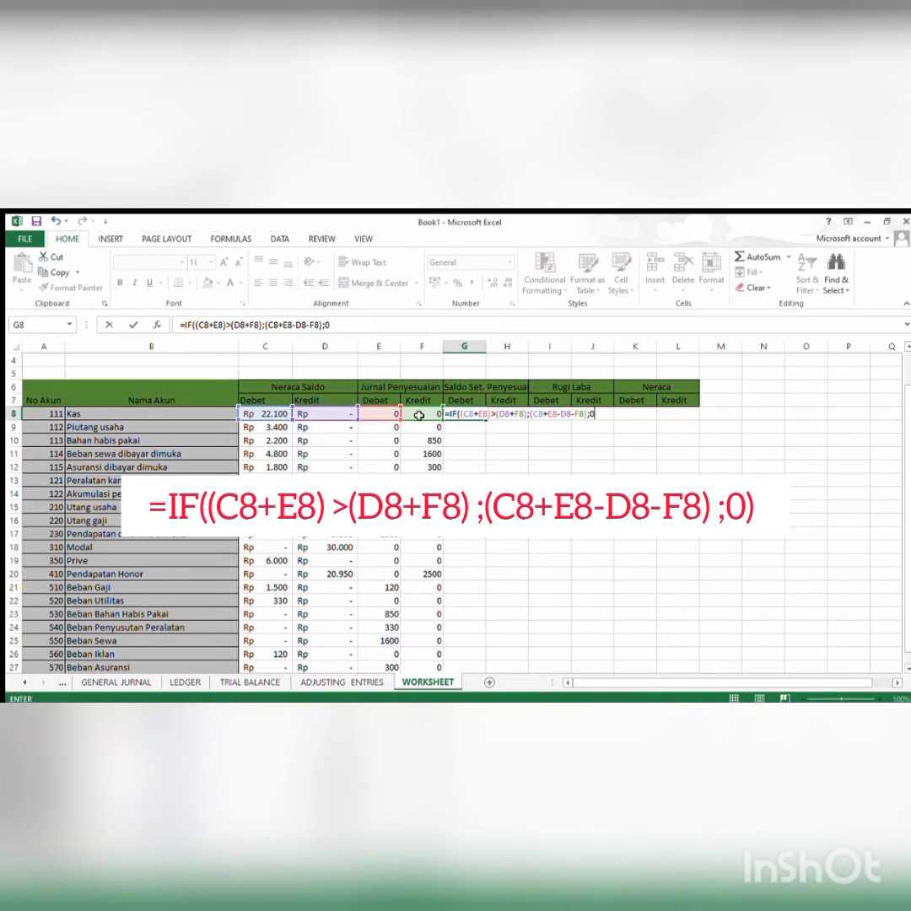
{"action": "type", "text": ")"}
{"action": "key", "text": "Return"}
- Fill the G8 adjusted debit formula down the remaining account rows
{"action": "double_click", "coordinate": [468, 414]}
{"action": "key", "text": "Return"}
{"action": "left_click", "coordinate": [465, 415]}
{"action": "double_click", "coordinate": [486, 420]}
- Enter the adjusted credit balance formula =IF((D8+F8)>(C8+E8);(D8+F8-C8-E8);0) in H8 and fill it down the account rows
{"action": "left_click", "coordinate": [509, 419]}
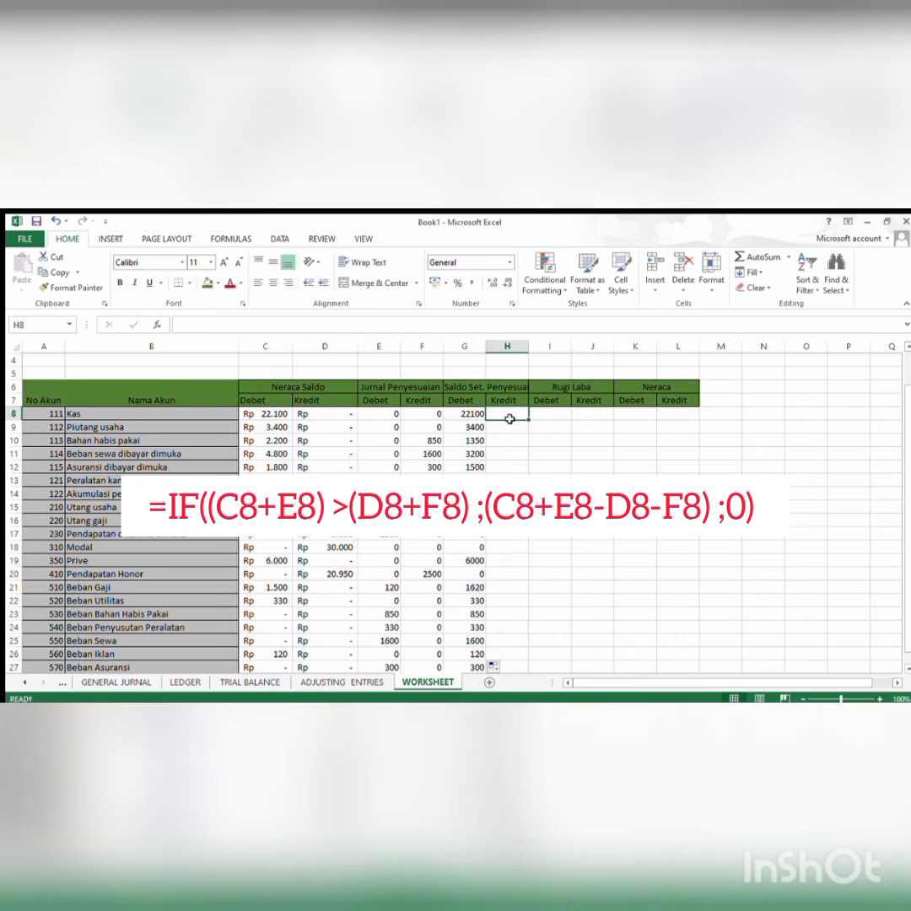
{"action": "type", "text": "=IF("}
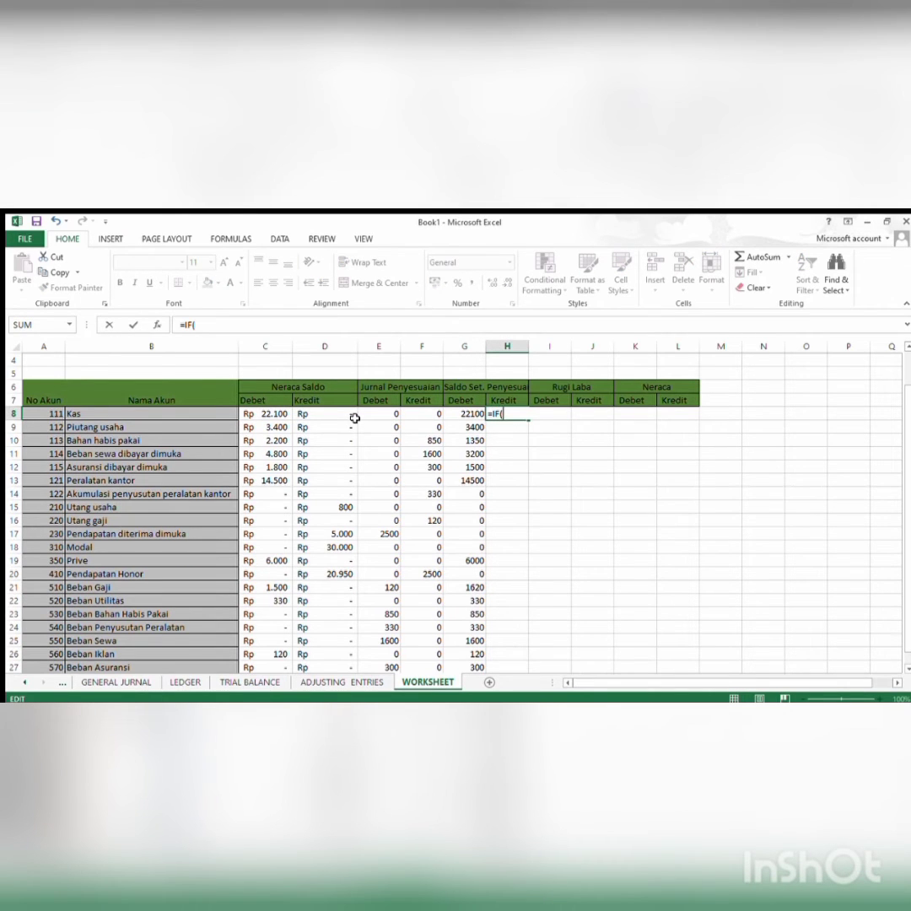
{"action": "type", "text": "("}
{"action": "left_click", "coordinate": [357, 419]}
{"action": "type", "text": "+"}
{"action": "left_click", "coordinate": [419, 417]}
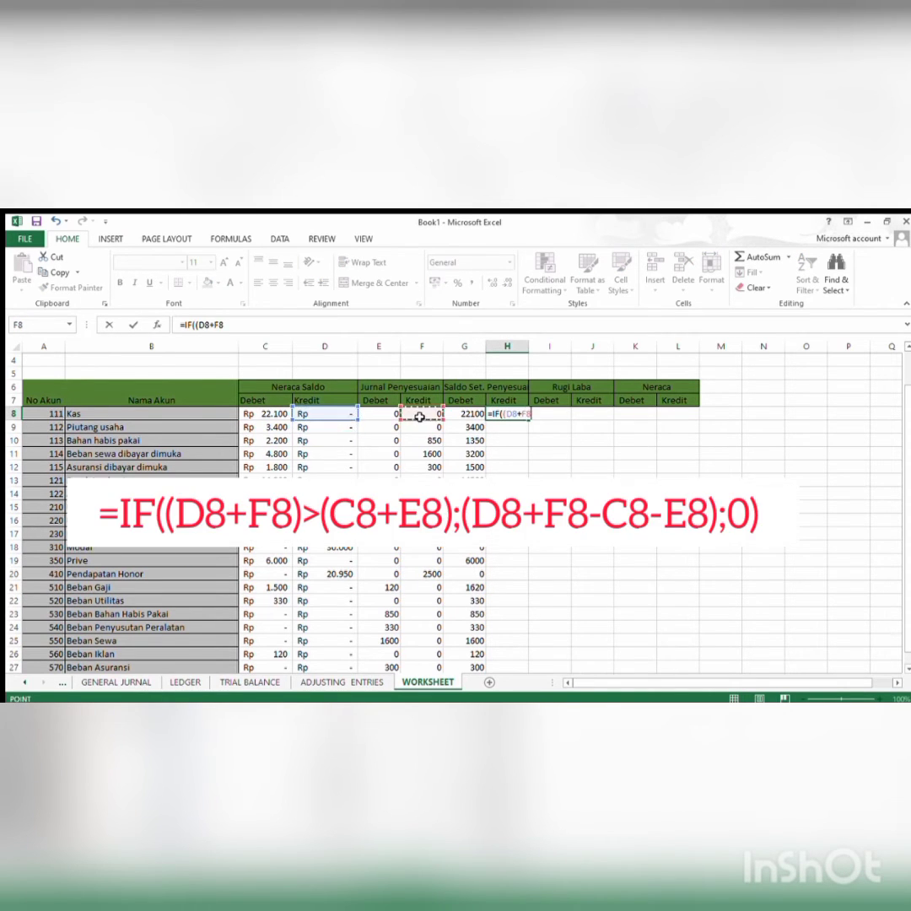
{"action": "type", "text": ")>("}
{"action": "left_click", "coordinate": [265, 414]}
{"action": "type", "text": "+"}
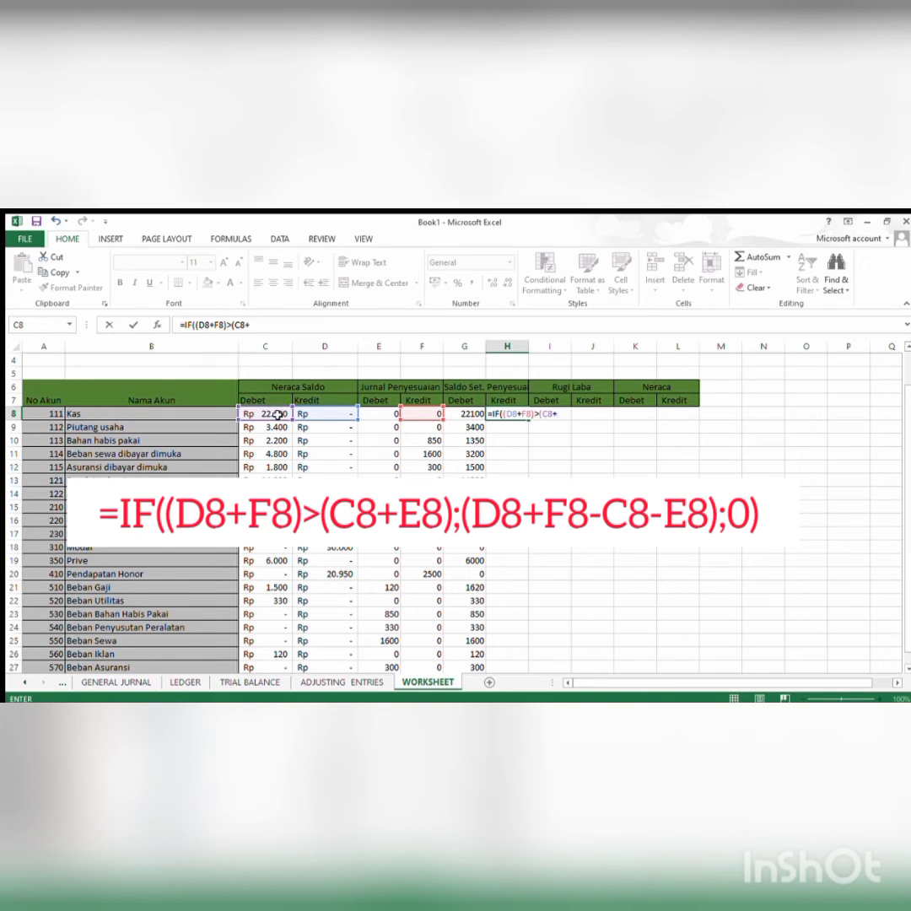
{"action": "left_click", "coordinate": [371, 415]}
{"action": "type", "text": ");"}
{"action": "type", "text": "(D8+F8-C8-E8);0)"}
{"action": "key", "text": "Return"}
{"action": "left_click", "coordinate": [516, 414]}
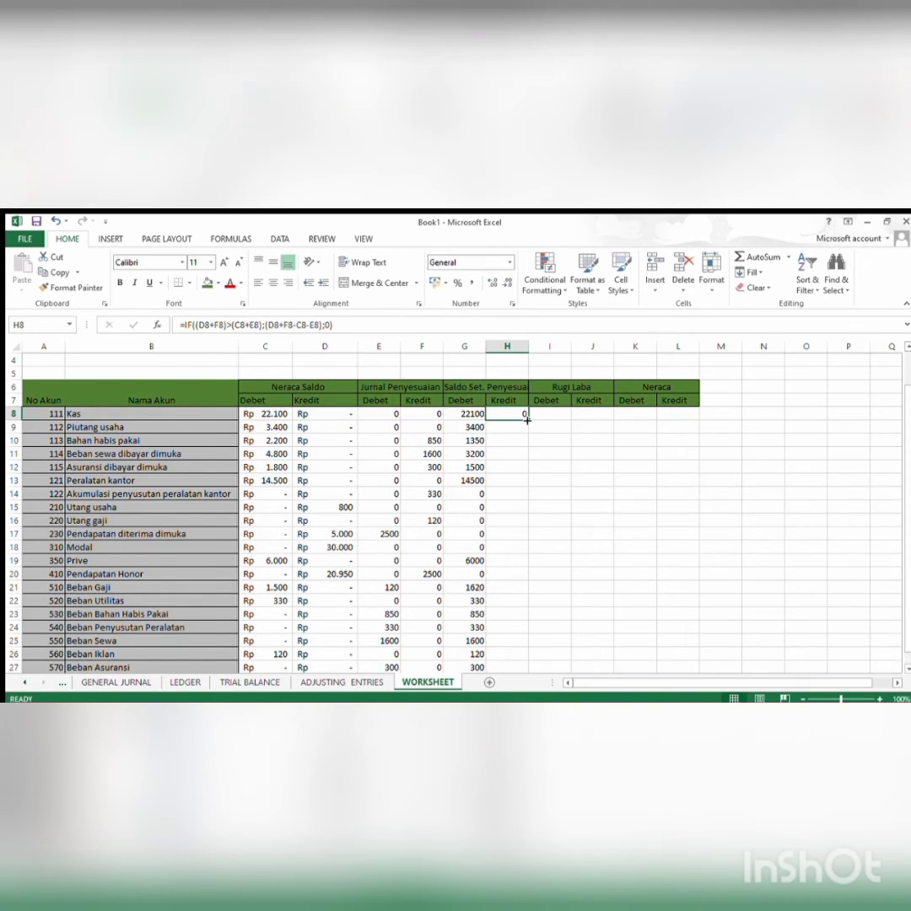
{"action": "double_click", "coordinate": [527, 419]}
- Enter =IF(LEFT(A8;1)>="4";G8;0) in I8 under Rugi Laba Debet and fill it down the account rows
{"action": "left_click", "coordinate": [549, 414]}
{"action": "left_click", "coordinate": [195, 325]}
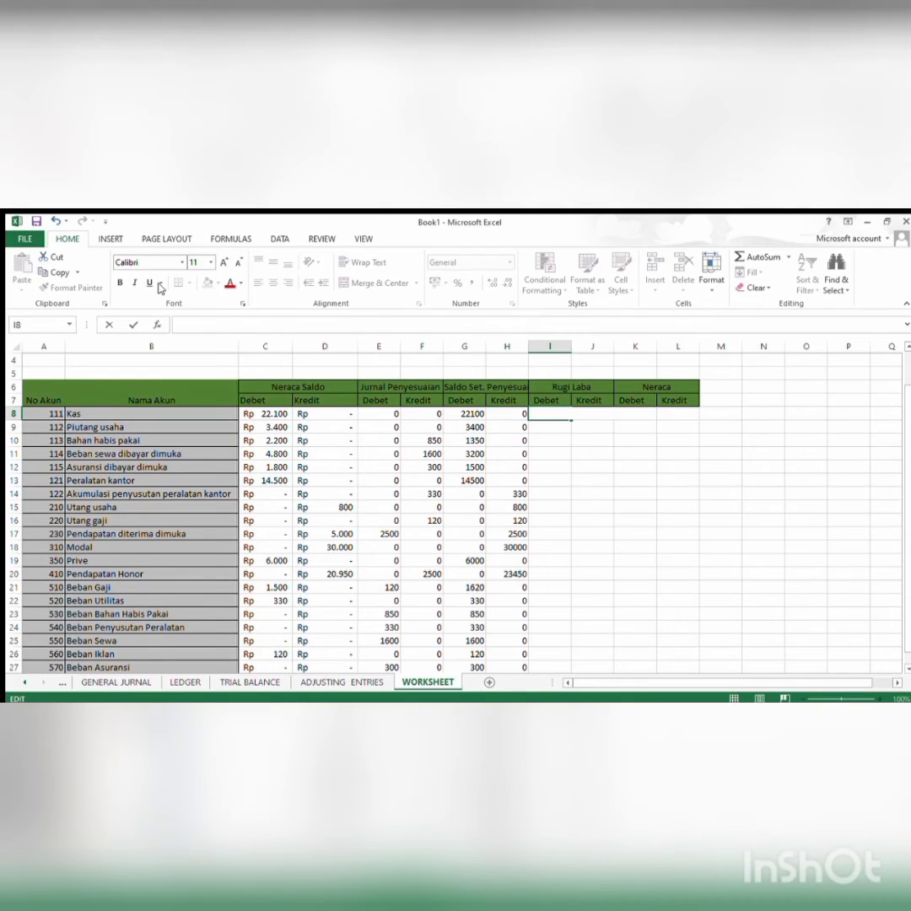
{"action": "type", "text": "=IF("}
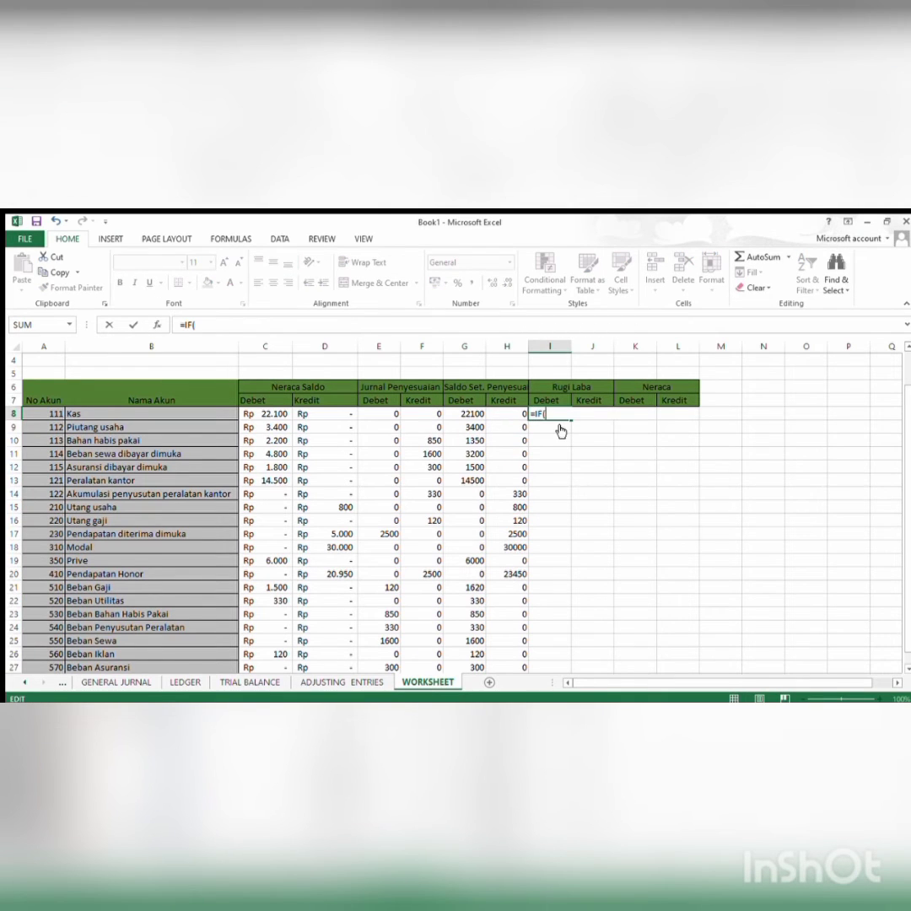
{"action": "type", "text": "left("}
{"action": "left_click", "coordinate": [56, 415]}
{"action": "type", "text": ";"}
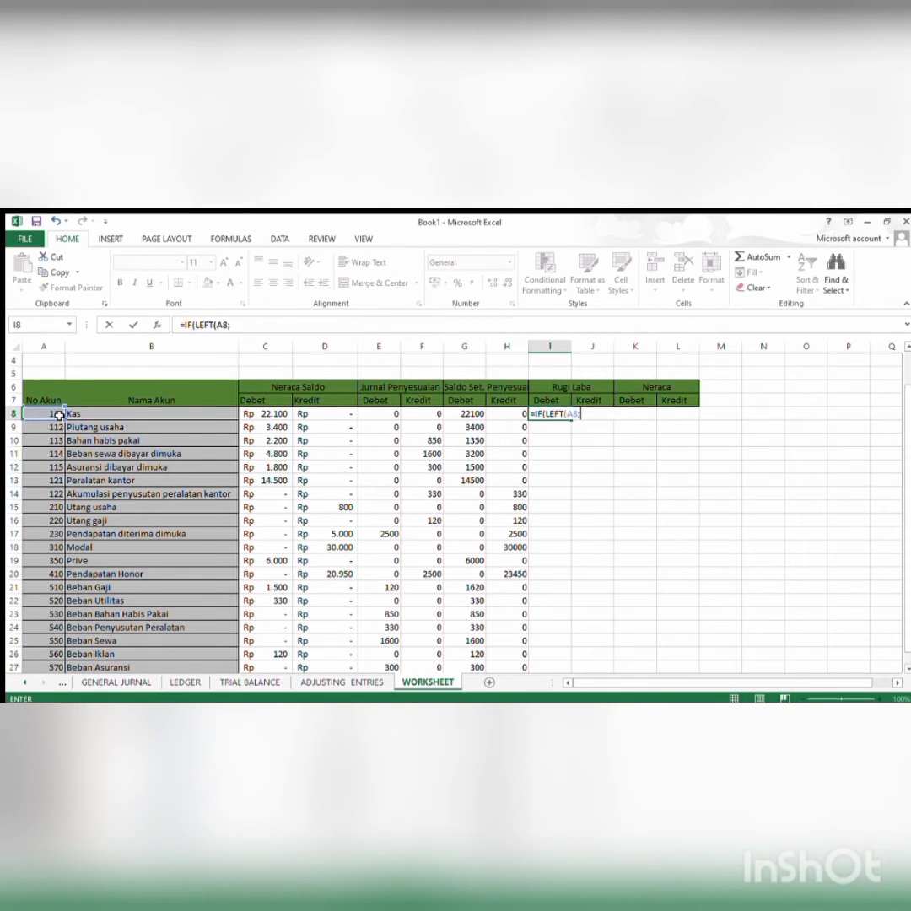
{"action": "type", "text": "1)>="}
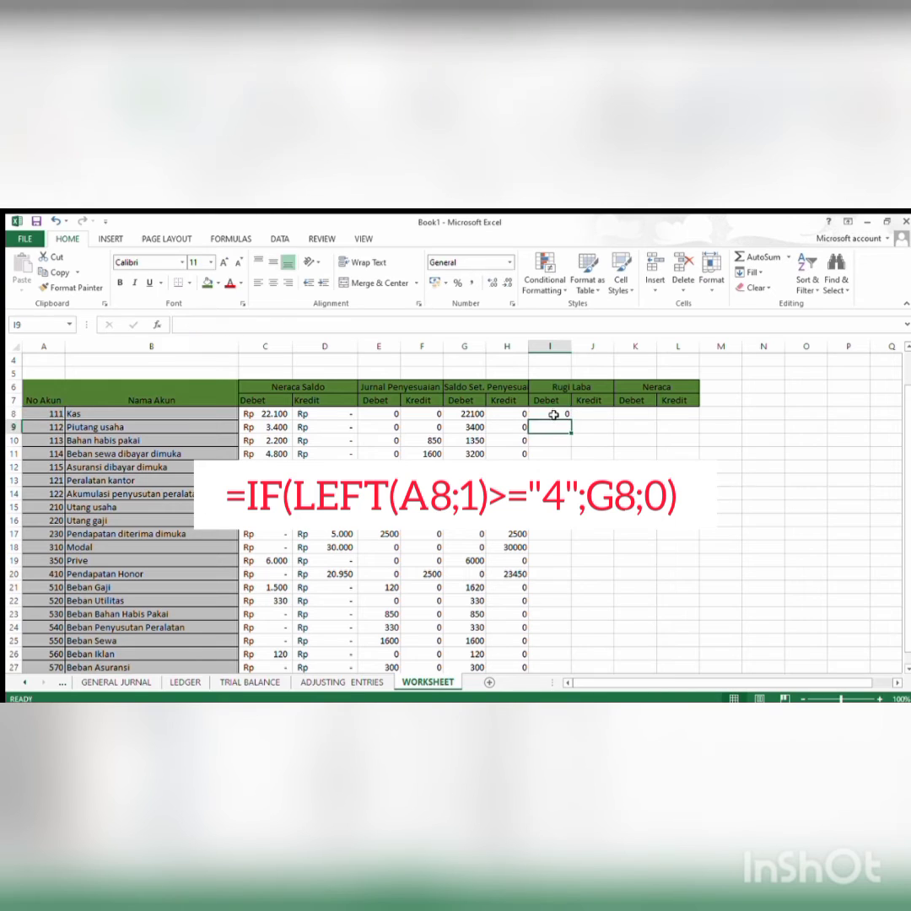
{"action": "double_click", "coordinate": [570, 420]}
- Enter =IF(LEFT(A8;1)>="4";H8;0) in J8 under Rugi Laba Kredit and fill it down through row 28
{"action": "left_click", "coordinate": [601, 414]}
{"action": "type", "text": "=if"}
{"action": "key", "text": "Tab"}
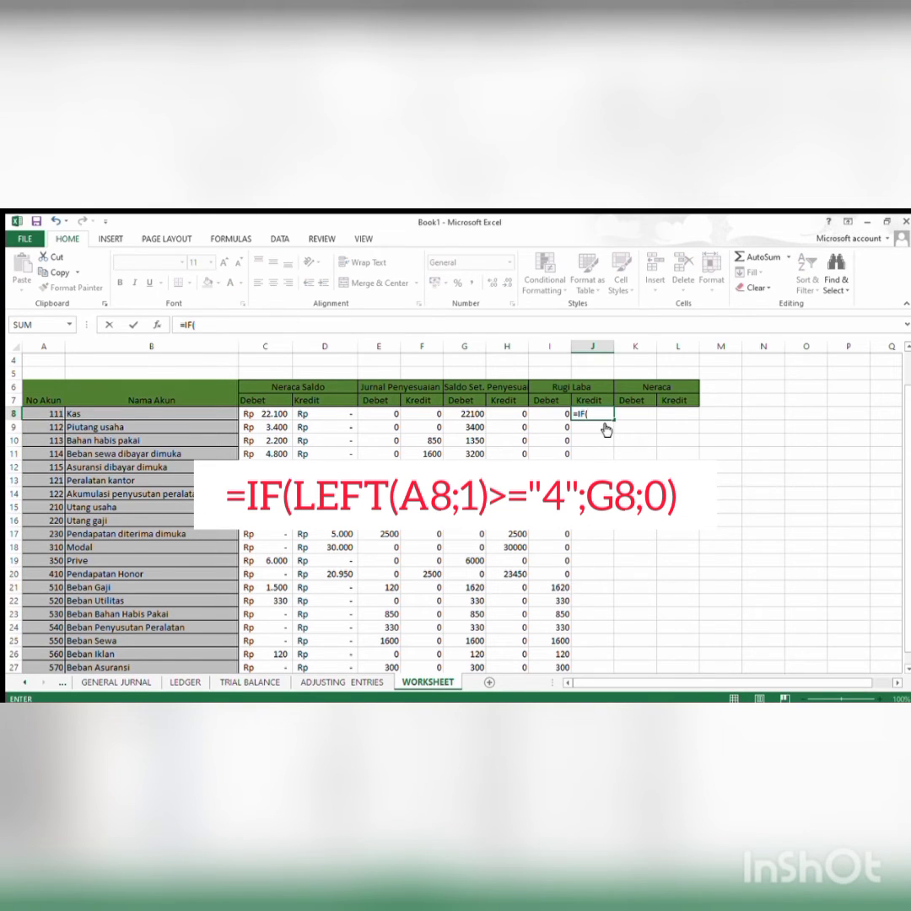
{"action": "type", "text": "le"}
{"action": "key", "text": "Tab"}
{"action": "left_click", "coordinate": [52, 413]}
{"action": "type", "text": ";"}
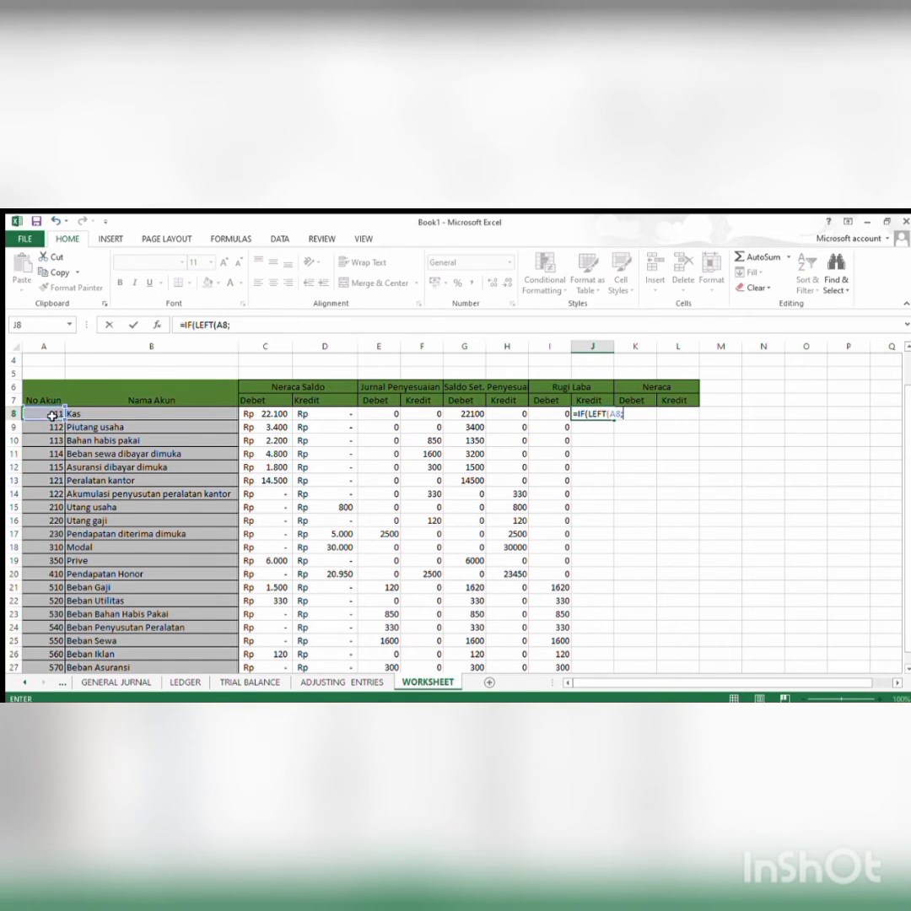
{"action": "type", "text": "1)>=\"4\";"}
{"action": "left_click", "coordinate": [520, 413]}
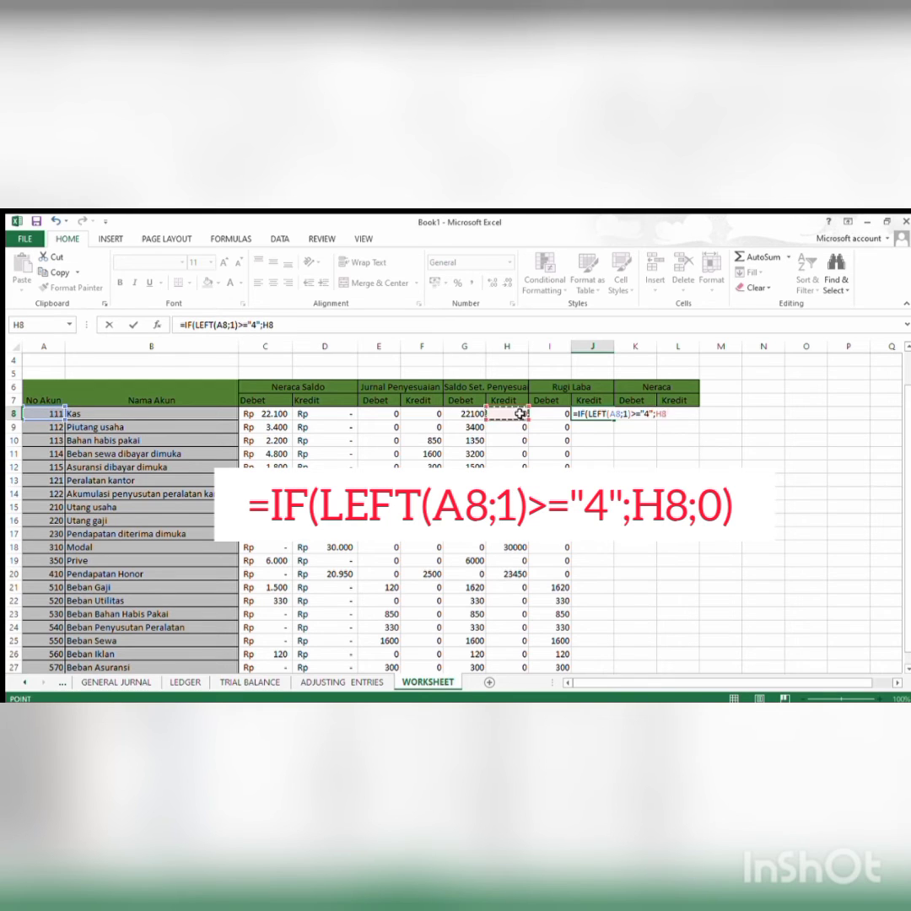
{"action": "type", "text": ";0)"}
{"action": "key", "text": "Return"}
{"action": "left_click", "coordinate": [597, 414]}
{"action": "double_click", "coordinate": [614, 420]}
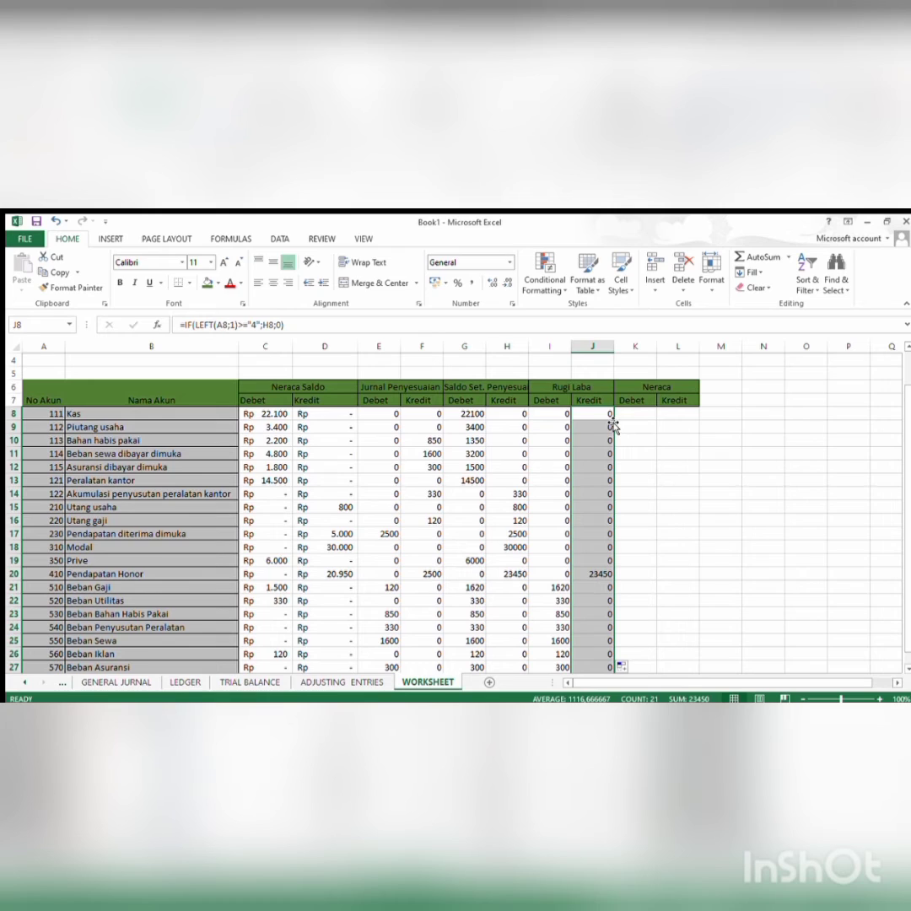
- Enter =IF(LEFT(A8;1)<="3";G8;0) in K8 under Neraca Debet
{"action": "left_click", "coordinate": [641, 414]}
{"action": "type", "text": "=IF(LEFT("}
{"action": "left_click", "coordinate": [47, 413]}
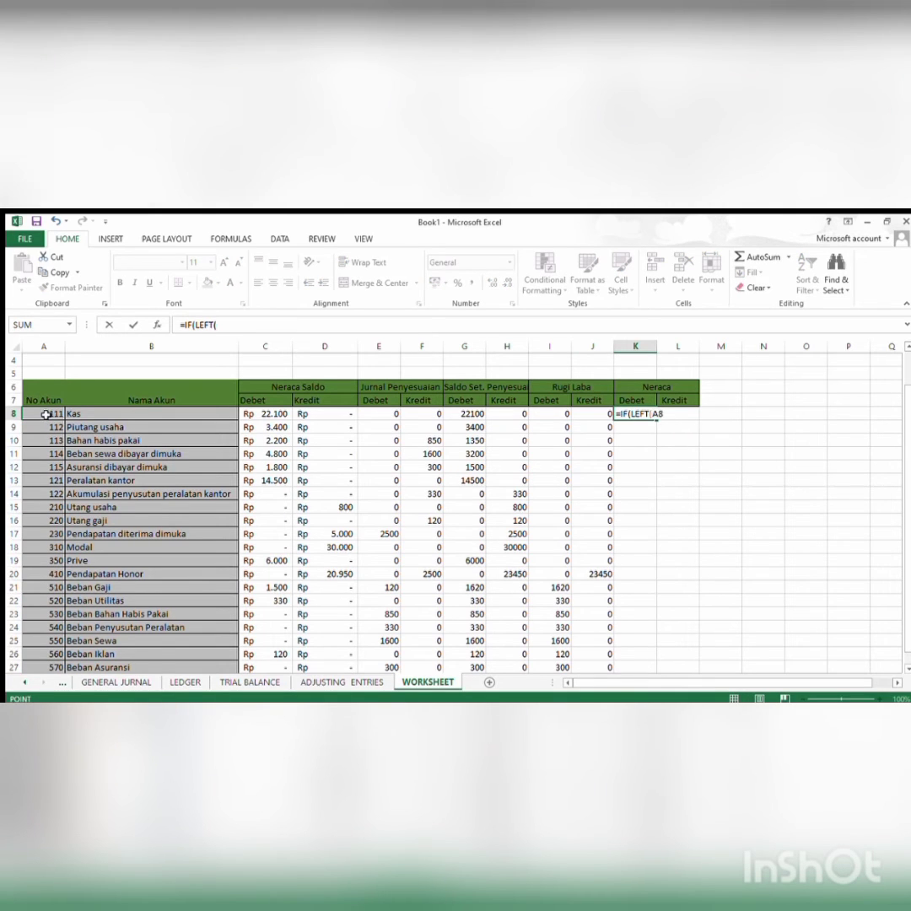
{"action": "type", "text": ";1"}
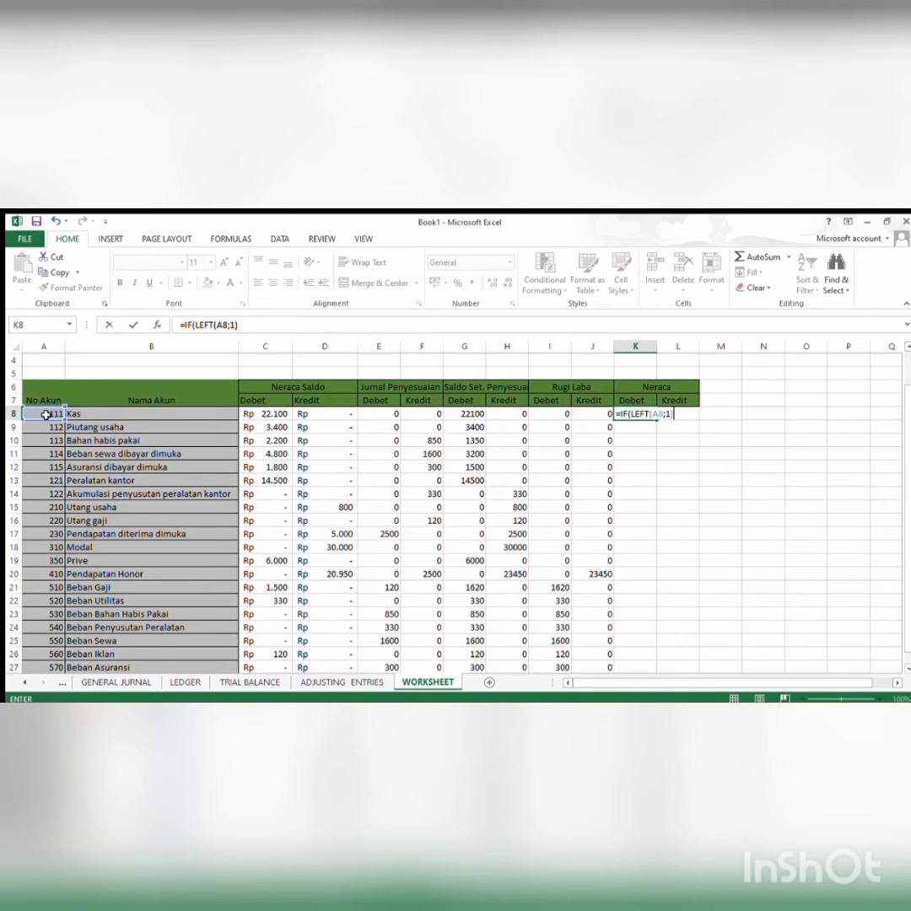
{"action": "type", "text": ")<=\"3\""}
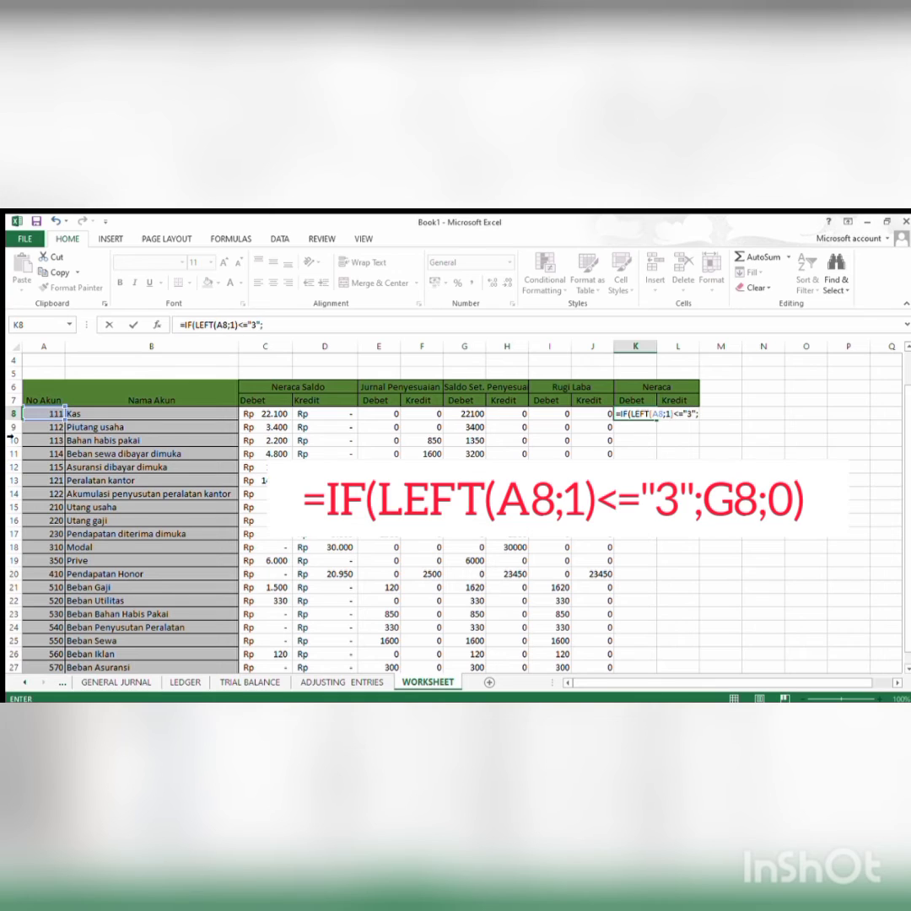
{"action": "type", "text": ";"}
{"action": "left_click", "coordinate": [473, 415]}
{"action": "type", "text": ";0)"}
{"action": "key", "text": "Return"}
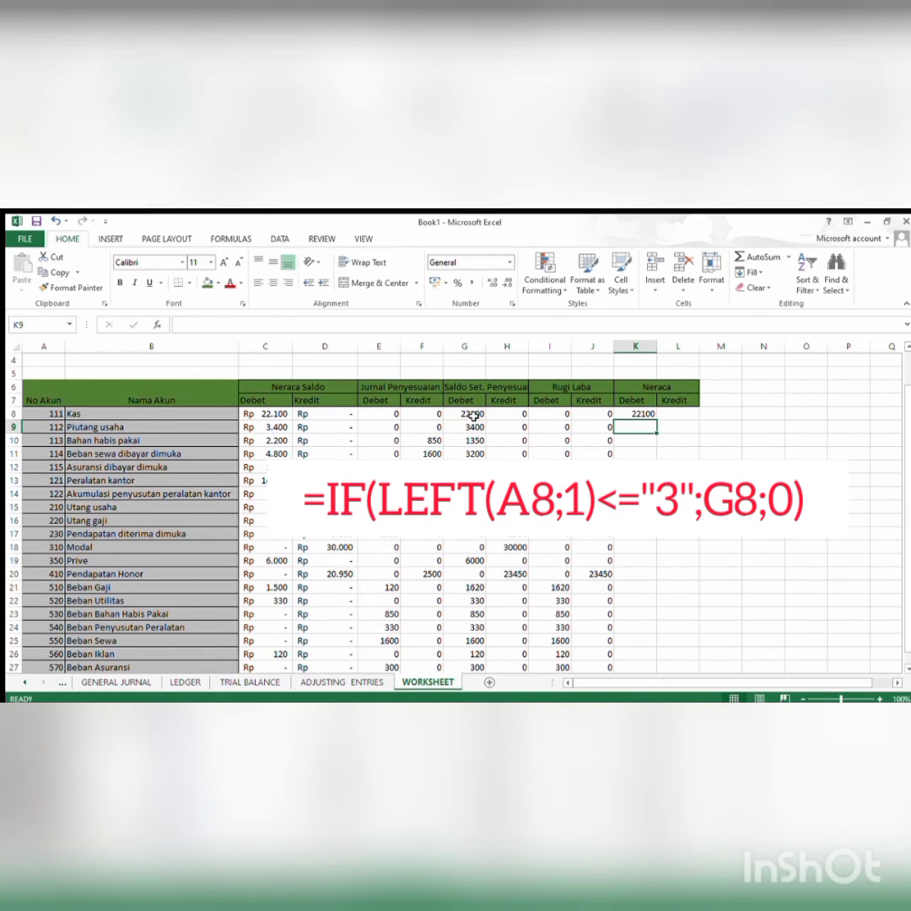
- Fill the Neraca Debet formula in K8 down the account rows
{"action": "left_click", "coordinate": [642, 413]}
{"action": "double_click", "coordinate": [657, 420]}
- Enter =IF(LEFT(A8;1)<="3";H8;0) in L8 under Neraca Kredit and fill it down the account rows
{"action": "left_click", "coordinate": [679, 414]}
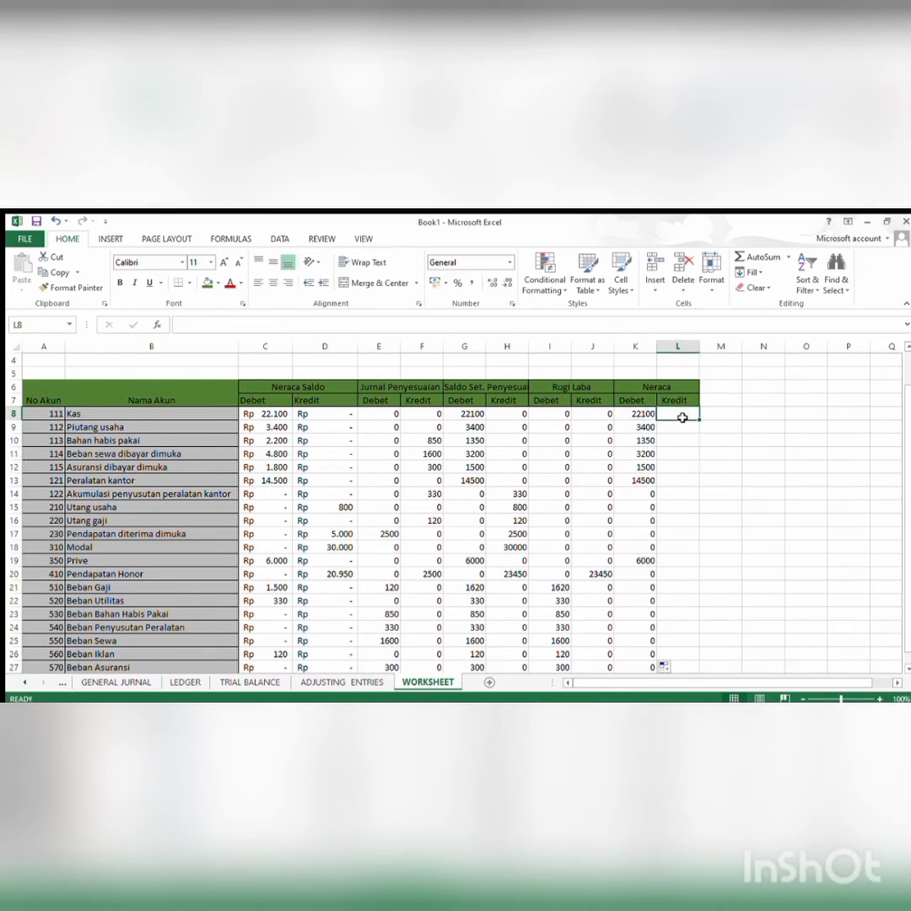
{"action": "type", "text": "=IF(LCM("}
{"action": "key", "text": "BackSpace"}
{"action": "key", "text": "BackSpace"}
{"action": "key", "text": "BackSpace"}
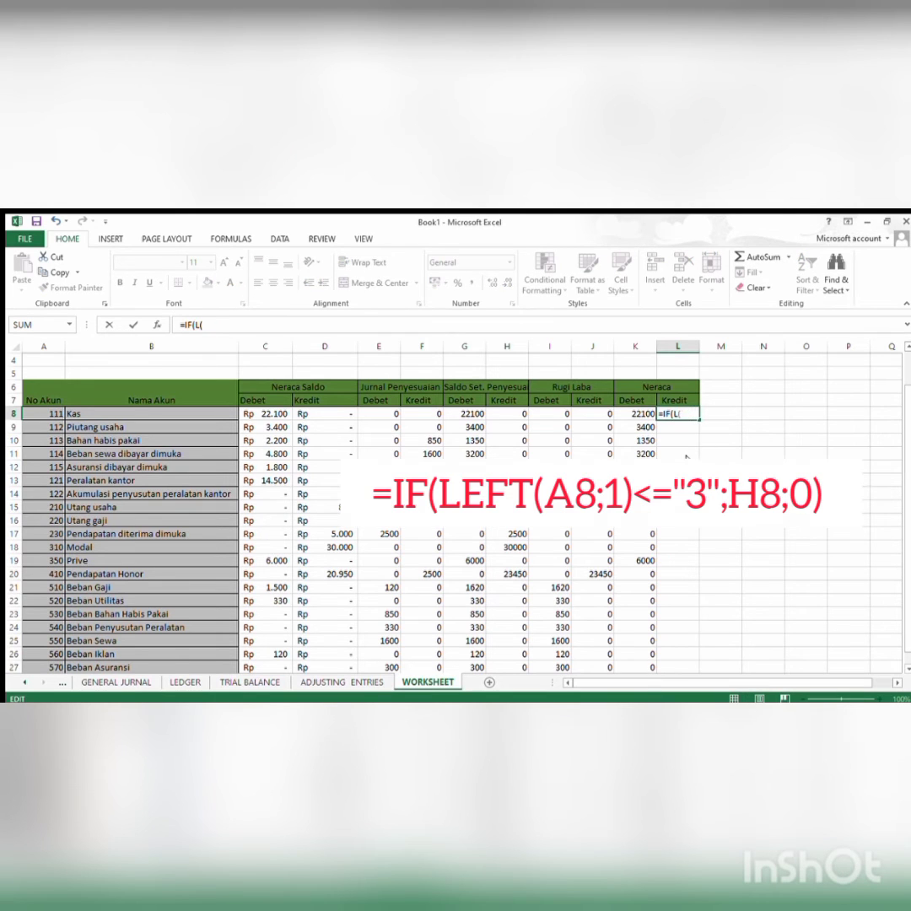
{"action": "type", "text": "EFT("}
{"action": "left_click", "coordinate": [57, 413]}
{"action": "type", "text": ";"}
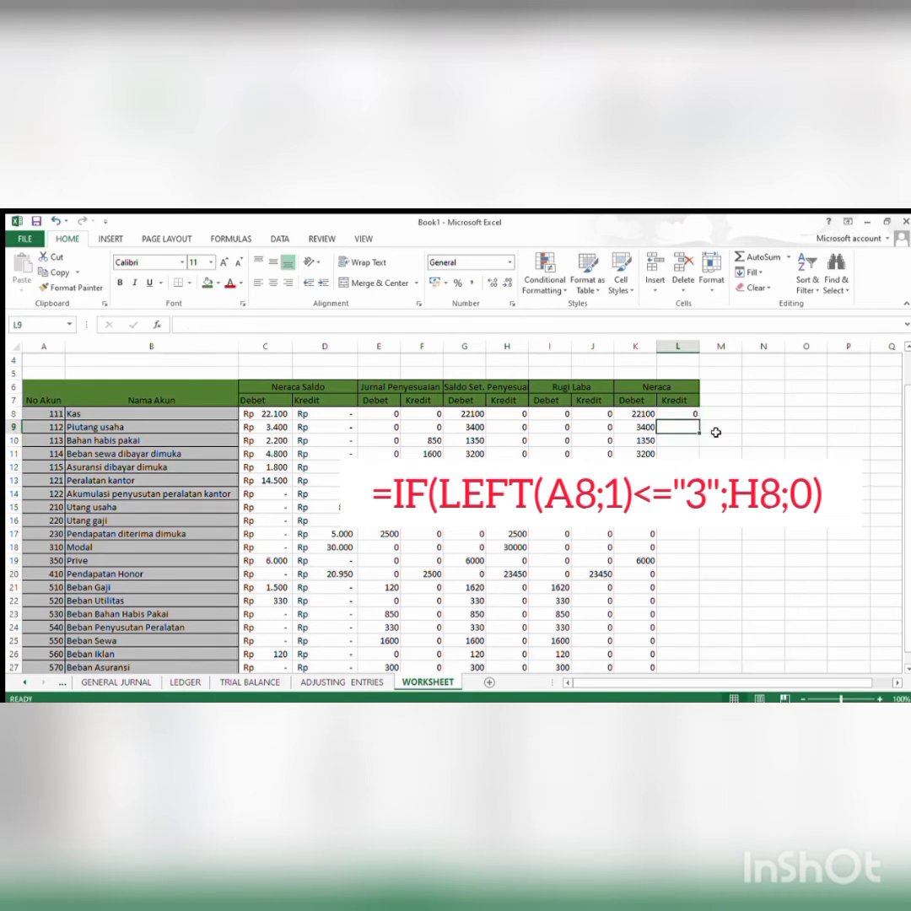
{"action": "left_click", "coordinate": [685, 414]}
{"action": "double_click", "coordinate": [699, 420]}
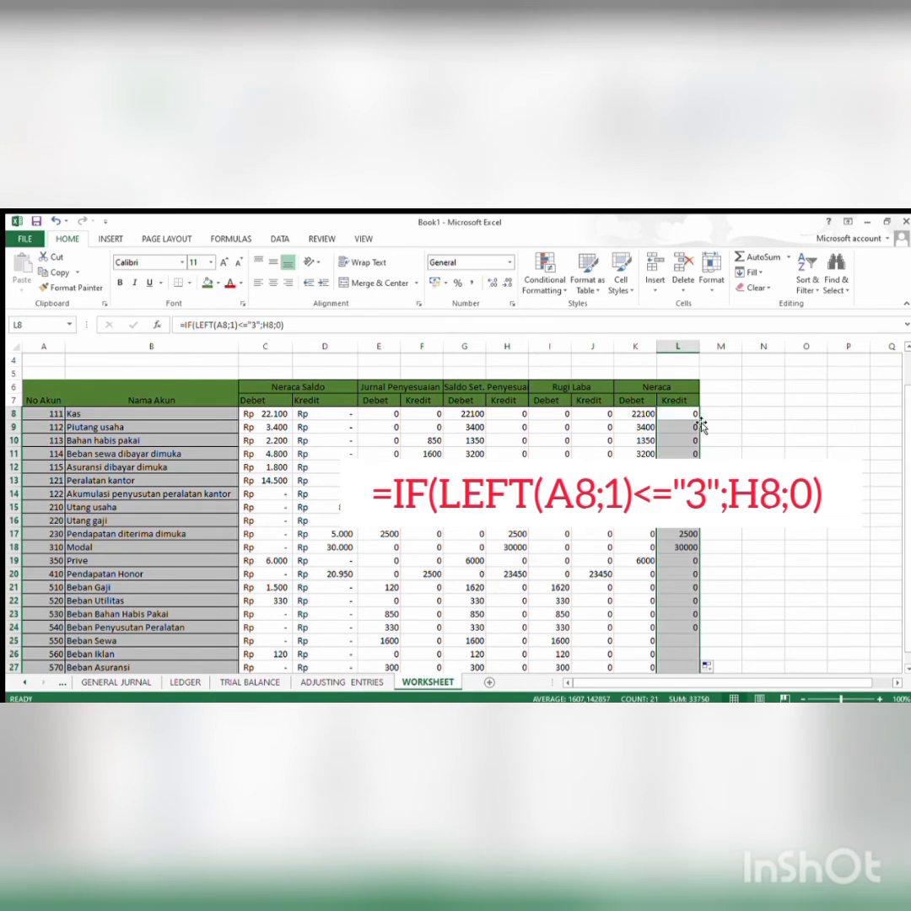
- Label row 29 Total in B29 and sum the Neraca Saldo debit amounts C8:C28 in C29
{"action": "left_click_drag", "start_coordinate": [907, 528], "coordinate": [906, 540]}
{"action": "left_click", "coordinate": [268, 668]}
{"action": "left_click", "coordinate": [268, 669]}
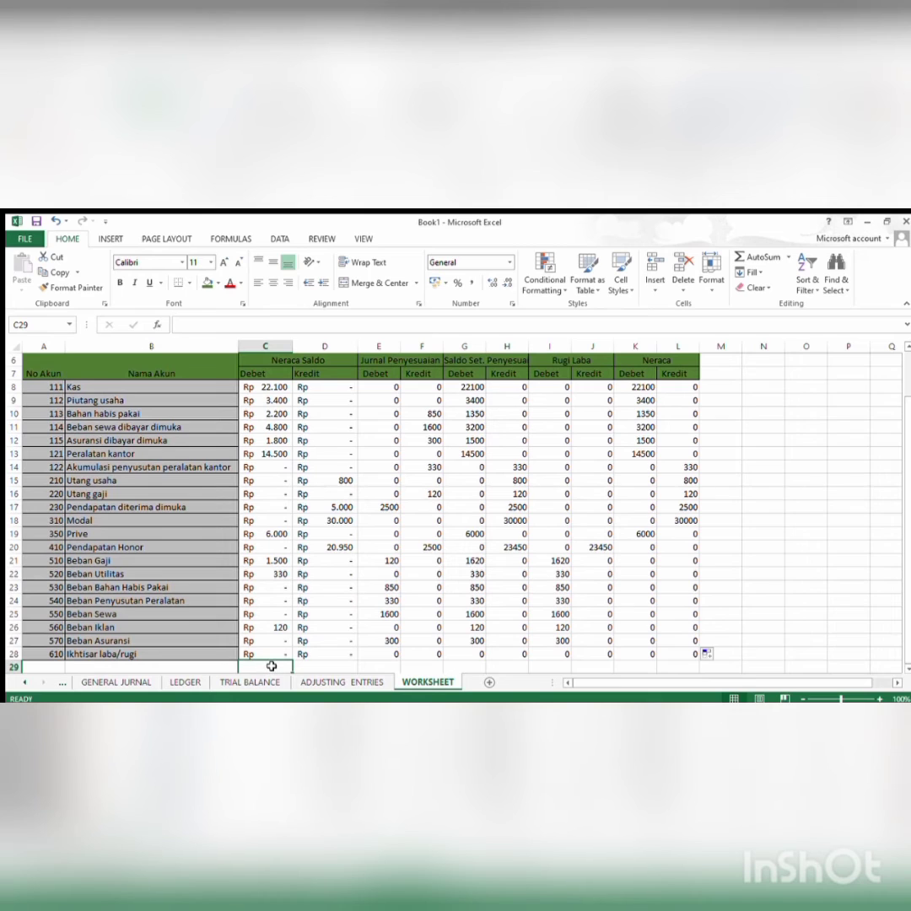
{"action": "left_click", "coordinate": [141, 668]}
{"action": "type", "text": "Total"}
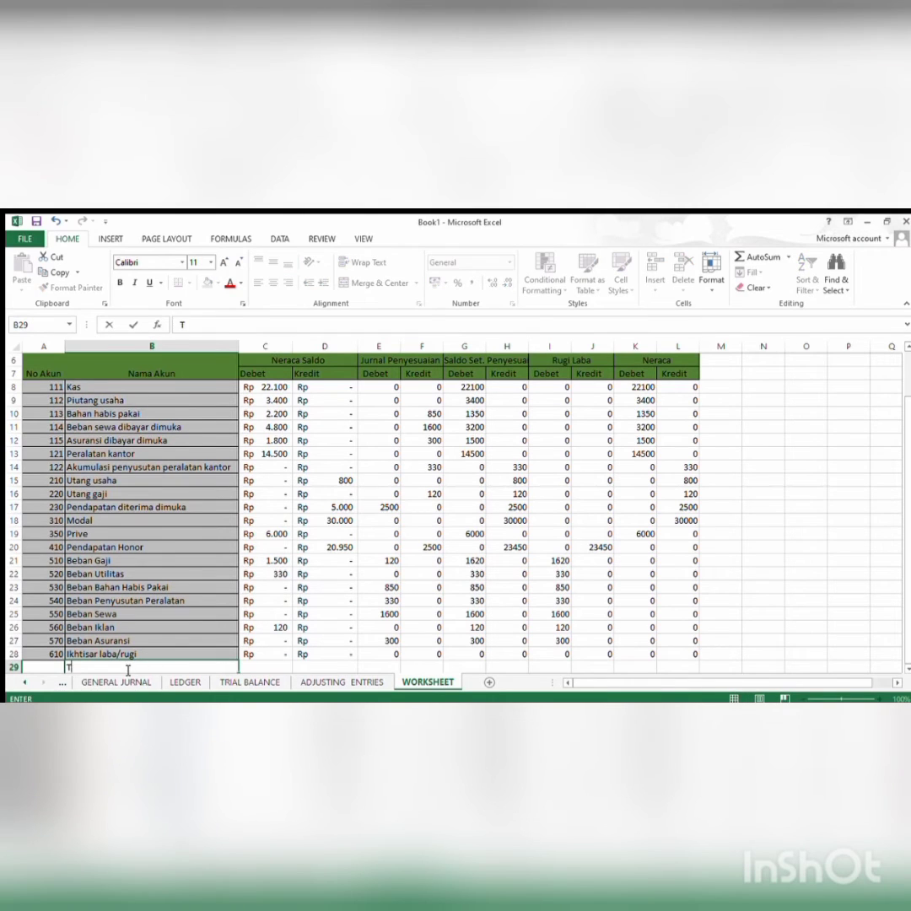
{"action": "left_click", "coordinate": [262, 667]}
{"action": "type", "text": "=SUM("}
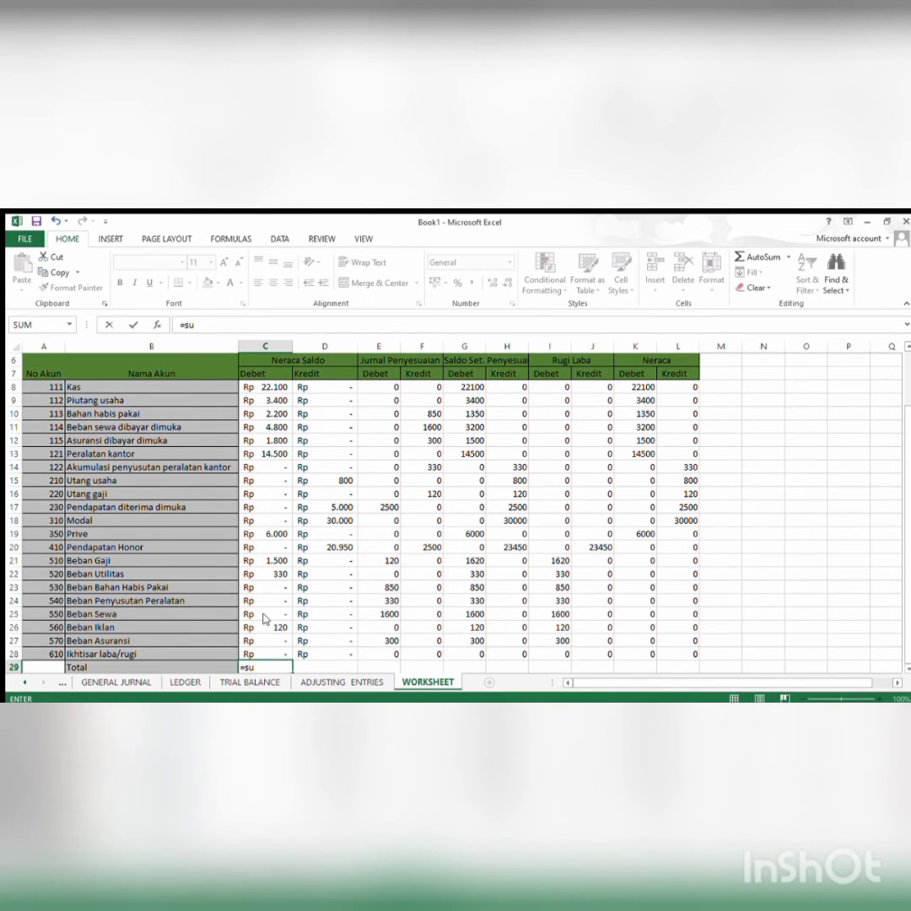
{"action": "left_click_drag", "start_coordinate": [264, 387], "coordinate": [264, 654]}
{"action": "key", "text": "Return"}
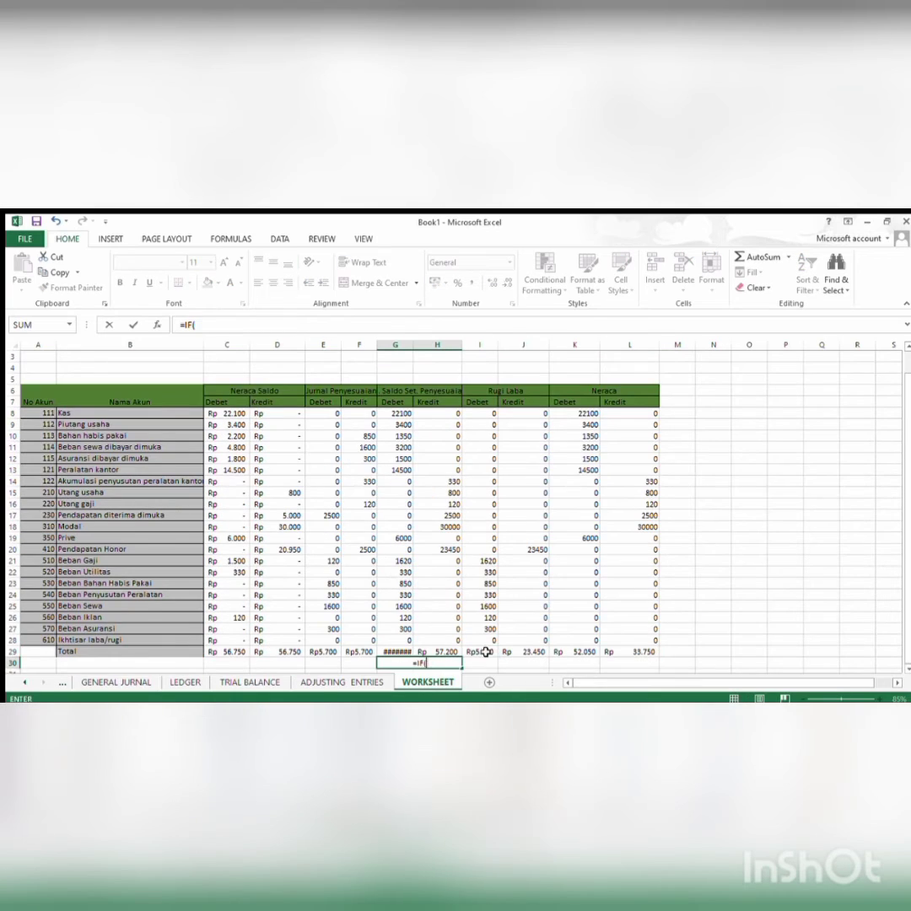
- Complete the profit-or-loss label formula in G30 as =IF(I29<J29;"Laba";"Rugi")
{"action": "left_click", "coordinate": [486, 652]}
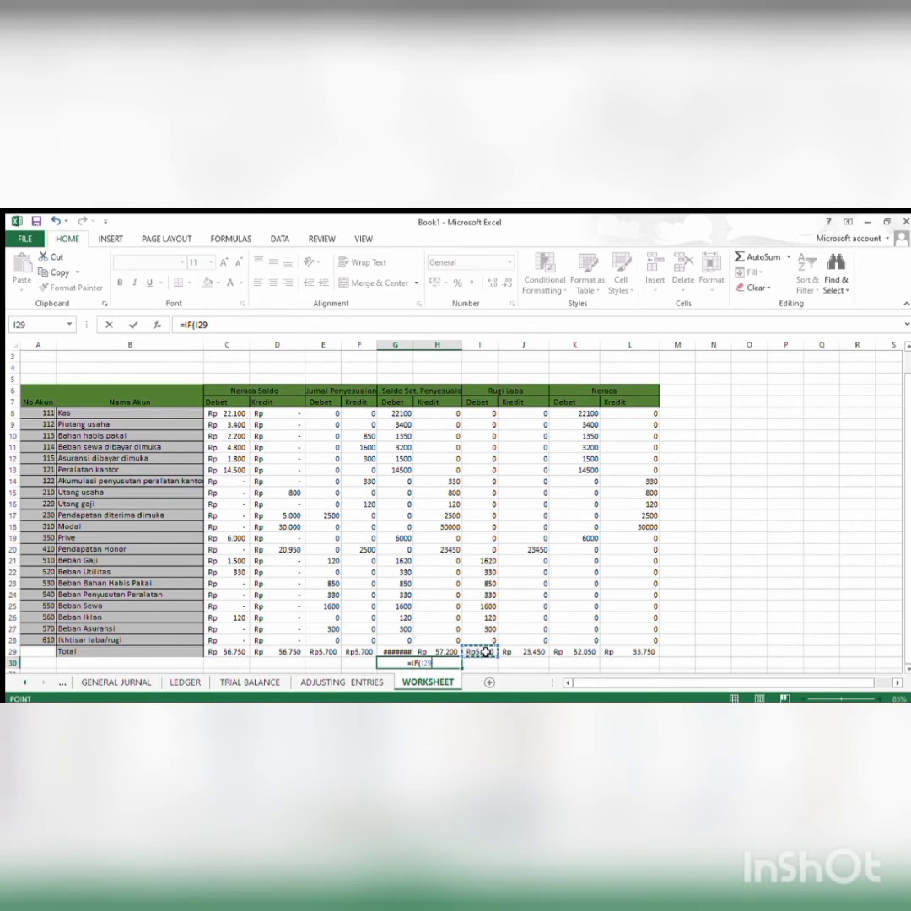
{"action": "type", "text": "<"}
{"action": "left_click", "coordinate": [524, 652]}
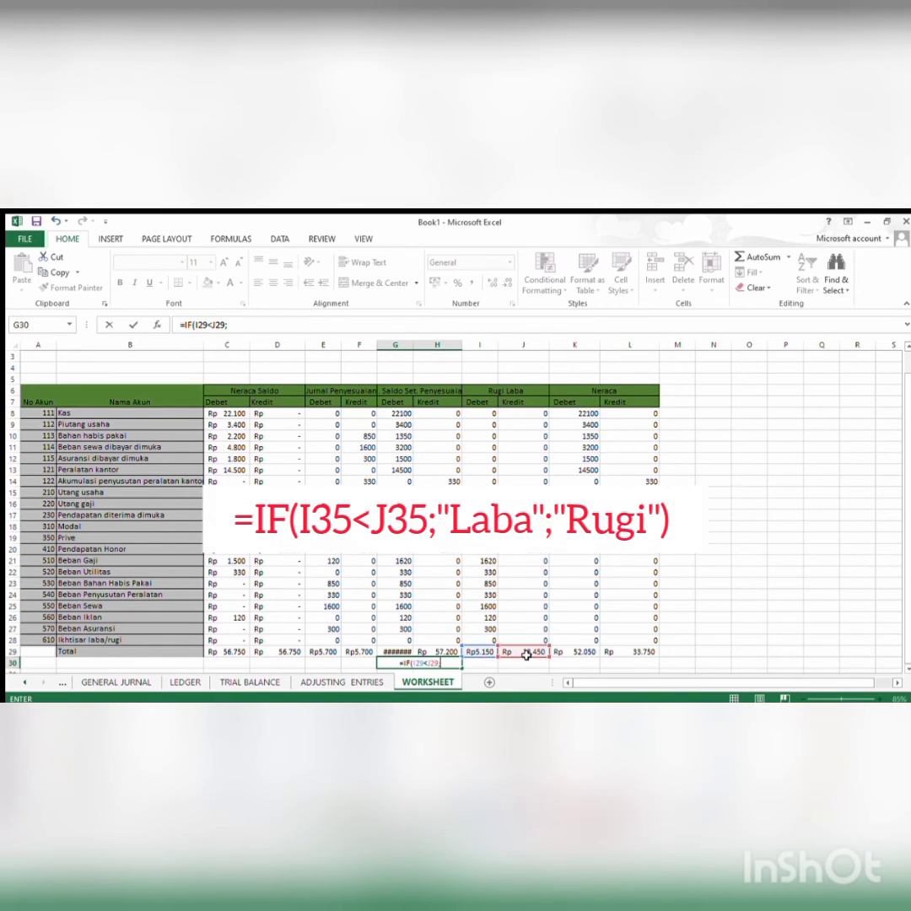
{"action": "type", "text": ";\"Laba\";\"Rugi\")"}
{"action": "key", "text": "Return"}
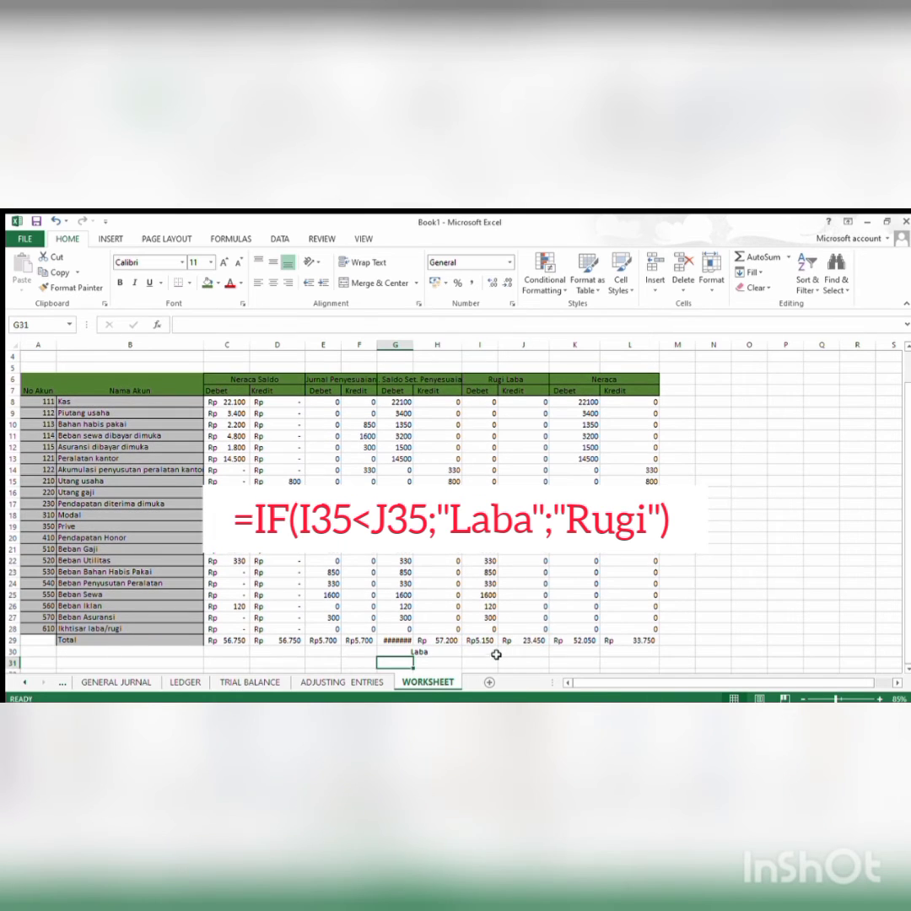
- Enter =J29-I29 in I30 to calculate the difference between the Rugi Laba credit and debit totals
{"action": "left_click", "coordinate": [496, 653]}
{"action": "type", "text": "="}
{"action": "left_click", "coordinate": [525, 643]}
{"action": "type", "text": "-"}
{"action": "left_click", "coordinate": [488, 643]}
{"action": "key", "text": "Return"}
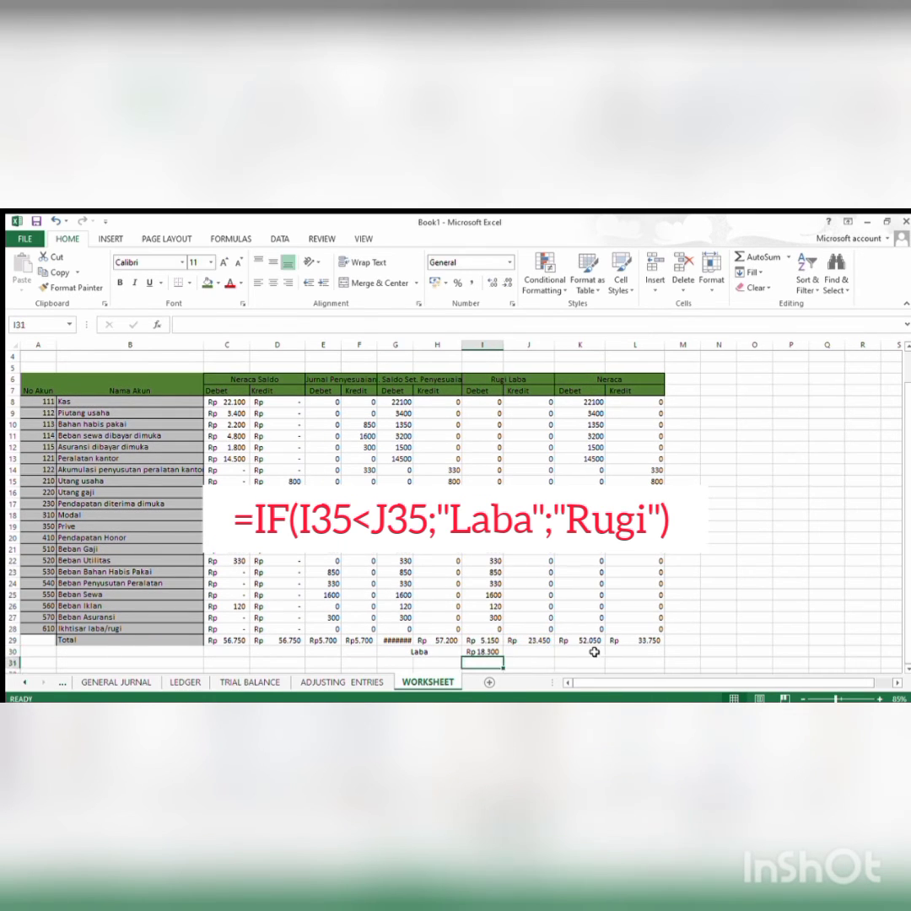
- Enter a formula in L30 under Neraca Kredit that subtracts L29 from K29
{"action": "left_click", "coordinate": [595, 652]}
{"action": "left_click", "coordinate": [633, 640]}
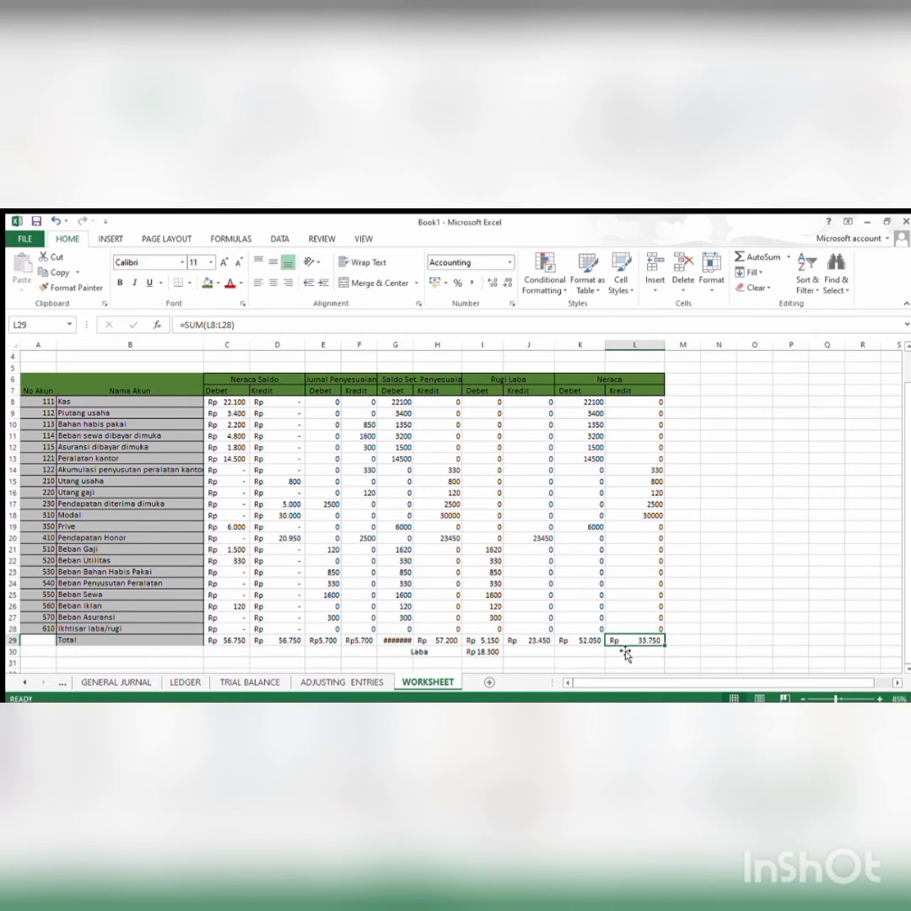
{"action": "left_click", "coordinate": [624, 652]}
{"action": "type", "text": "="}
{"action": "left_click", "coordinate": [619, 643]}
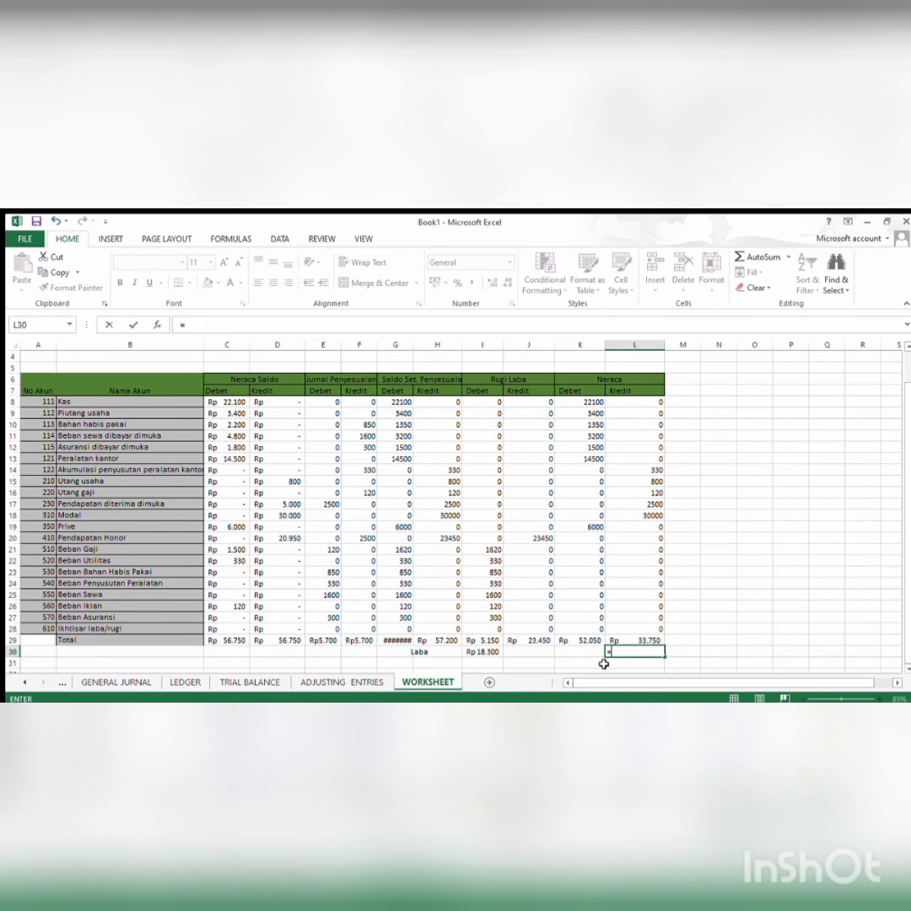
{"action": "left_click", "coordinate": [590, 642]}
{"action": "type", "text": "-"}
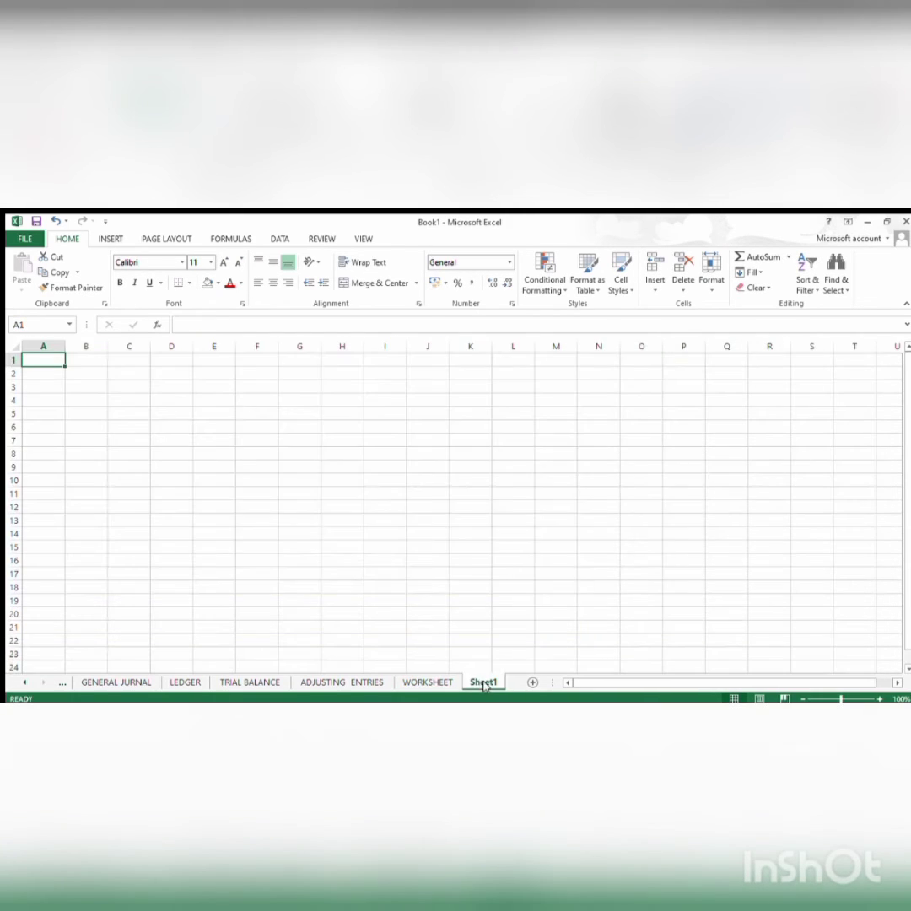
- Rename Sheet1 as INCOME STATEMENT
{"action": "double_click", "coordinate": [484, 682]}
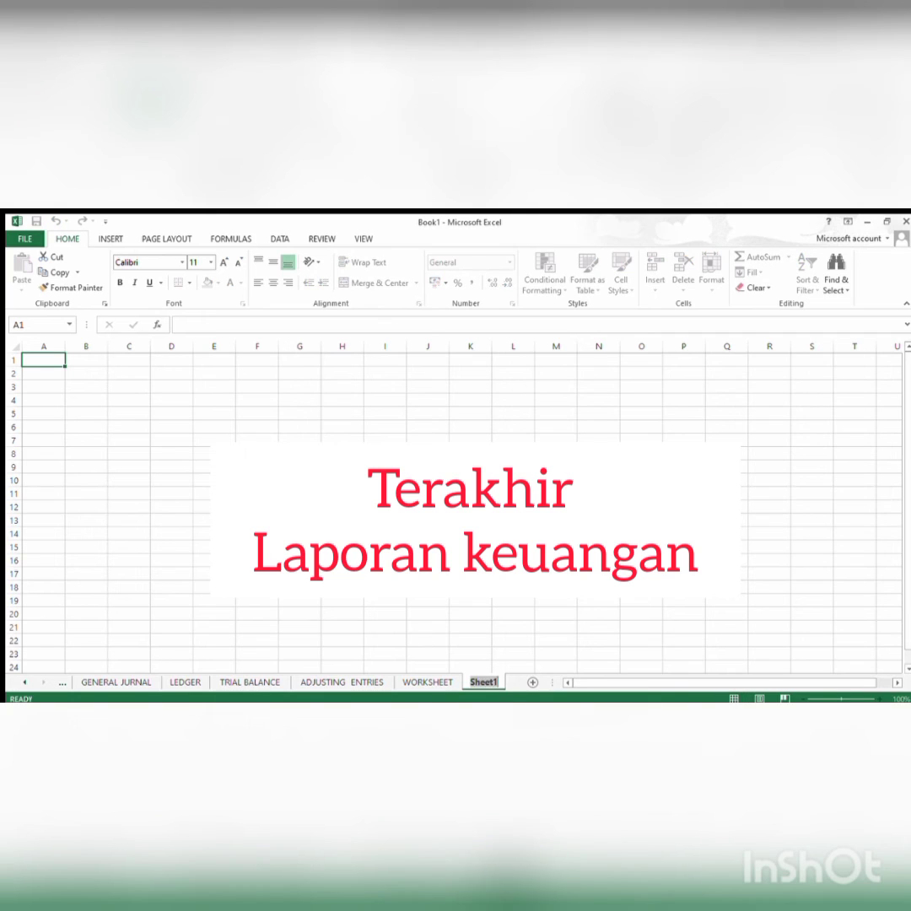
{"action": "key", "text": "BackSpace"}
{"action": "type", "text": "INCOM"}
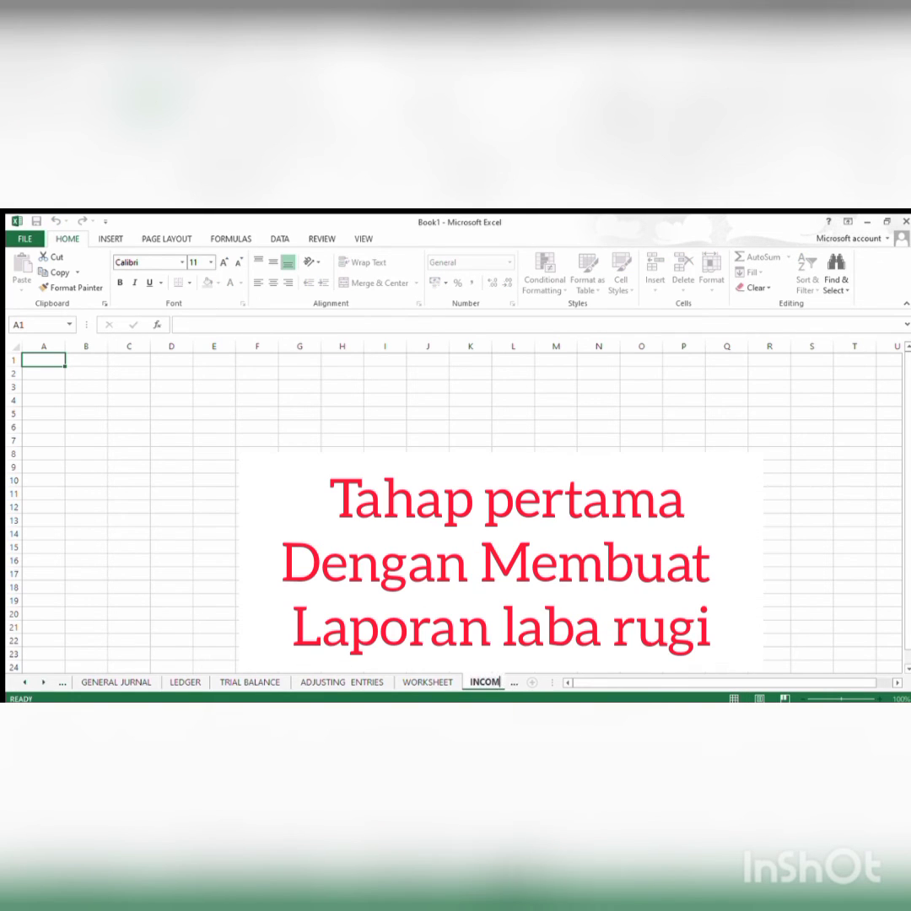
{"action": "type", "text": "E STATEMENT"}
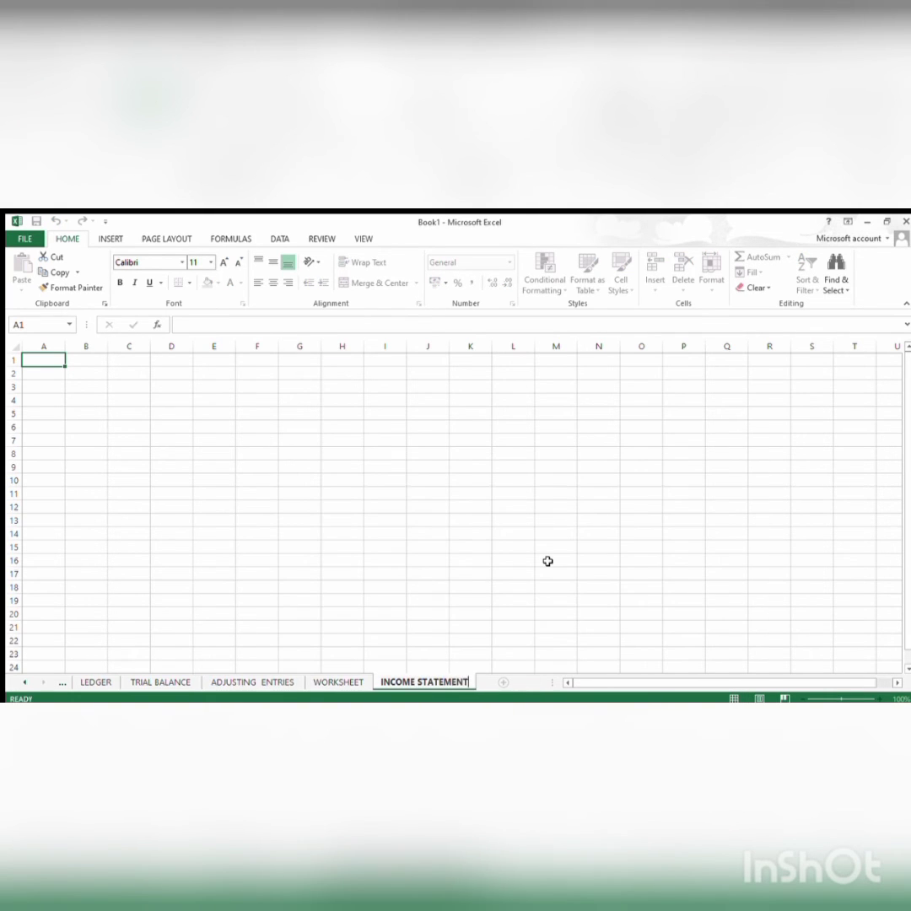
{"action": "left_click", "coordinate": [294, 492]}
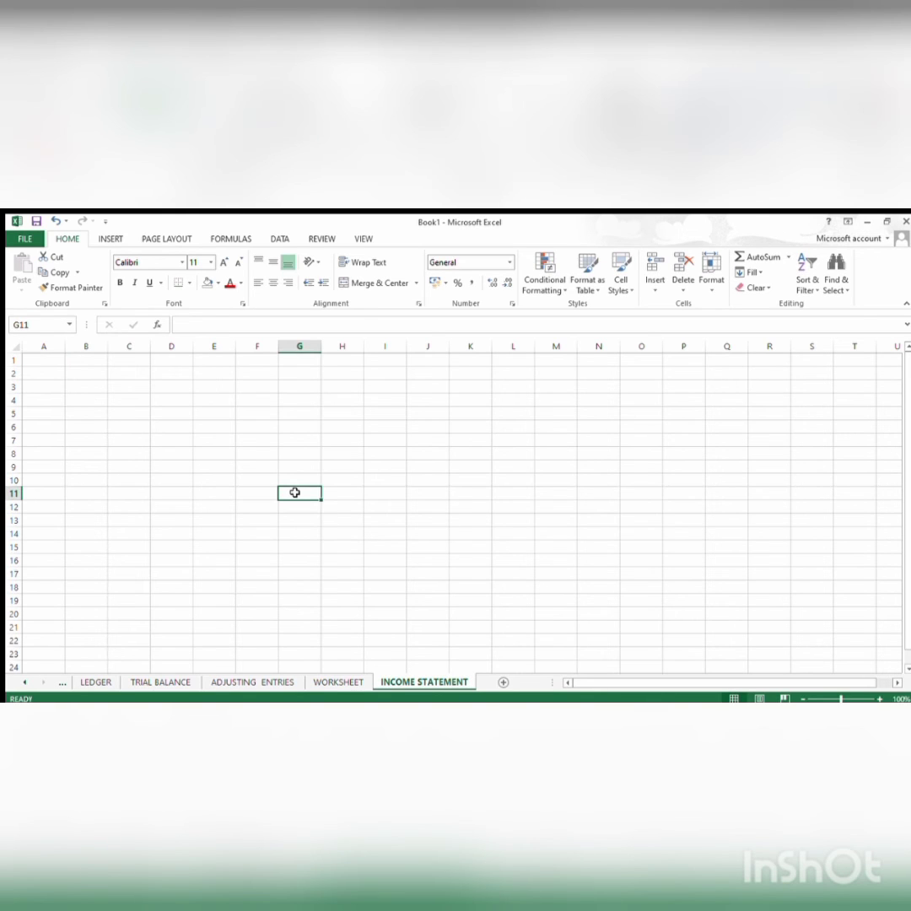
- Enter Laporan Laba Rugi in row 6 of the heading block and the bold label Pendapatan in A7
{"action": "left_click_drag", "start_coordinate": [57, 362], "coordinate": [163, 364]}
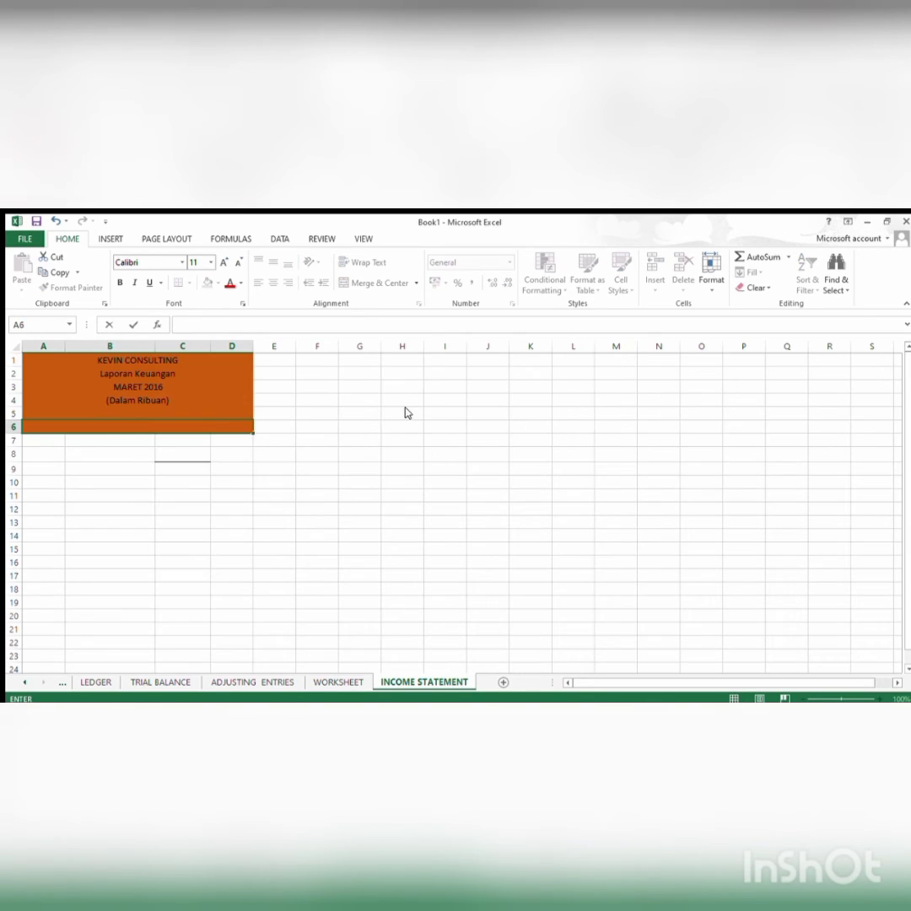
{"action": "type", "text": "Laporan Laba Rugi"}
{"action": "left_click", "coordinate": [57, 440]}
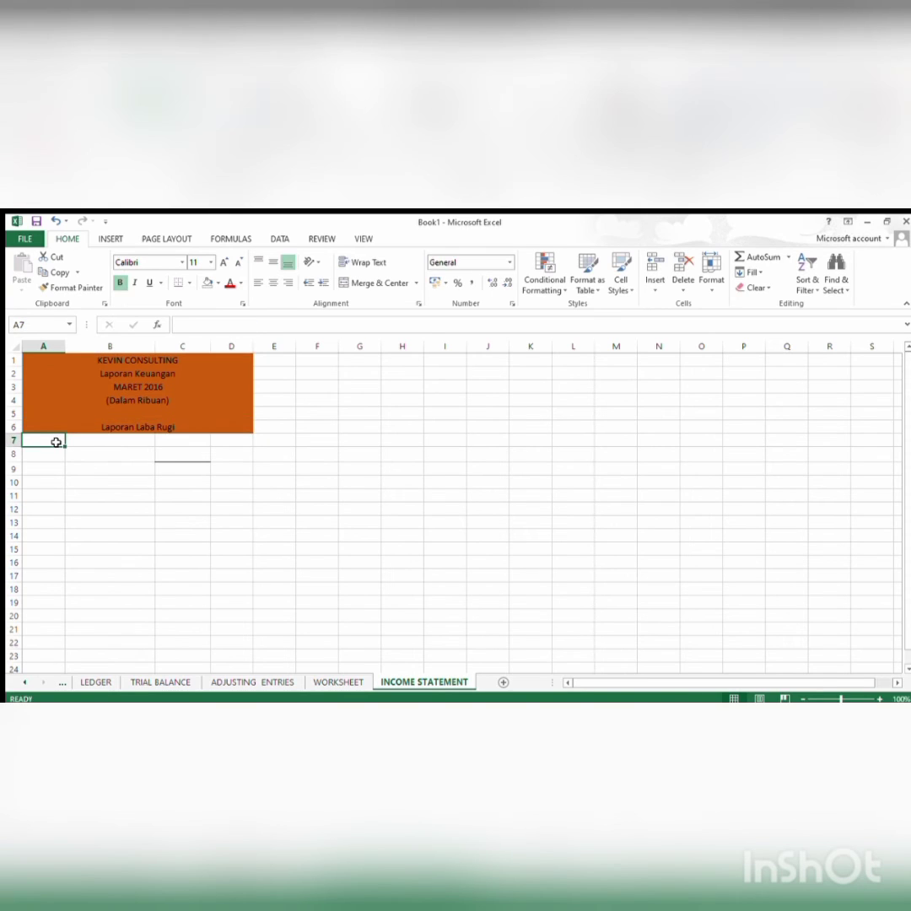
{"action": "key", "text": "ctrl+b"}
{"action": "type", "text": "Ped"}
{"action": "type", "text": "ndapatan"}
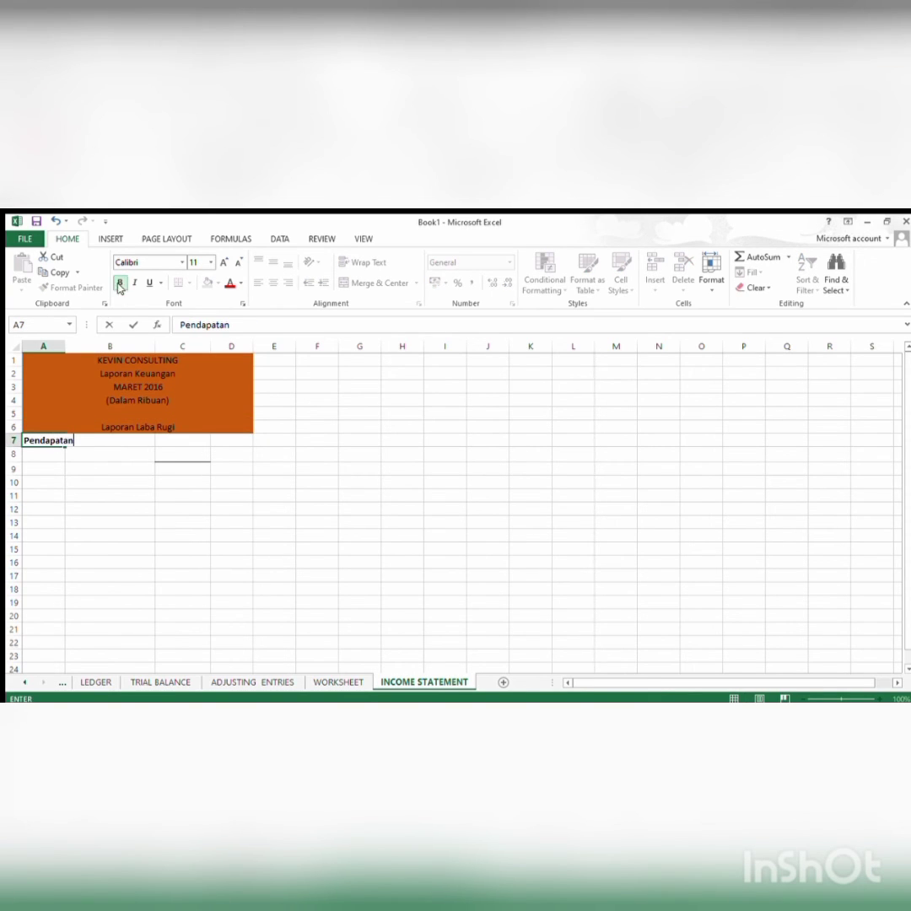
- Copy account 410 Pendapatan Honor from A20:B20 of WORKSHEET into row 8 of INCOME STATEMENT, starting at A8
{"action": "left_click", "coordinate": [331, 681]}
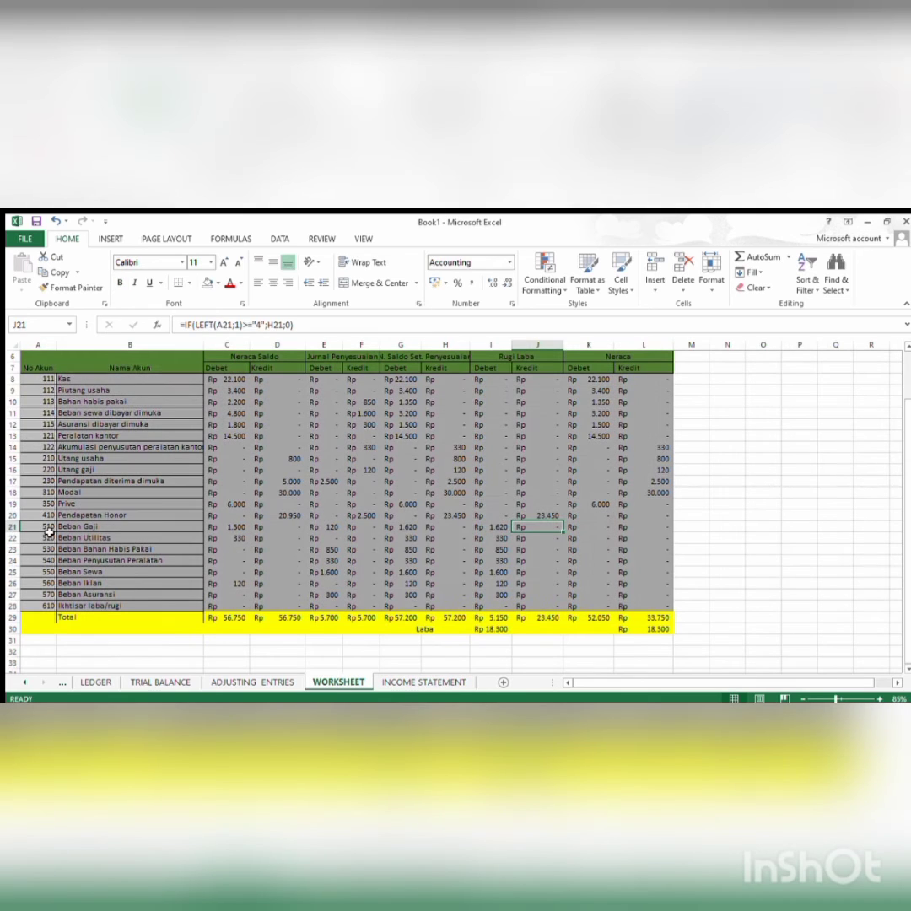
{"action": "left_click_drag", "start_coordinate": [45, 516], "coordinate": [92, 515]}
{"action": "key", "text": "ctrl+c"}
{"action": "left_click", "coordinate": [58, 274]}
{"action": "left_click", "coordinate": [423, 681]}
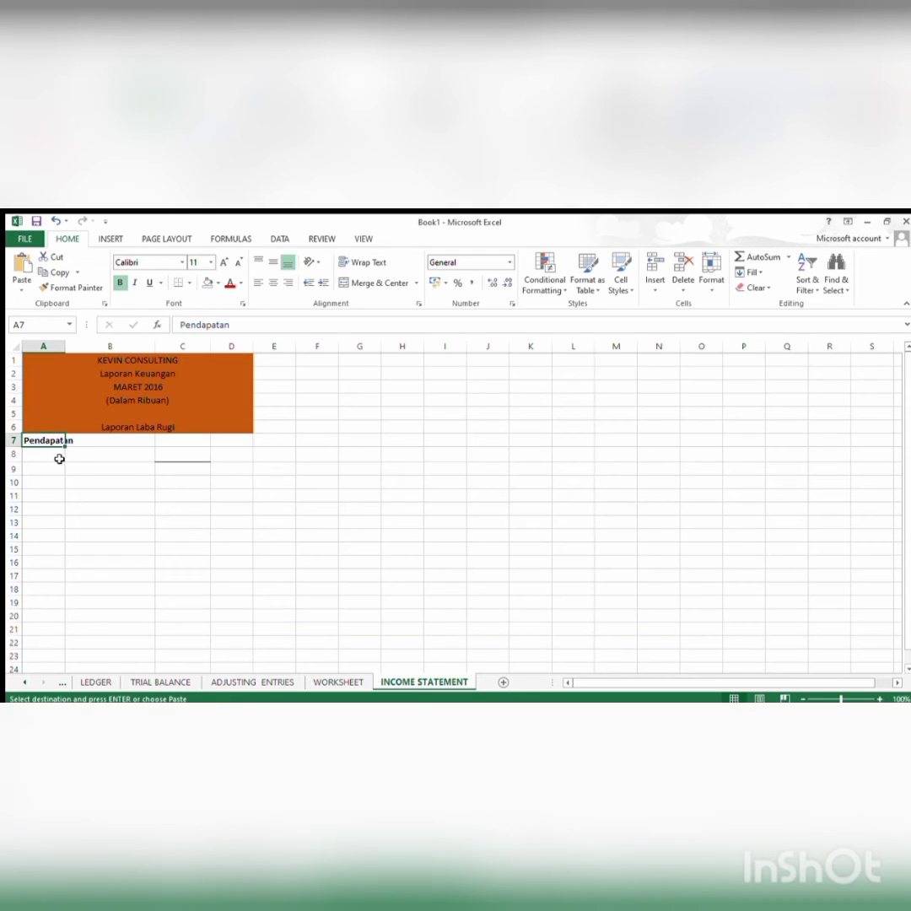
{"action": "left_click", "coordinate": [51, 454]}
{"action": "key", "text": "ctrl+v"}
- Copy the Pendapatan Honor amount from J20 of WORKSHEET and paste it as a link into C8 of INCOME STATEMENT
{"action": "left_click", "coordinate": [181, 457]}
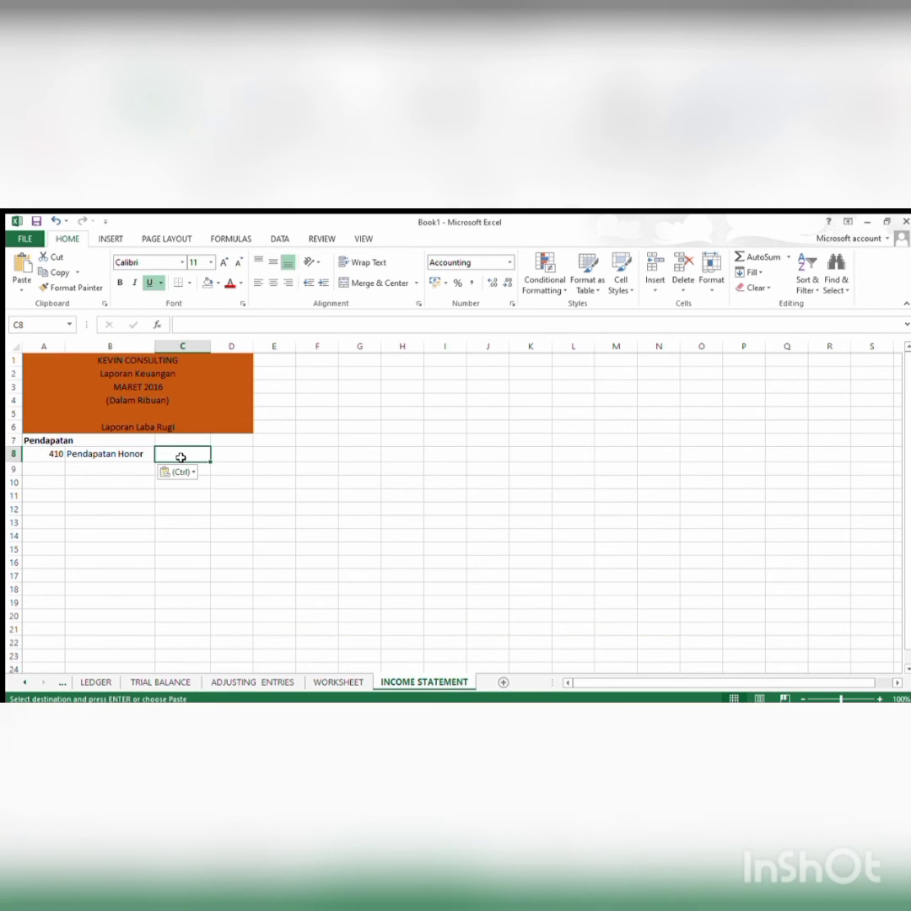
{"action": "left_click", "coordinate": [338, 681]}
{"action": "left_click", "coordinate": [537, 515]}
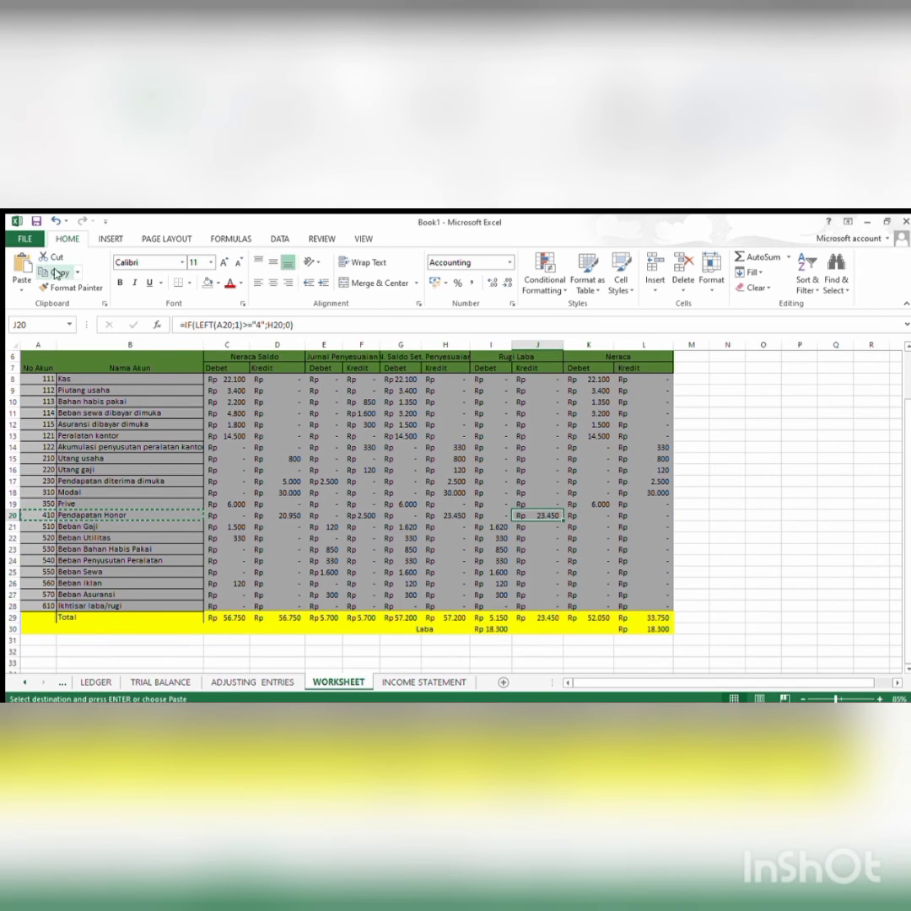
{"action": "left_click", "coordinate": [57, 274]}
{"action": "left_click", "coordinate": [396, 683]}
{"action": "right_click", "coordinate": [201, 454]}
{"action": "left_click", "coordinate": [321, 498]}
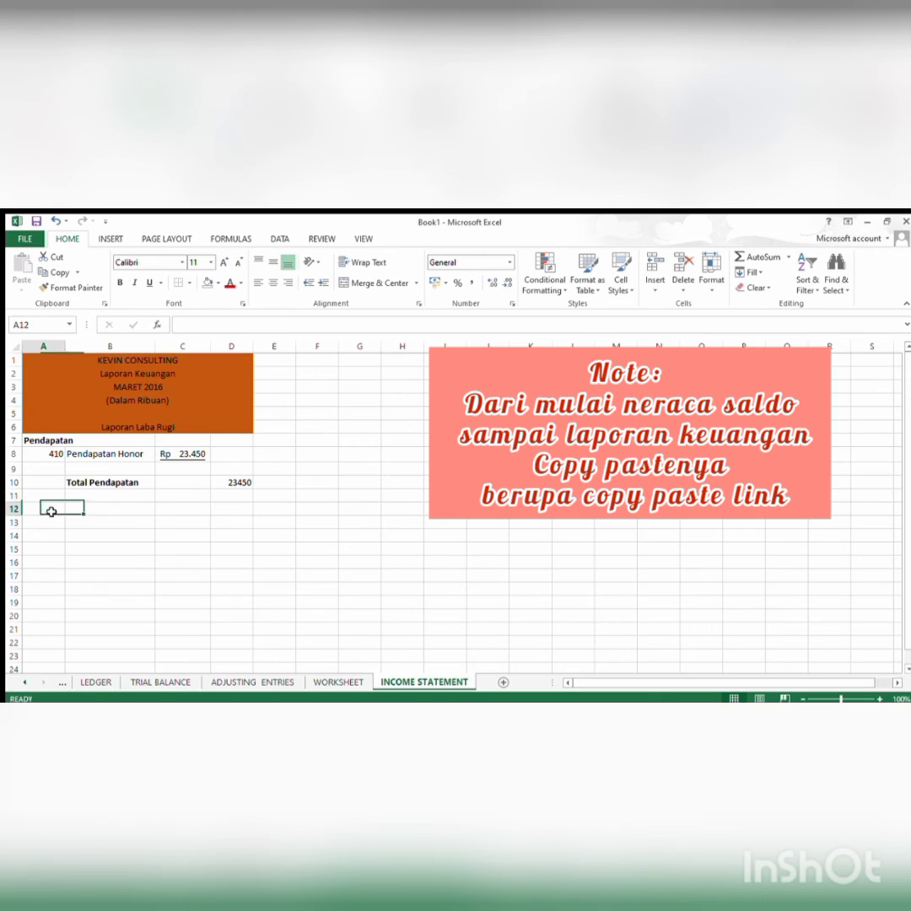
- Enter the section label Beban in A12
{"action": "type", "text": "Beban"}
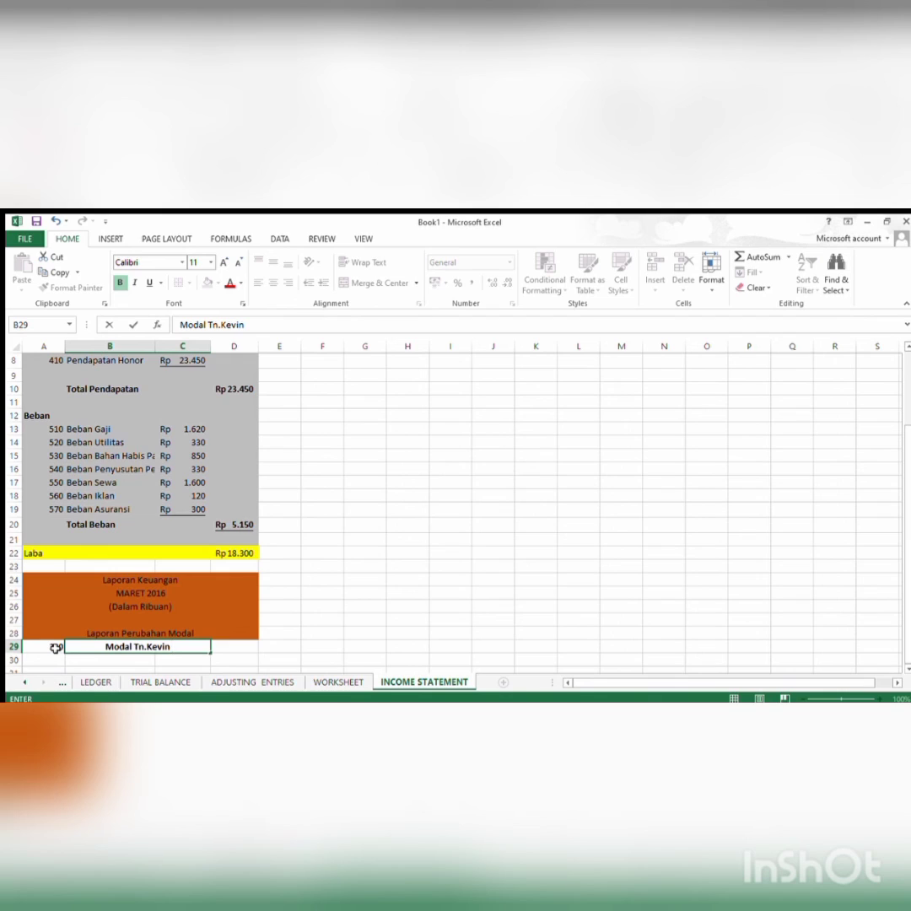
- Add the date (1 maret-2016) to the owner's capital label in B29
{"action": "type", "text": "(1 maret"}
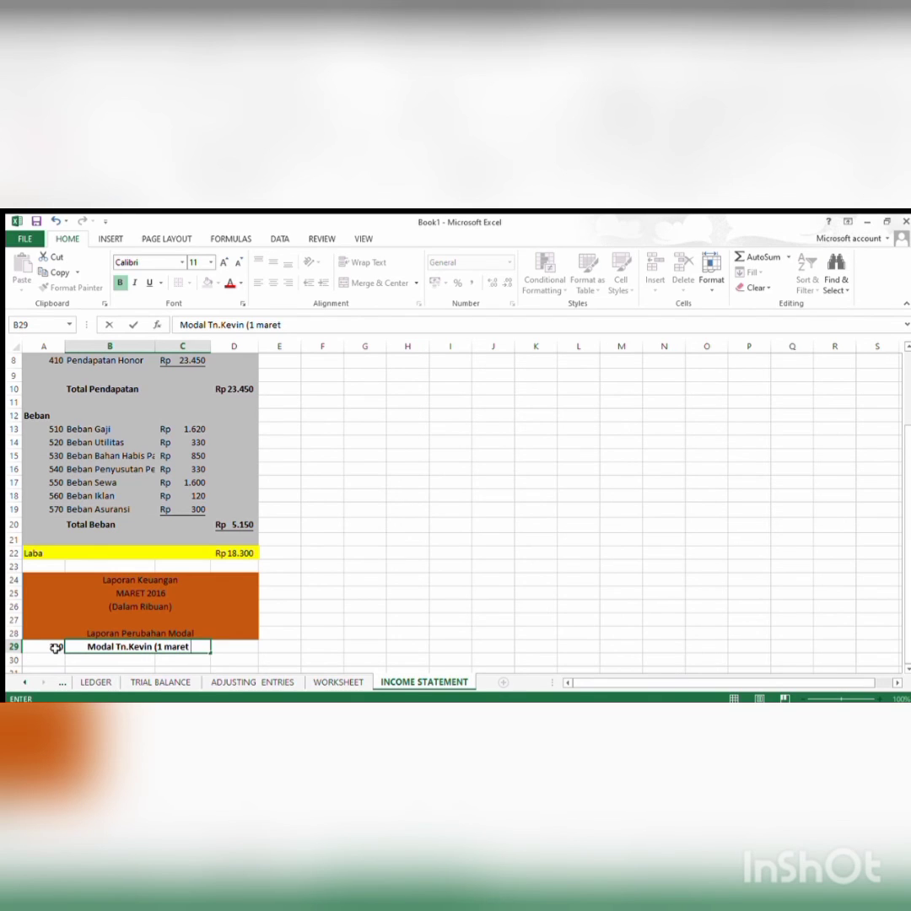
{"action": "type", "text": "-2016)"}
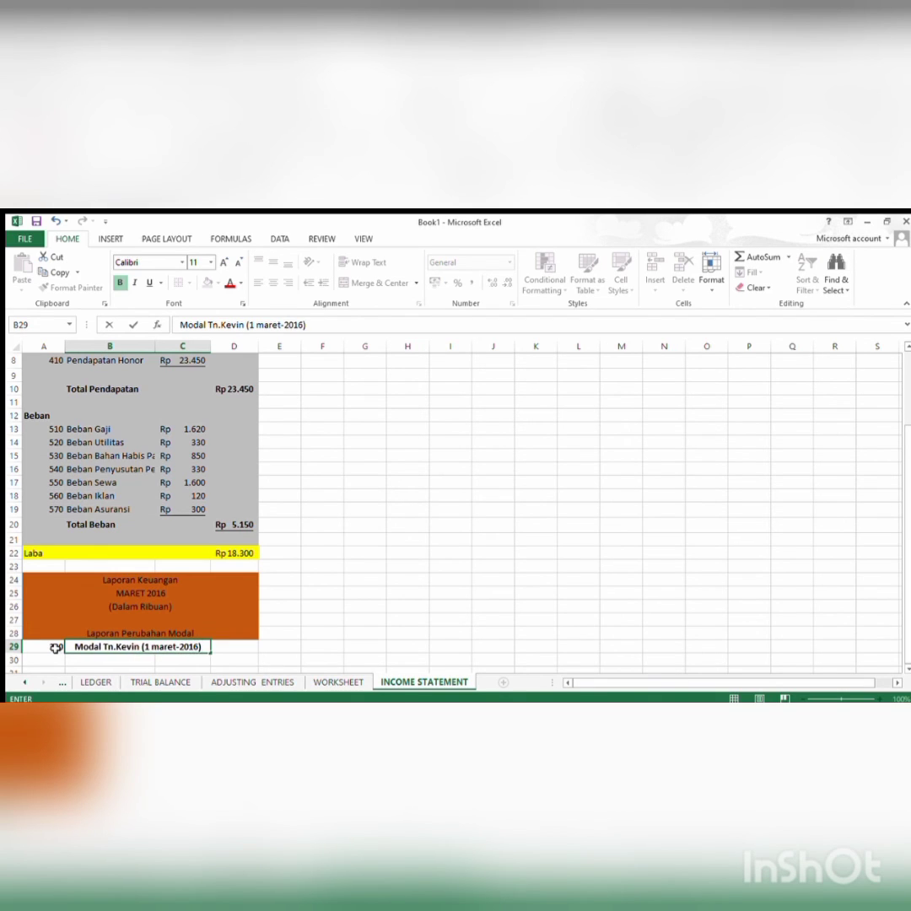
- Copy the Modal credit balance from L18 of WORKSHEET and paste it as a link into D29 of INCOME STATEMENT
{"action": "left_click", "coordinate": [240, 648]}
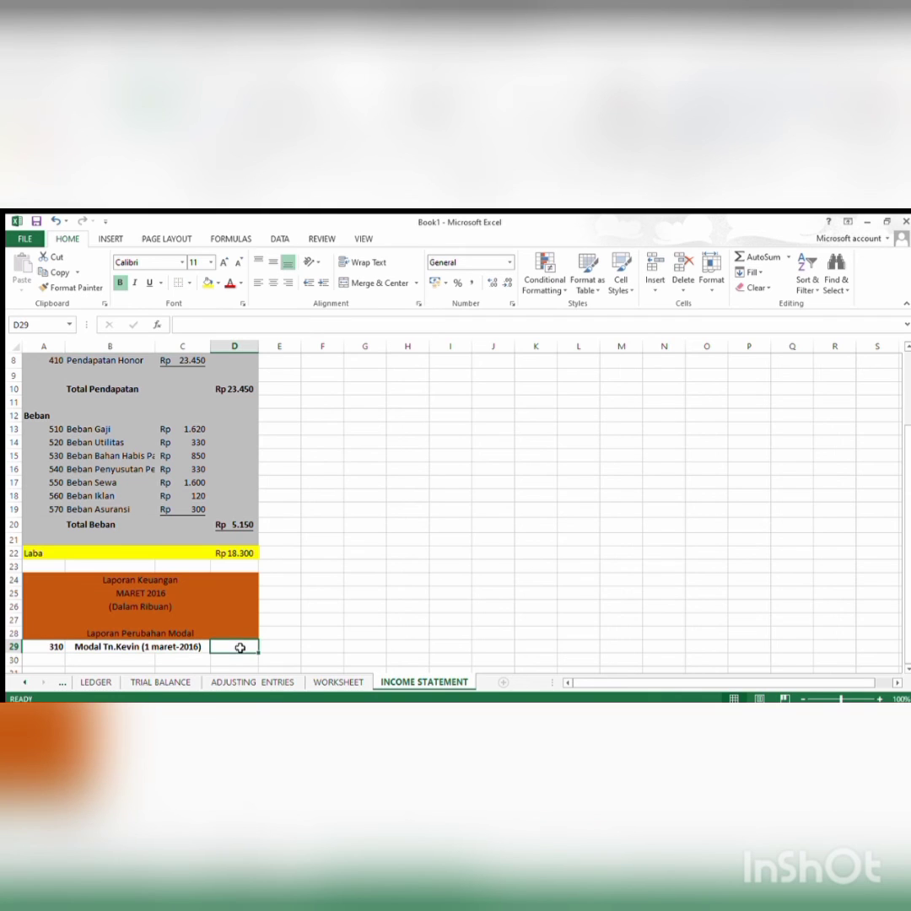
{"action": "left_click", "coordinate": [310, 683]}
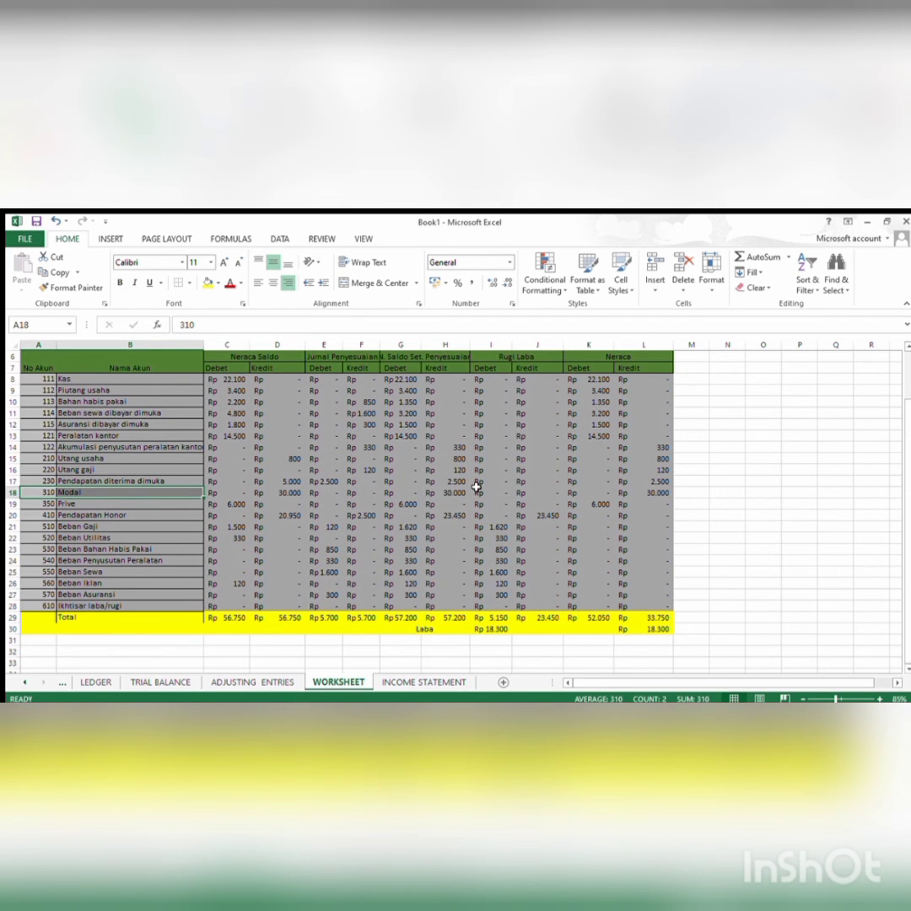
{"action": "left_click", "coordinate": [634, 495]}
{"action": "left_click", "coordinate": [55, 272]}
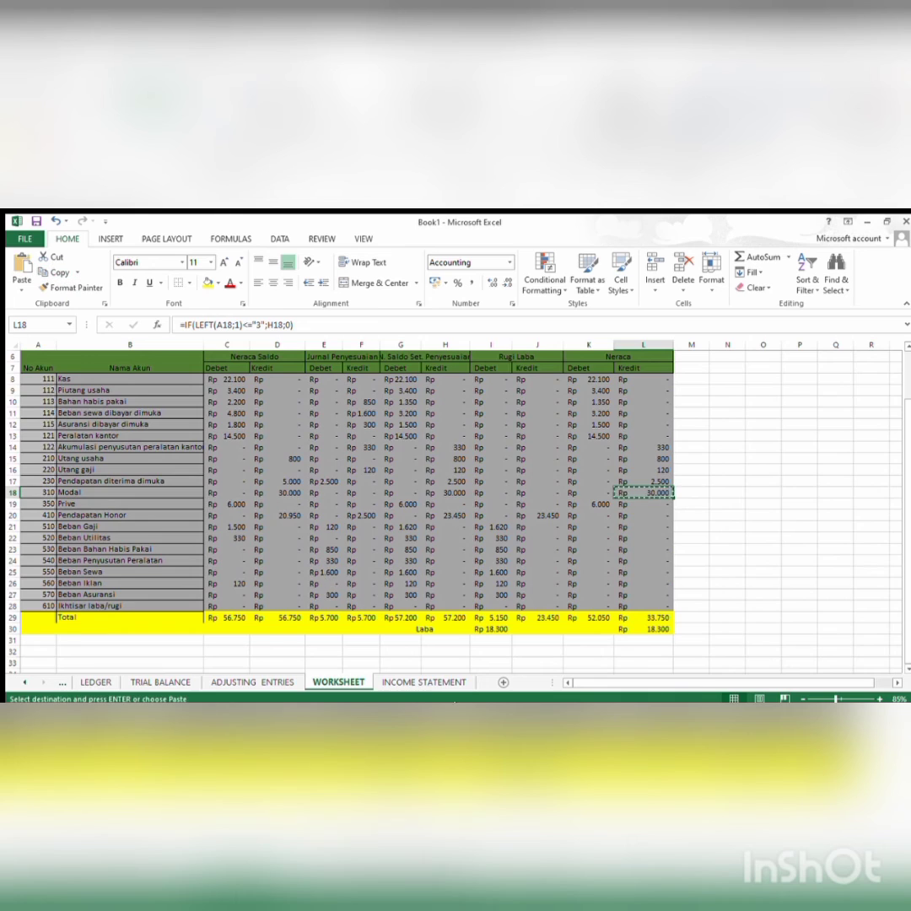
{"action": "left_click", "coordinate": [423, 683]}
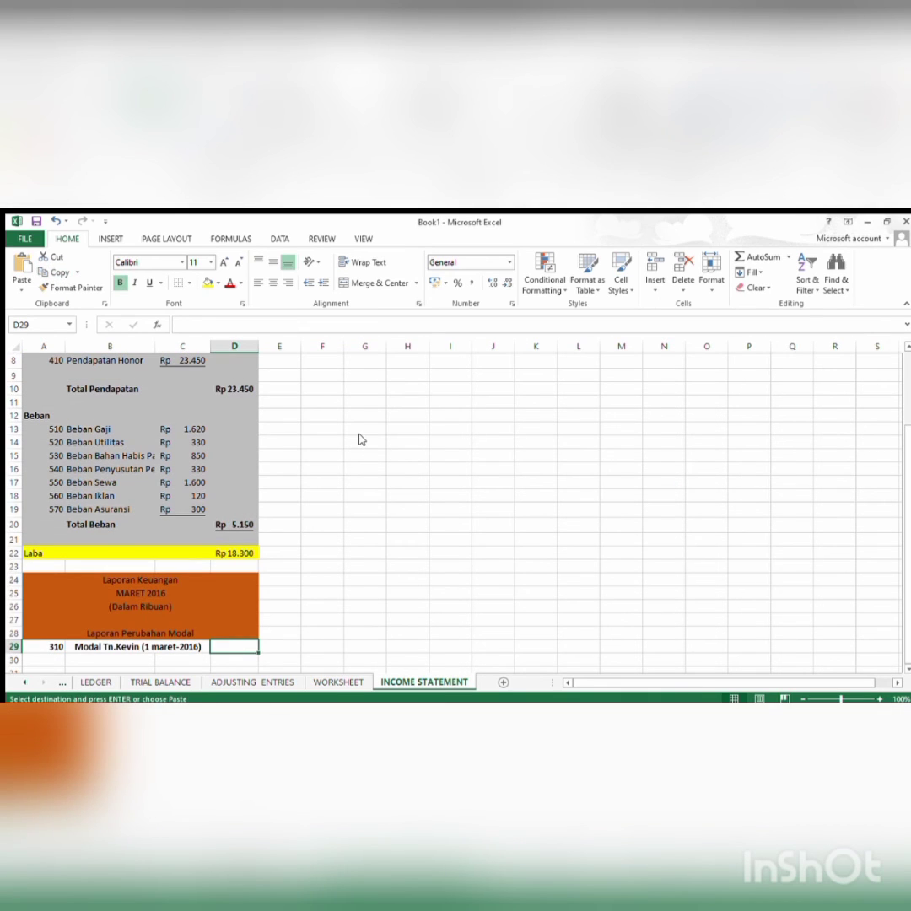
{"action": "key", "text": "ctrl+v"}
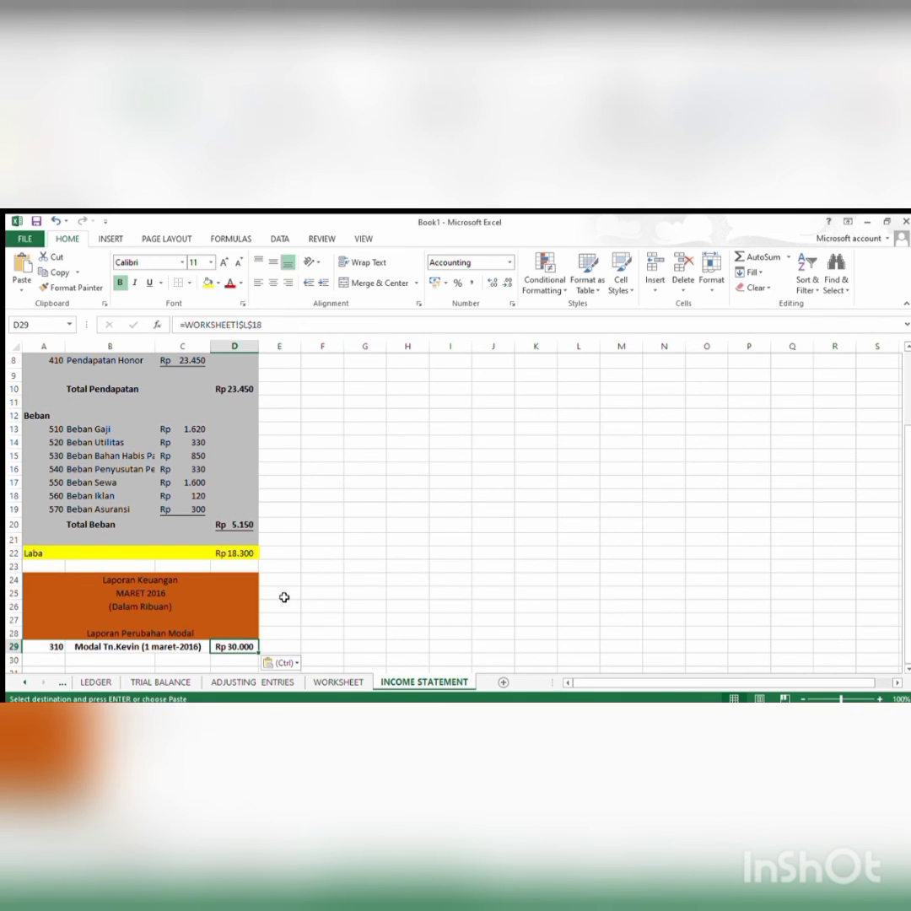
- Copy the Laba label and amount from row 30 of WORKSHEET and paste them as links from B31 of INCOME STATEMENT
{"action": "left_click", "coordinate": [109, 662]}
{"action": "left_click", "coordinate": [67, 671]}
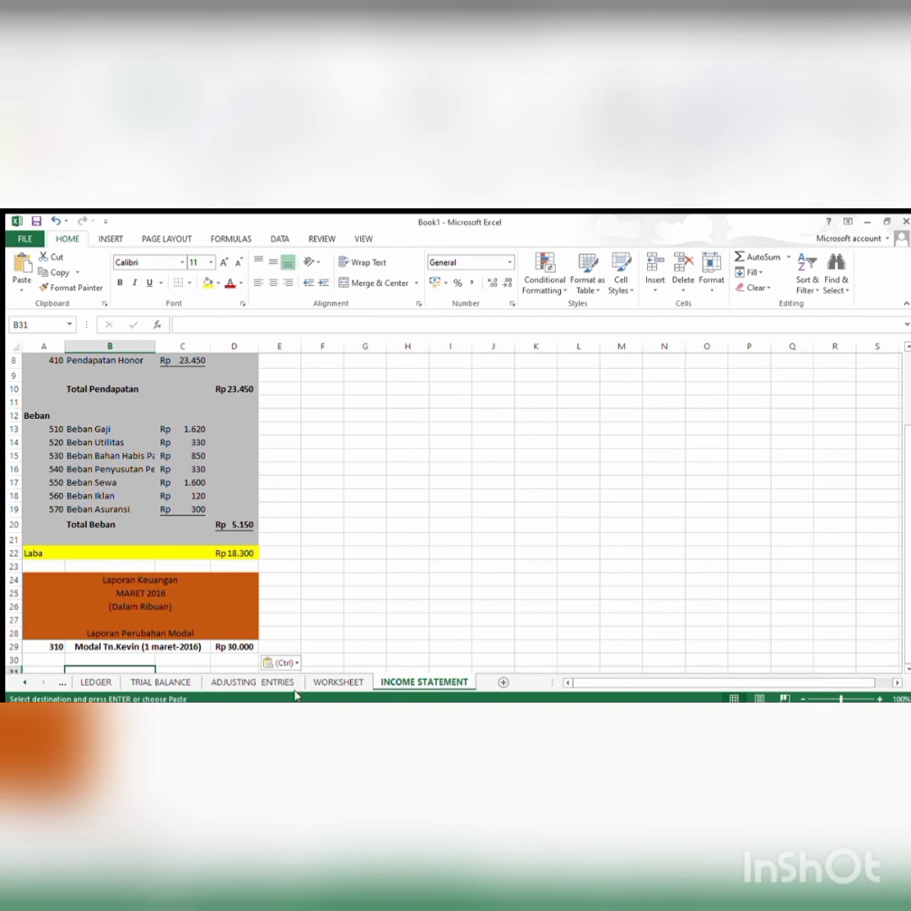
{"action": "left_click", "coordinate": [338, 682]}
{"action": "left_click_drag", "start_coordinate": [417, 629], "coordinate": [477, 629]}
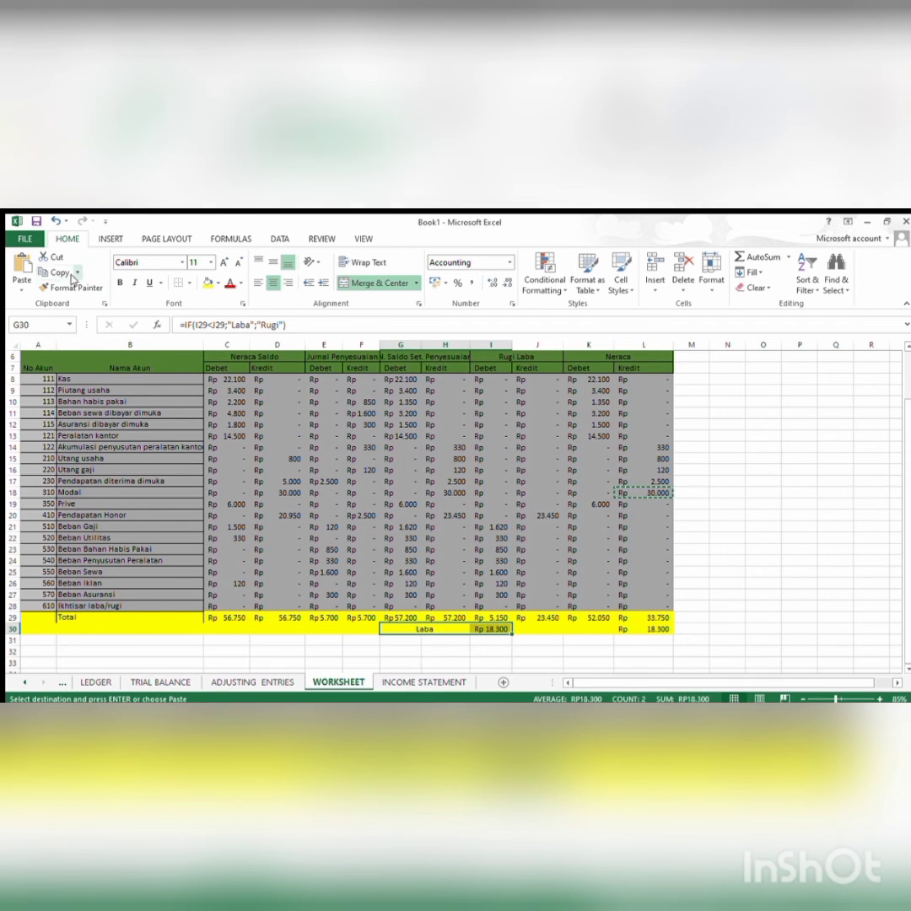
{"action": "left_click", "coordinate": [71, 275]}
{"action": "left_click", "coordinate": [423, 681]}
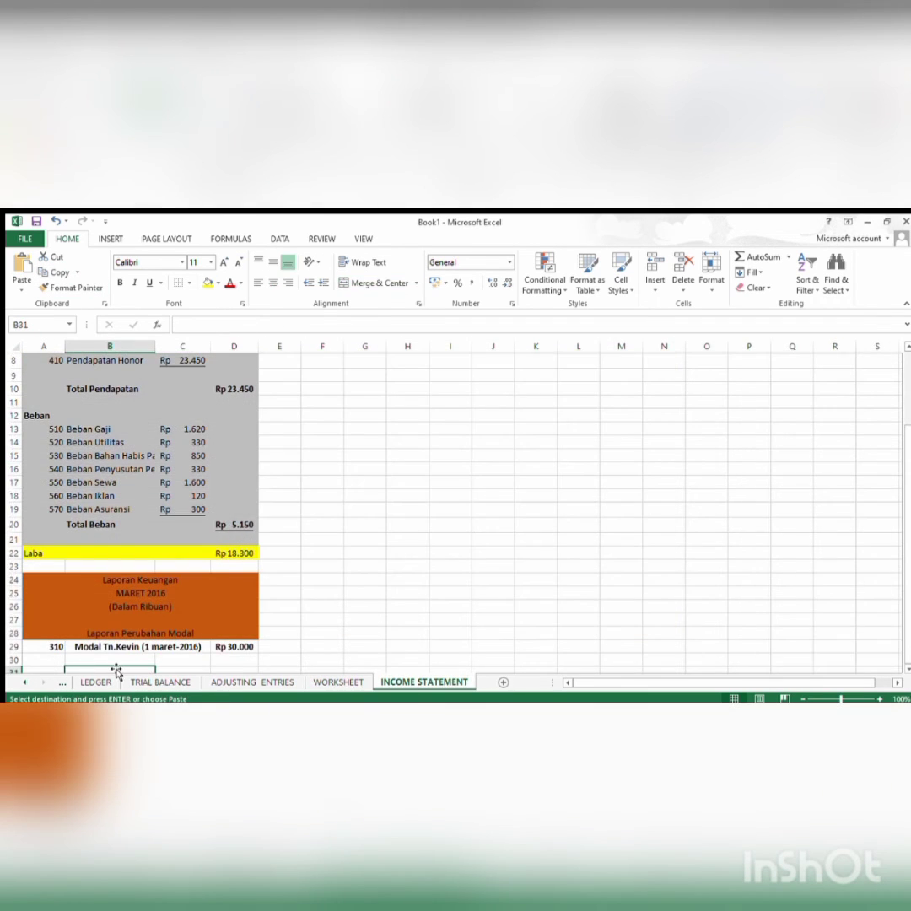
{"action": "scroll", "coordinate": [253, 506], "scroll_direction": "down", "scroll_amount": 4}
{"action": "key", "text": "ctrl+v"}
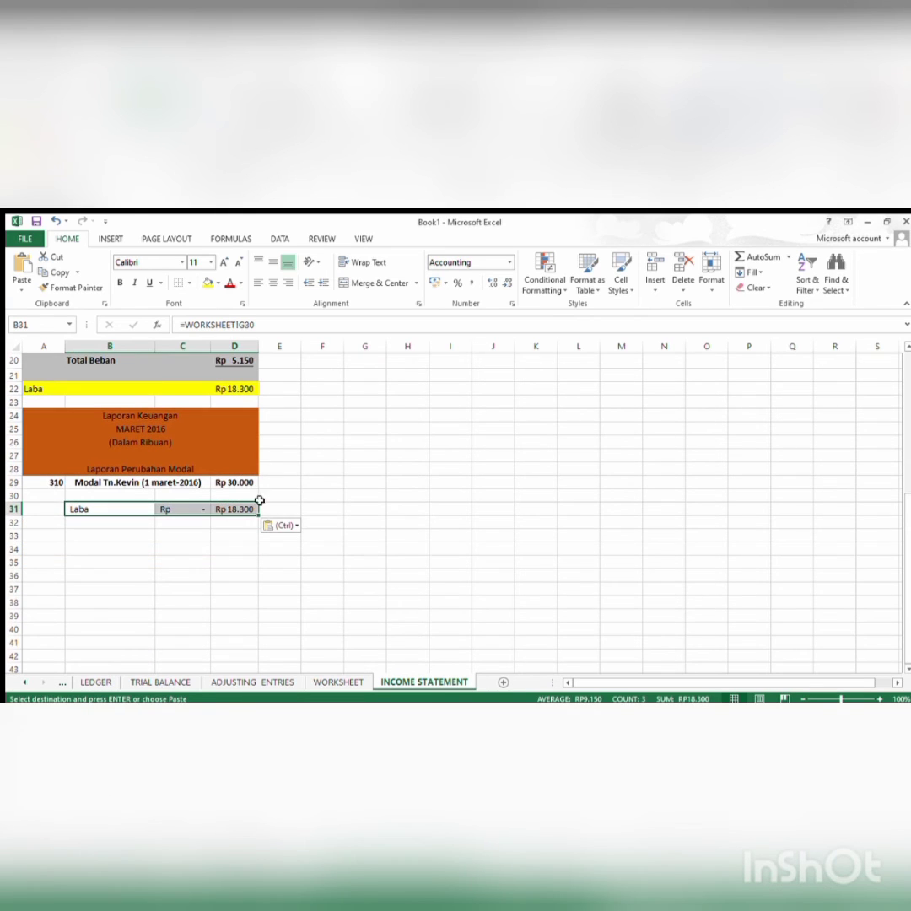
{"action": "key", "text": "ctrl+z"}
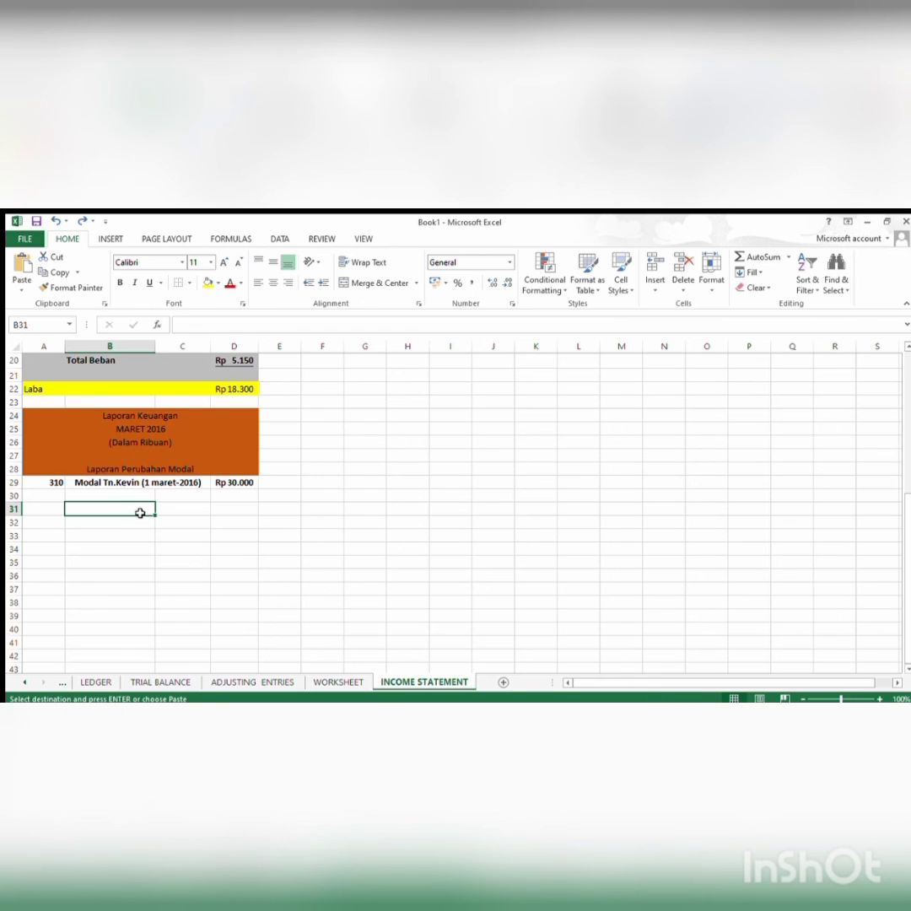
{"action": "key", "text": "ctrl+v"}
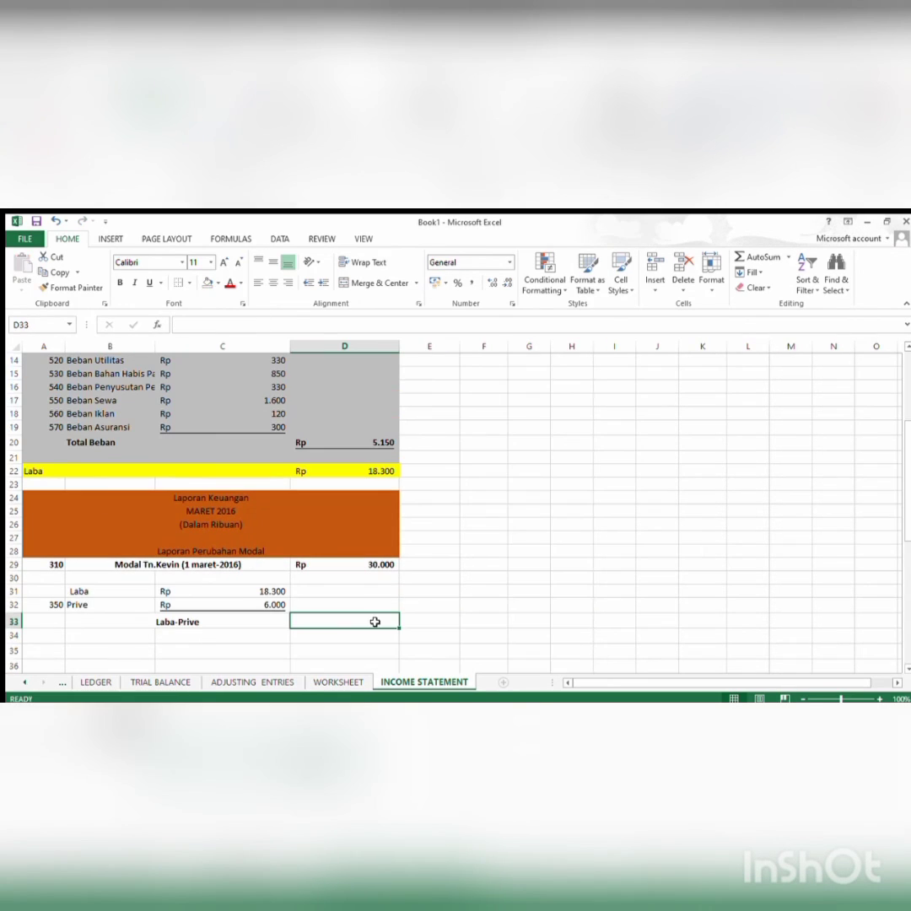
- Calculate Laba-Prive in D33 by subtracting C32 from C31
{"action": "type", "text": "="}
{"action": "left_click", "coordinate": [260, 596]}
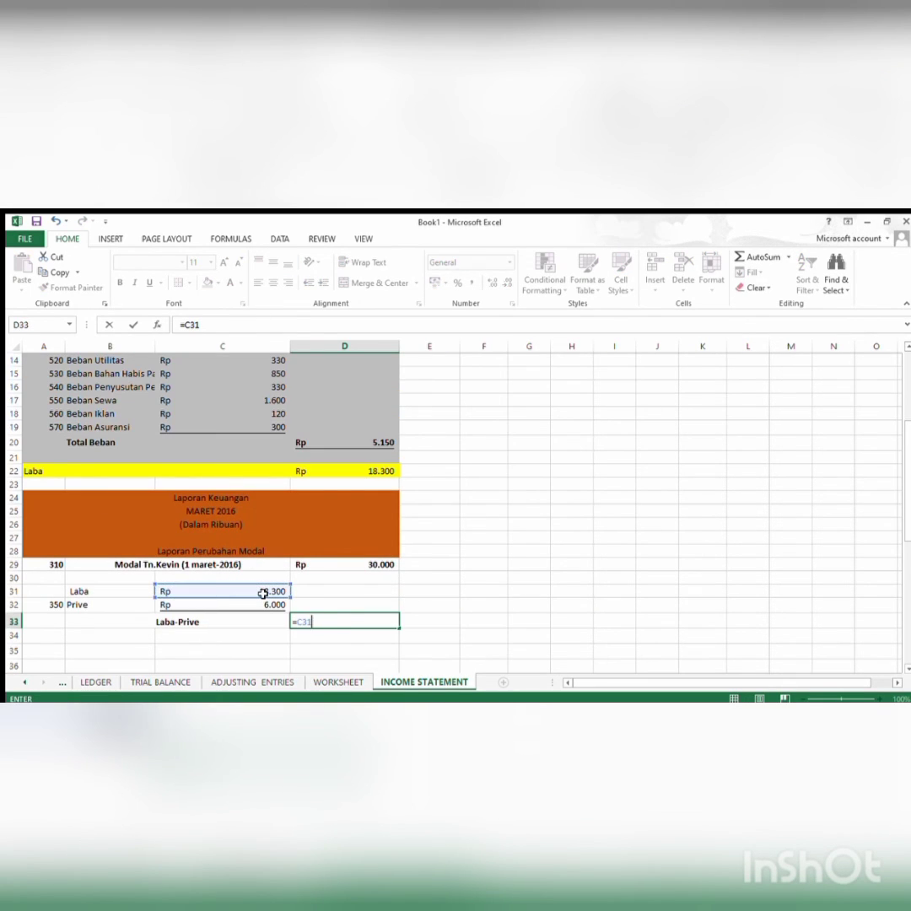
{"action": "type", "text": "-"}
{"action": "left_click", "coordinate": [267, 604]}
{"action": "key", "text": "Return"}
{"action": "left_click", "coordinate": [327, 623]}
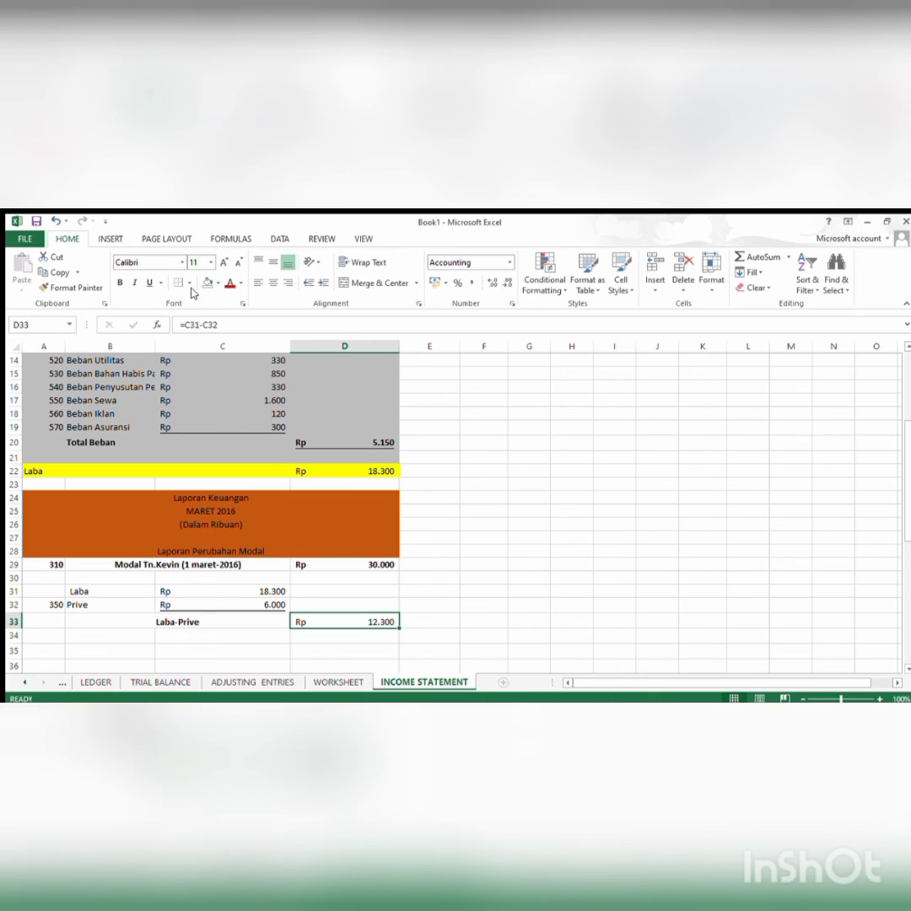
- Calculate the closing capital in D35 as the sum of D29 through D33
{"action": "left_click", "coordinate": [39, 651]}
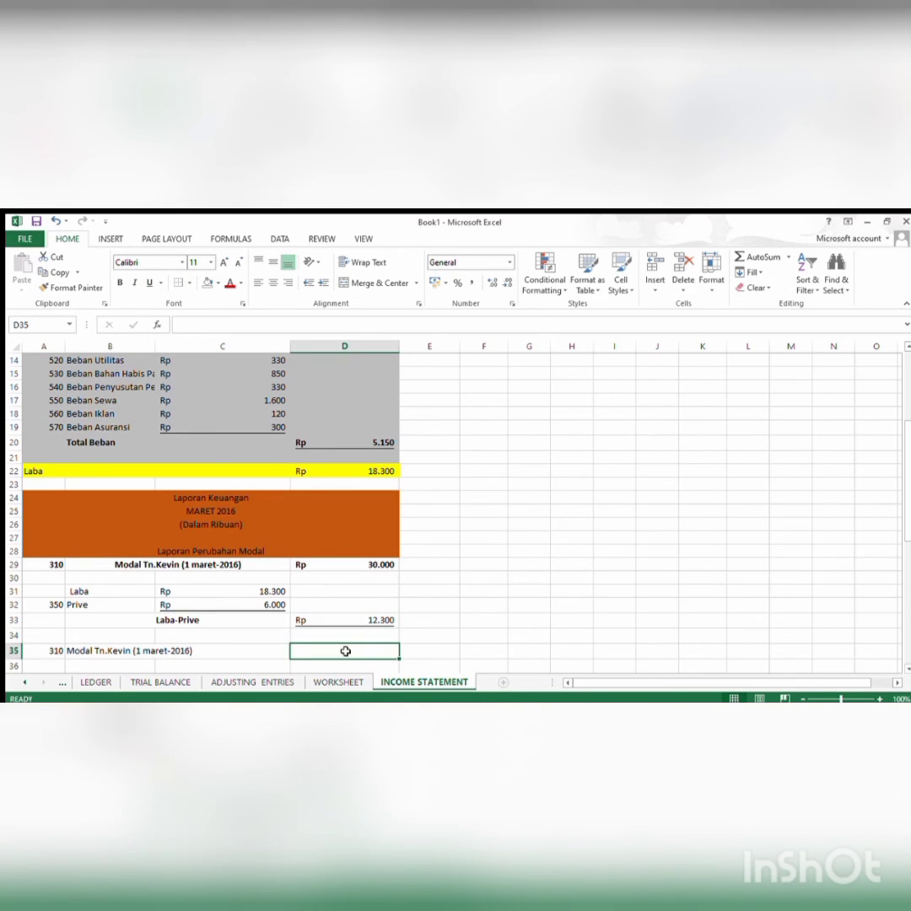
{"action": "type", "text": "=su"}
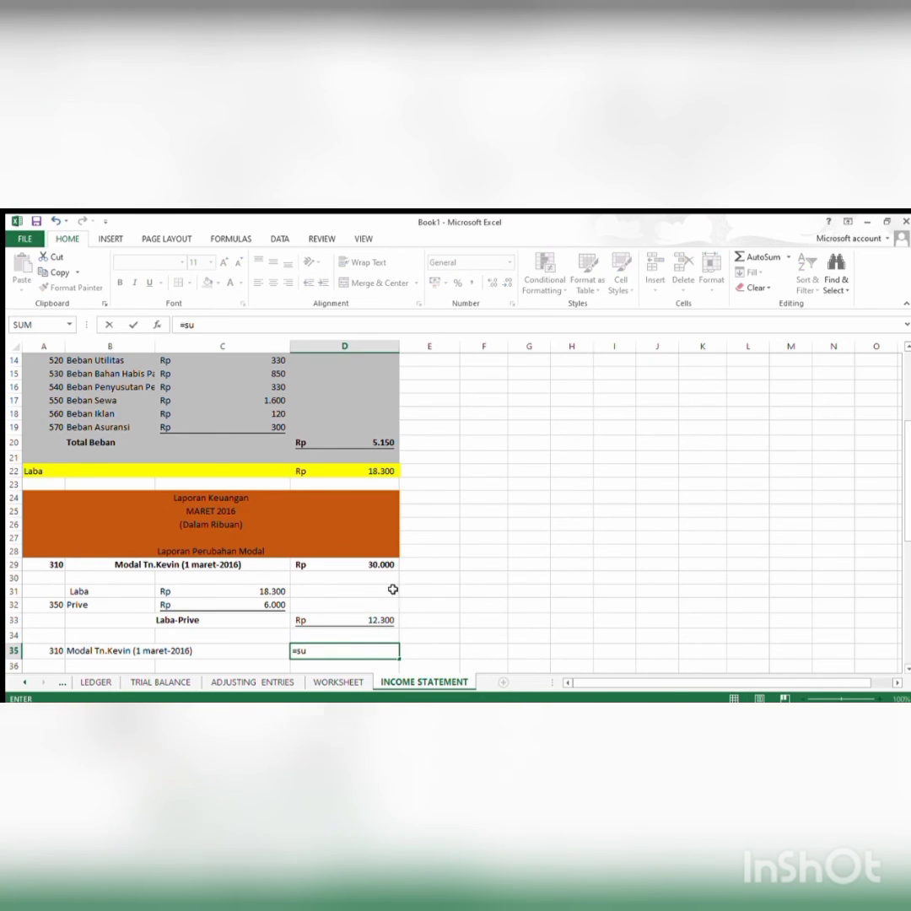
{"action": "type", "text": "m("}
{"action": "left_click_drag", "start_coordinate": [356, 564], "coordinate": [365, 622]}
{"action": "key", "text": "Return"}
{"action": "left_click", "coordinate": [68, 553]}
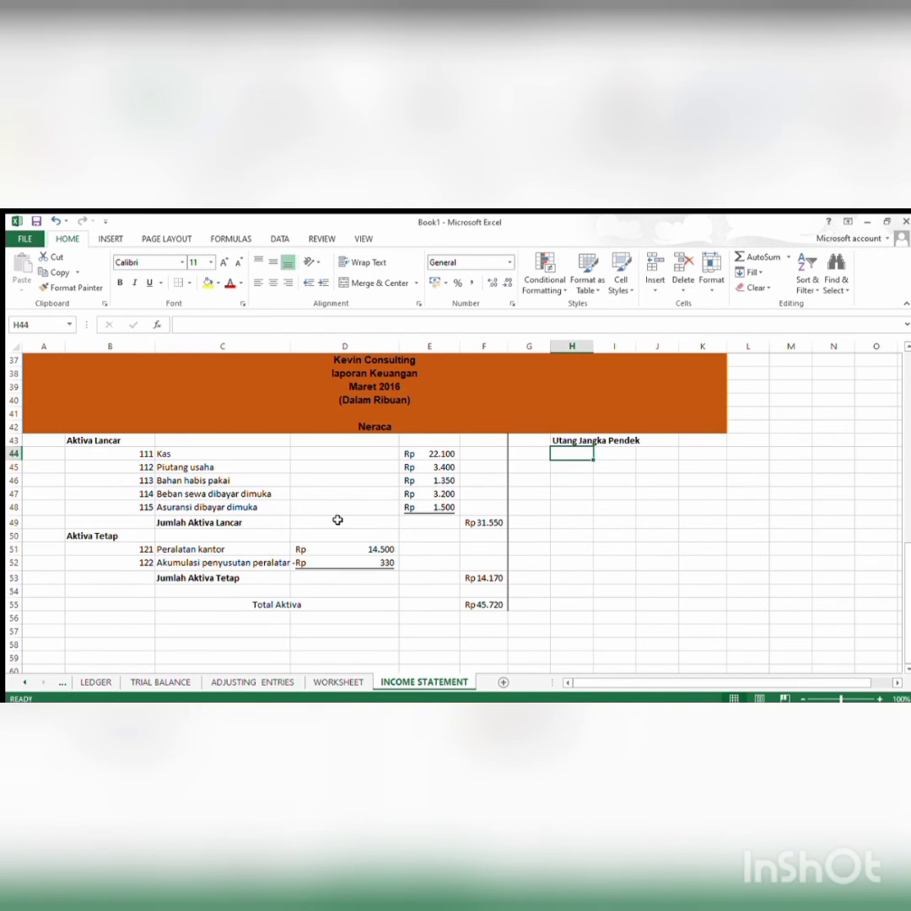
- Copy the numbers and names of accounts 210, 220 and 230 from A15:B17 of WORKSHEET and paste them as links at H44 of INCOME STATEMENT
{"action": "left_click", "coordinate": [337, 683]}
{"action": "left_click_drag", "start_coordinate": [46, 459], "coordinate": [84, 481]}
{"action": "left_click", "coordinate": [59, 272]}
{"action": "left_click", "coordinate": [402, 682]}
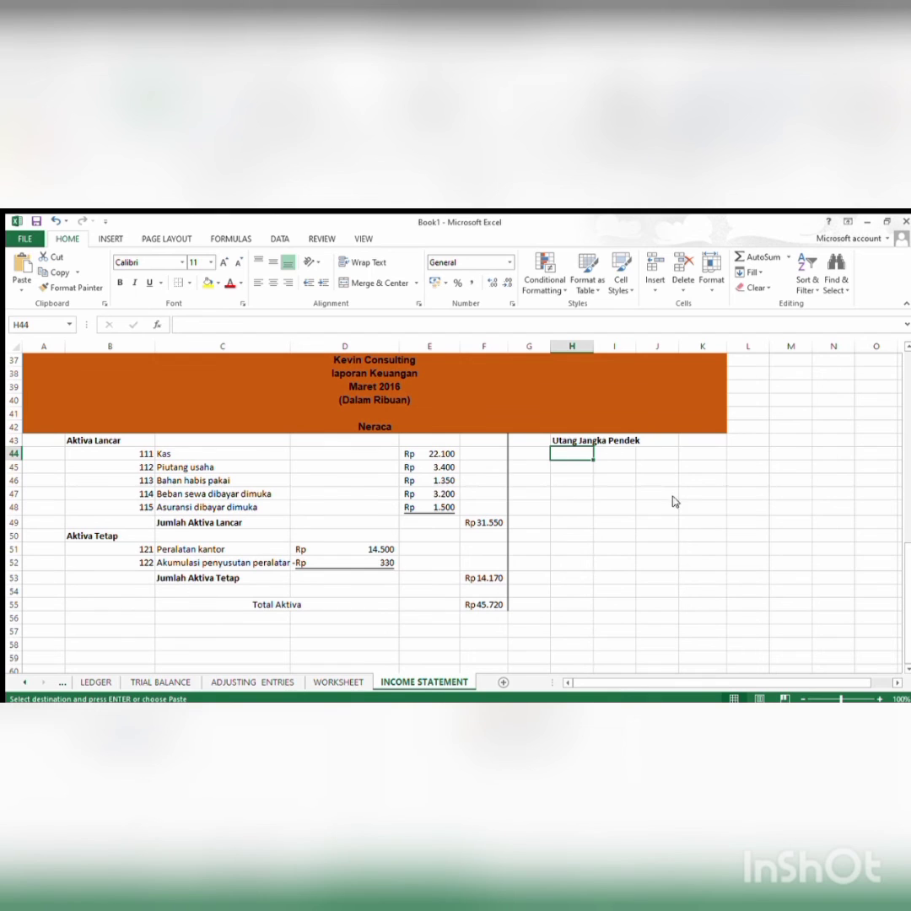
{"action": "key", "text": "ctrl+v"}
- Copy the liability balances from L15:L17 of WORKSHEET, paste them as links at J44 of INCOME STATEMENT, and widen columns I and J
{"action": "left_click", "coordinate": [337, 682]}
{"action": "left_click_drag", "start_coordinate": [662, 448], "coordinate": [657, 482]}
{"action": "left_click", "coordinate": [59, 272]}
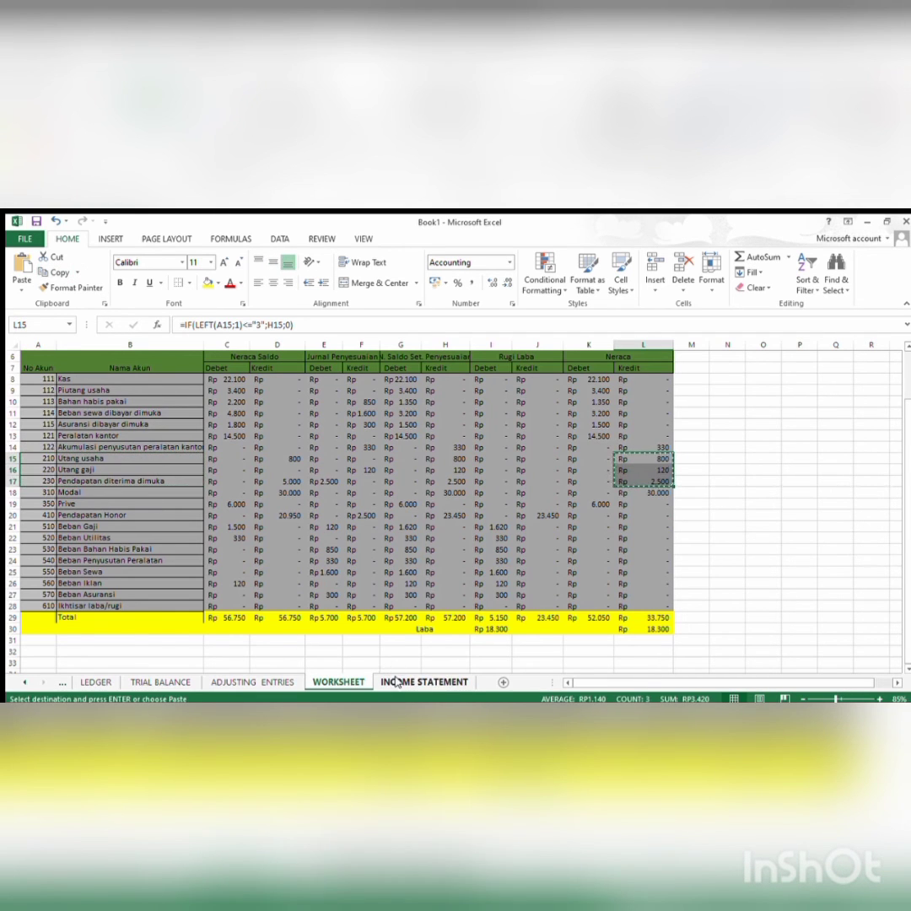
{"action": "left_click", "coordinate": [396, 682]}
{"action": "left_click", "coordinate": [698, 456]}
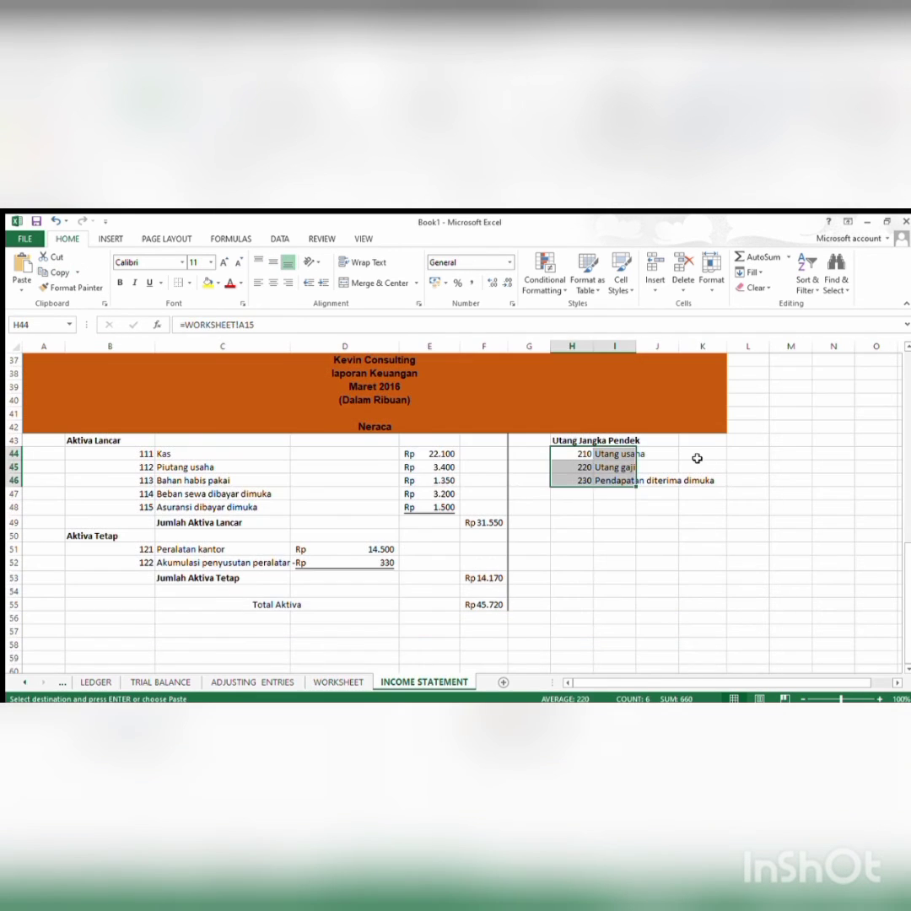
{"action": "left_click", "coordinate": [649, 456]}
{"action": "key", "text": "ctrl+v"}
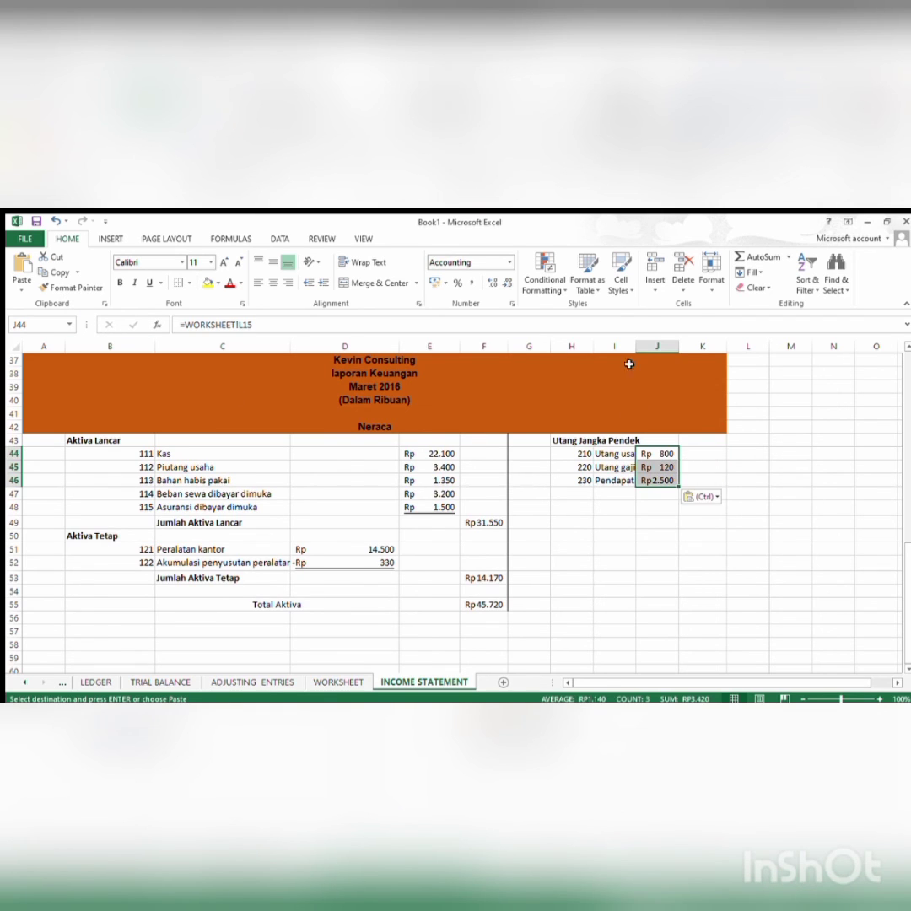
{"action": "left_click_drag", "start_coordinate": [636, 348], "coordinate": [732, 348]}
{"action": "left_click", "coordinate": [697, 509]}
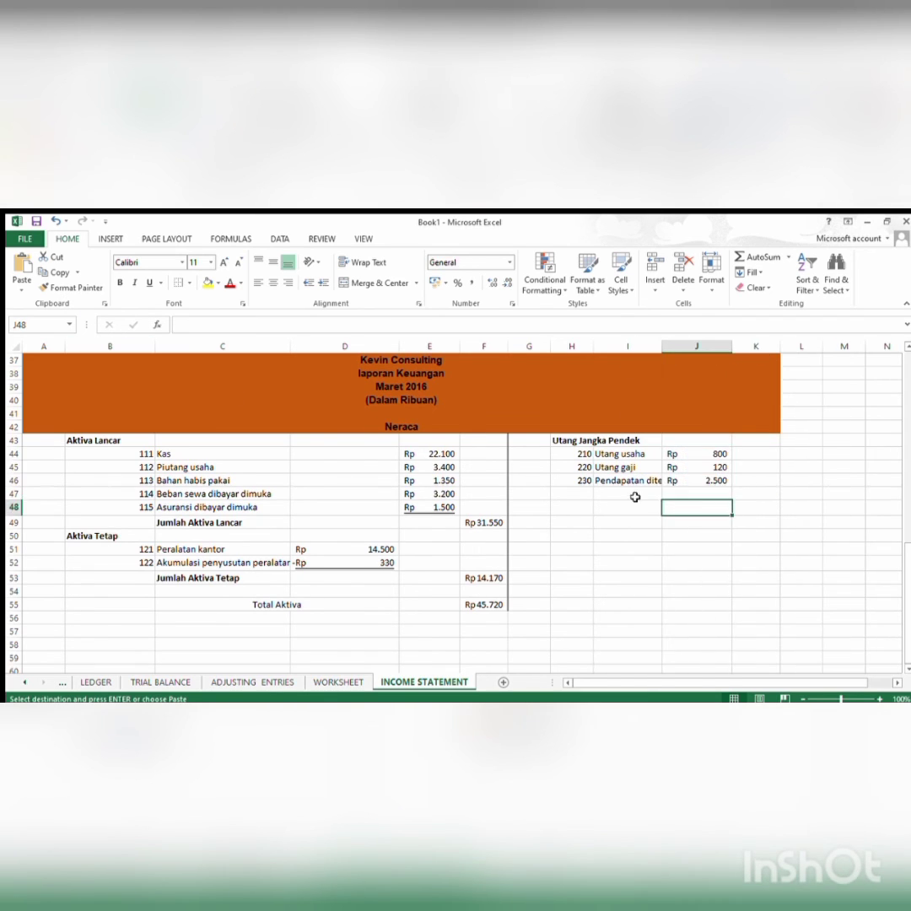
- Enter the bold label Jumlah utang jangka pendek in H47 and sum J44:J46 in K47
{"action": "left_click", "coordinate": [588, 496]}
{"action": "key", "text": "ctrl+b"}
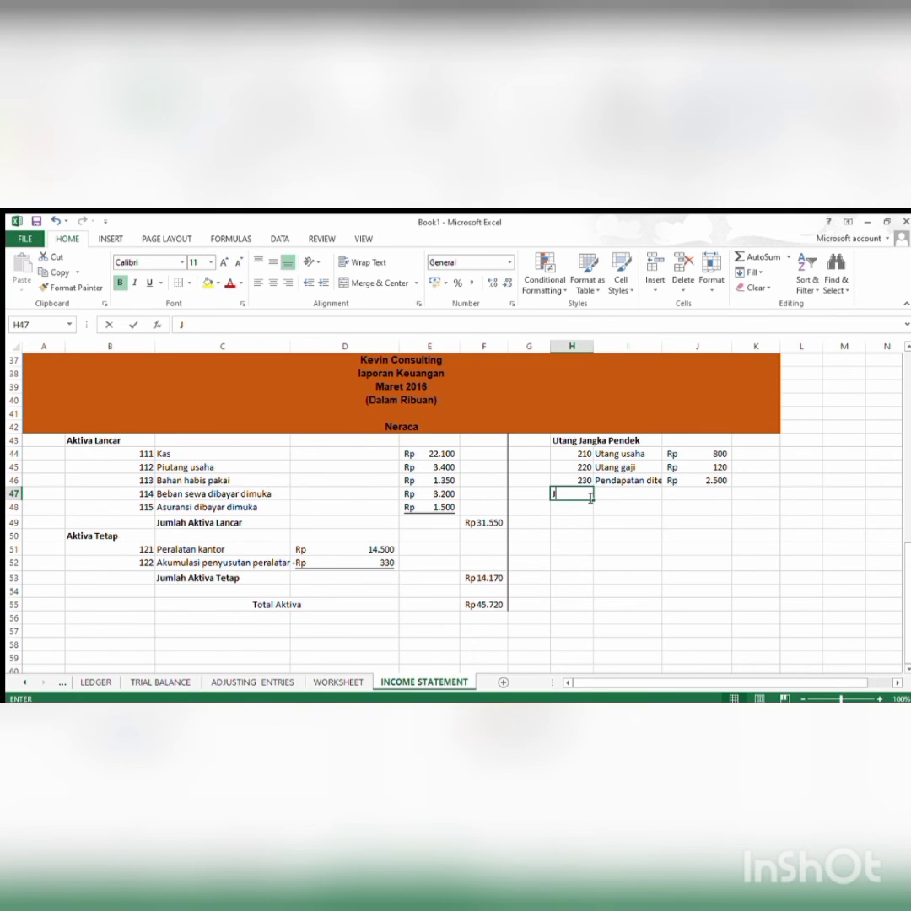
{"action": "type", "text": "Jumlah utang jangka "}
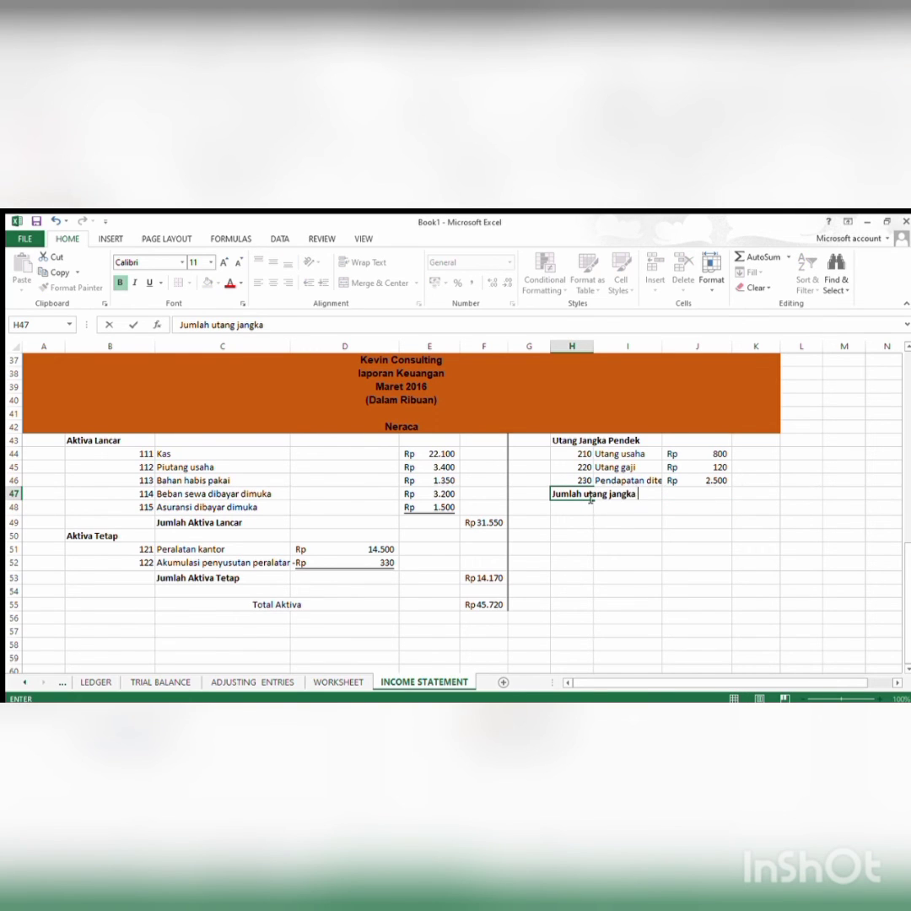
{"action": "type", "text": "pendek"}
{"action": "left_click", "coordinate": [749, 495]}
{"action": "type", "text": "=sum("}
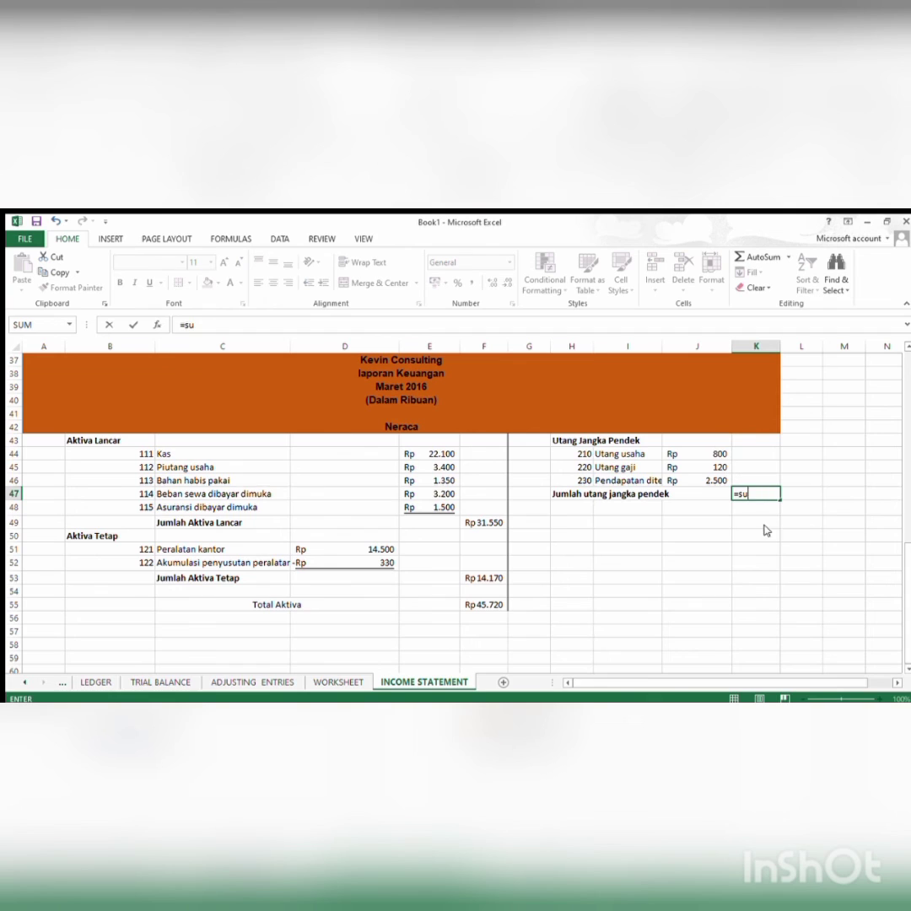
{"action": "left_click_drag", "start_coordinate": [716, 456], "coordinate": [721, 482]}
{"action": "key", "text": "Return"}
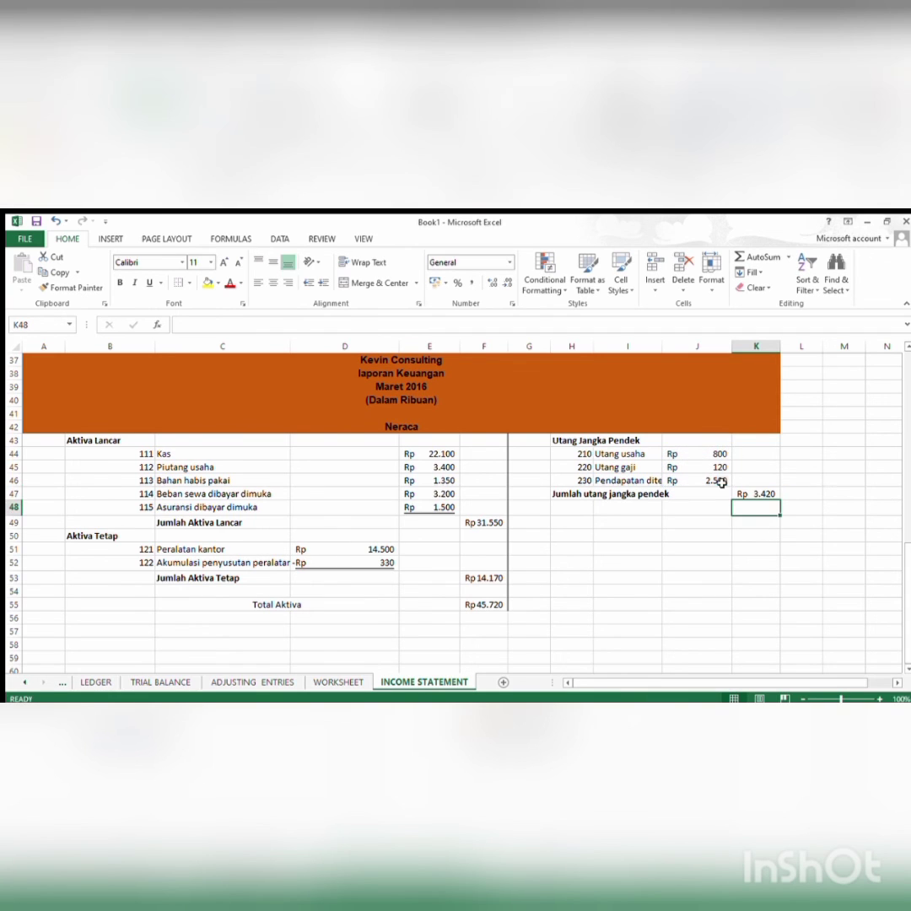
- Enter the bold section labels Utang jangka Panjang in H49 and Modal in H50
{"action": "left_click", "coordinate": [573, 523]}
{"action": "key", "text": "ctrl+b"}
{"action": "type", "text": "Uta"}
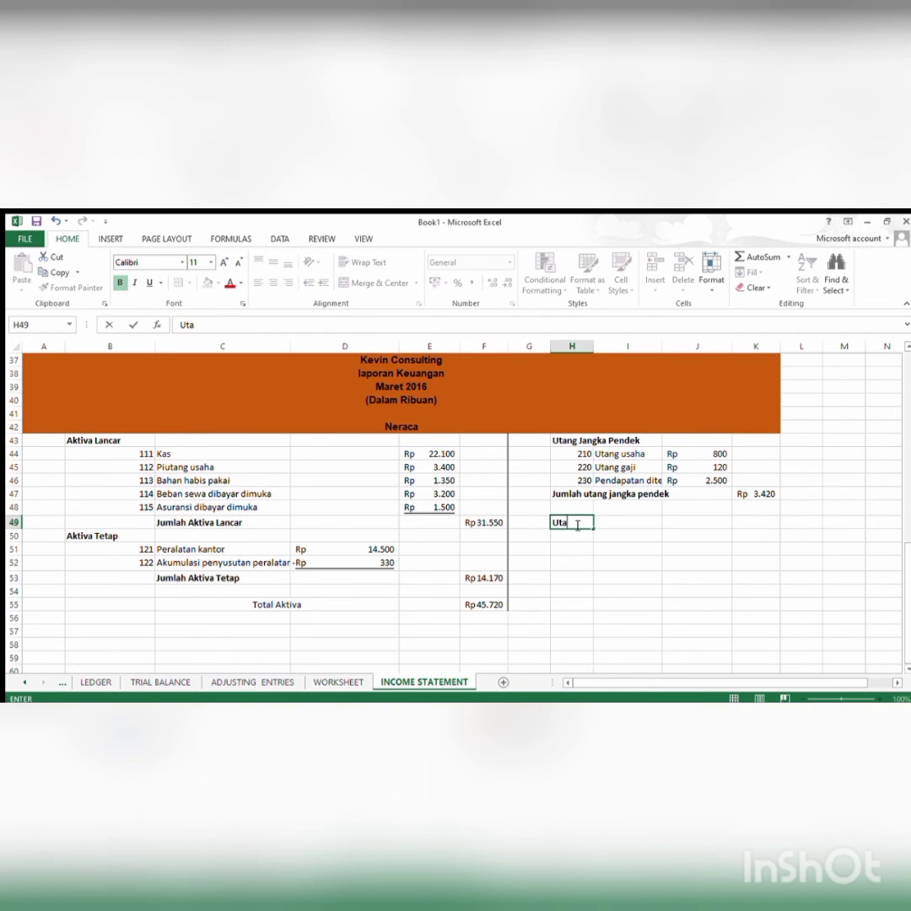
{"action": "type", "text": "ng jangka Panjang"}
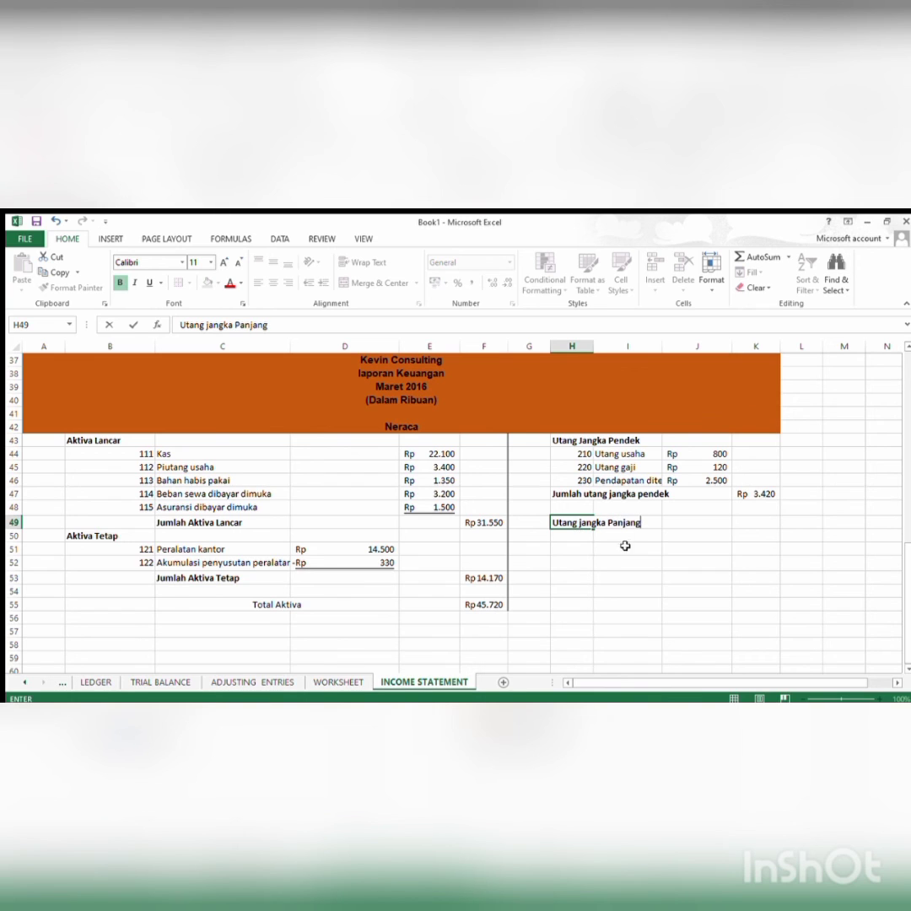
{"action": "left_click", "coordinate": [574, 536]}
{"action": "type", "text": "Modal"}
{"action": "left_click", "coordinate": [572, 552]}
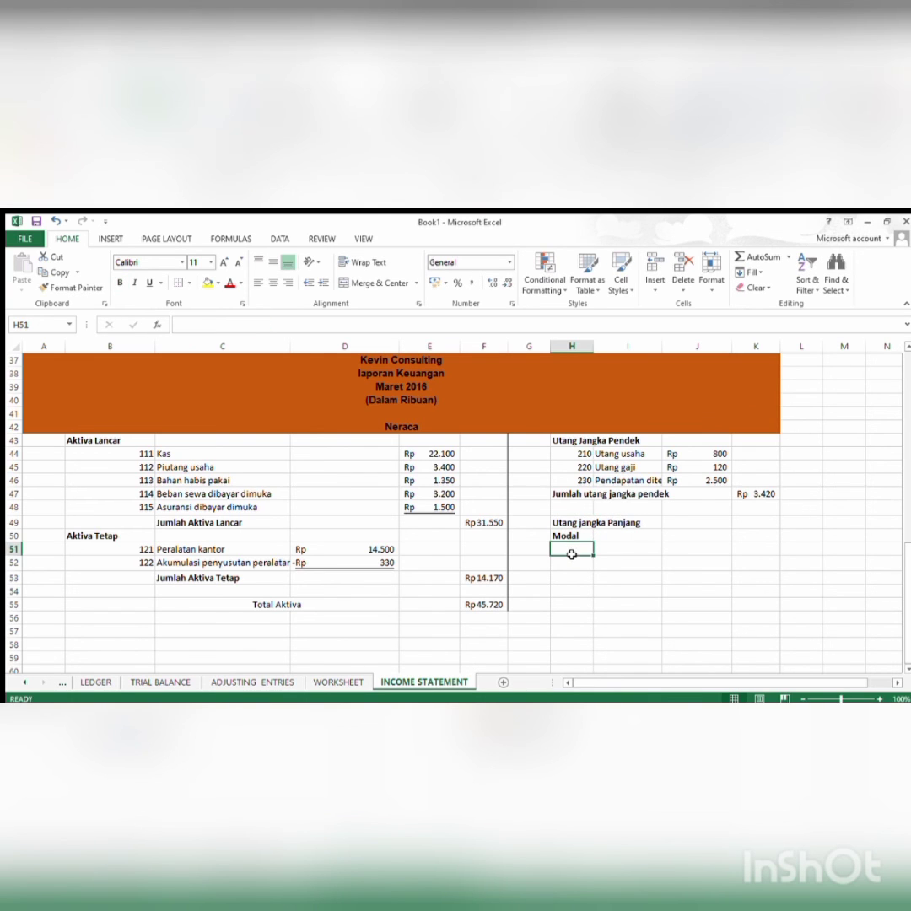
- Copy the closing capital row A35:D35, paste it as a link at H51, and clear the zero in J51
{"action": "scroll", "coordinate": [843, 535], "scroll_direction": "up", "scroll_amount": 2}
{"action": "left_click_drag", "start_coordinate": [47, 419], "coordinate": [355, 419]}
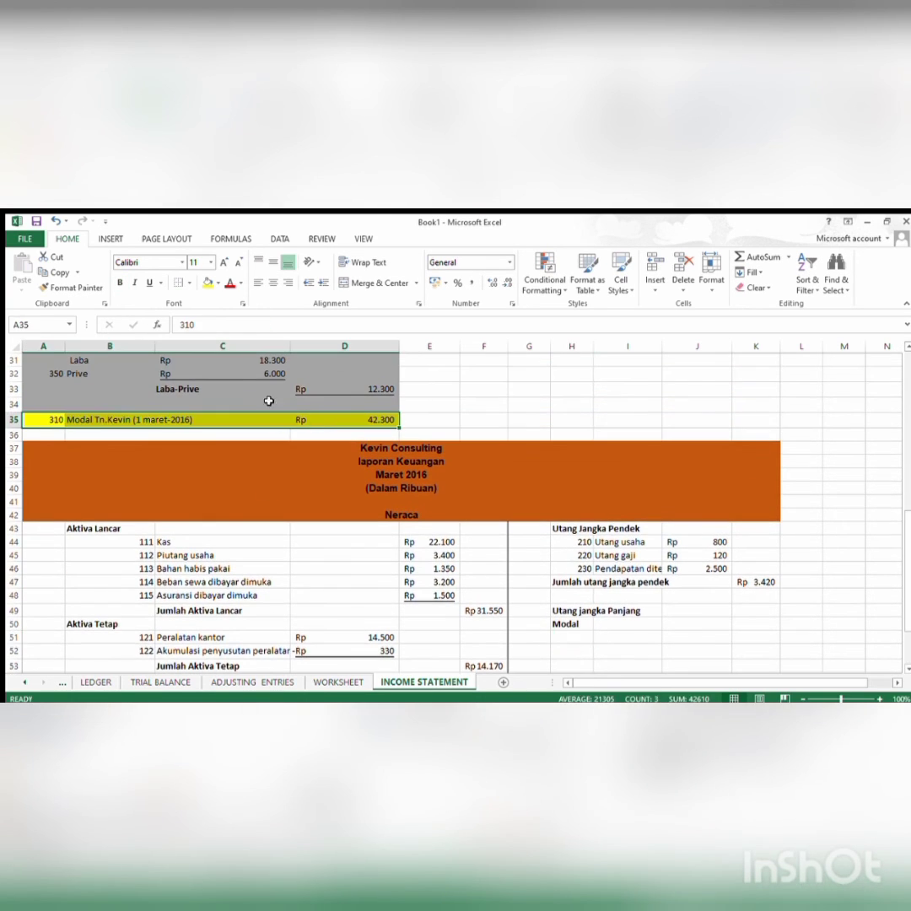
{"action": "key", "text": "ctrl+c"}
{"action": "left_click", "coordinate": [579, 638]}
{"action": "key", "text": "ctrl+v"}
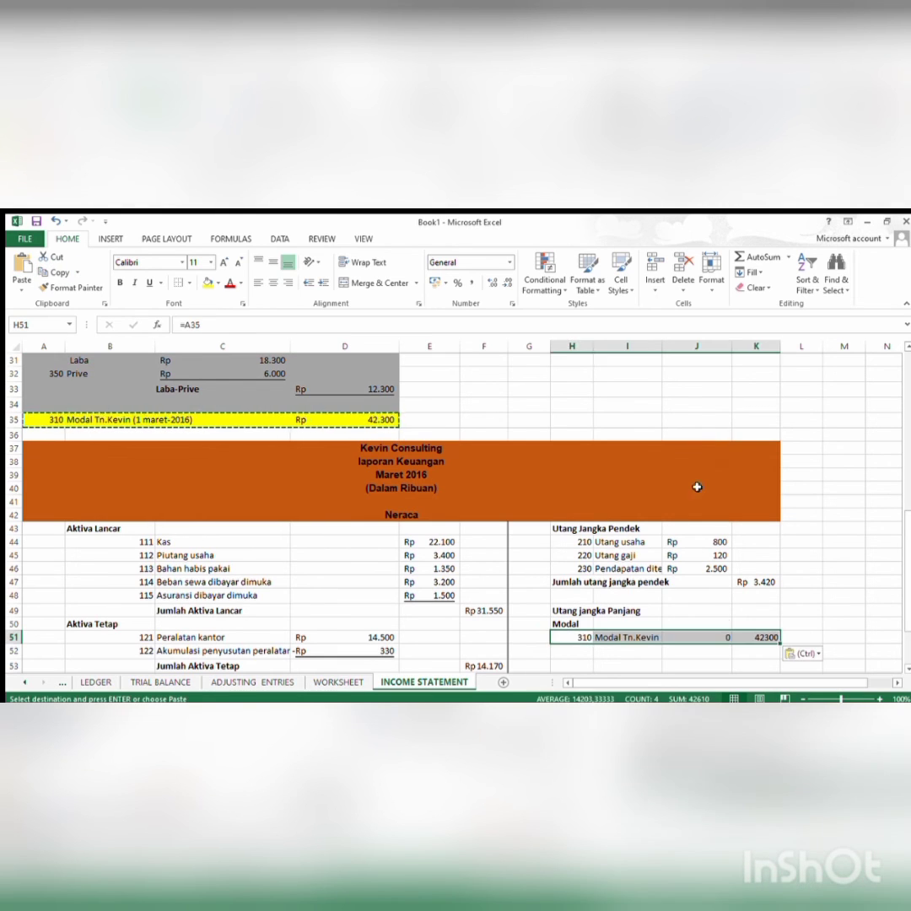
{"action": "left_click", "coordinate": [719, 639]}
{"action": "key", "text": "BackSpace"}
{"action": "scroll", "coordinate": [834, 640], "scroll_direction": "down", "scroll_amount": 2}
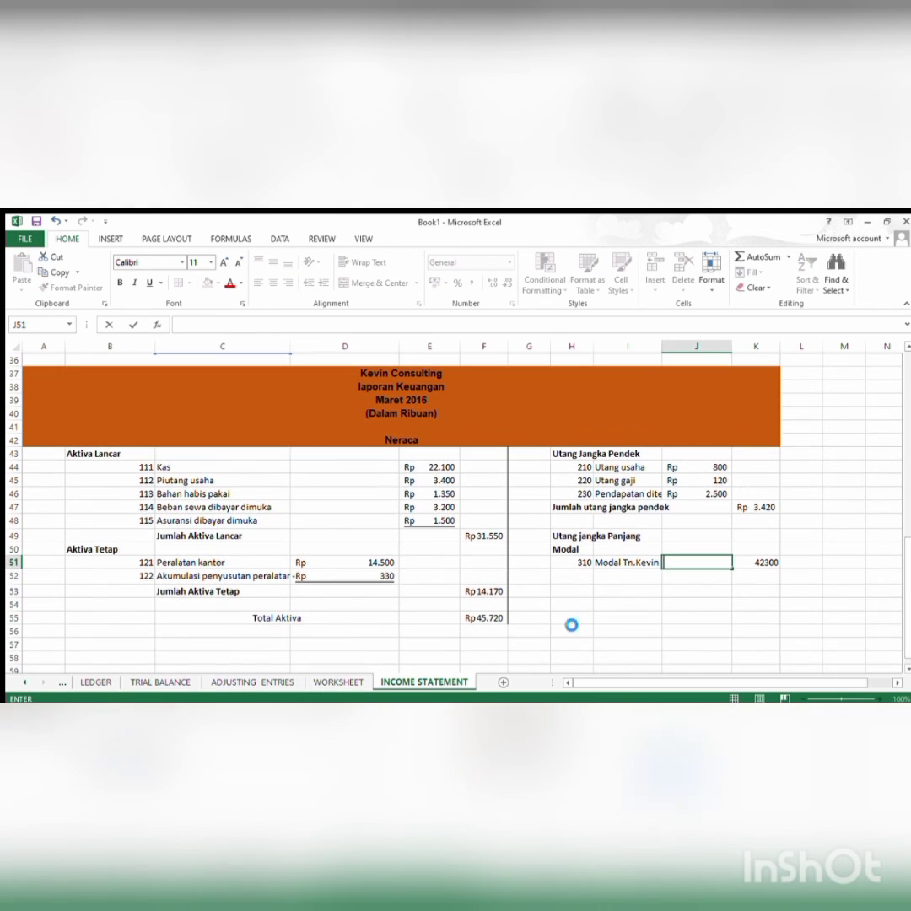
- Enter the label Total Pasiva in H55 and sum K47:K51 in K55
{"action": "left_click", "coordinate": [566, 619]}
{"action": "type", "text": "tal"}
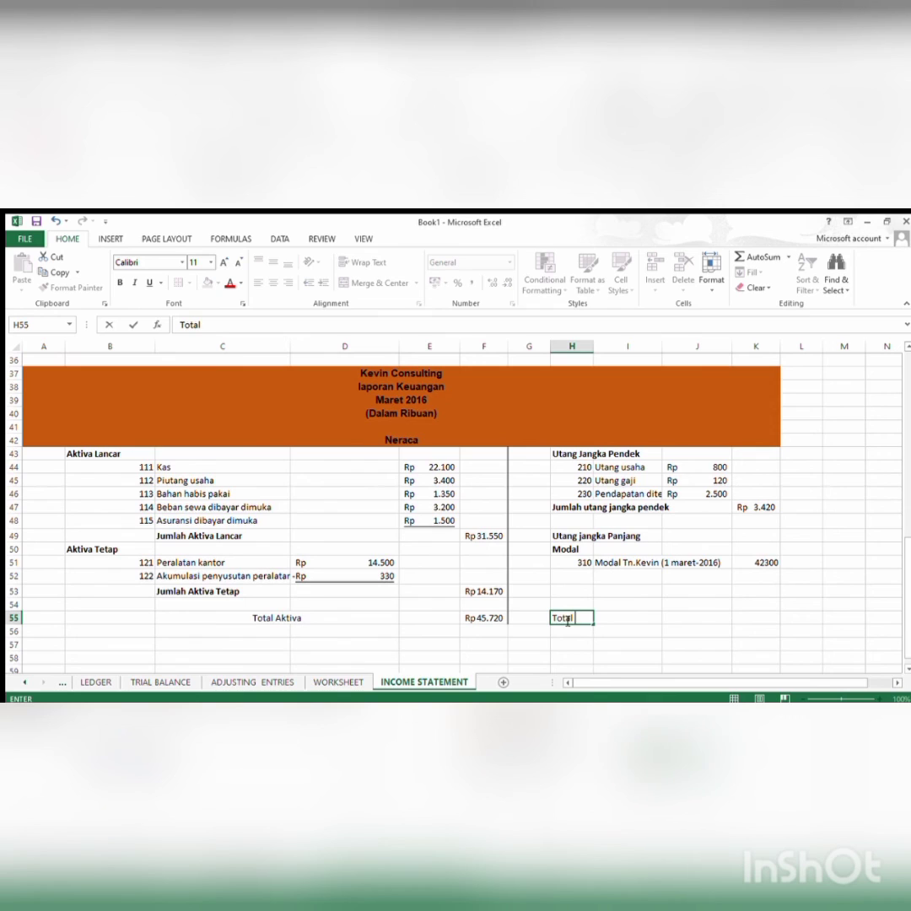
{"action": "type", "text": "otal Pasiva"}
{"action": "left_click", "coordinate": [752, 622]}
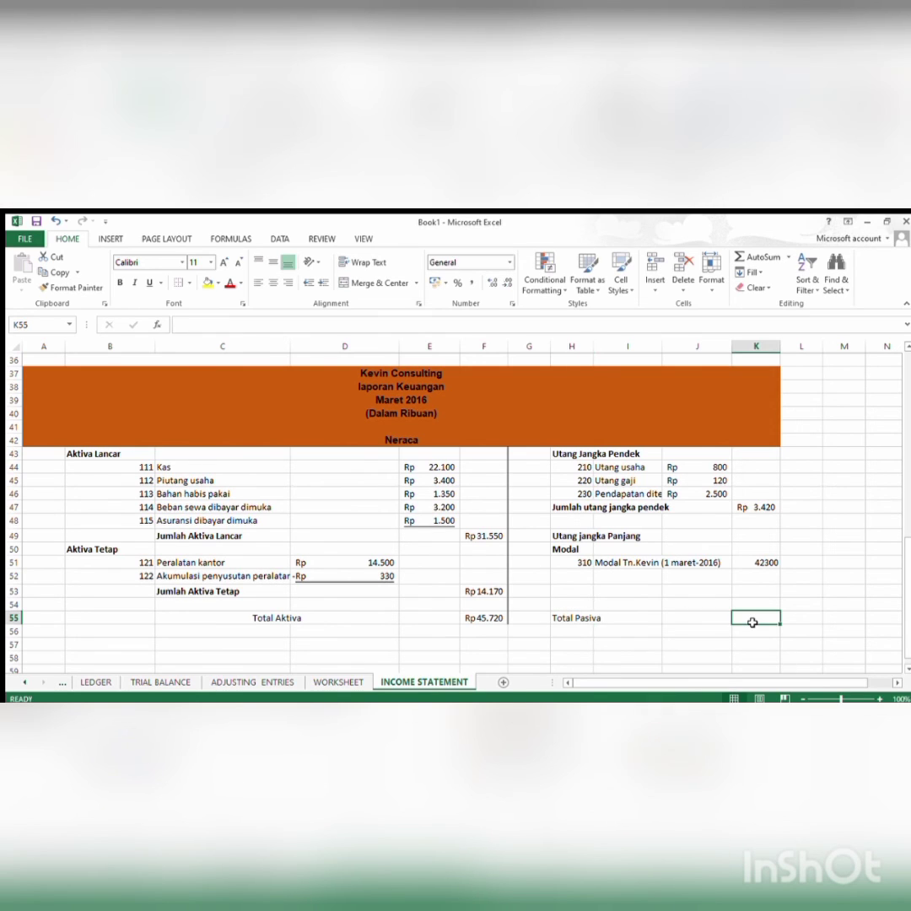
{"action": "type", "text": "=SUM("}
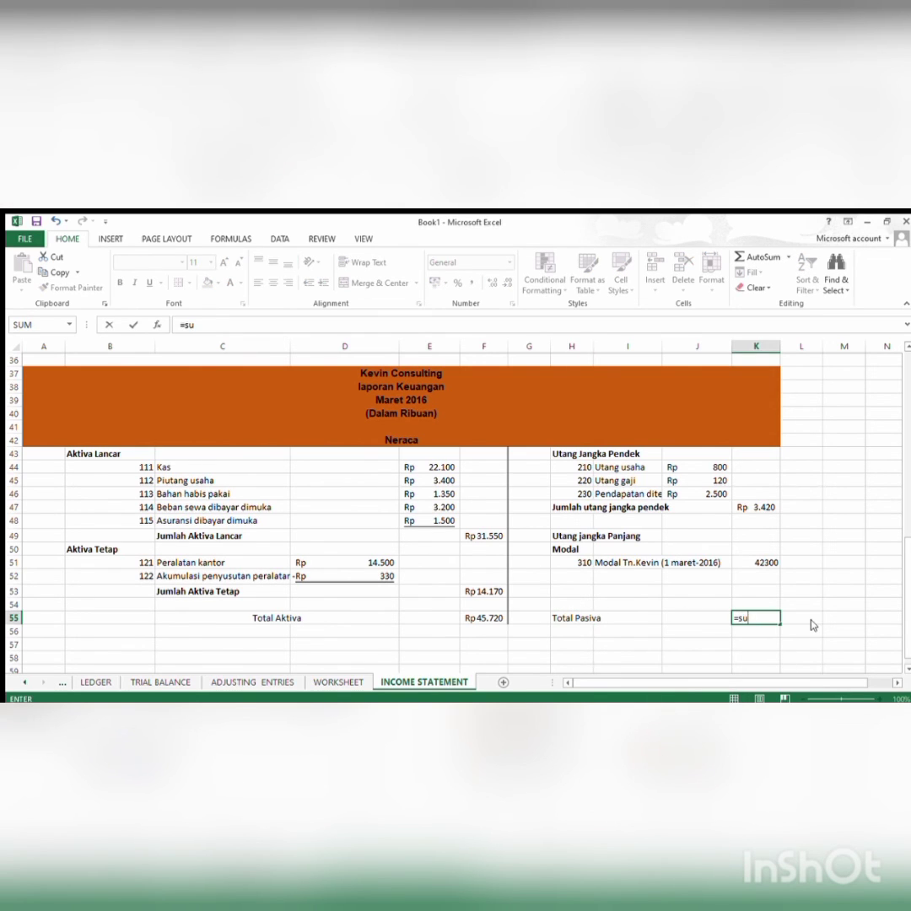
{"action": "left_click_drag", "start_coordinate": [760, 514], "coordinate": [767, 567]}
{"action": "key", "text": "Return"}
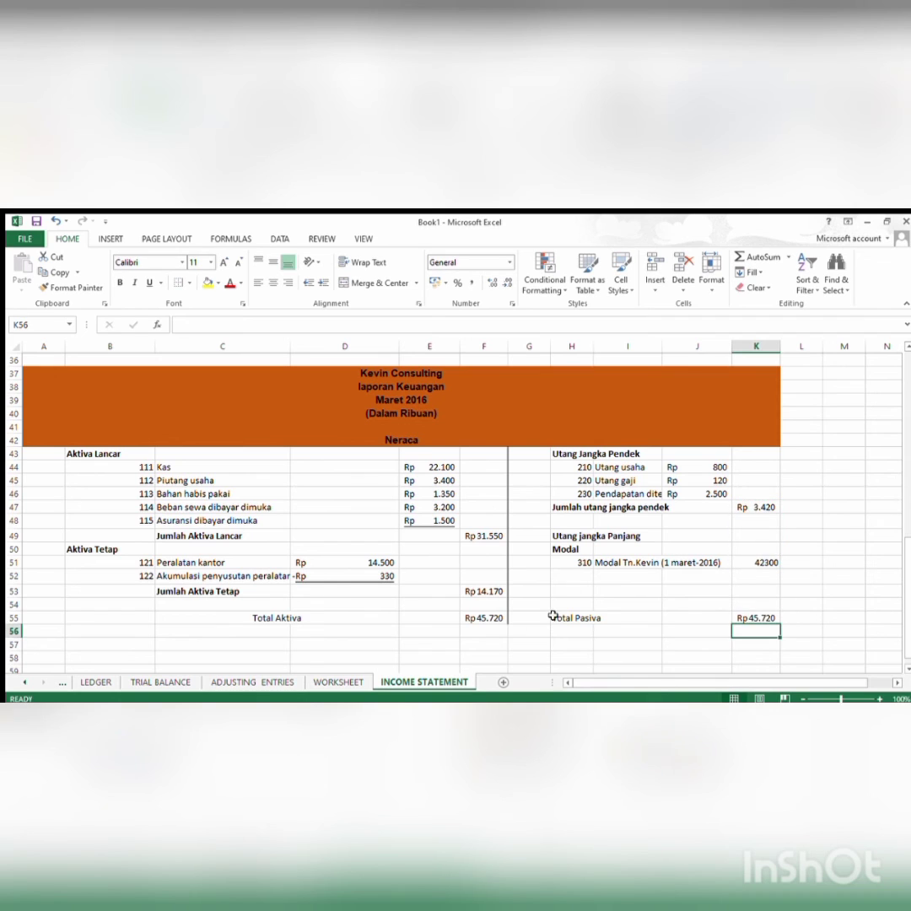
{"action": "left_click", "coordinate": [430, 618]}
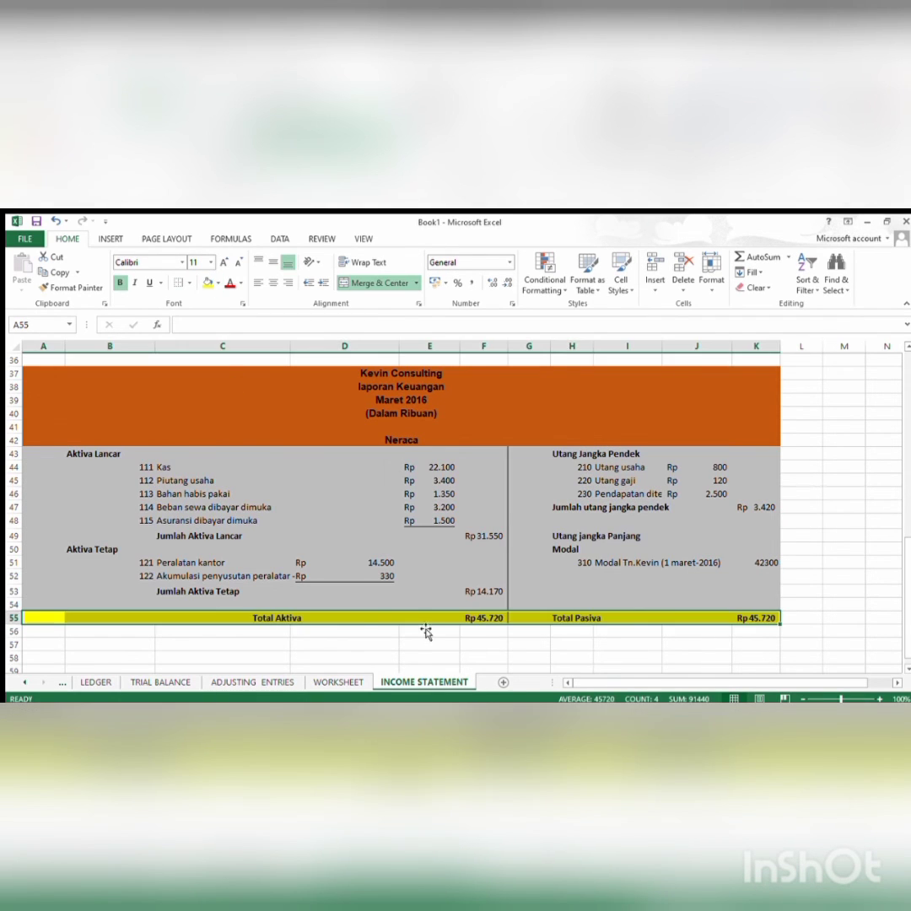
{"action": "left_click", "coordinate": [428, 633]}
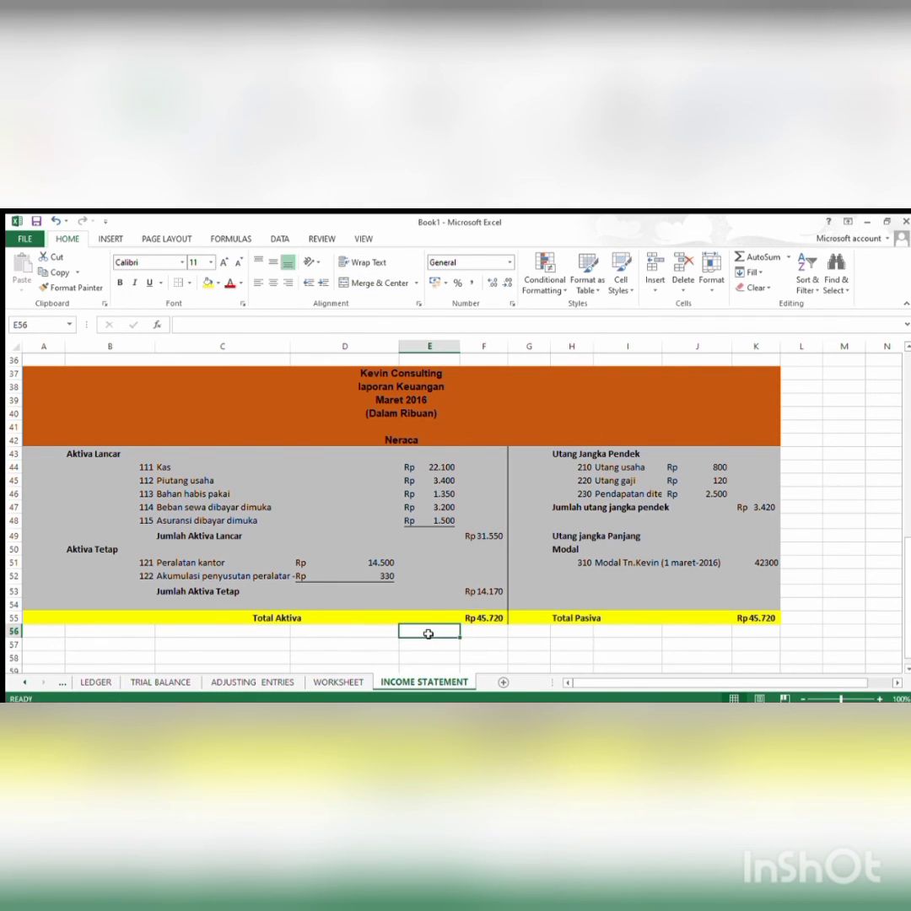